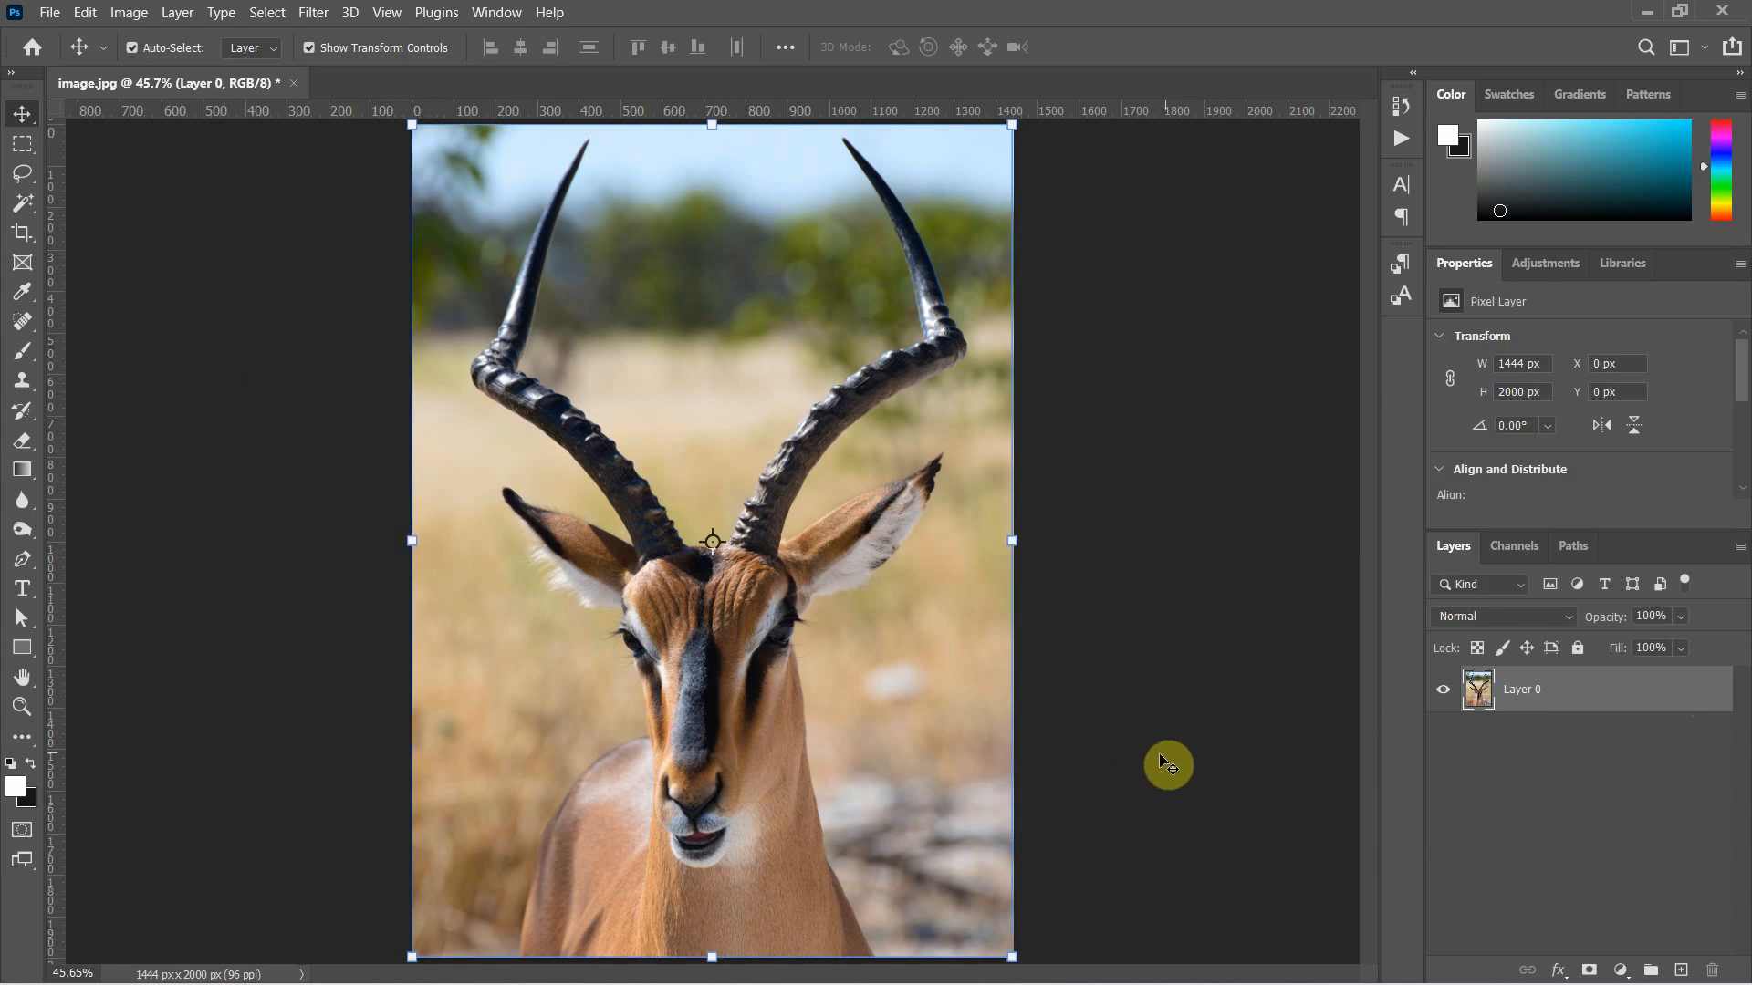
Select the whole antelope in the photo with the Object Selection tool
left_click(36, 217)
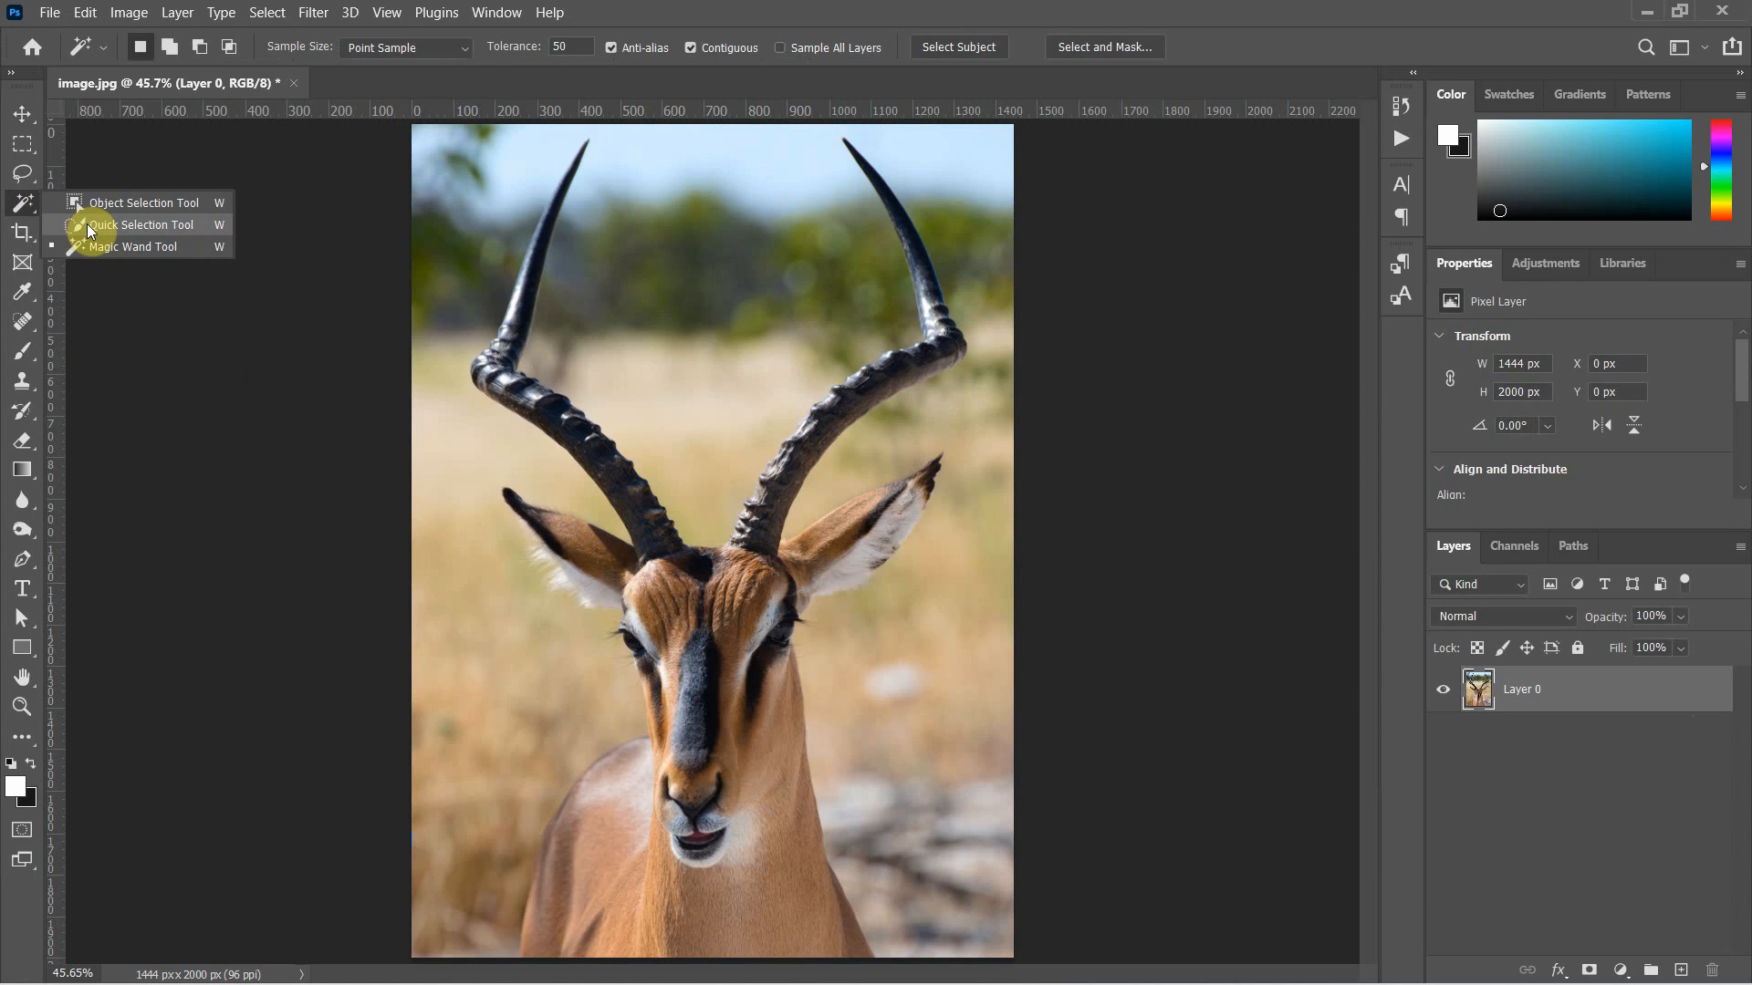
left_click(162, 210)
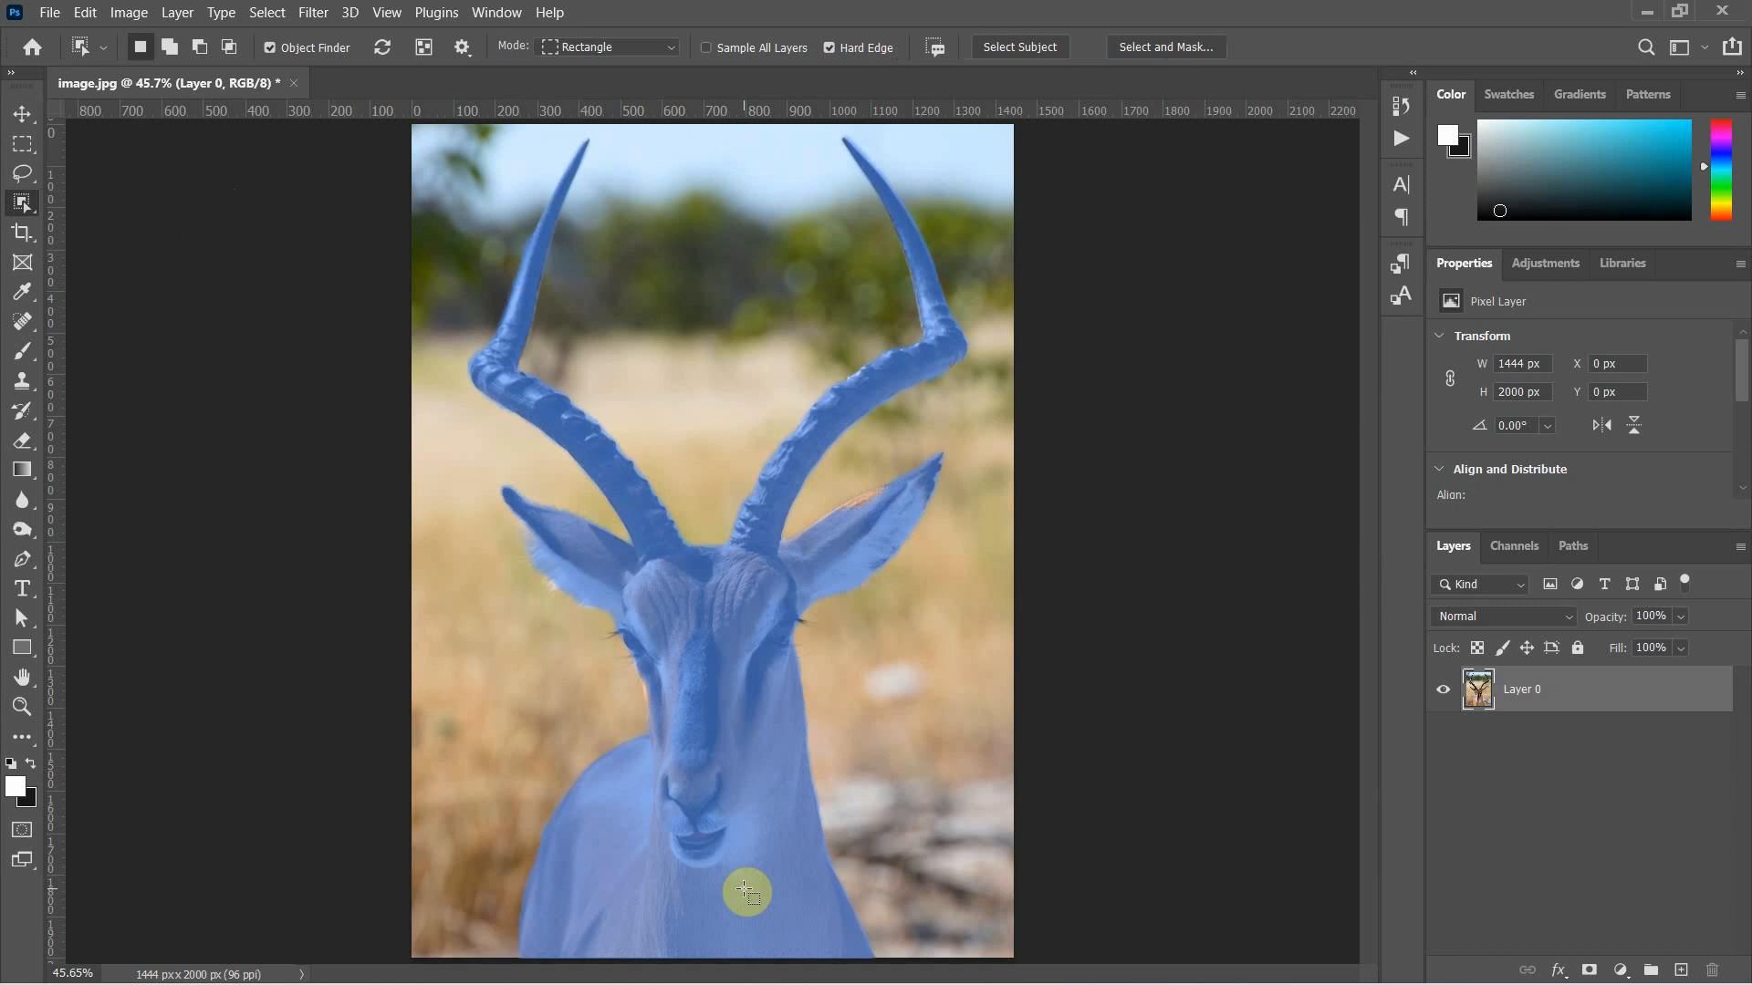
mouse_move(934, 982)
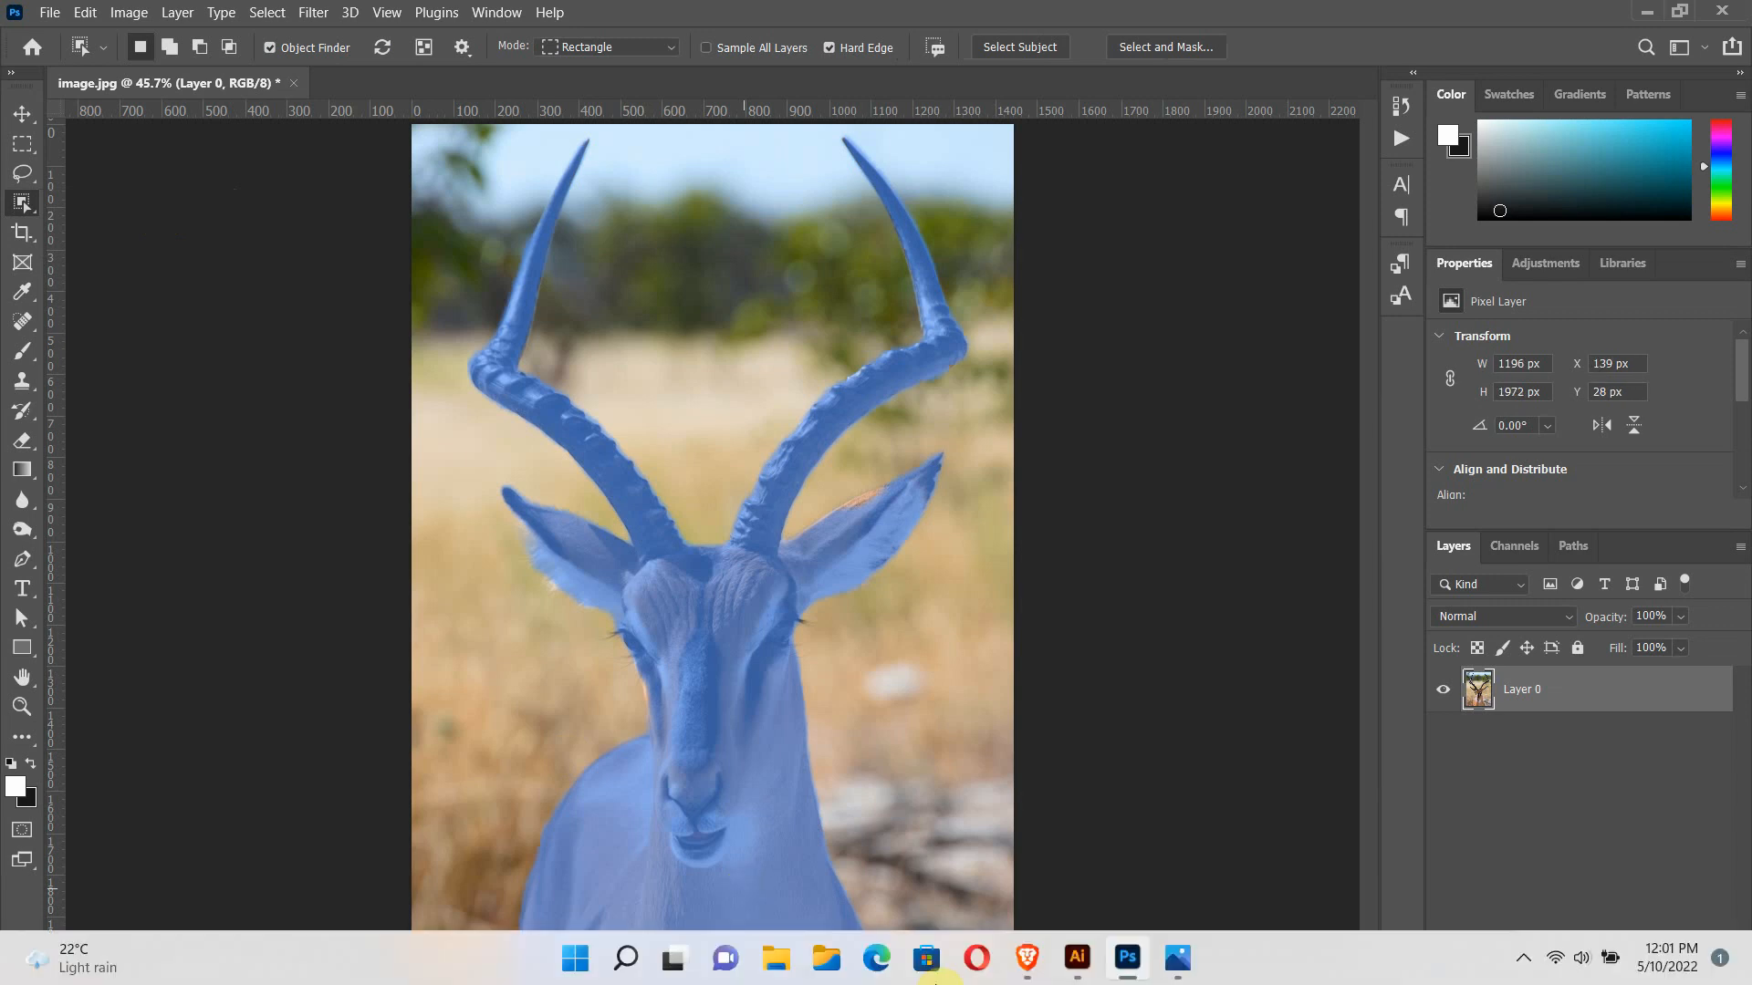
left_click(606, 735)
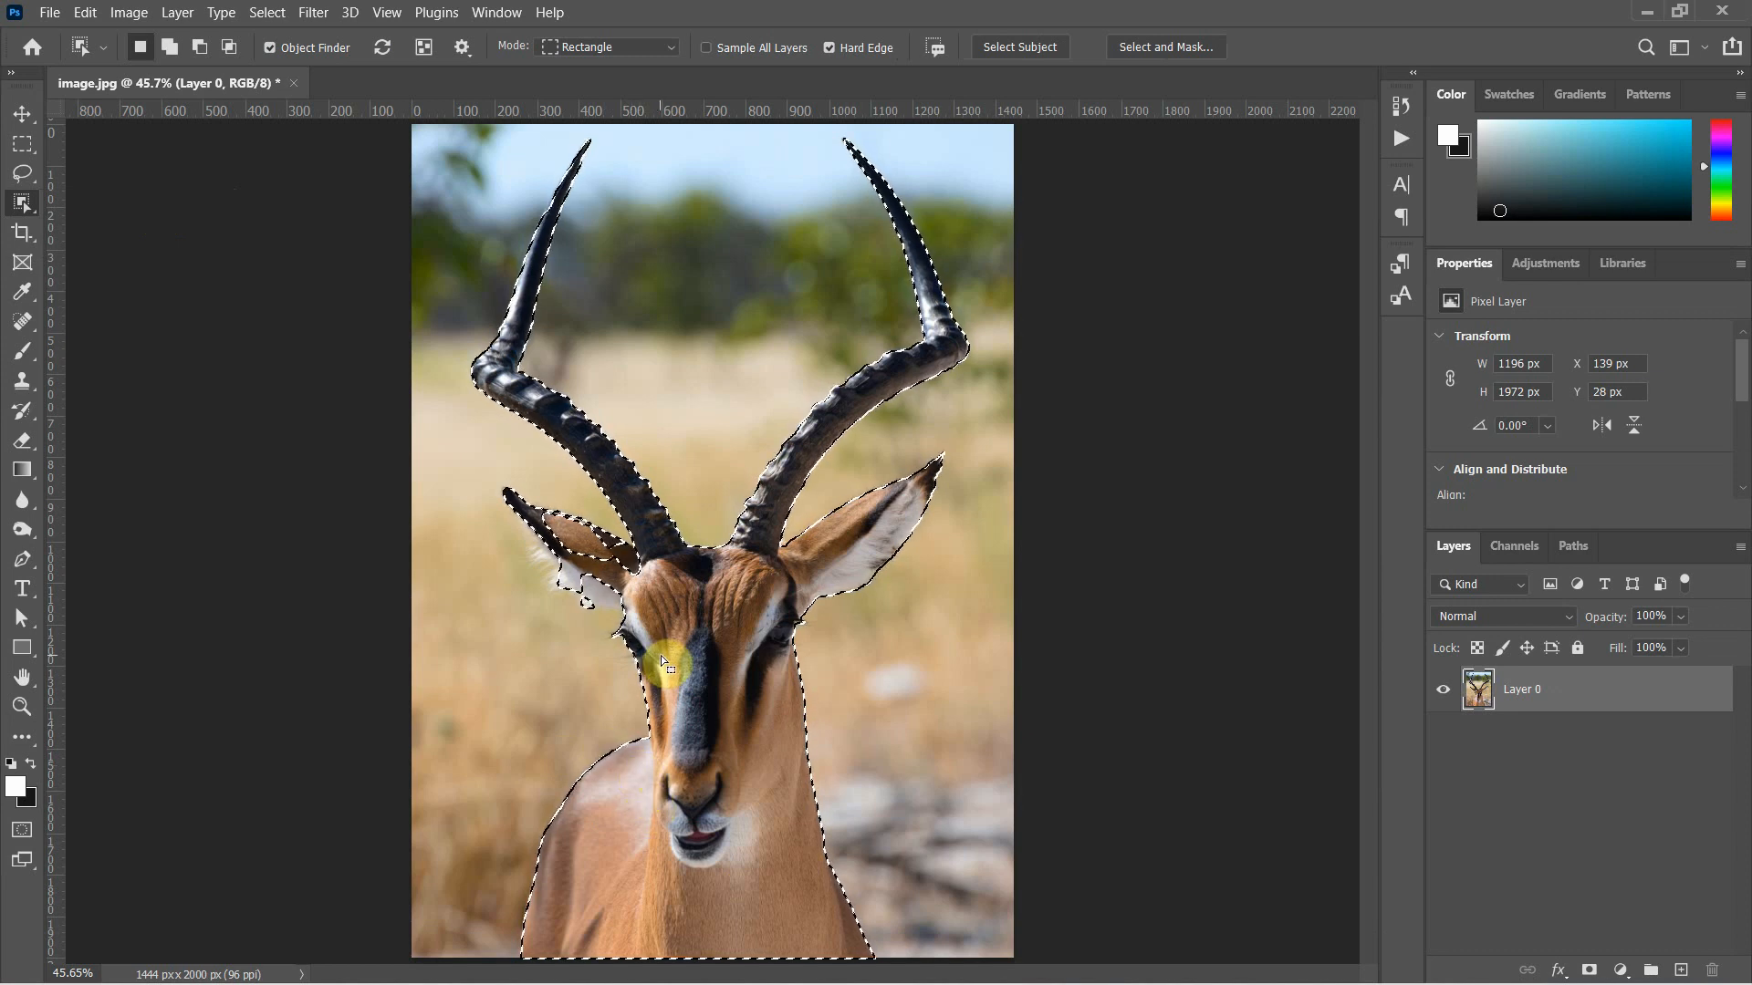
Add the missing brown inner area of the antelope's ear on the image's left side to the selection with the Lasso tool
left_click(31, 182)
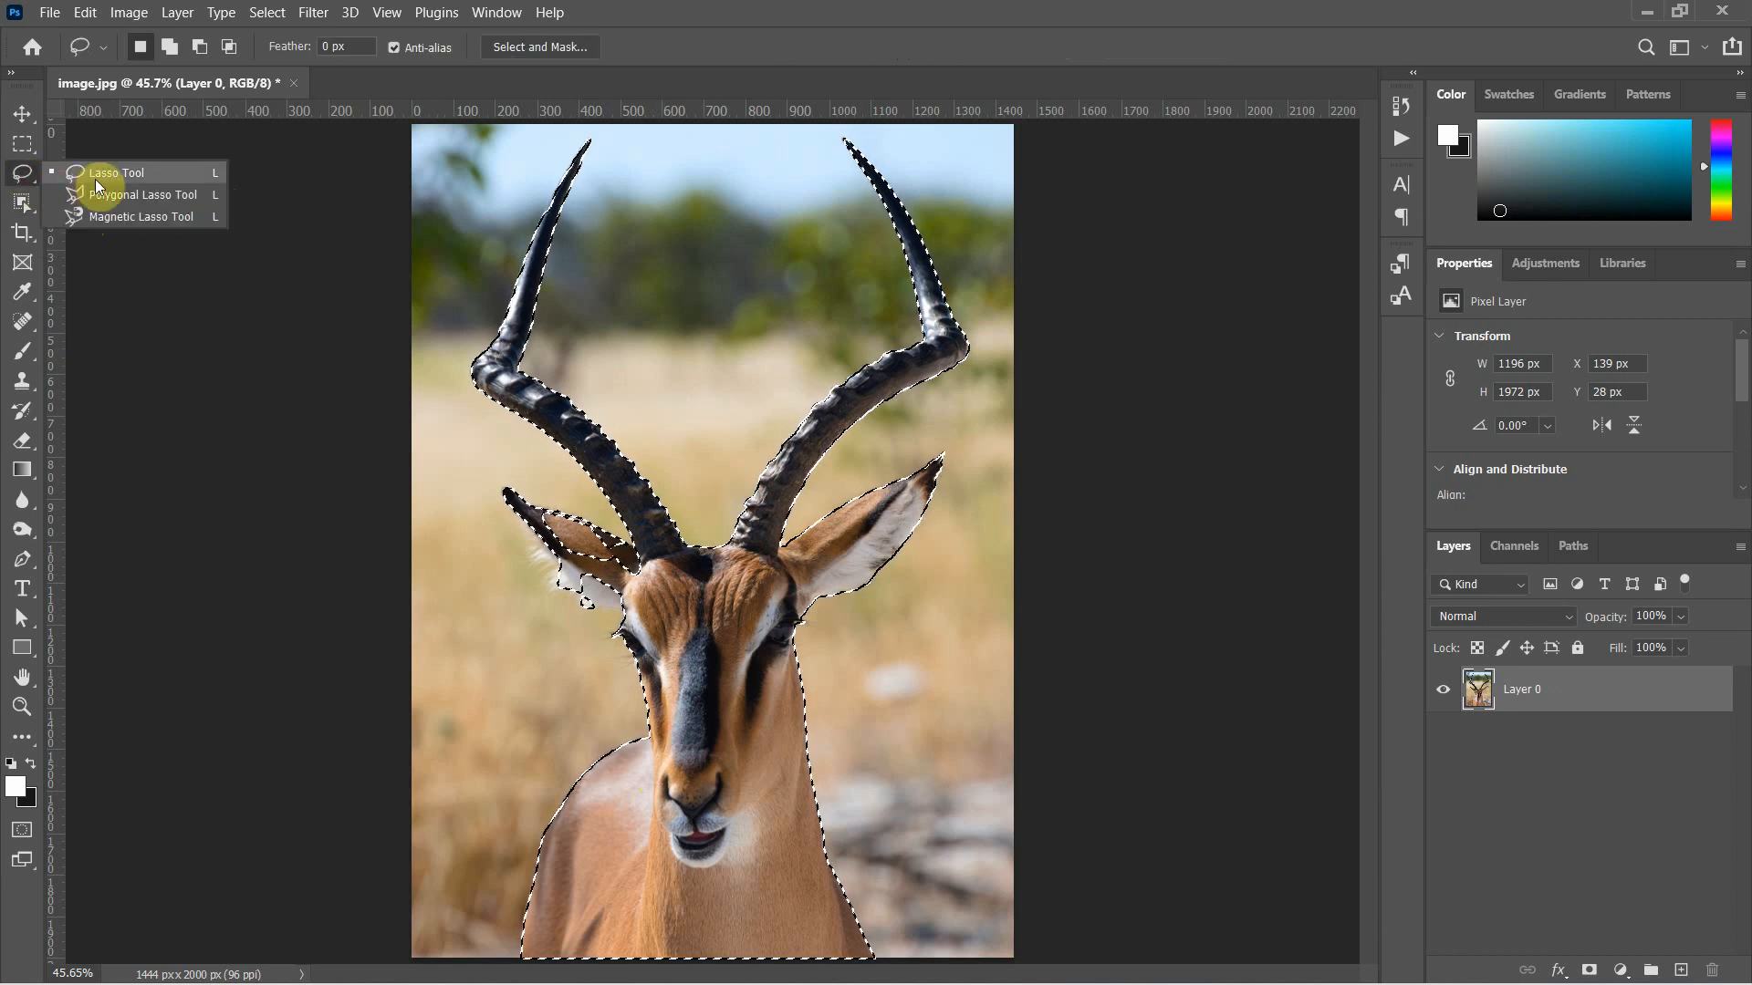
left_click(119, 178)
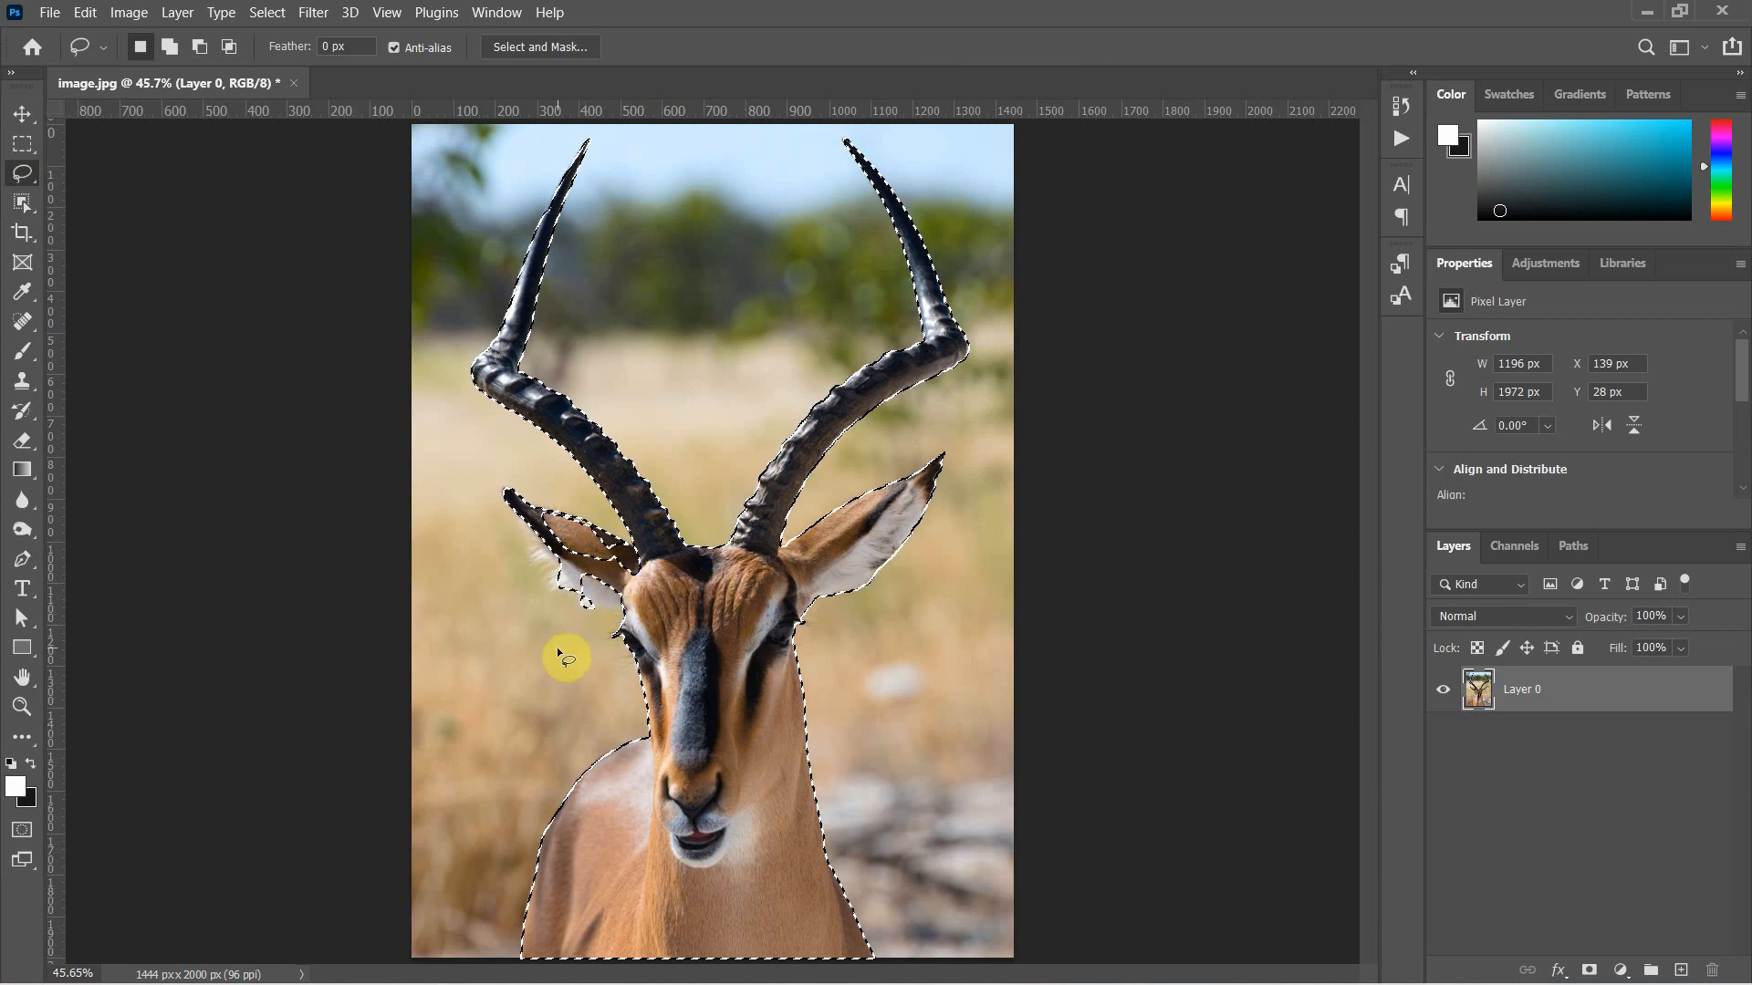
key("shift")
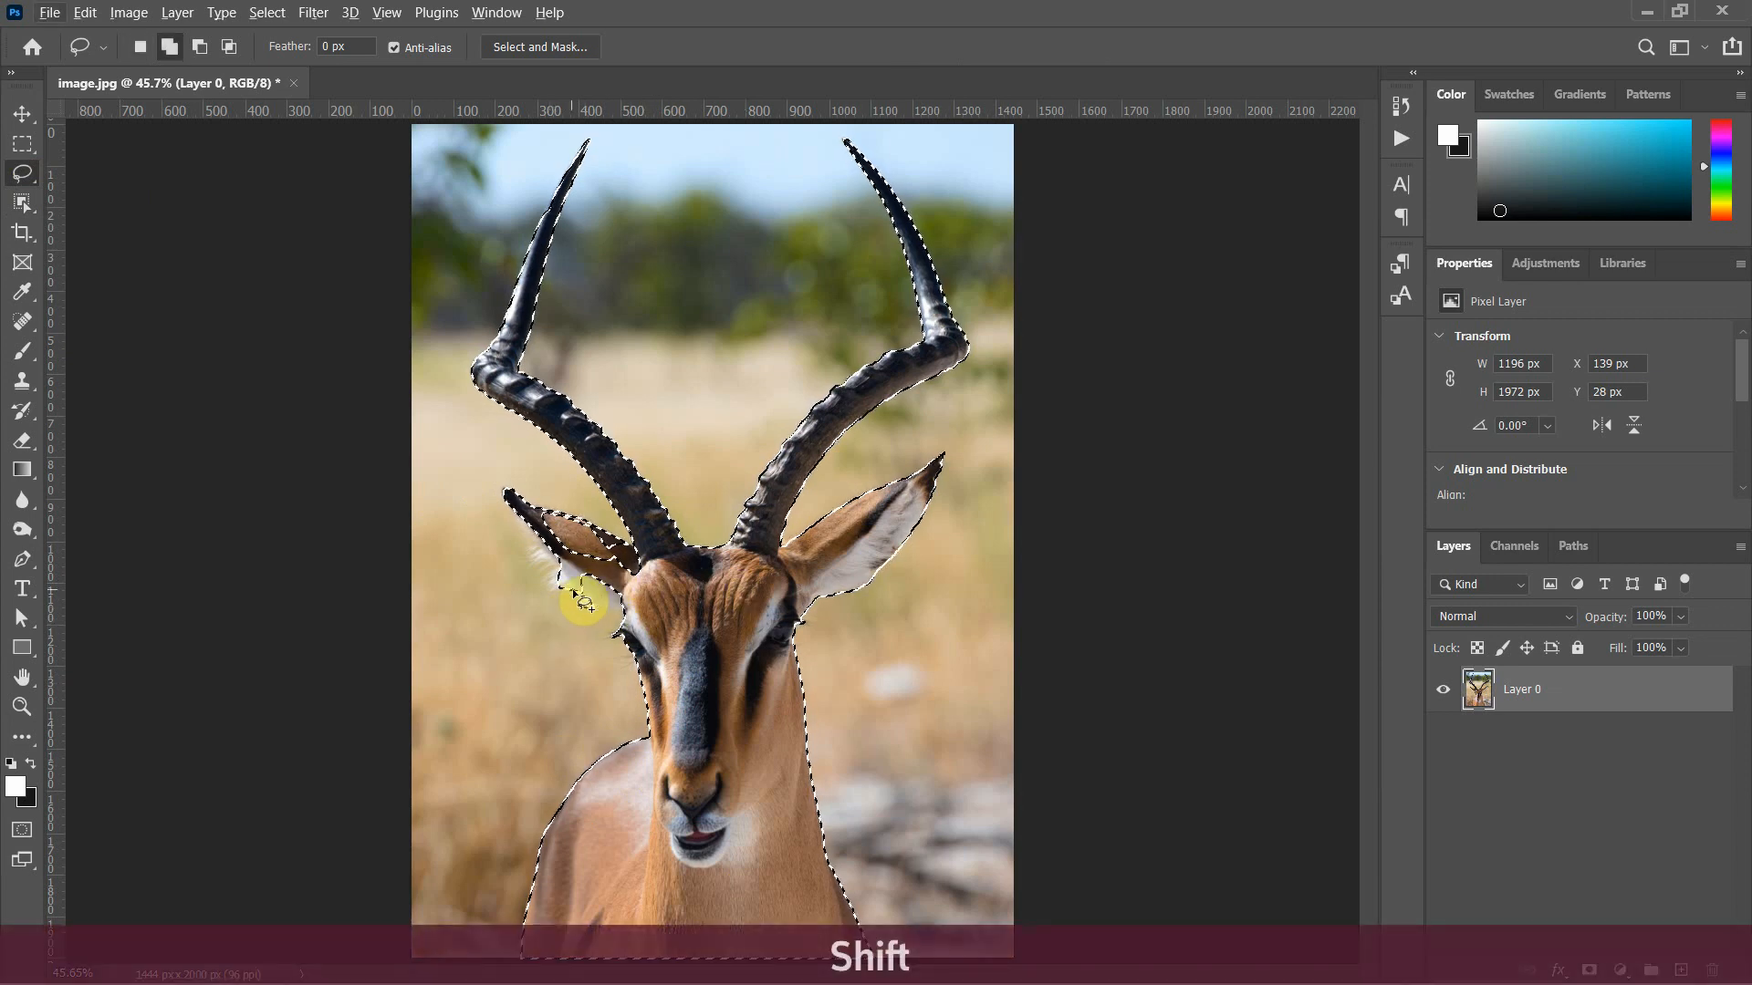
mouse_move(577, 593)
left_mouse_down()
mouse_move(561, 529)
mouse_move(545, 531)
left_mouse_up()
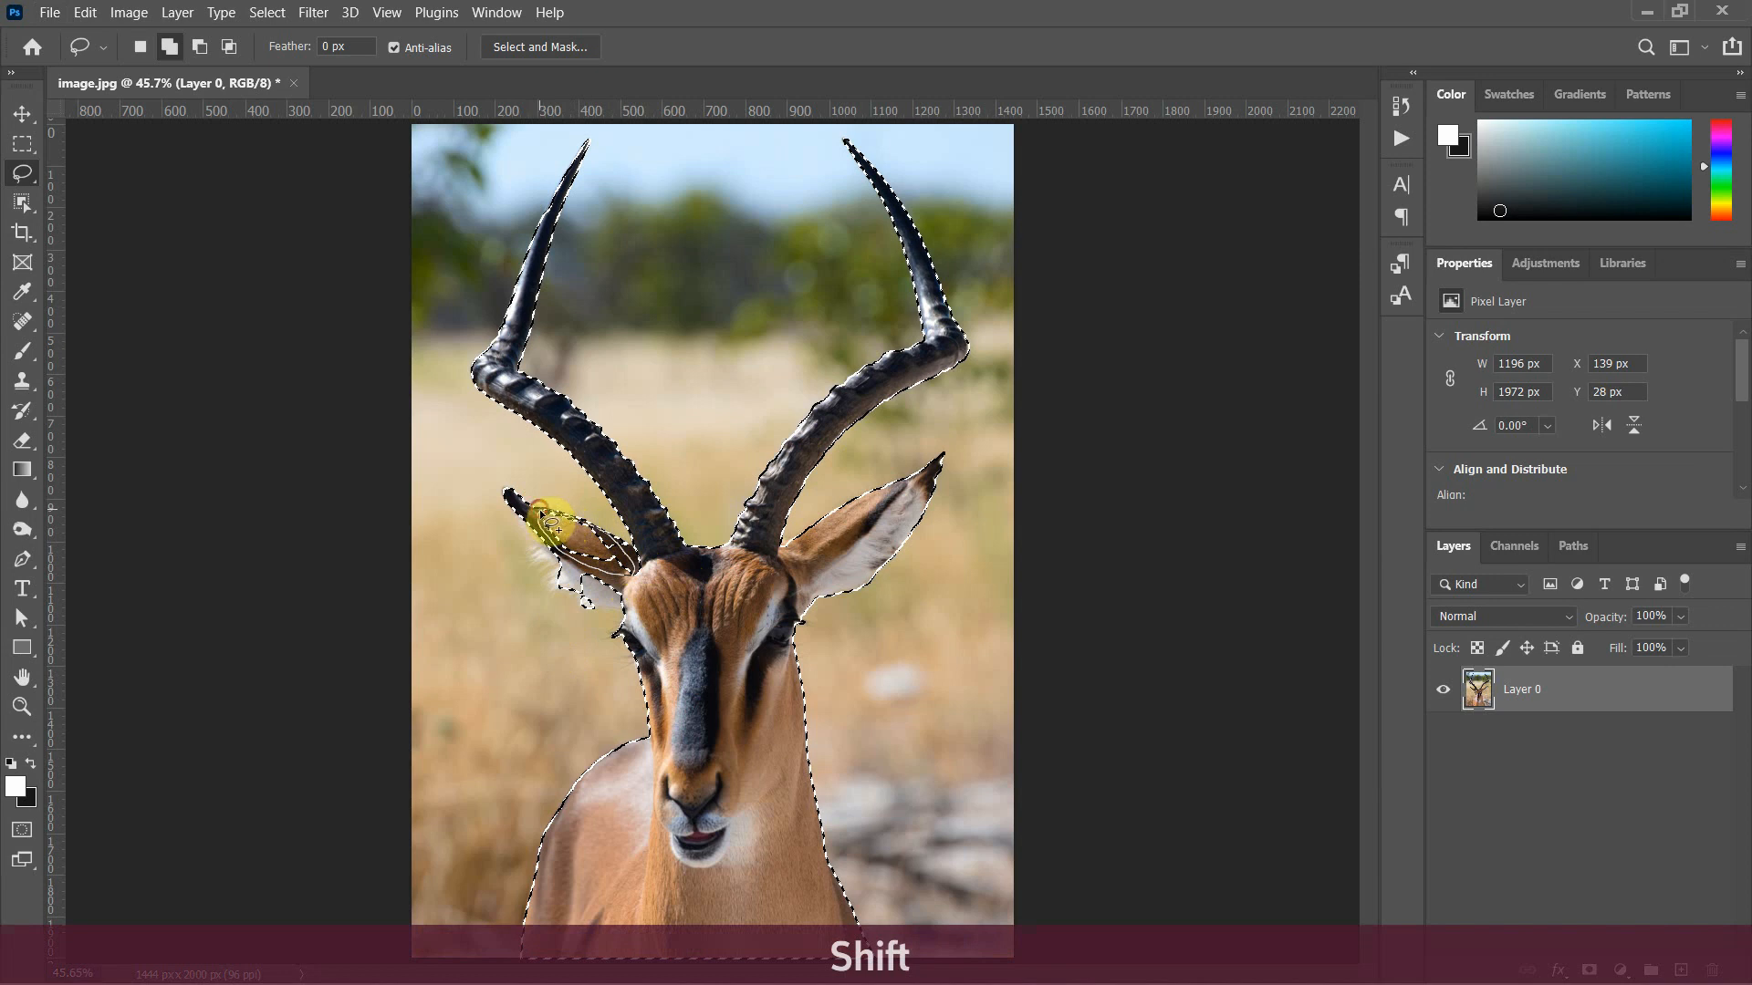
left_click_drag(550, 522, 520, 587)
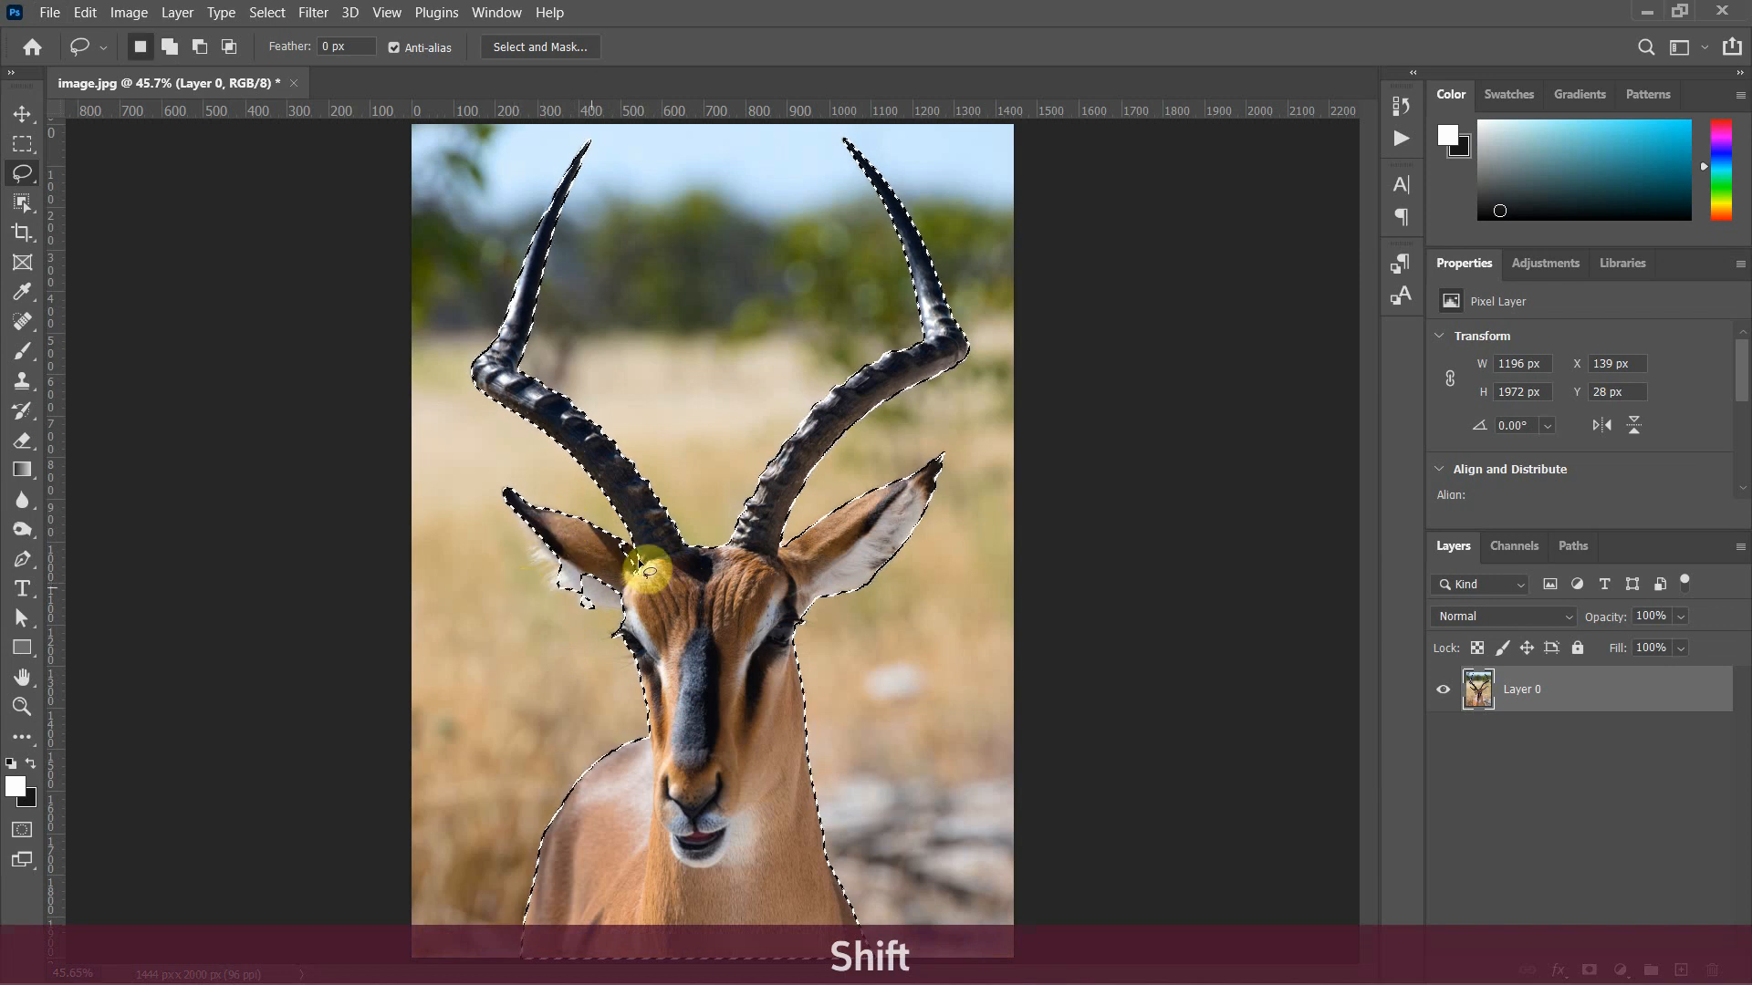
Redo the selection edge around the white fur under the left-side ear by subtracting the jagged patch and adding the fur back with the Lasso tool
key("shift")
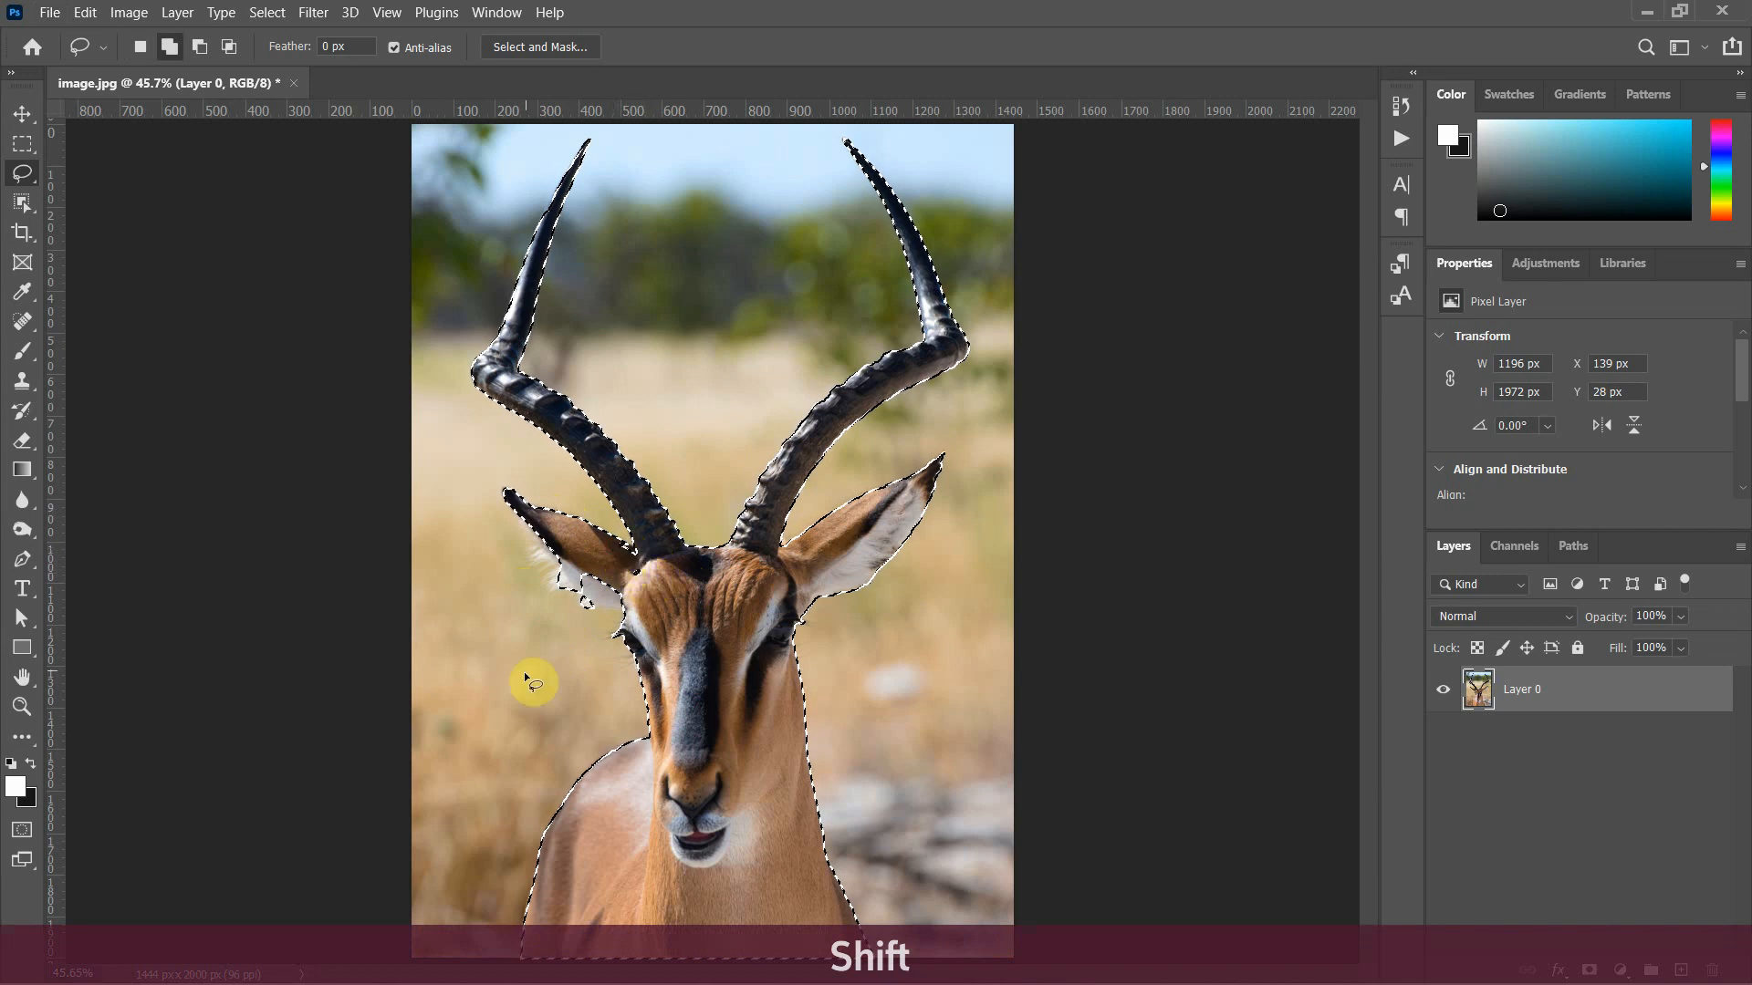
key("shift")
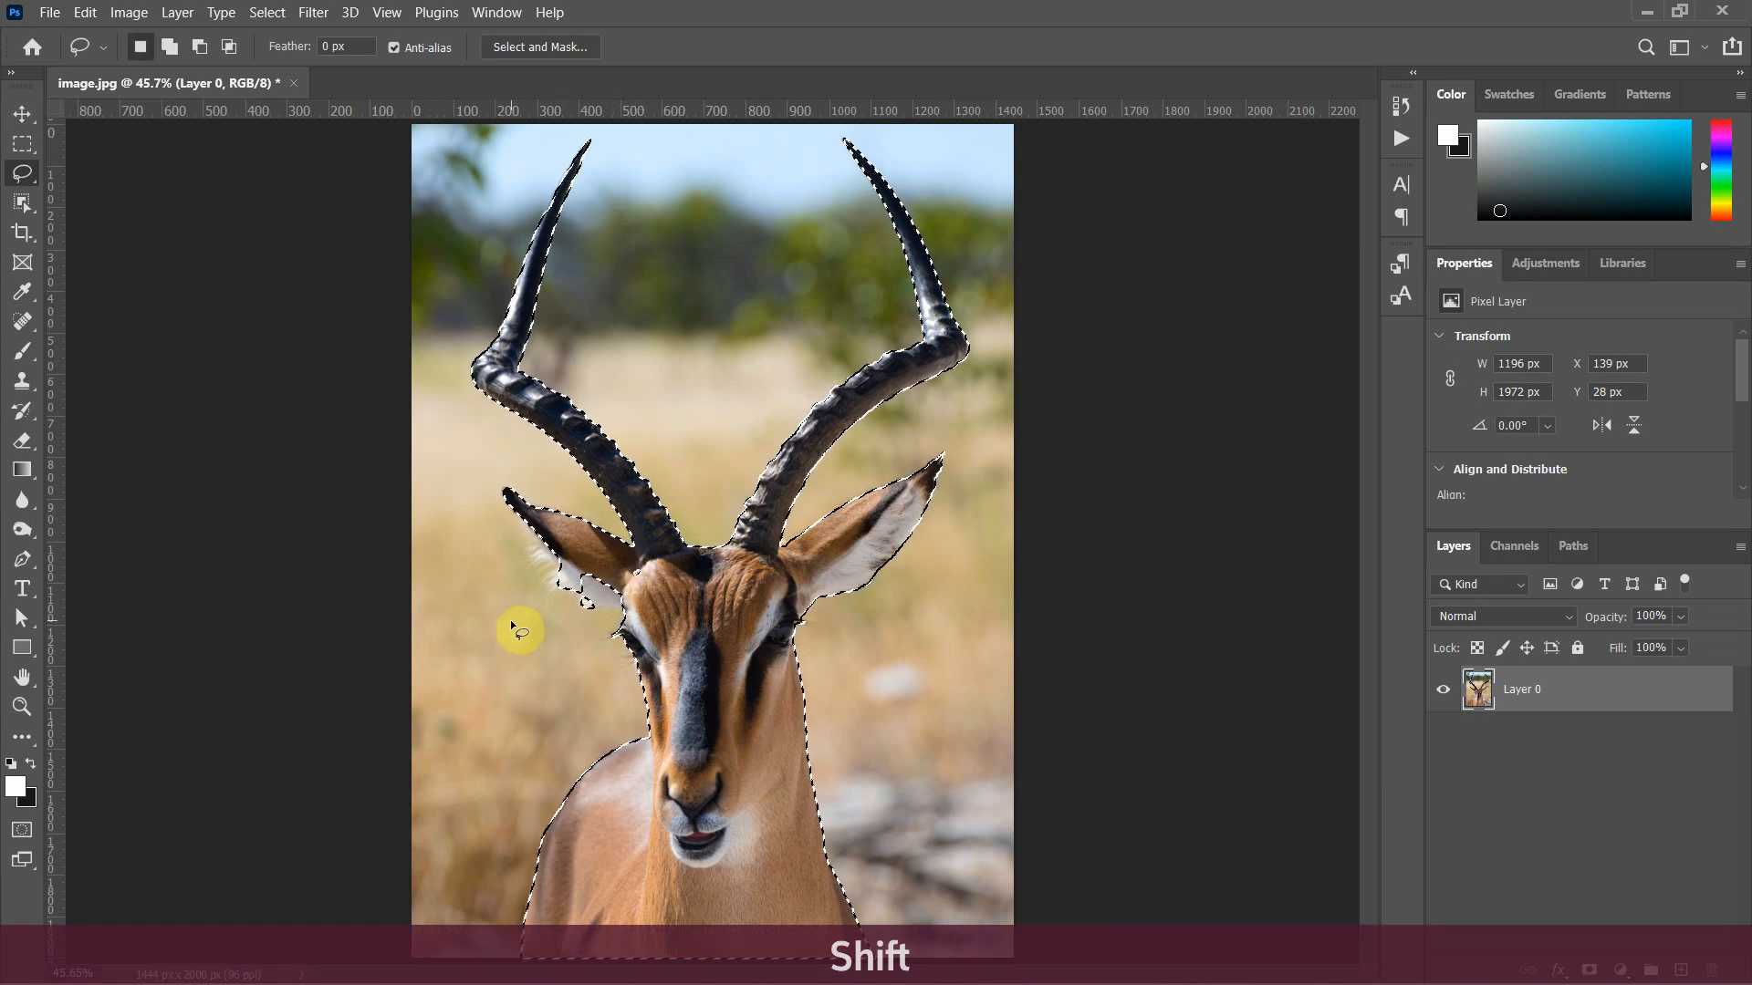
key("alt")
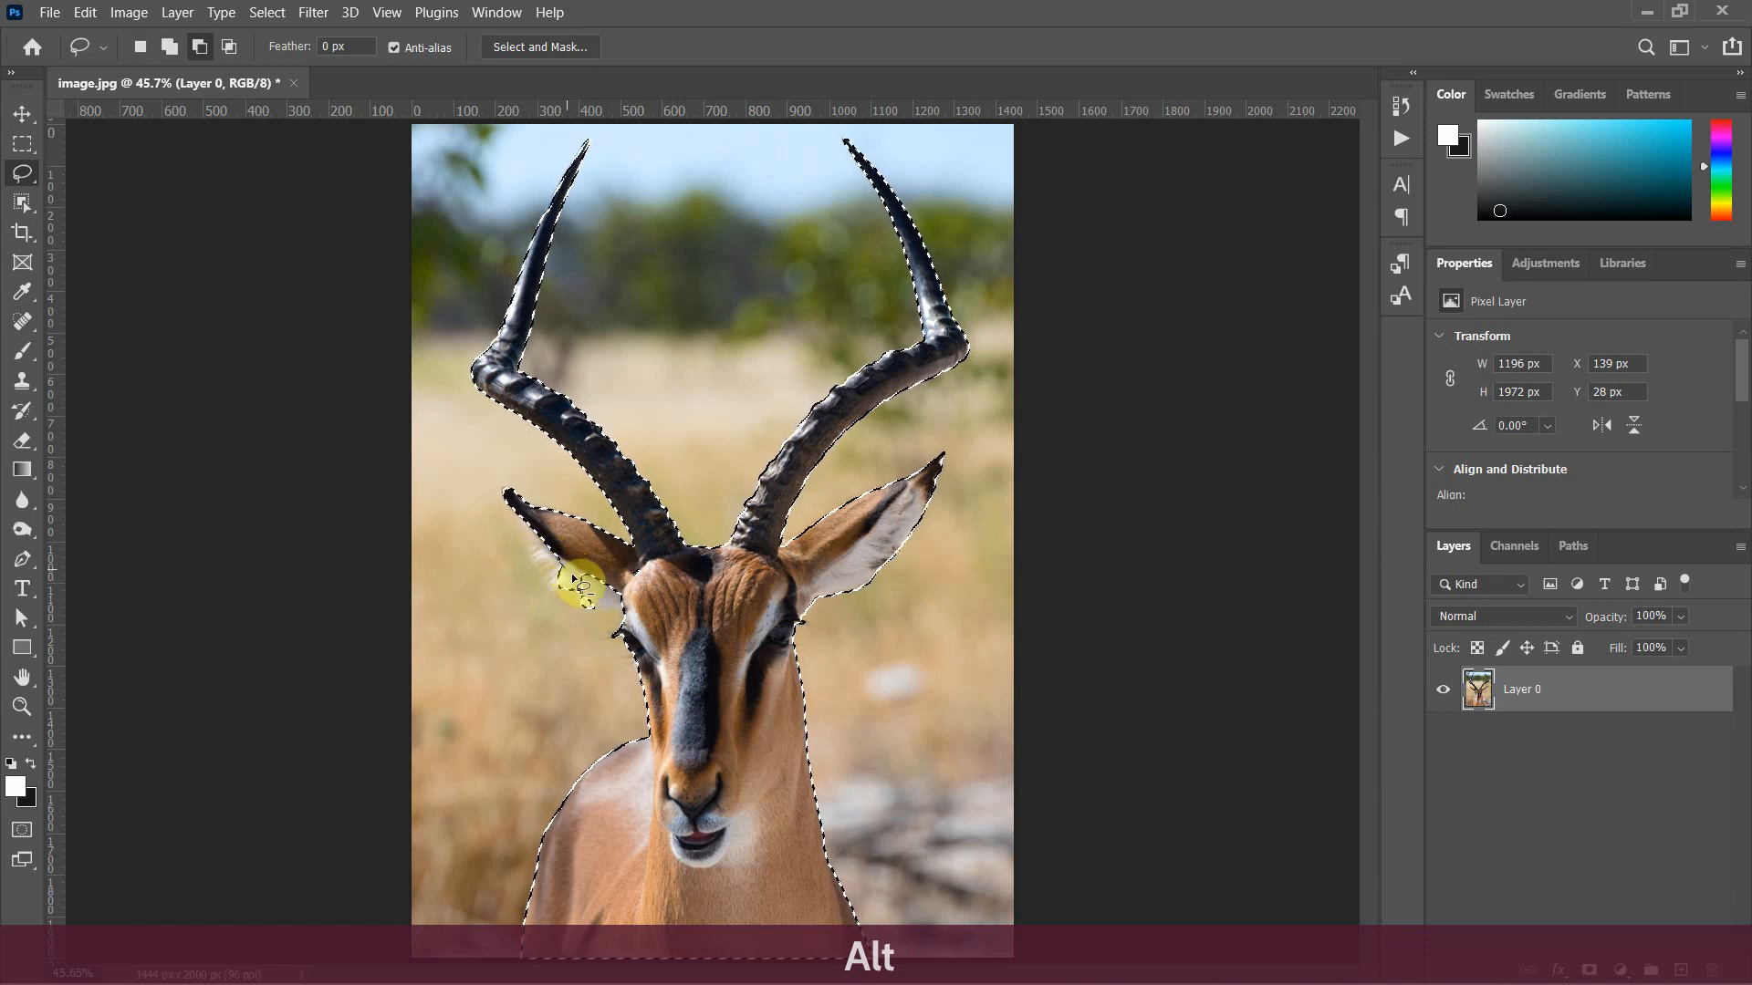
mouse_move(603, 615)
left_mouse_down()
mouse_move(562, 601)
mouse_move(564, 573)
left_mouse_up()
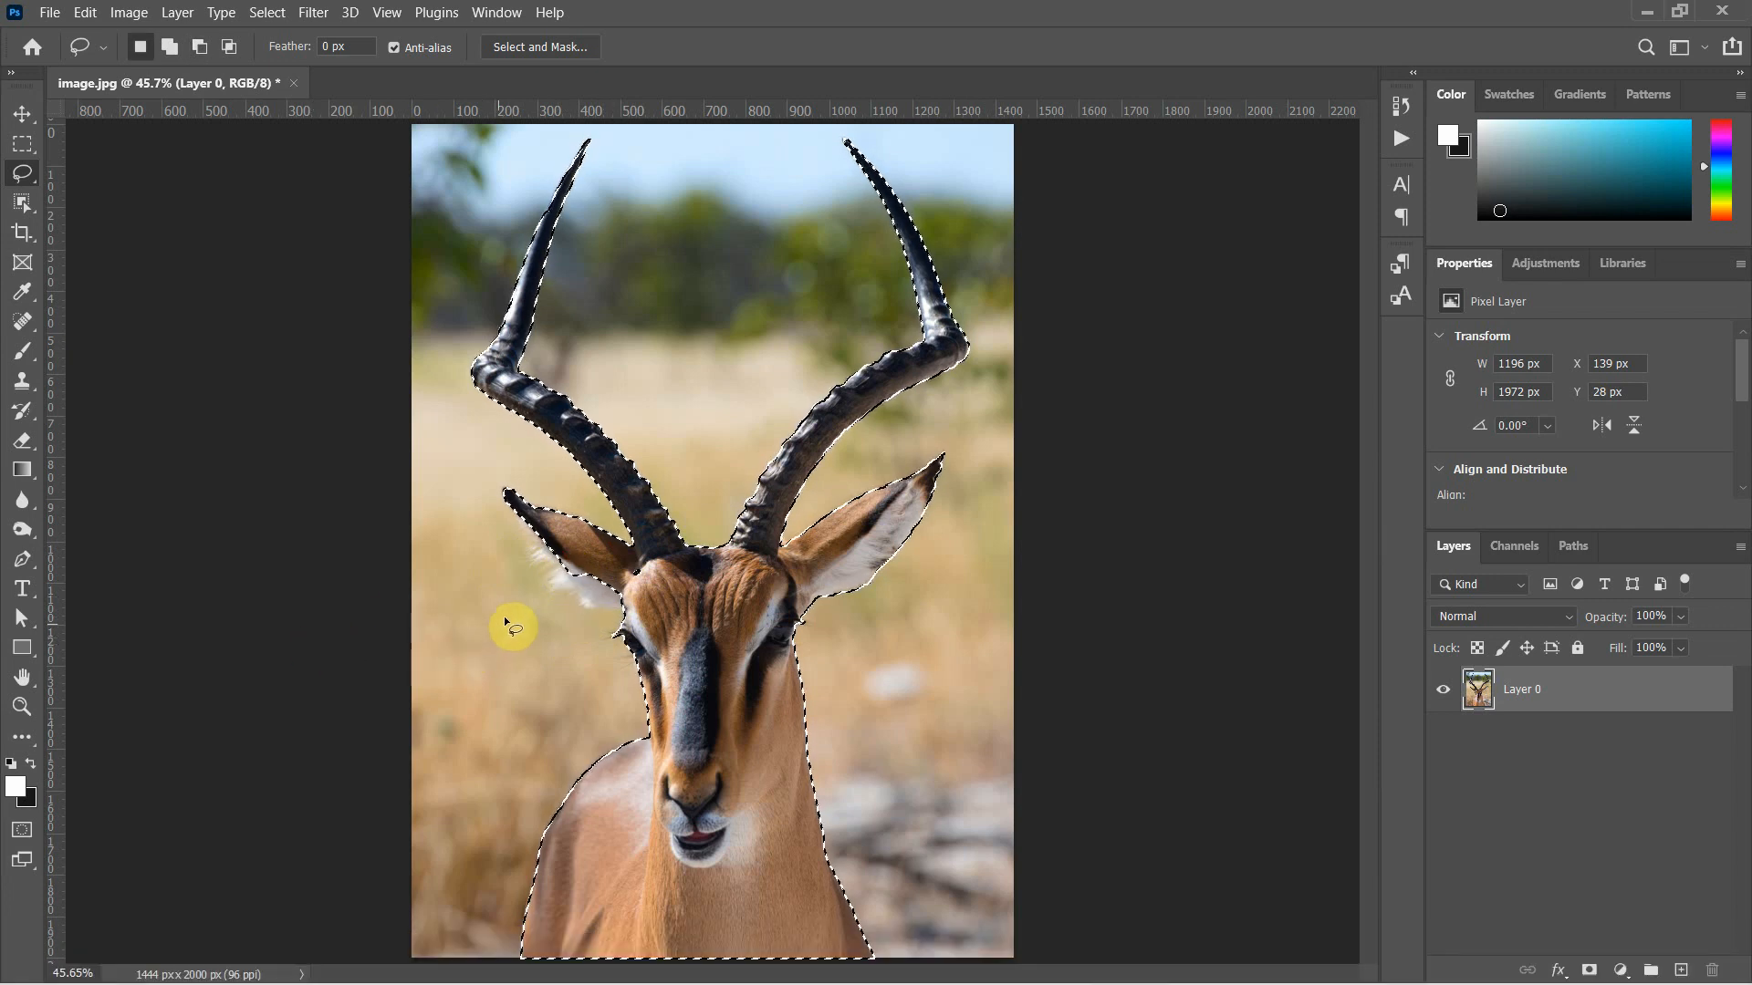
key("shift")
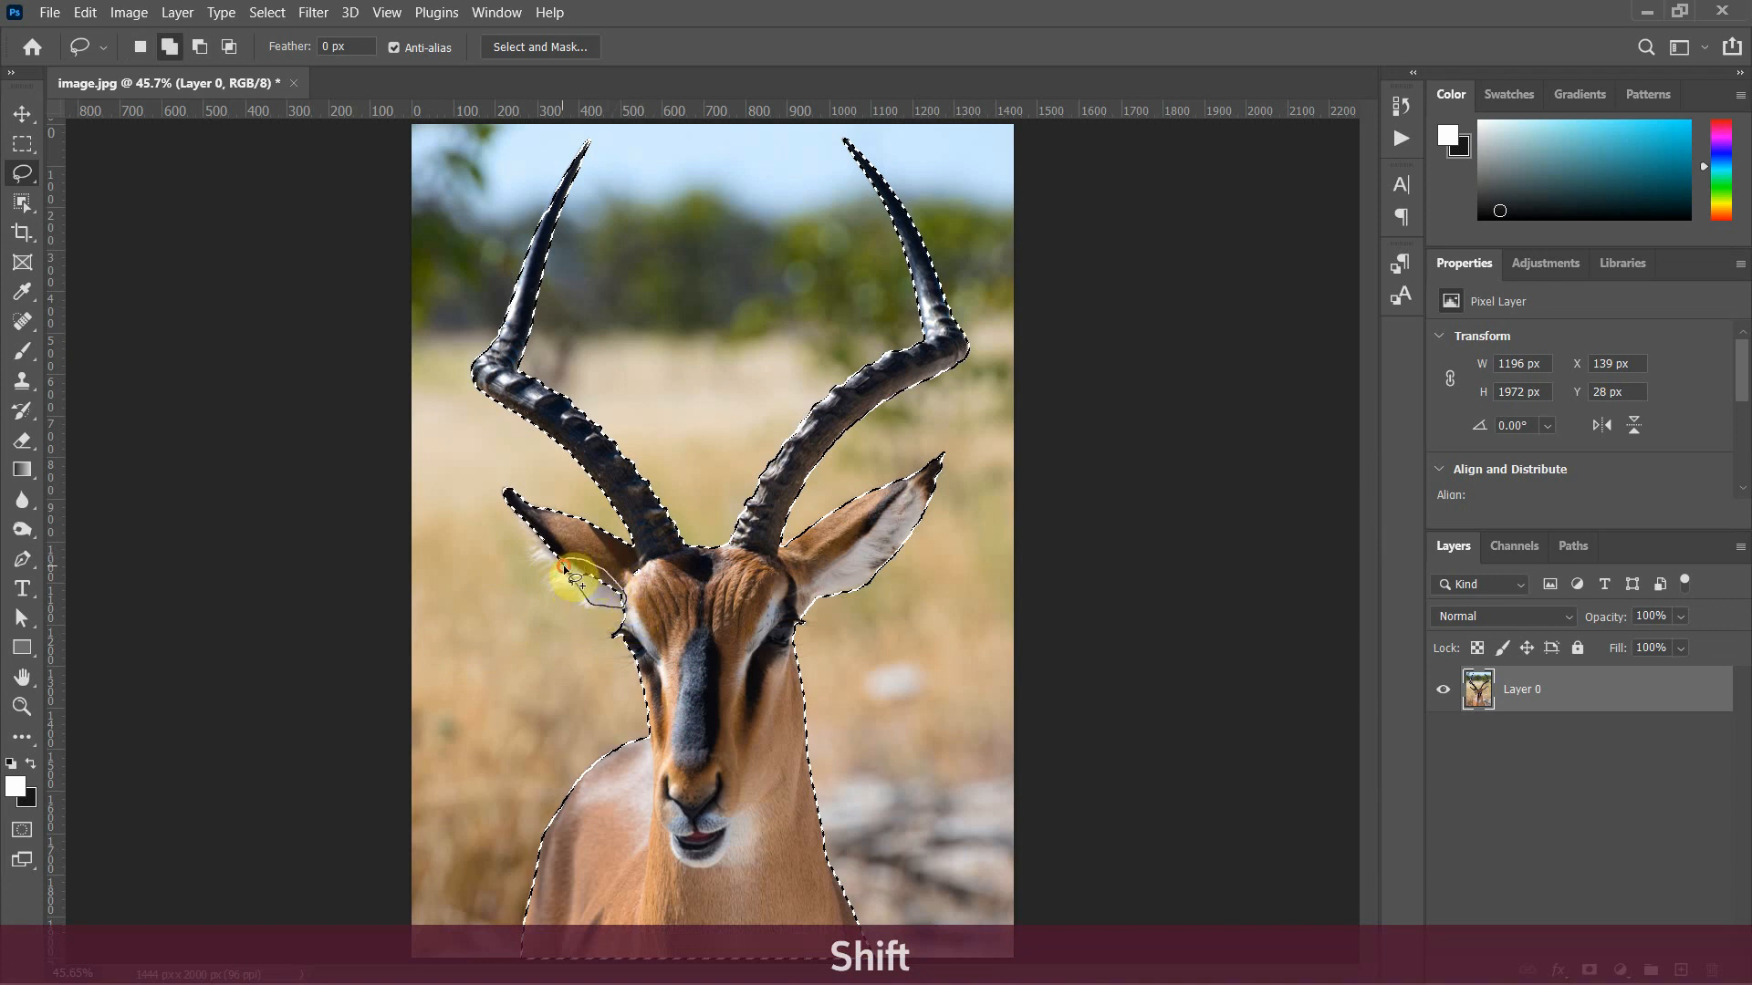
left_click_drag(575, 581, 585, 602)
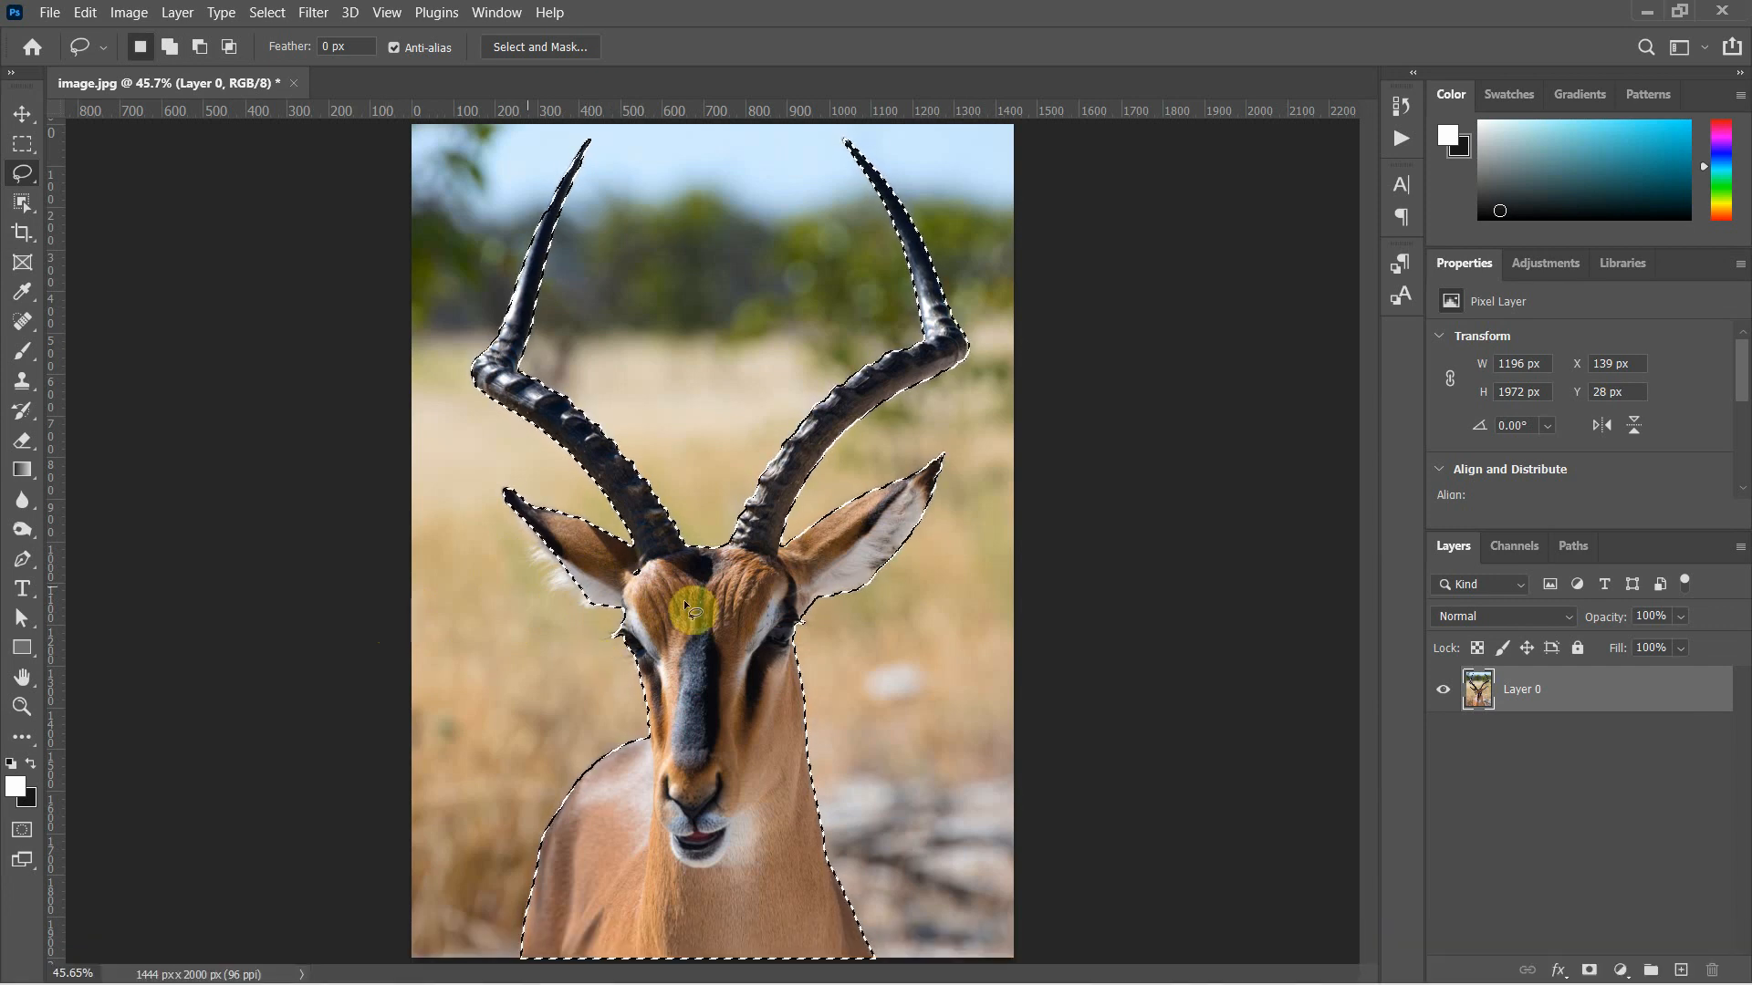
Copy the selected antelope to a new layer and hide the original photo layer, Layer 0
key("ctrl+j")
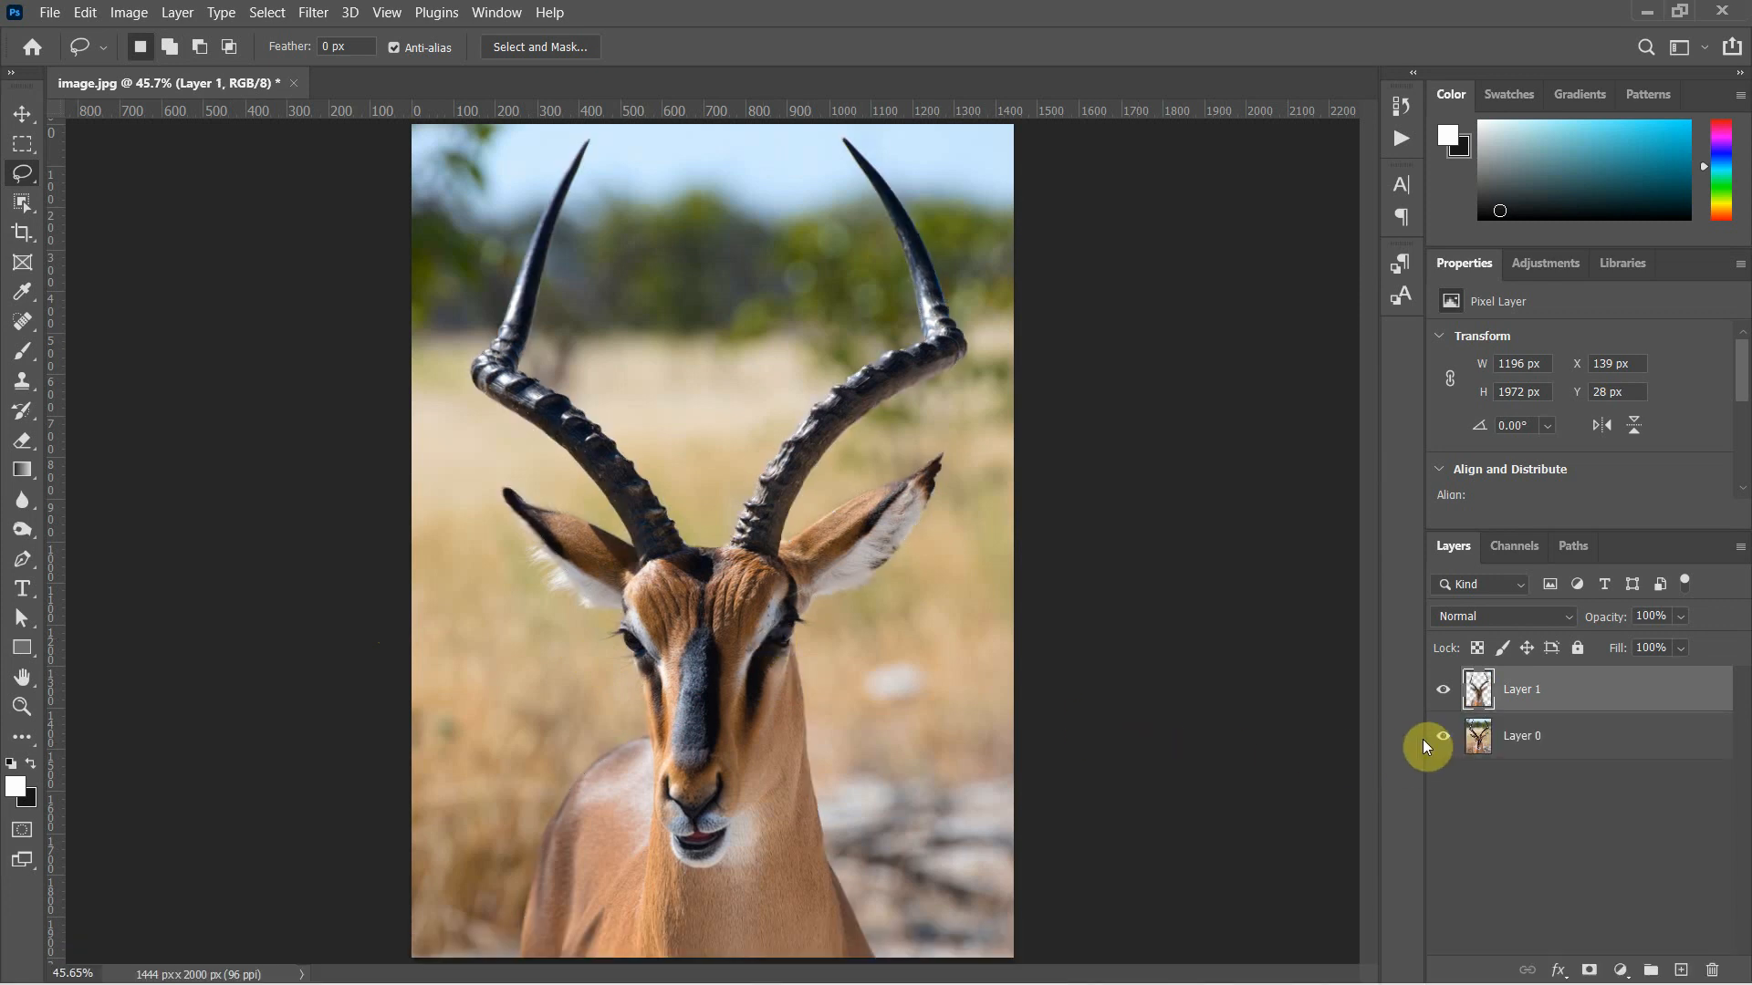
left_click(20, 116)
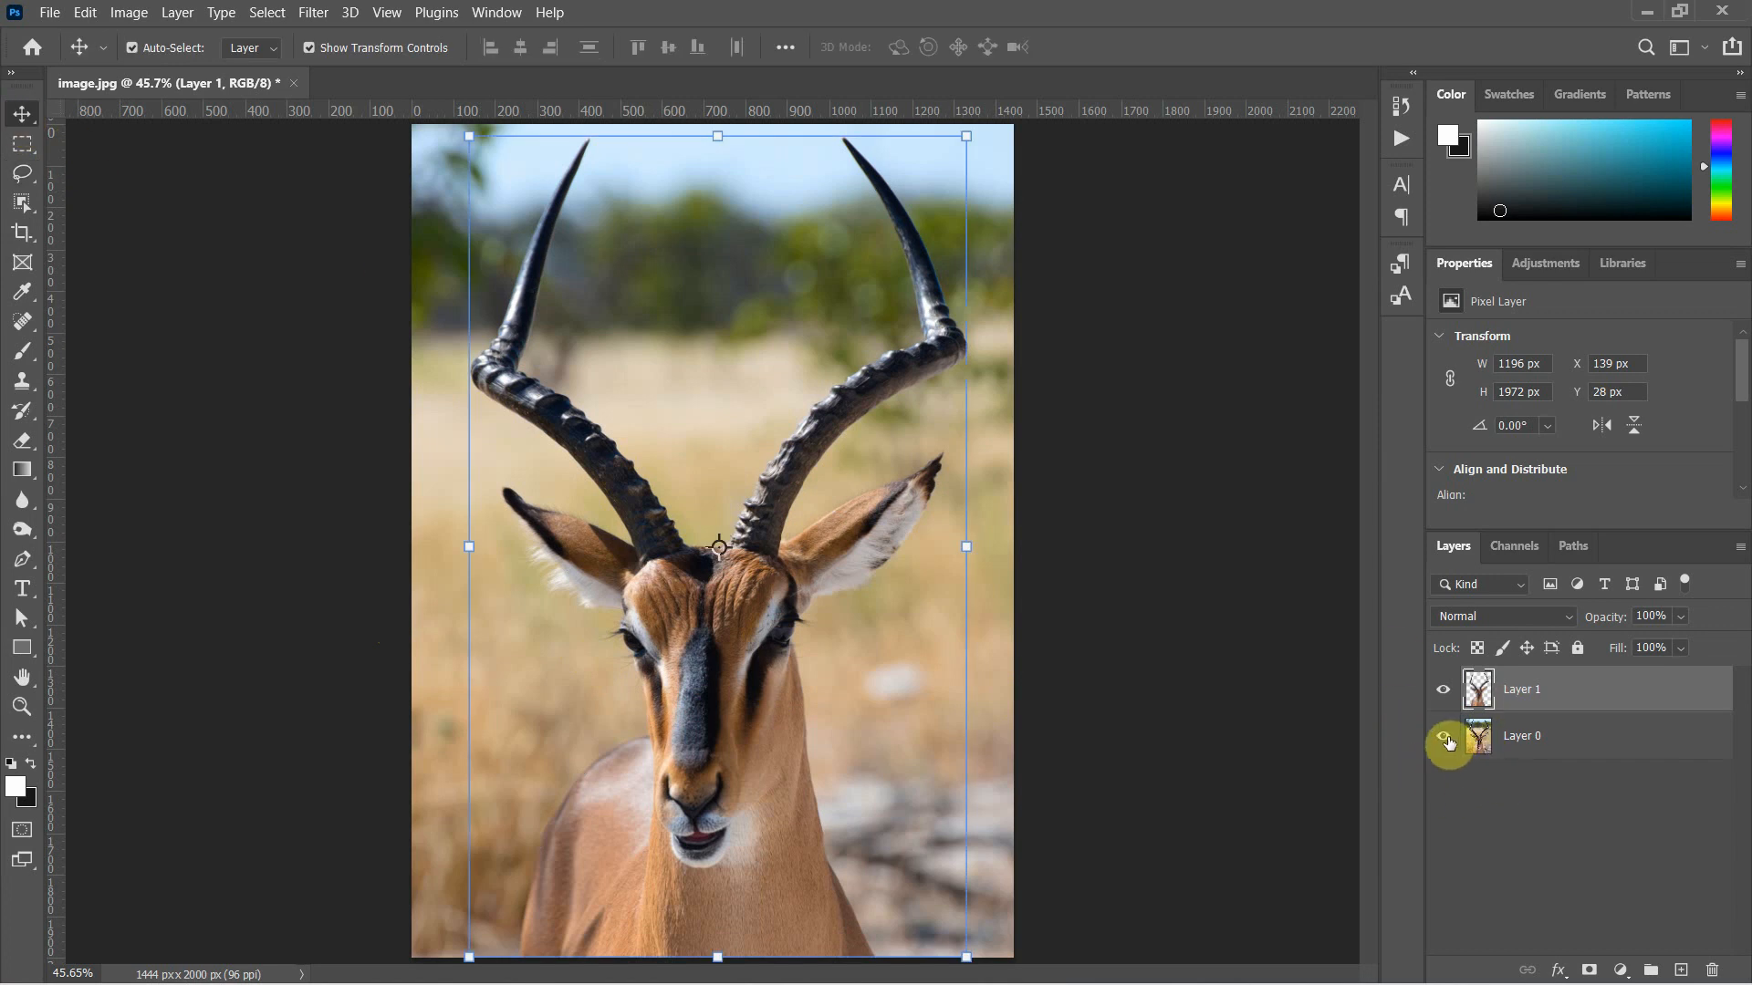
left_click(1446, 738)
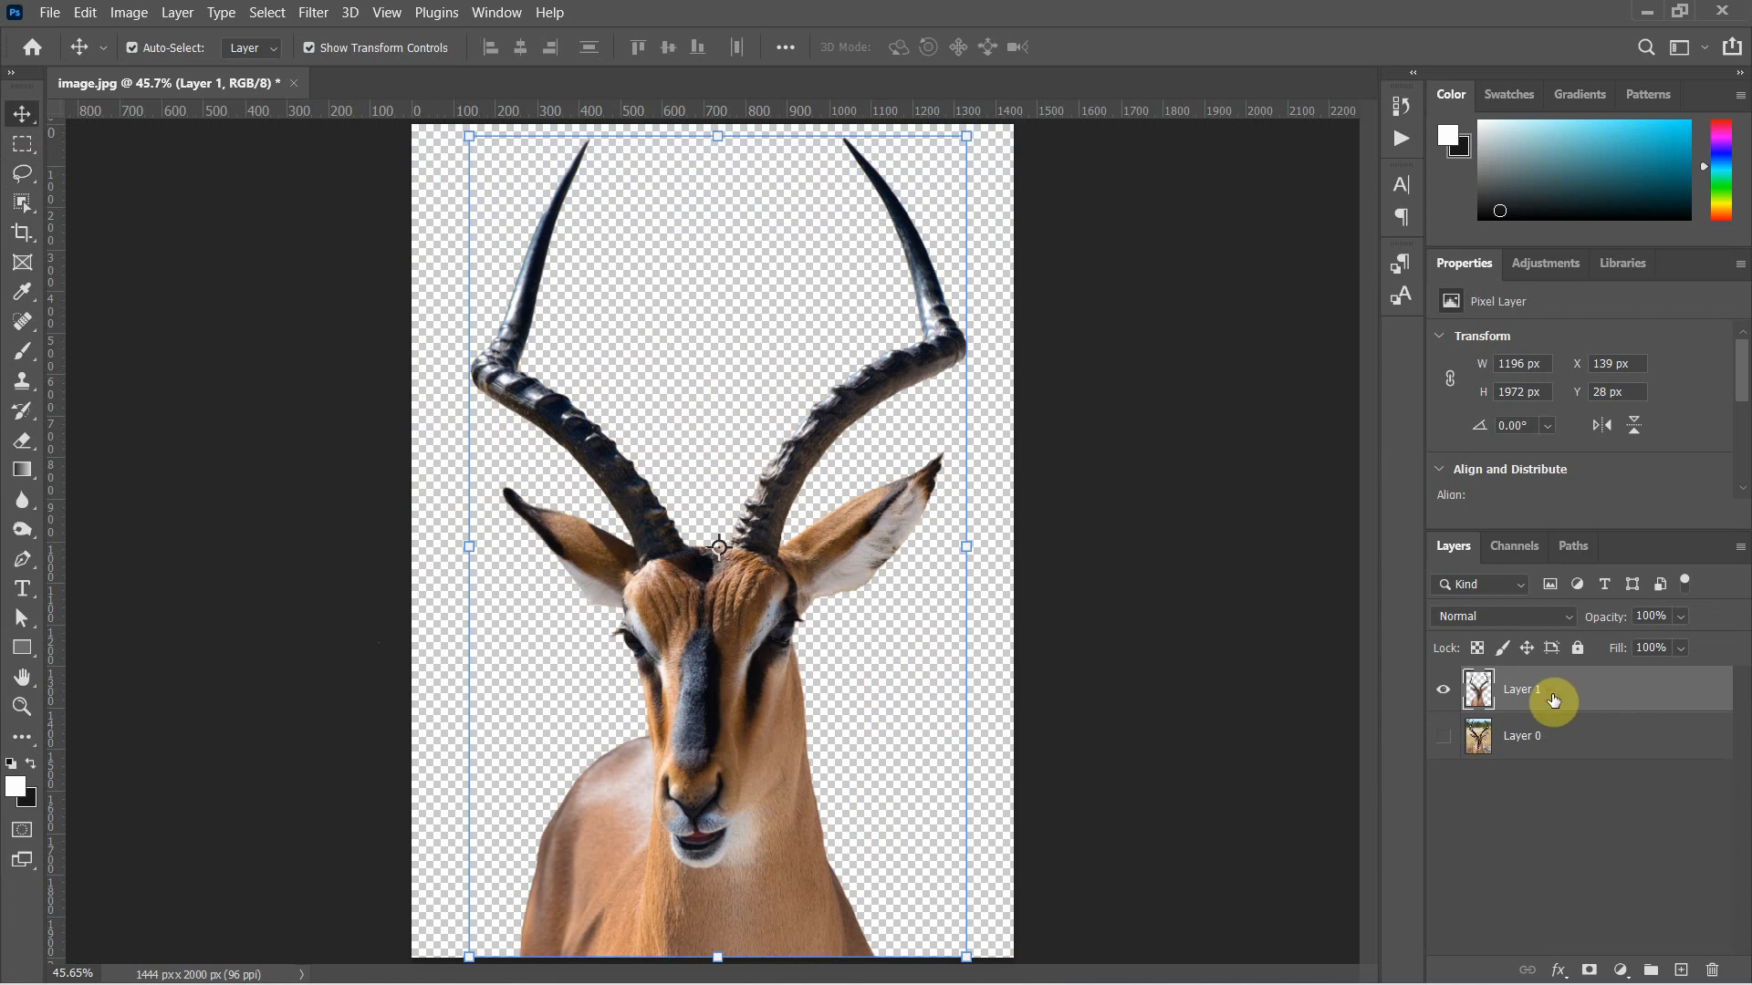
Quick-export the cut-out antelope layer as a PNG named Antelop to the Desktop
right_click(1578, 699)
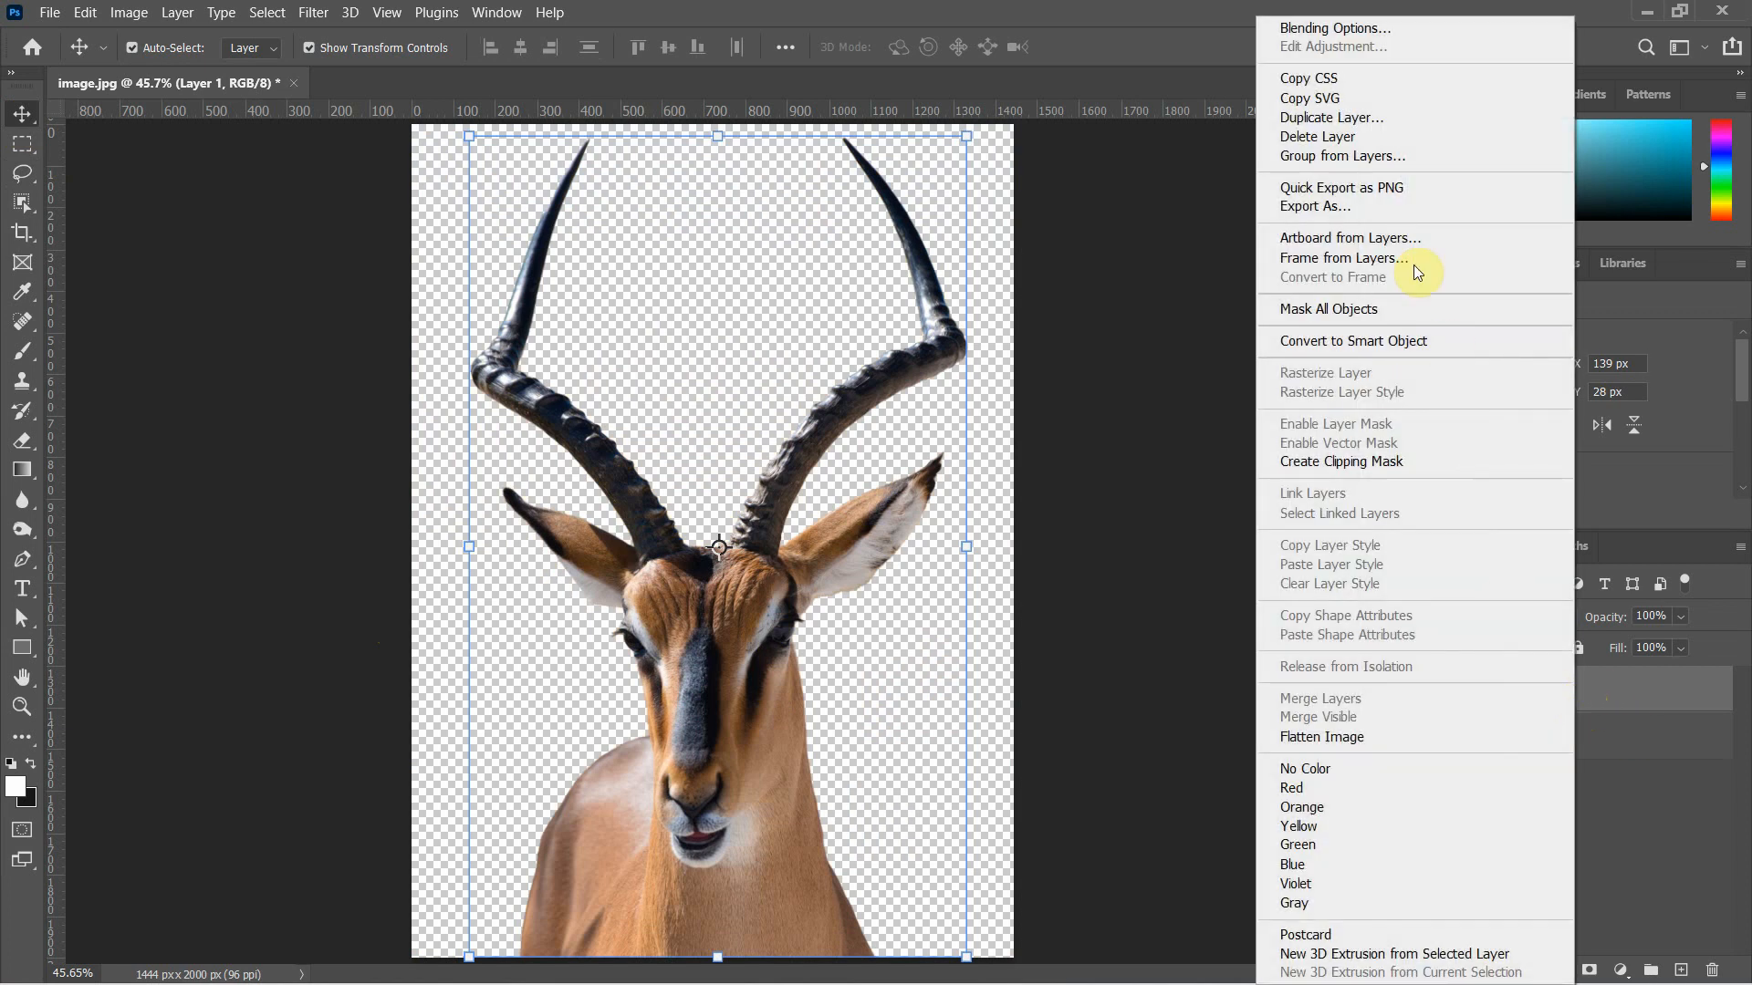
left_click(1388, 188)
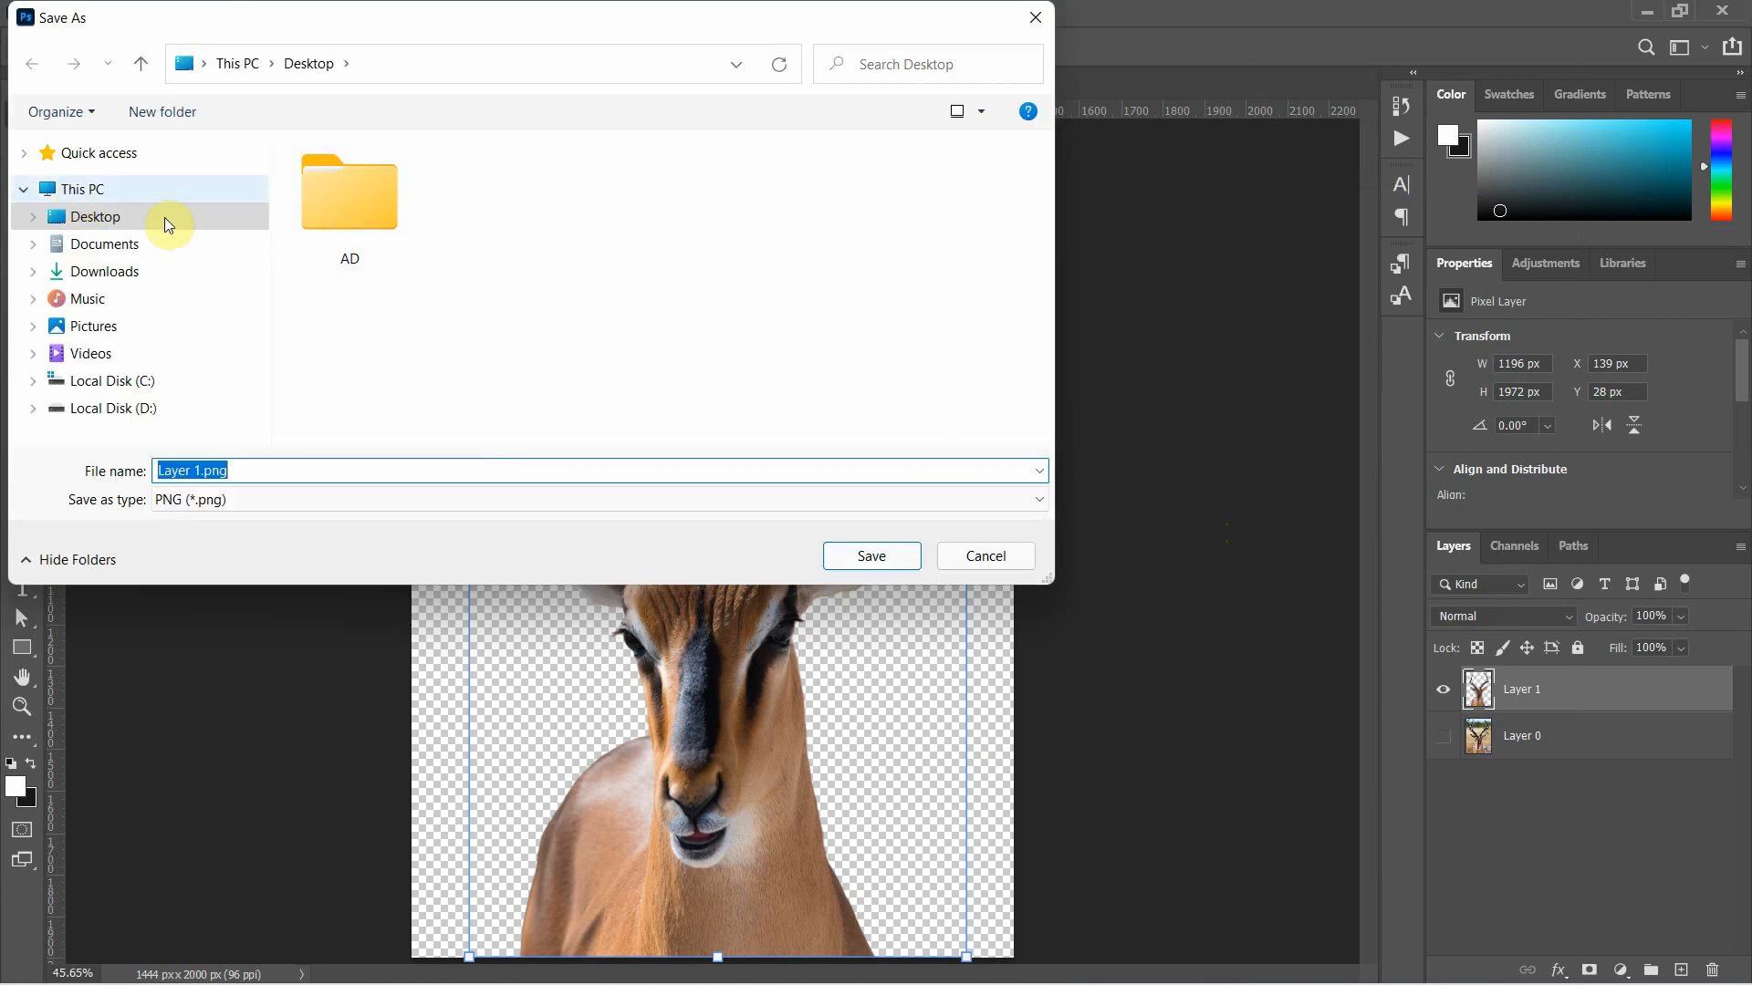
left_click_drag(201, 469, 151, 468)
type("Antelop")
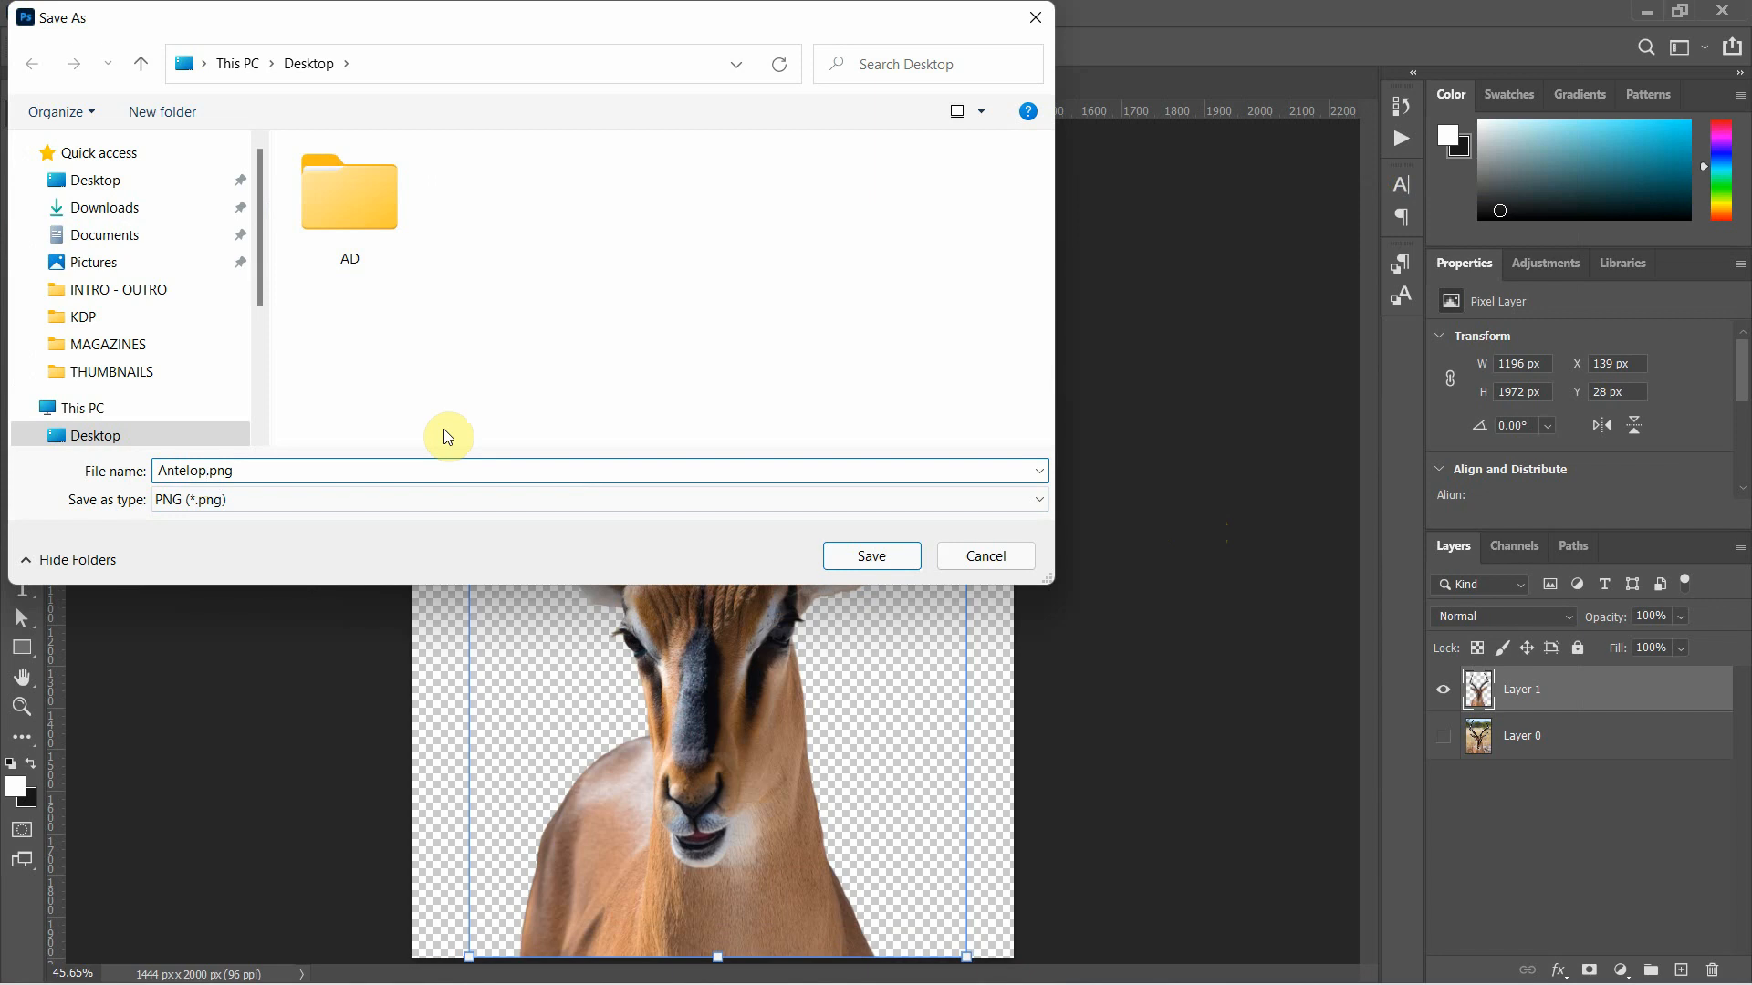
left_click(898, 563)
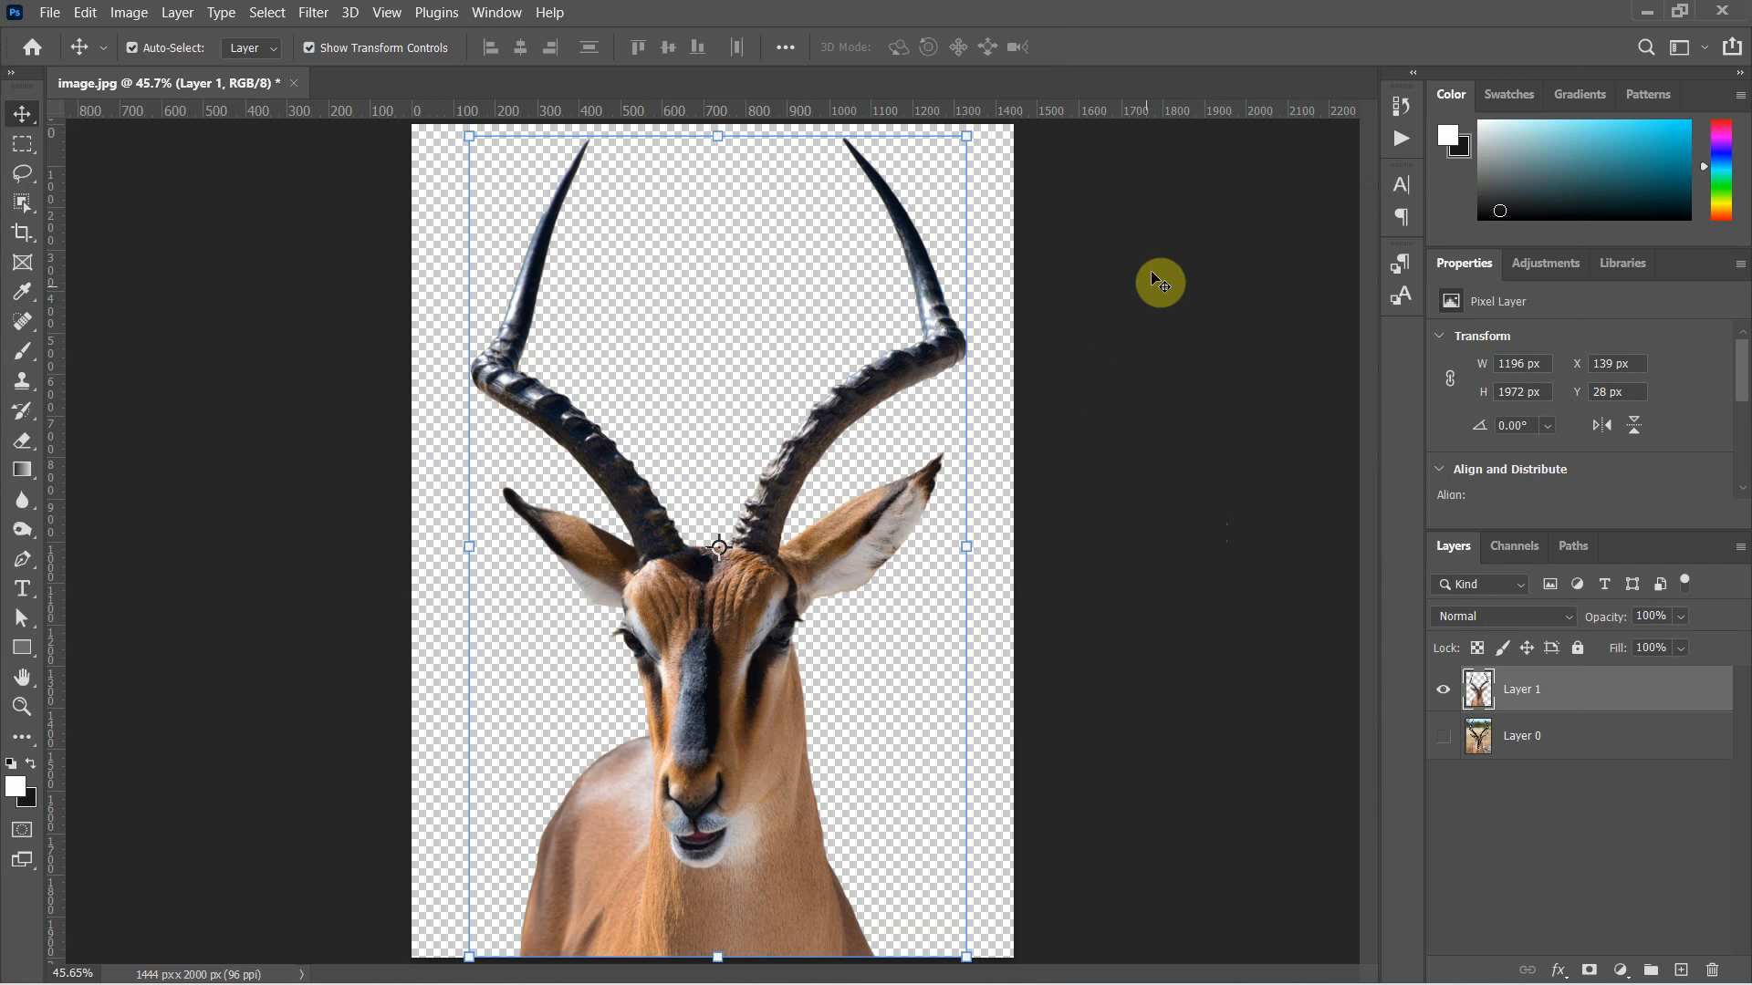
Minimize Photoshop and switch to Illustrator
left_click(1654, 17)
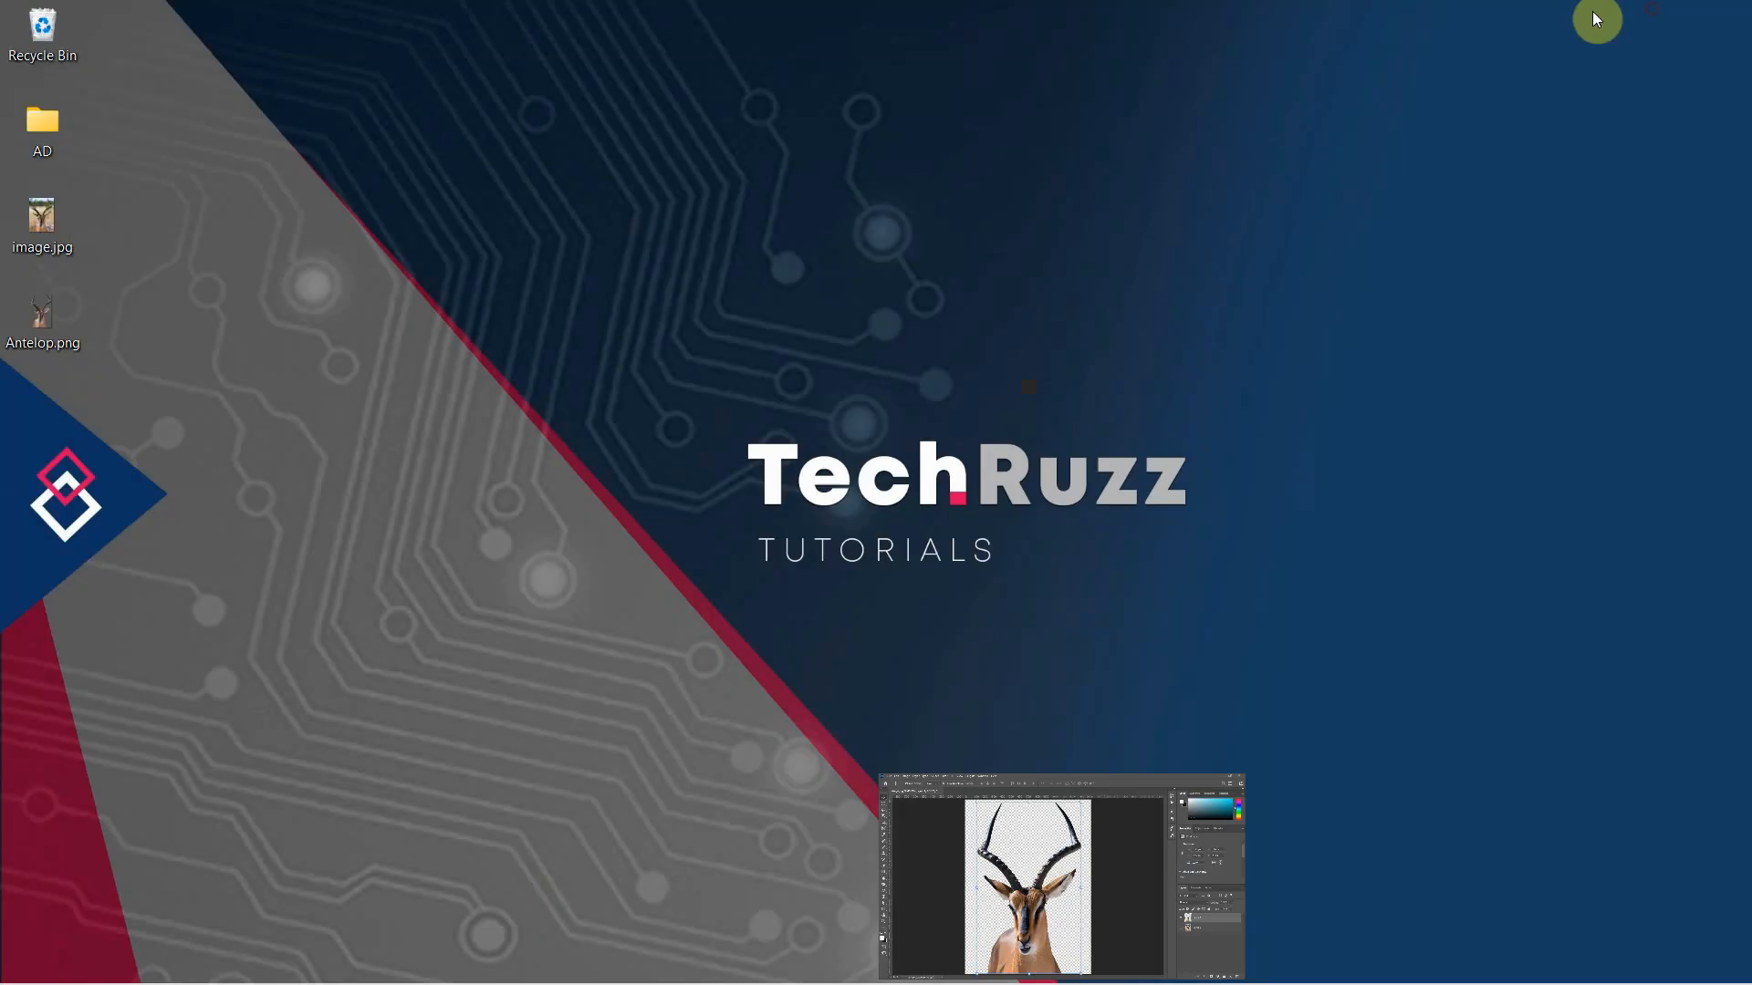
left_click(54, 314)
left_click(324, 302)
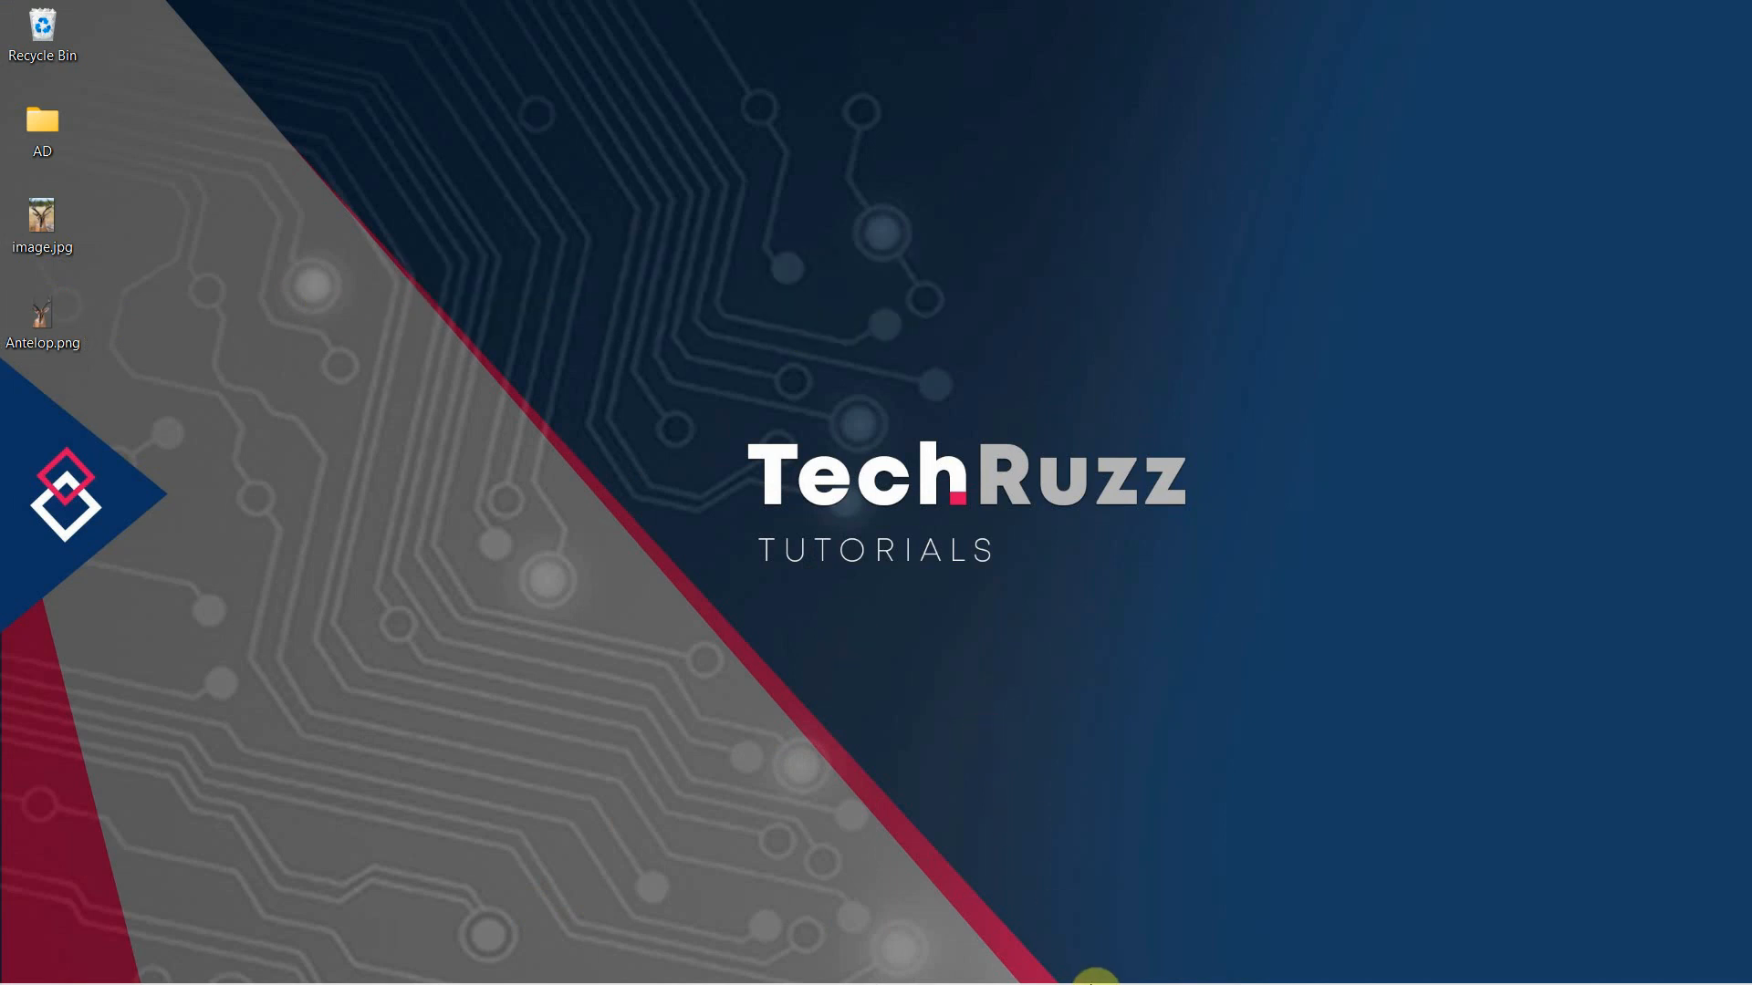
left_click(1076, 957)
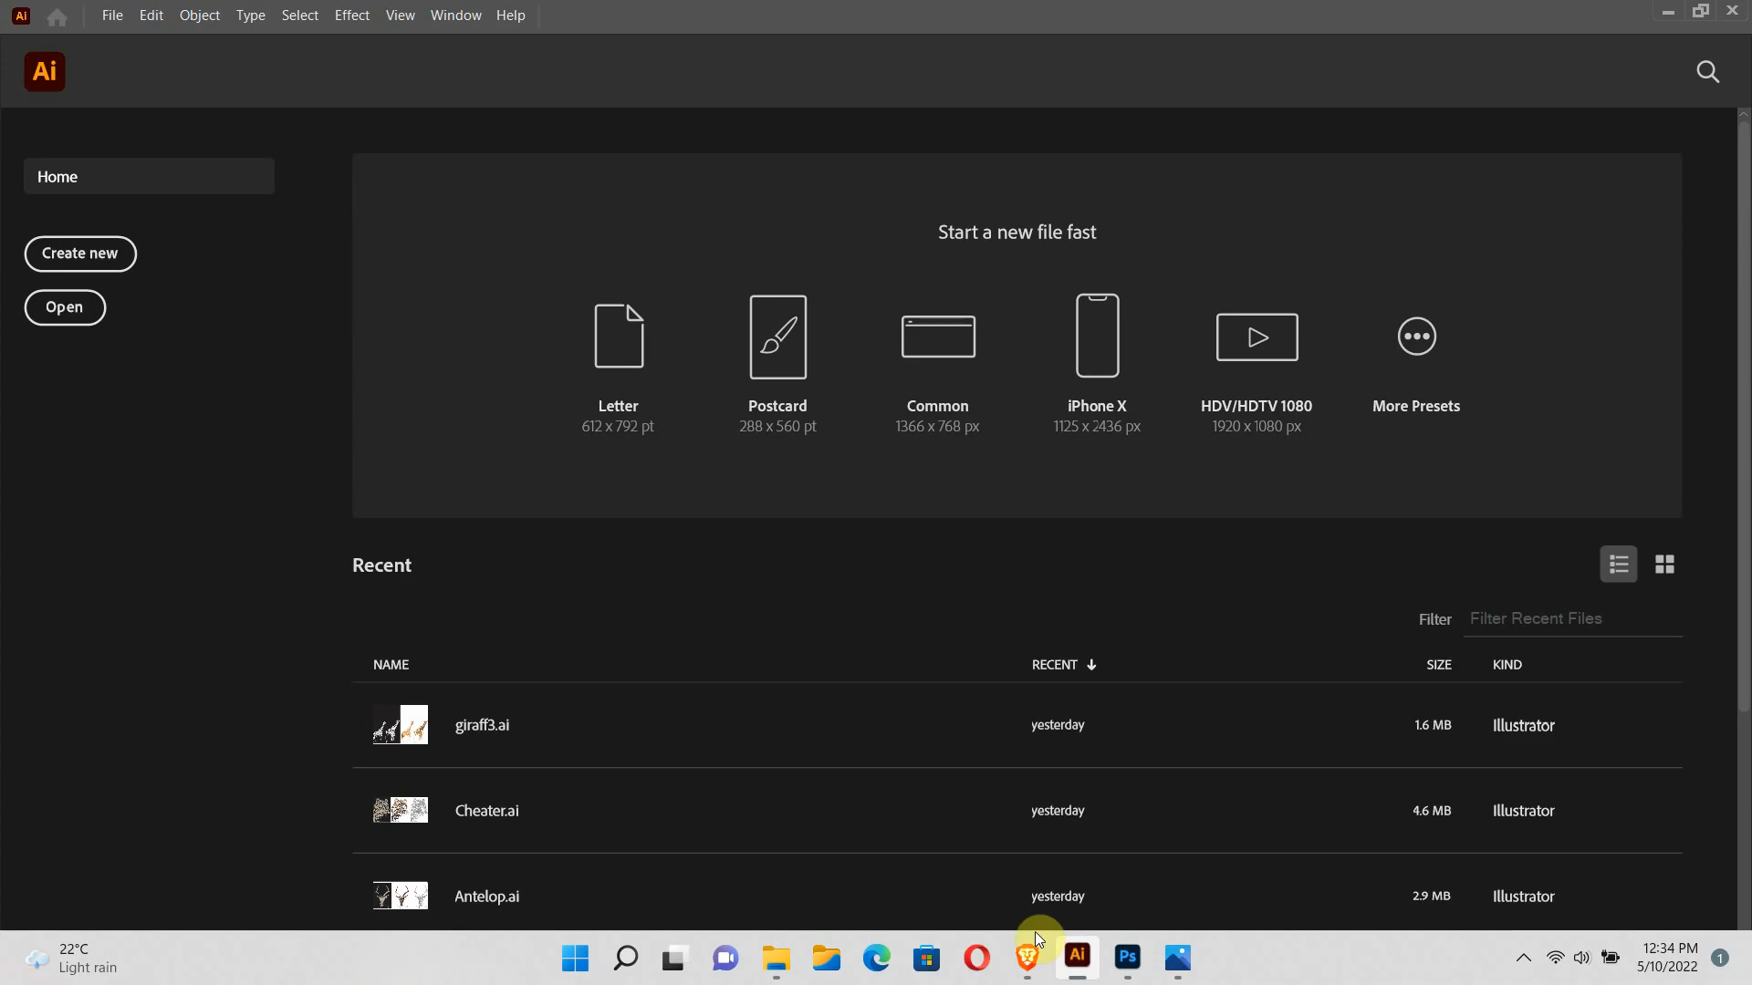
Create a new document from the Letter print preset with the units set to Inches
left_click(115, 19)
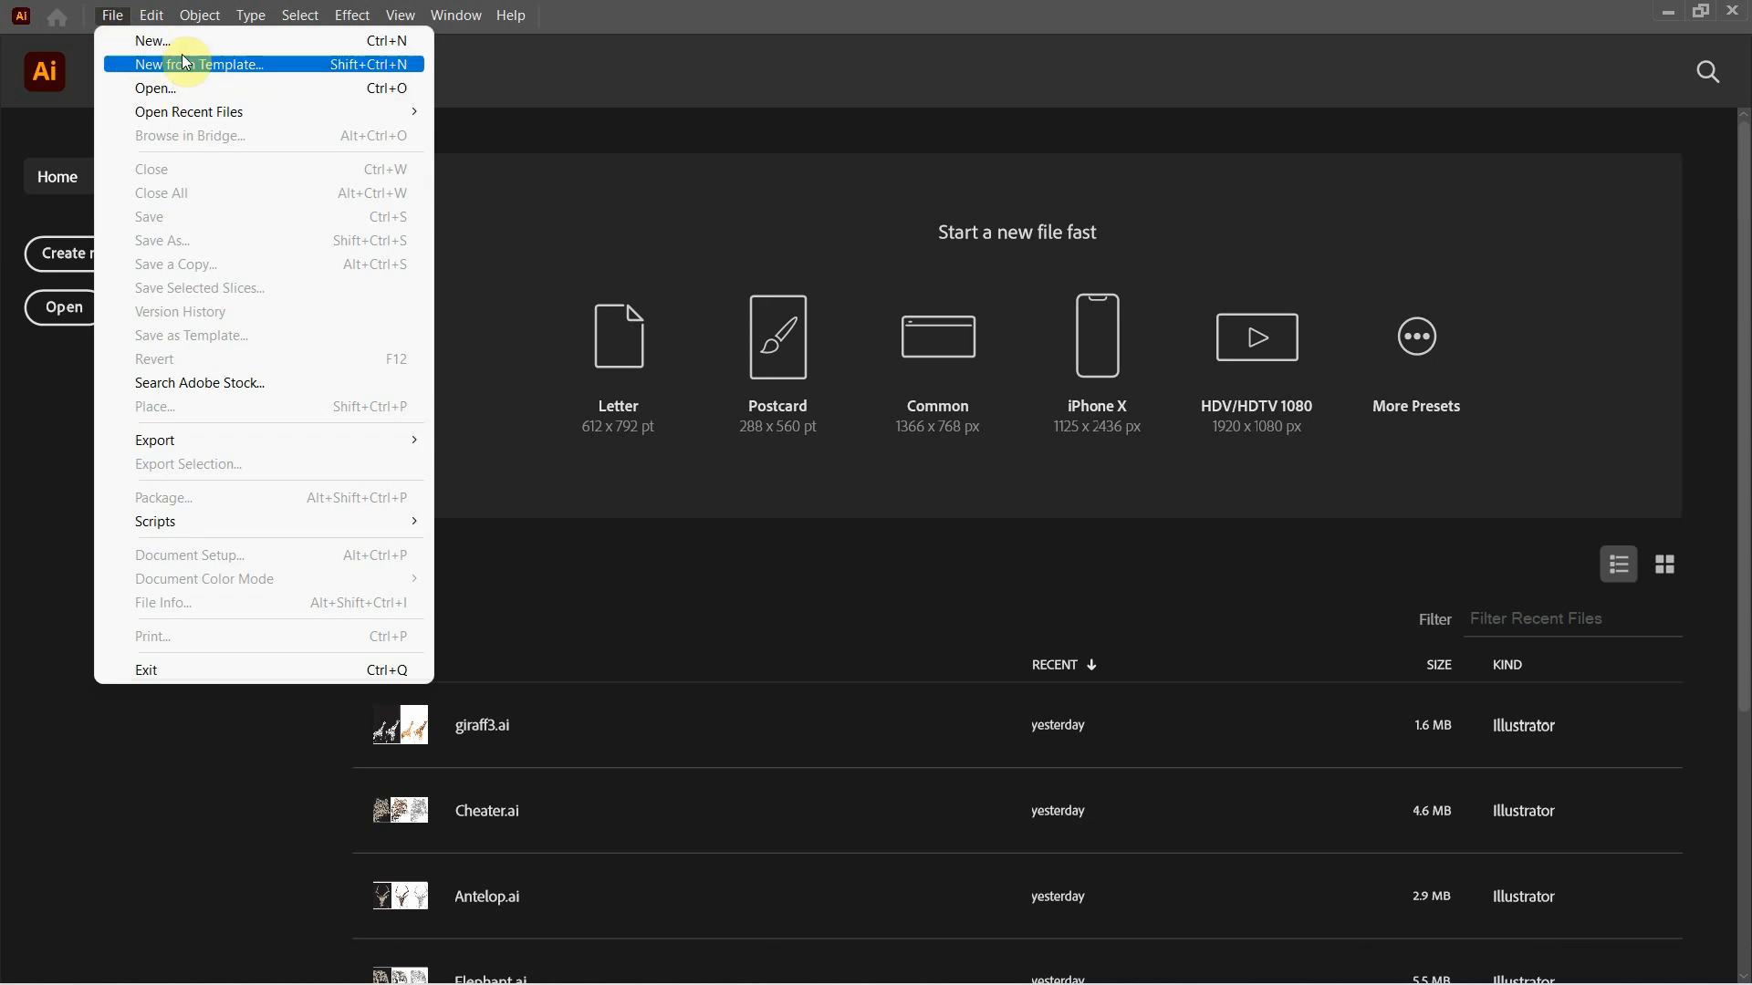
left_click(272, 40)
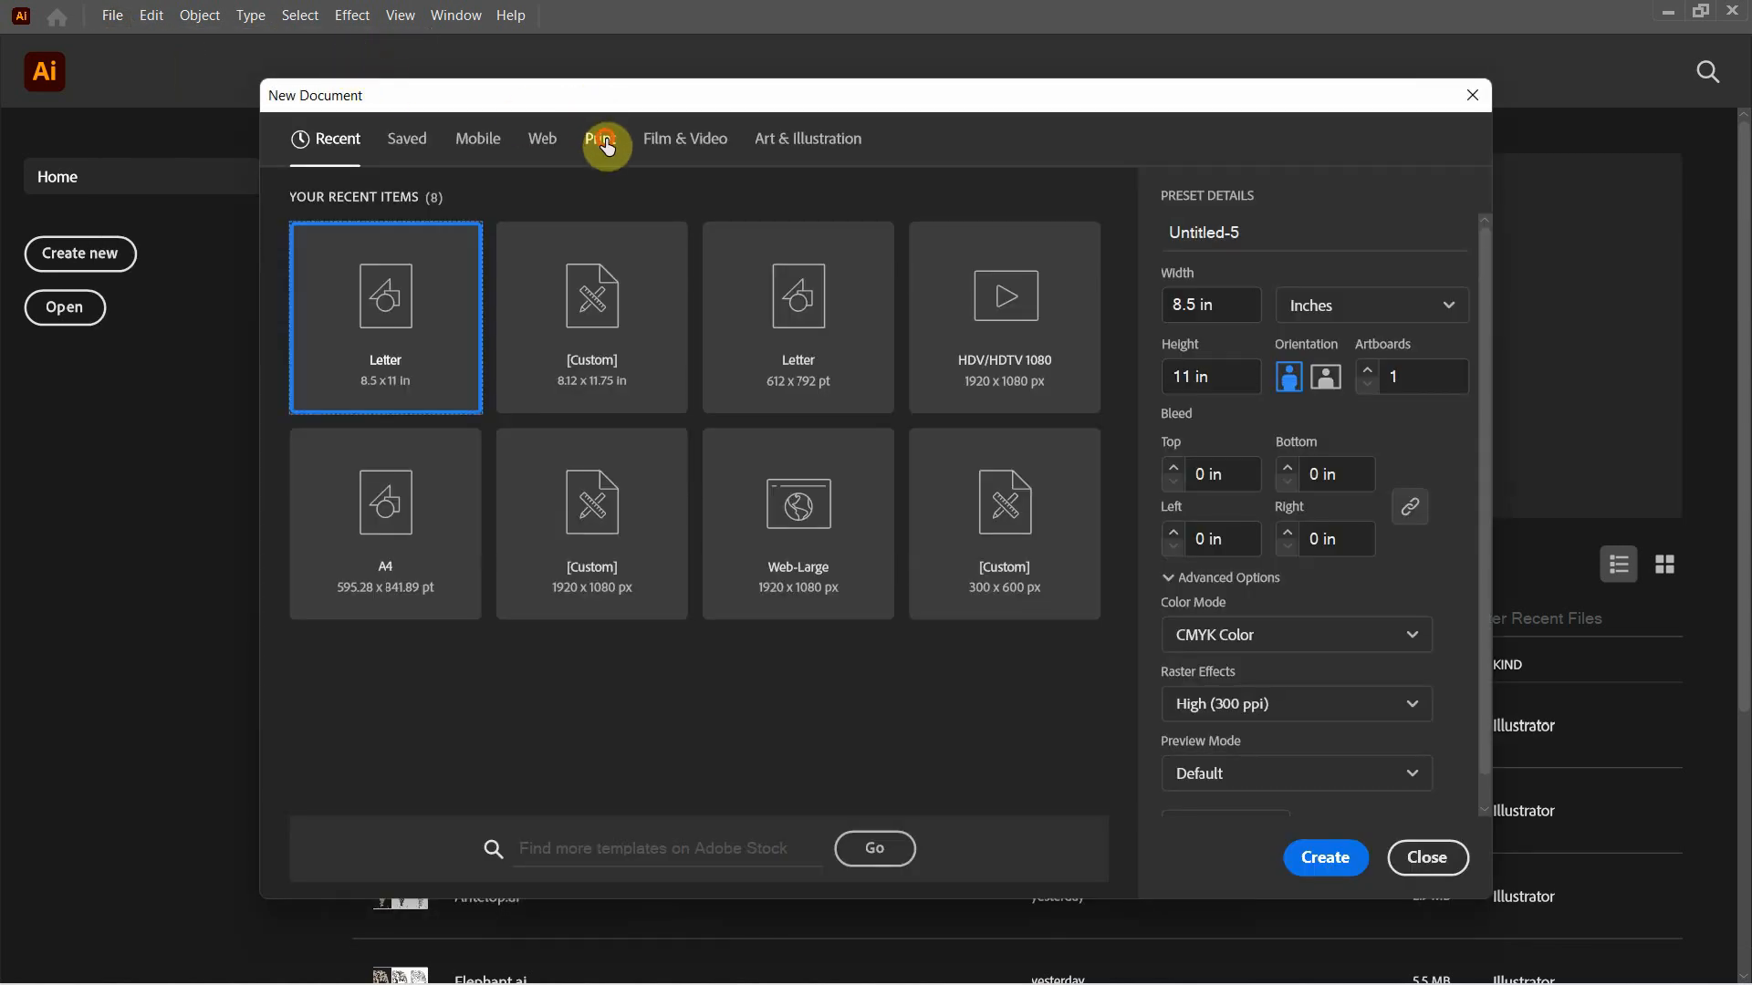
left_click(605, 144)
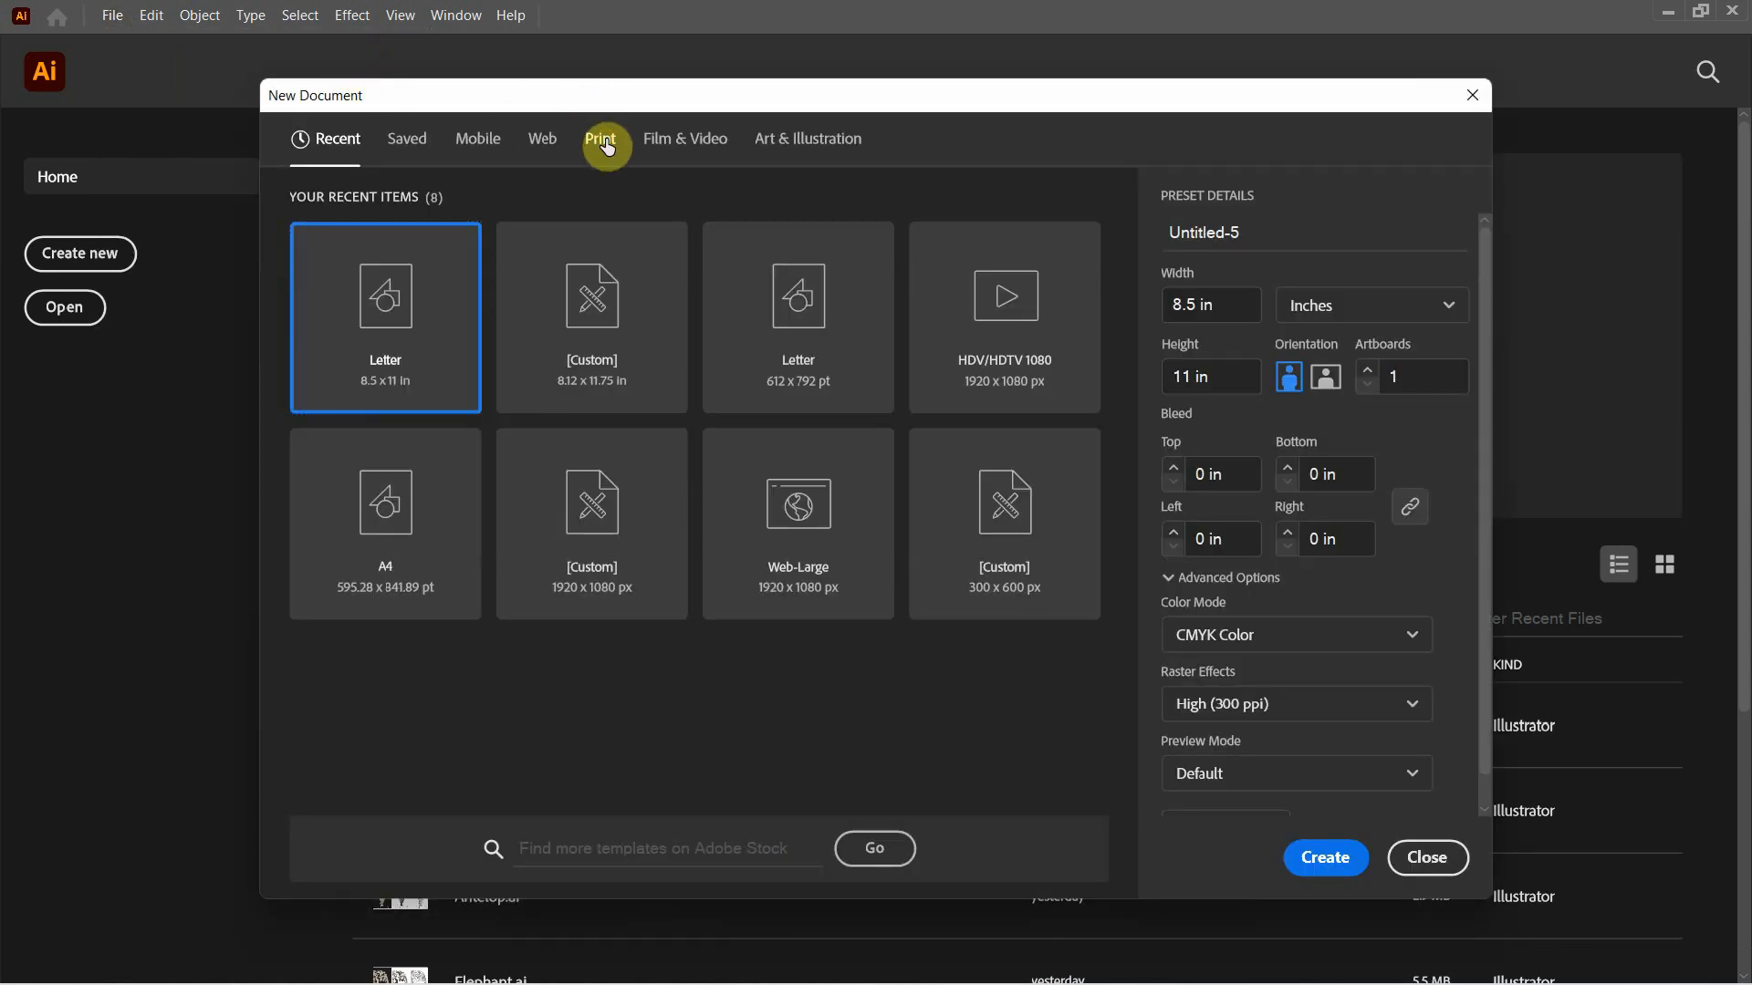
left_click(441, 343)
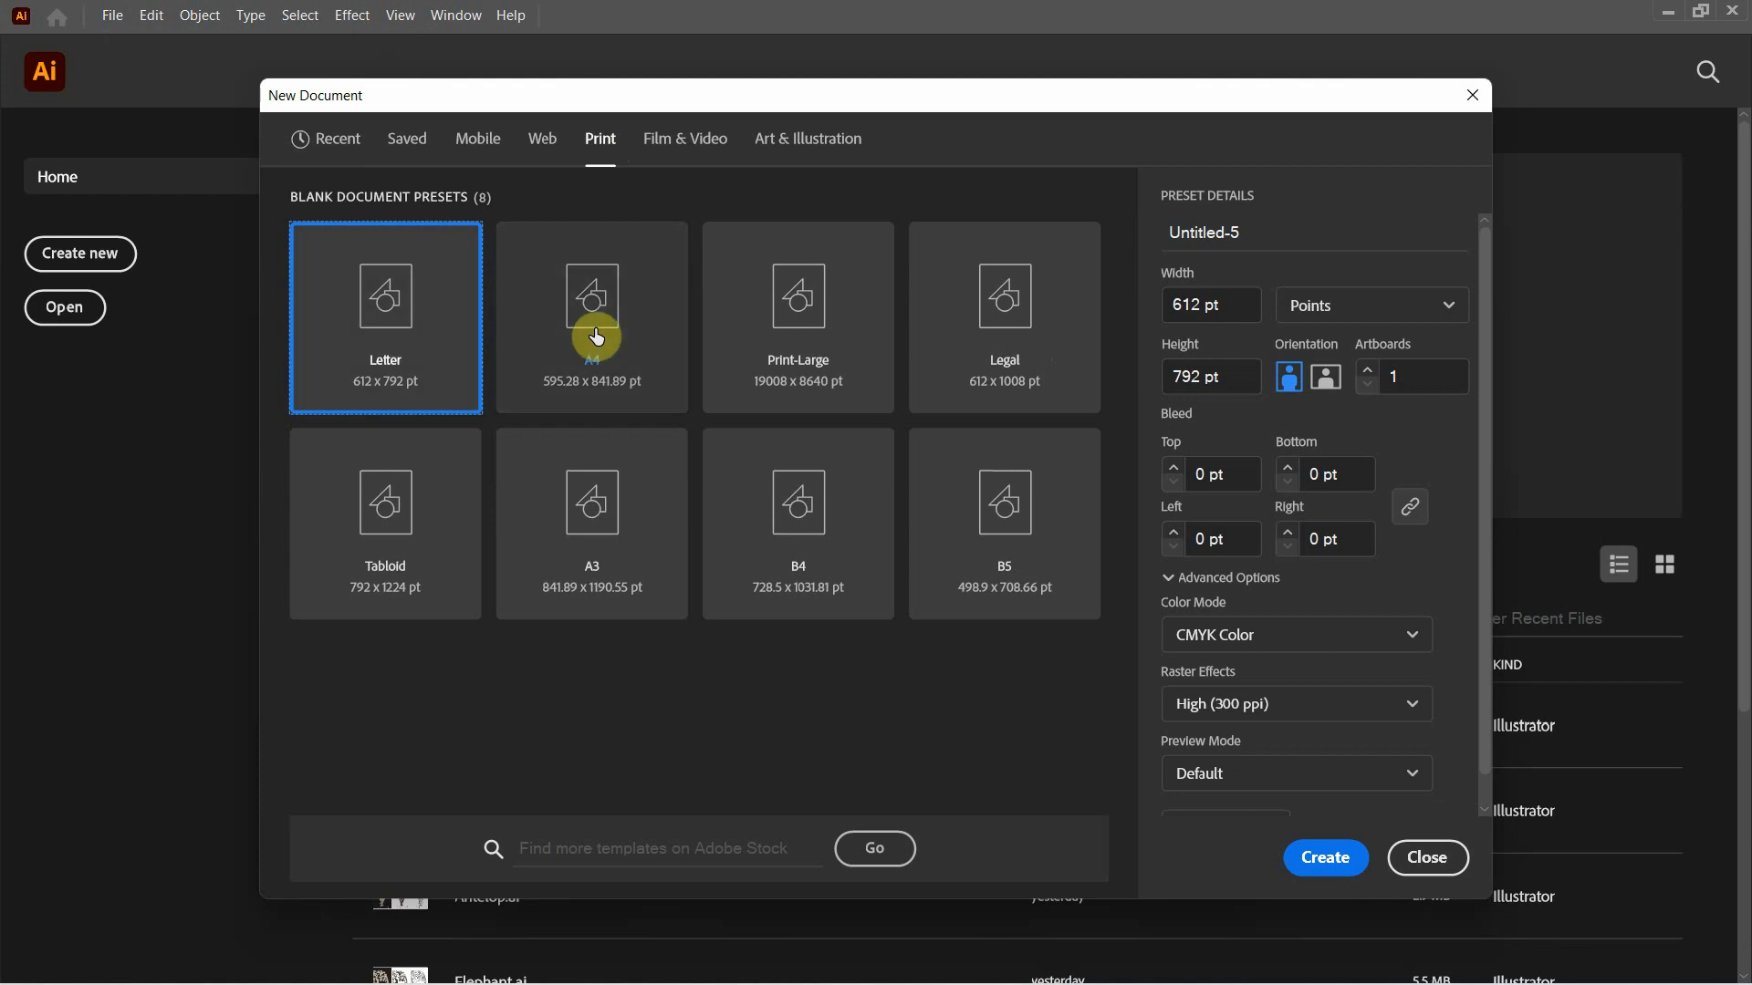
left_click(1358, 326)
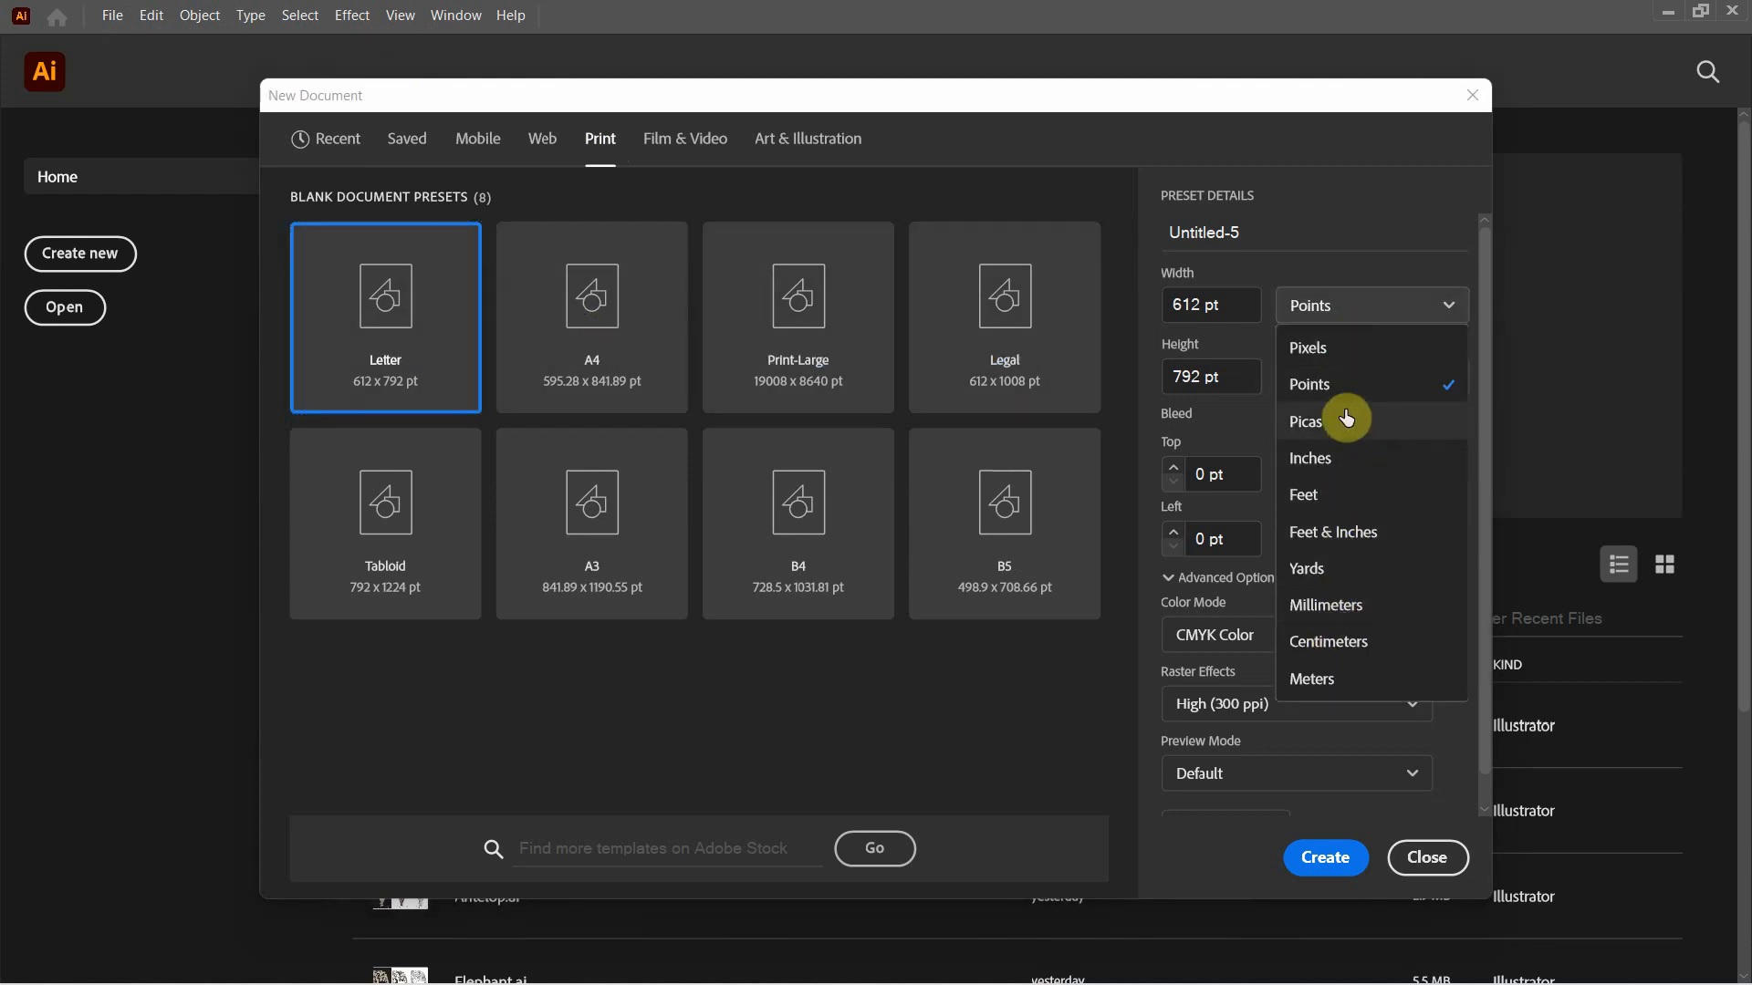
left_click(1336, 459)
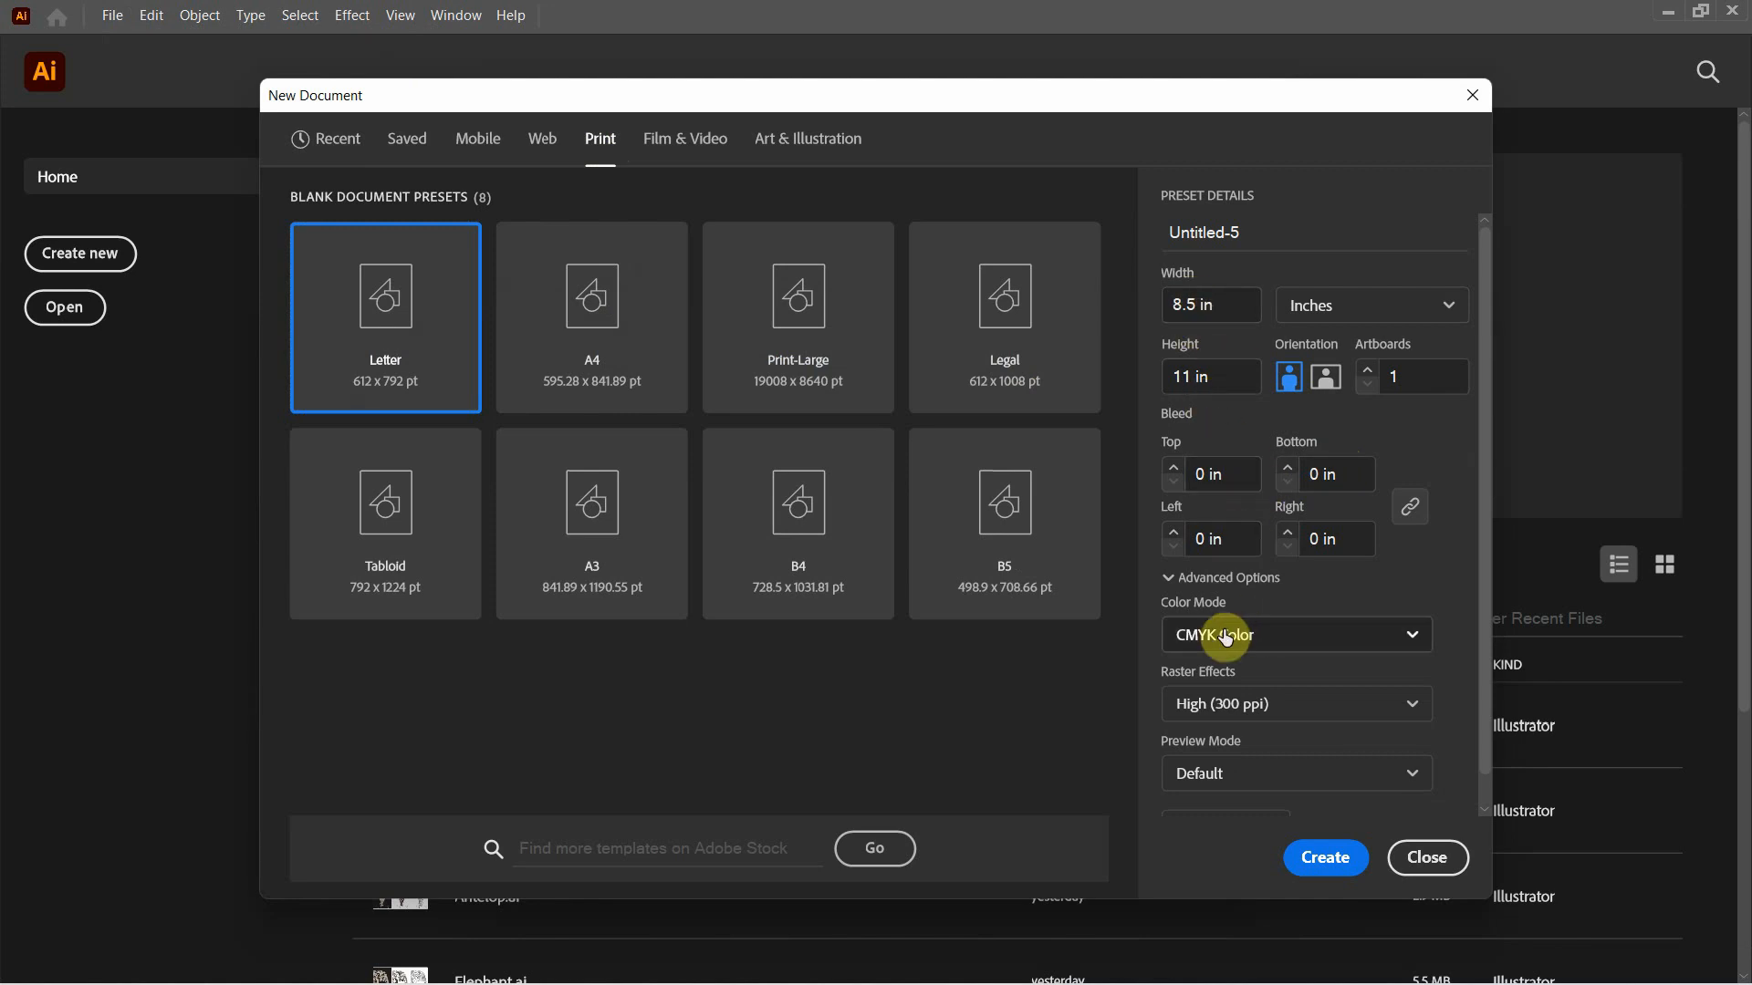
left_click(1322, 858)
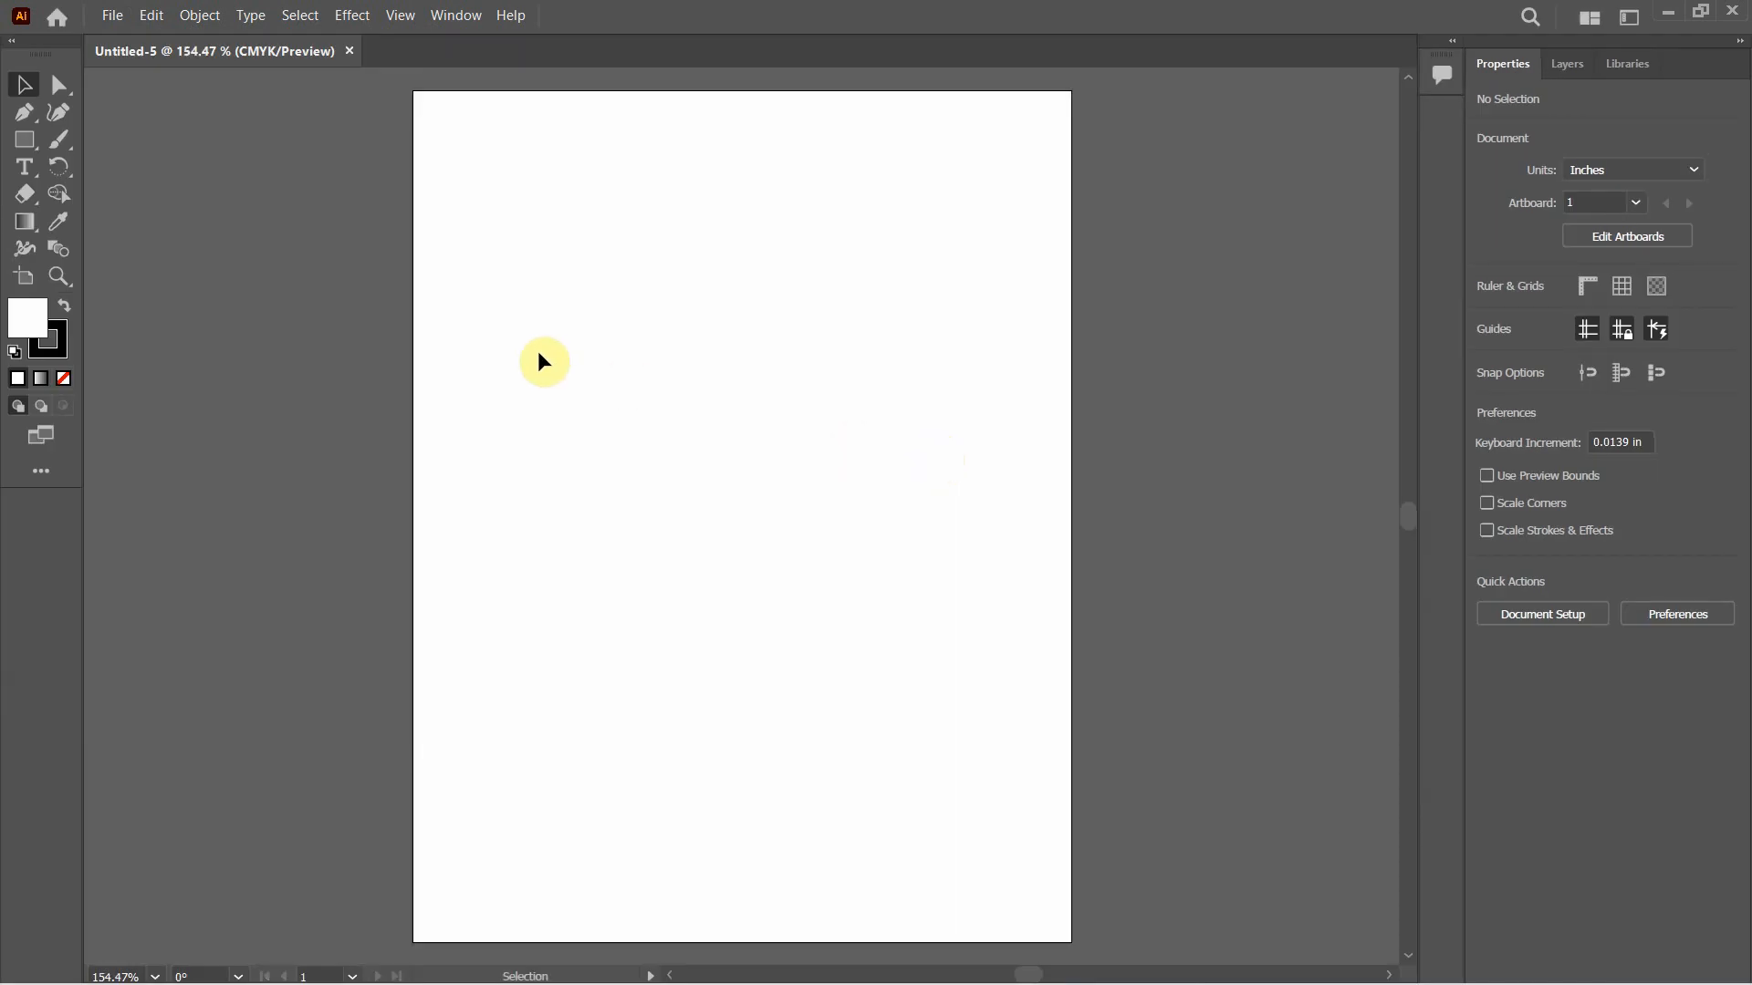
Place Antelop.png from the Desktop on the artboard as a linked image about 5.84 in wide and 9.63 in high
left_click(113, 16)
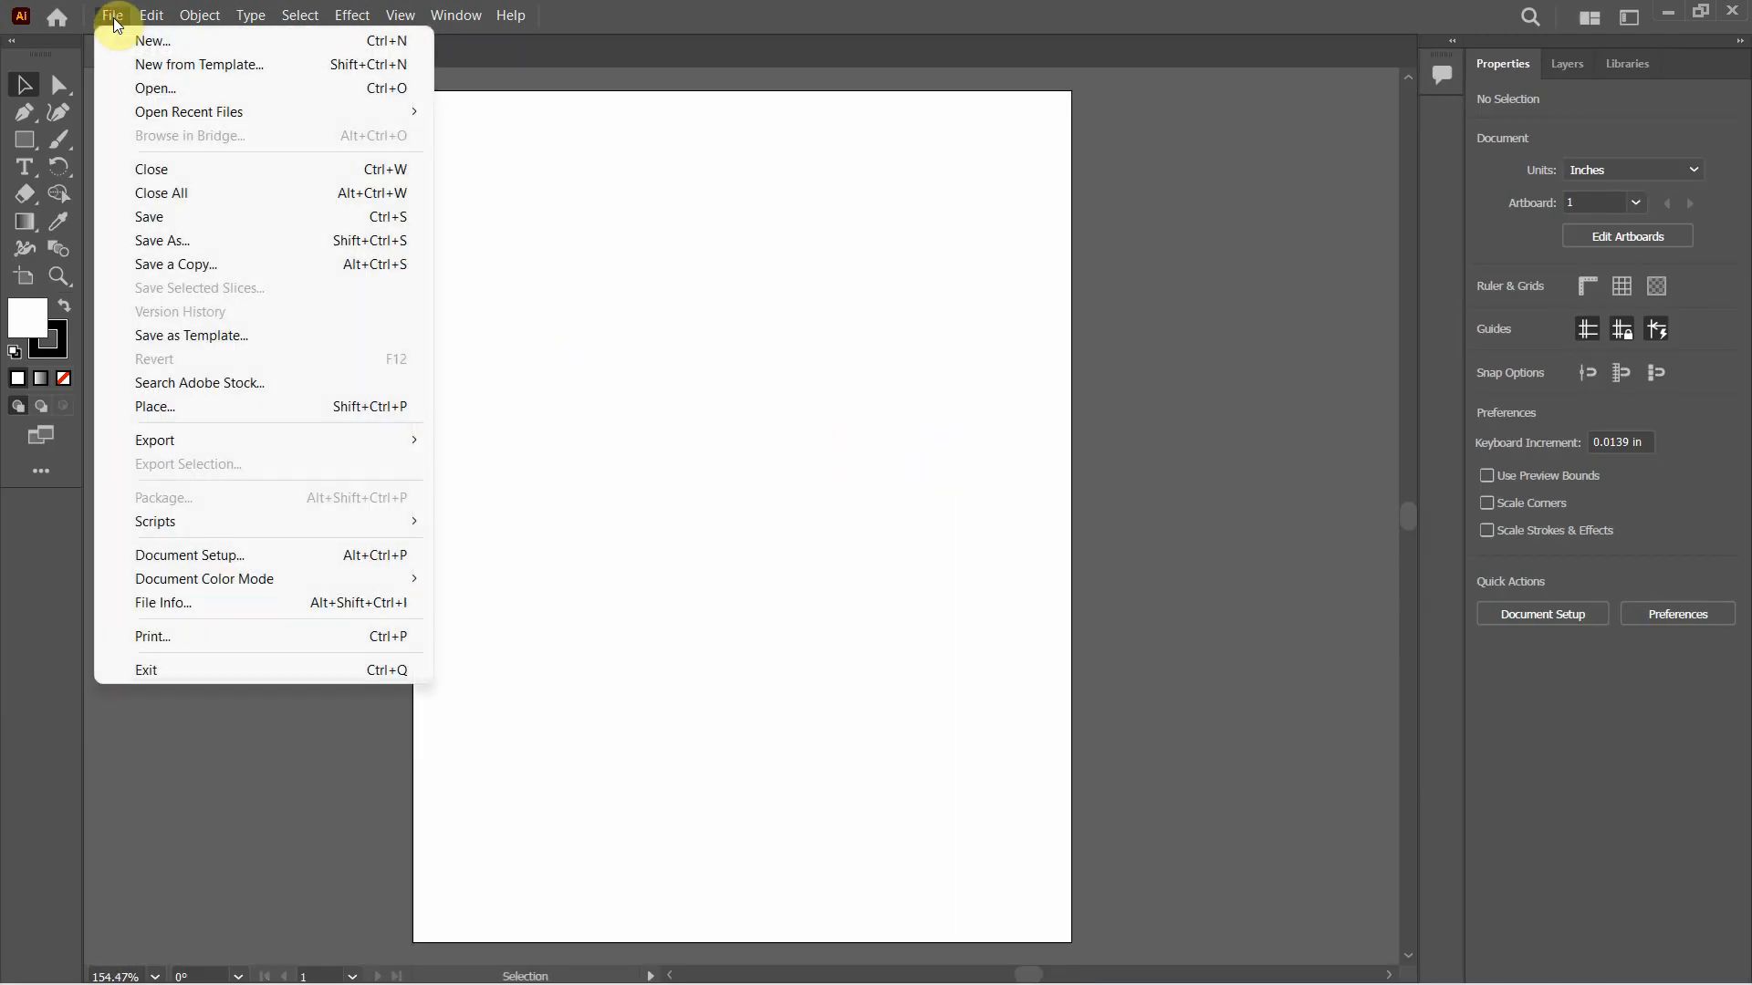
left_click(216, 409)
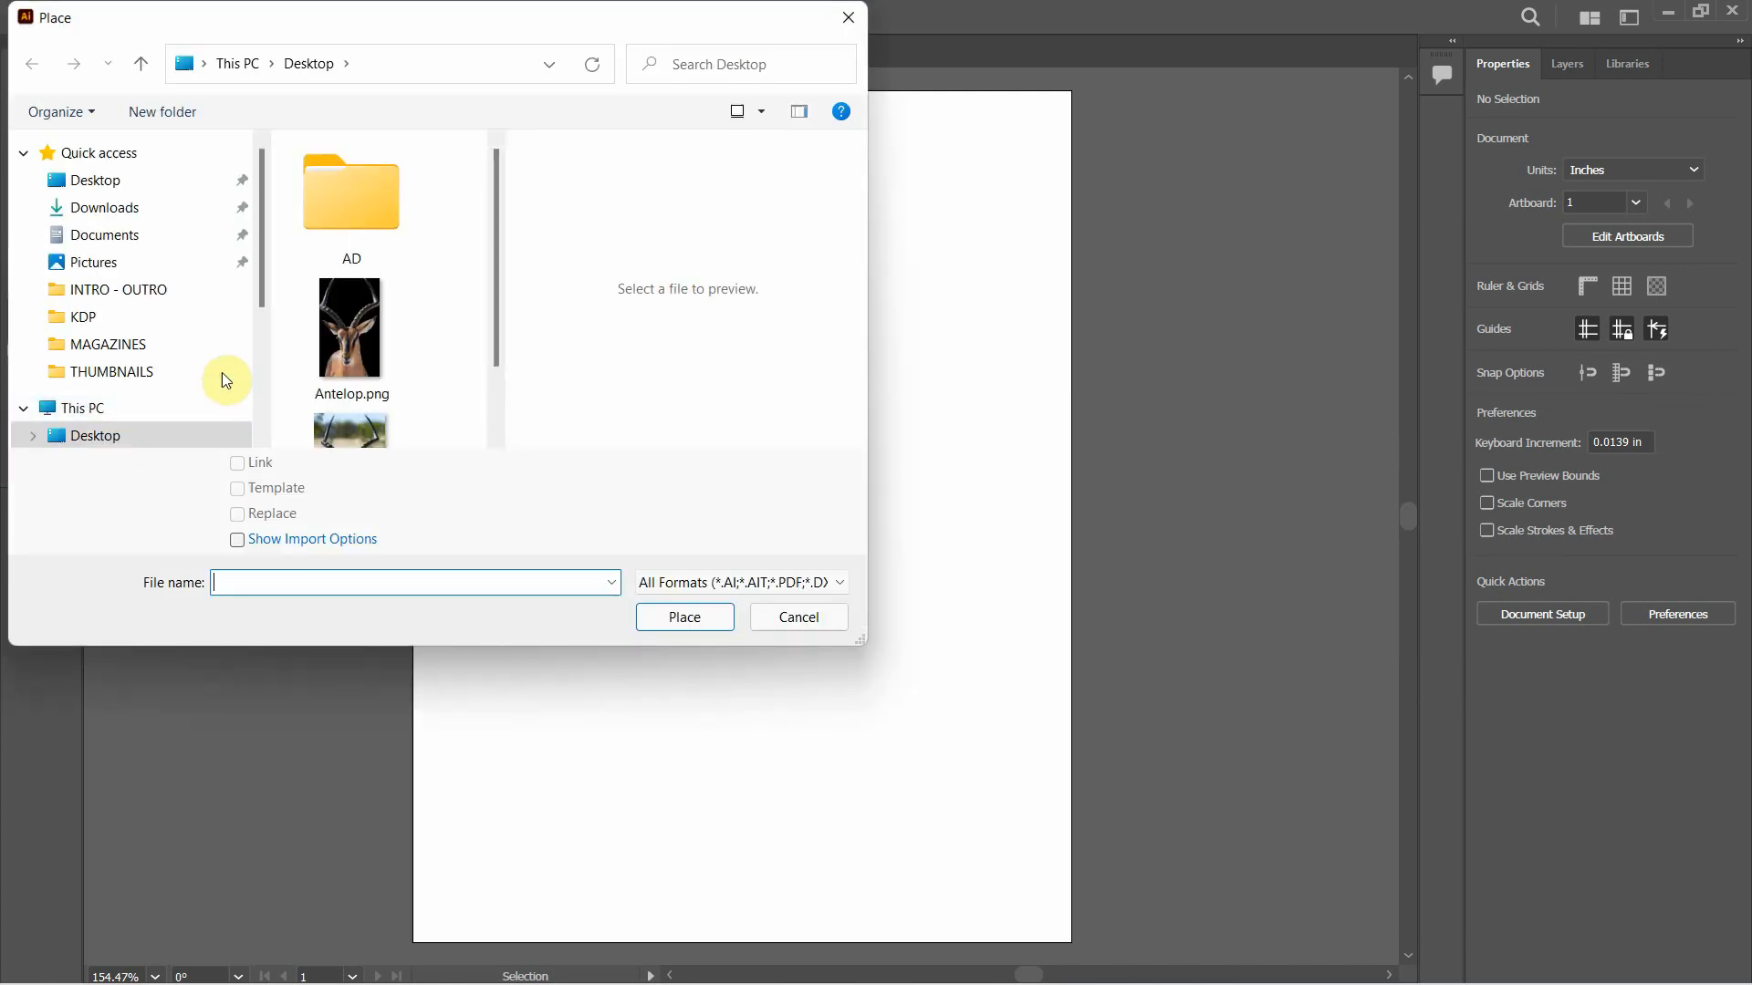
left_click(348, 333)
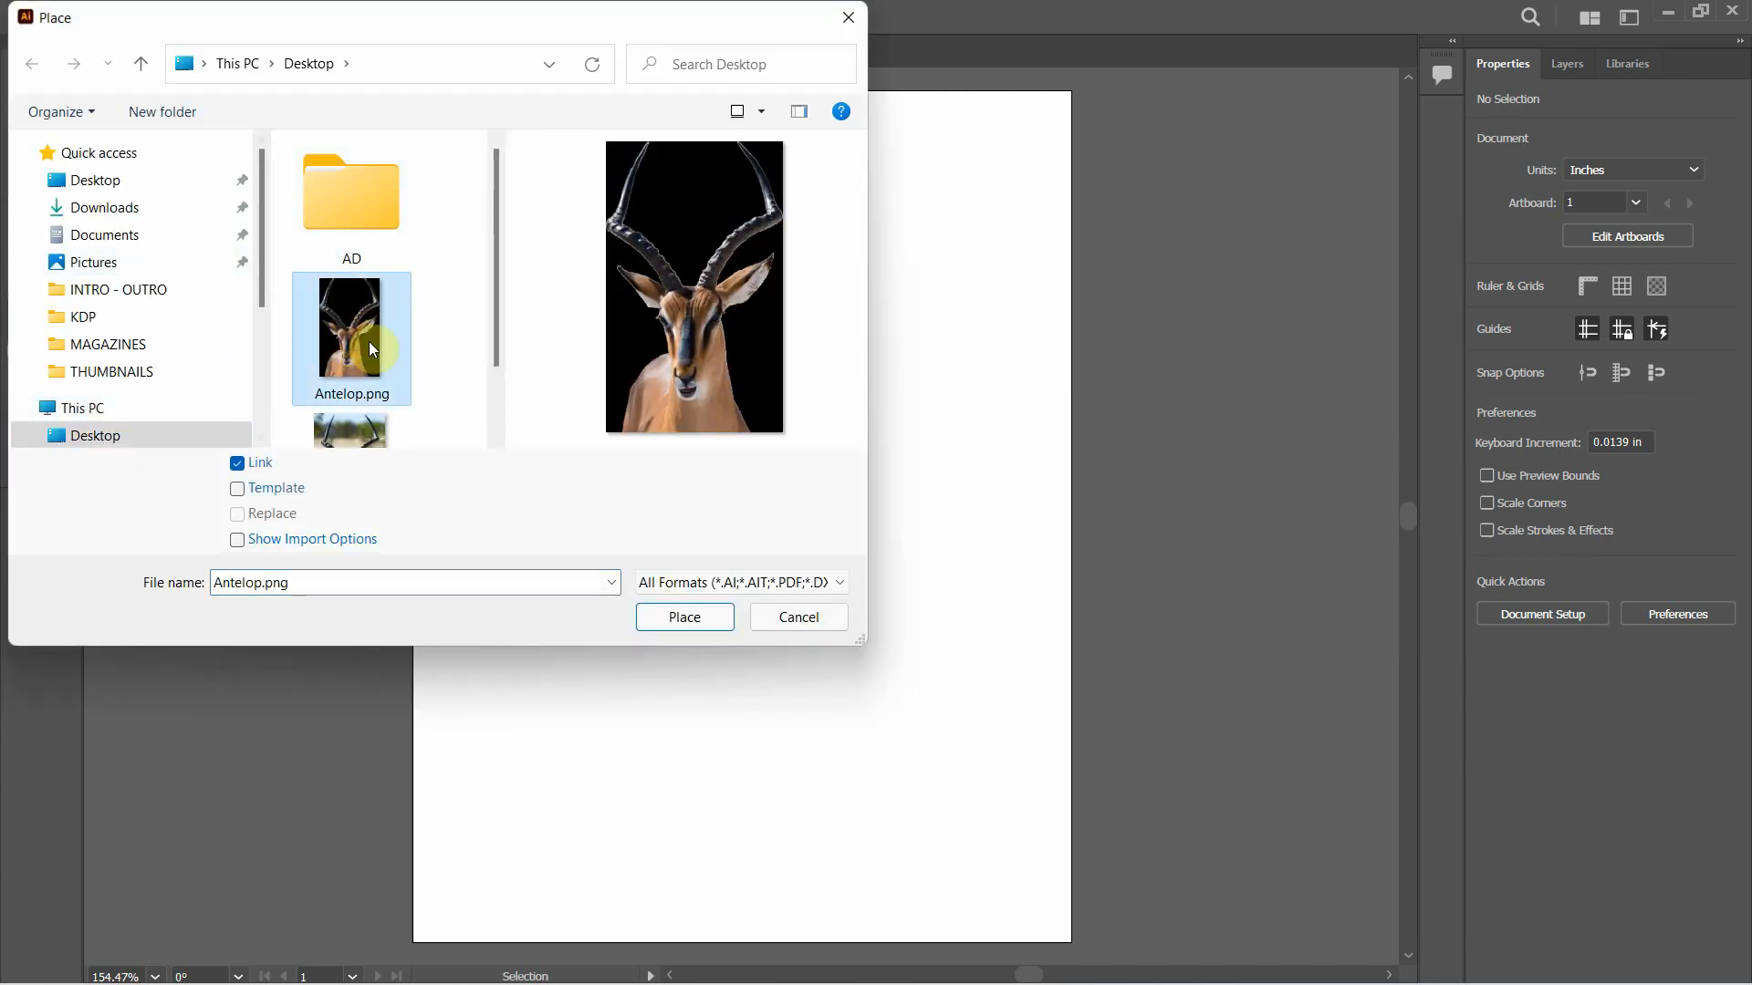
left_click(685, 617)
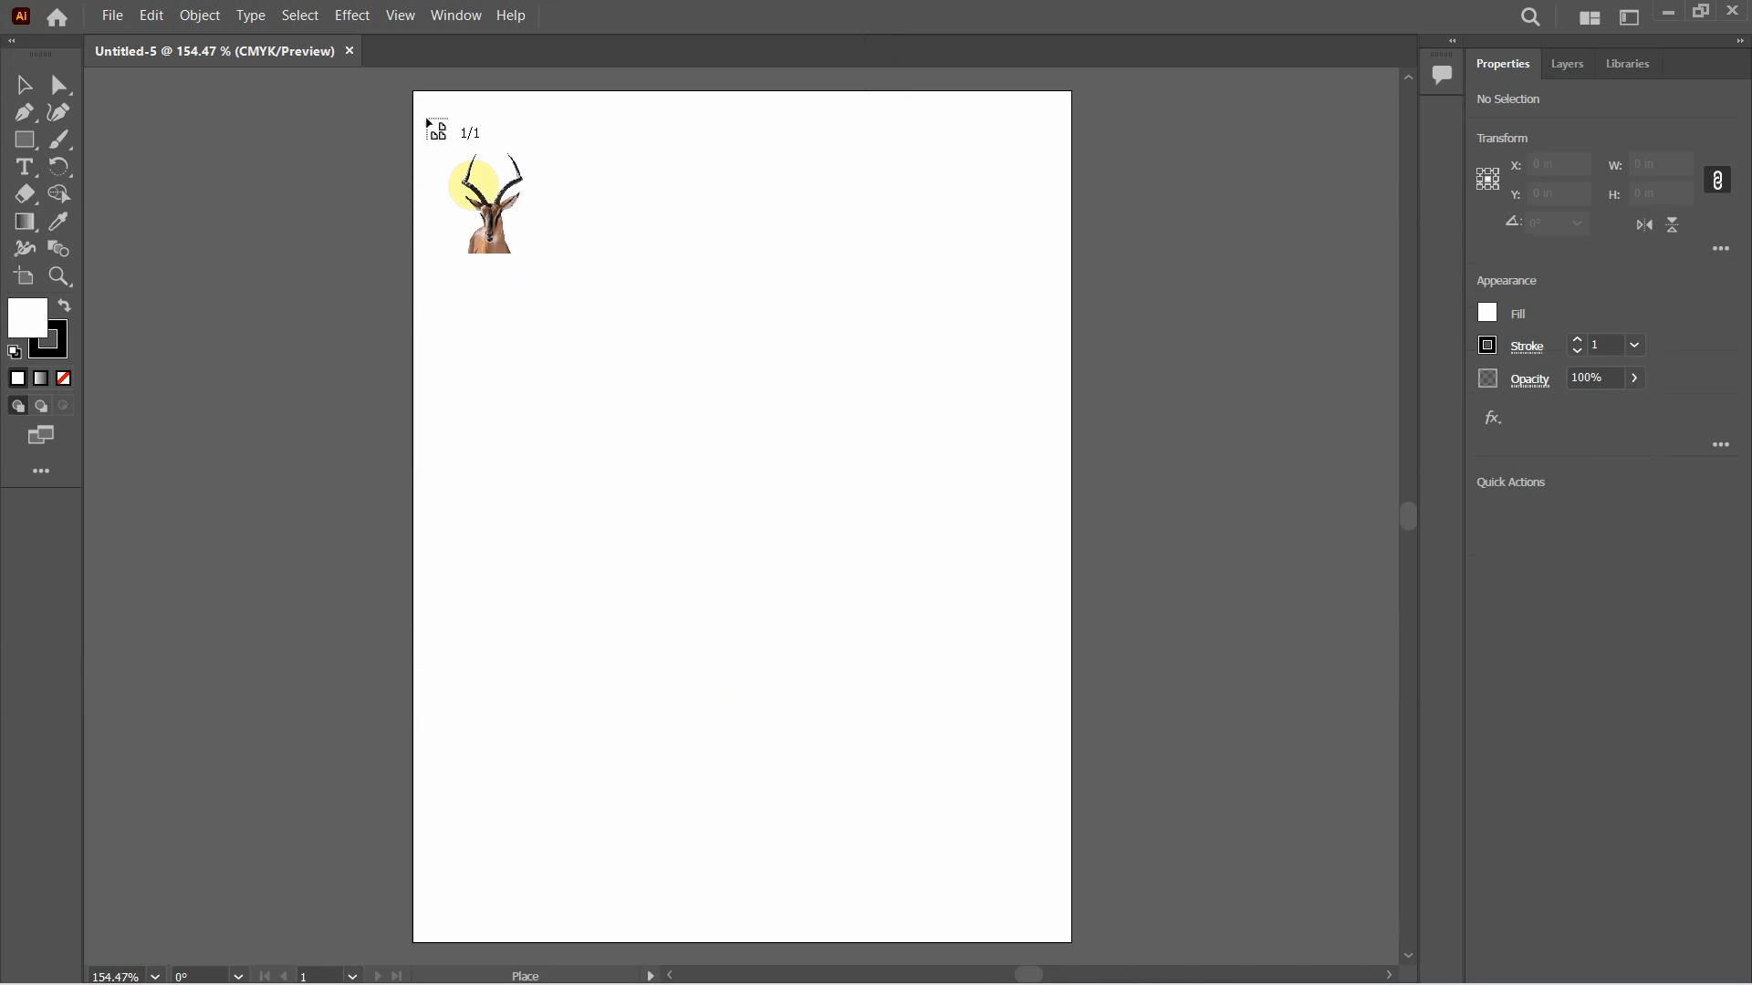
left_click_drag(429, 117, 1000, 876)
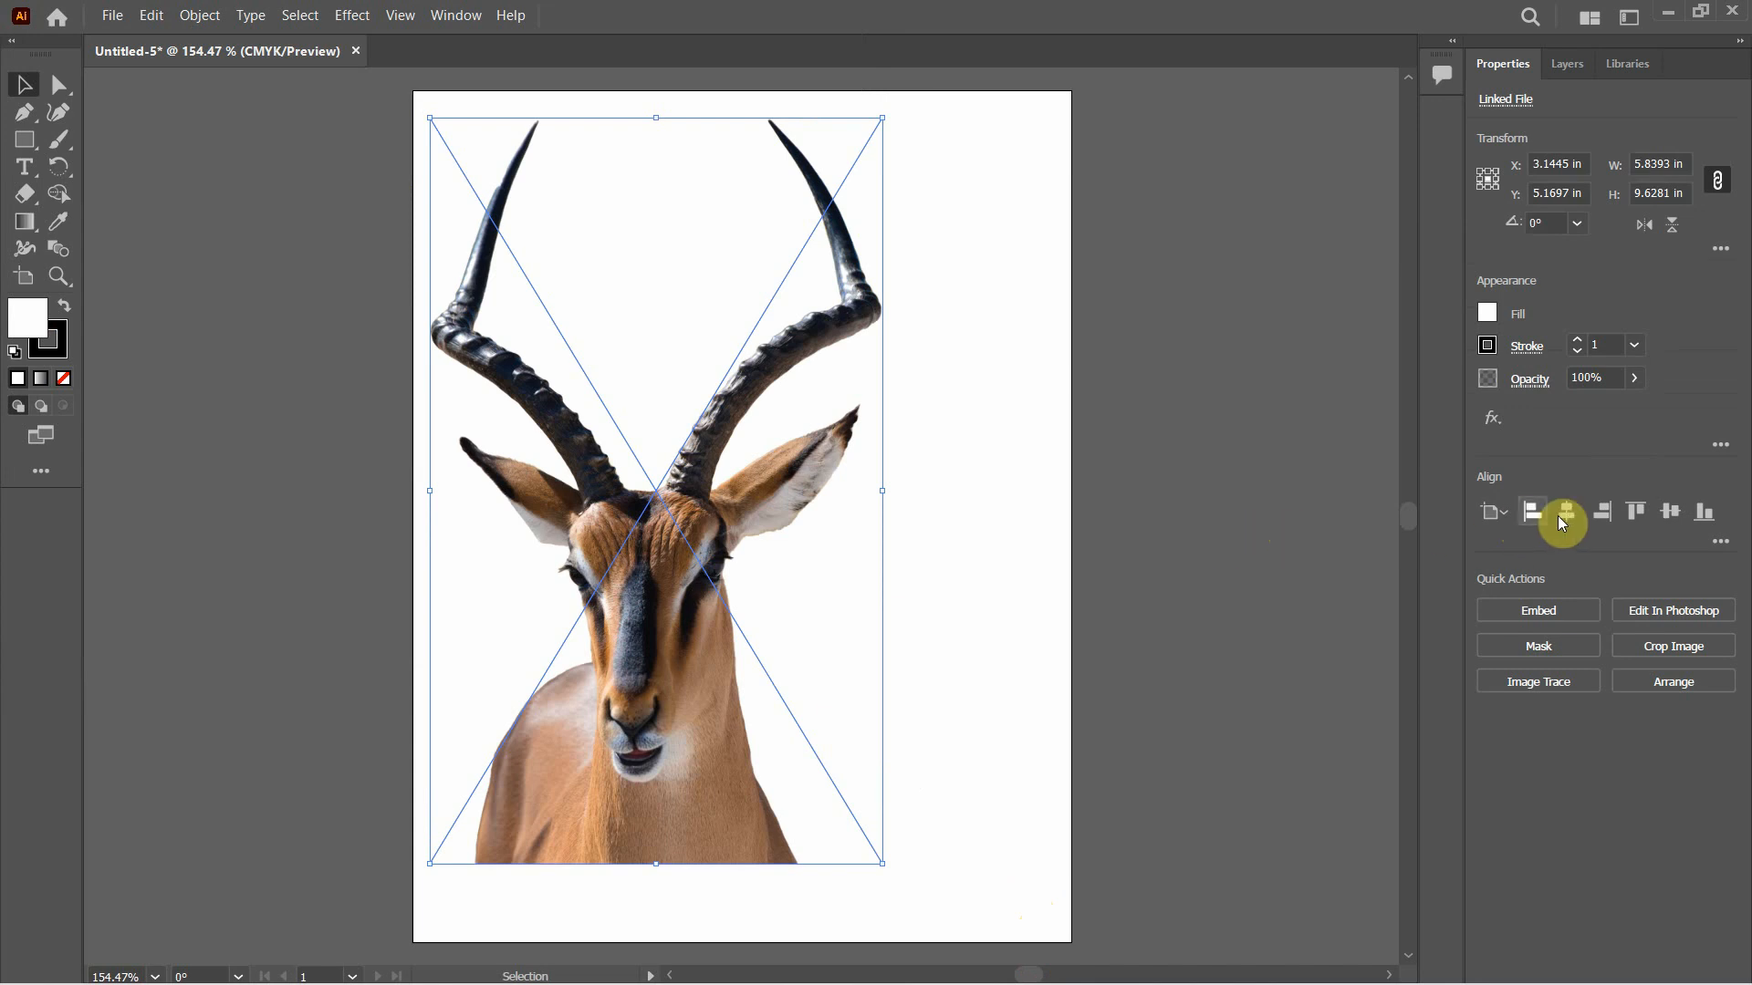
Center the antelope image horizontally on the artboard, align it to the artboard's bottom edge, and deselect it
left_click(1568, 514)
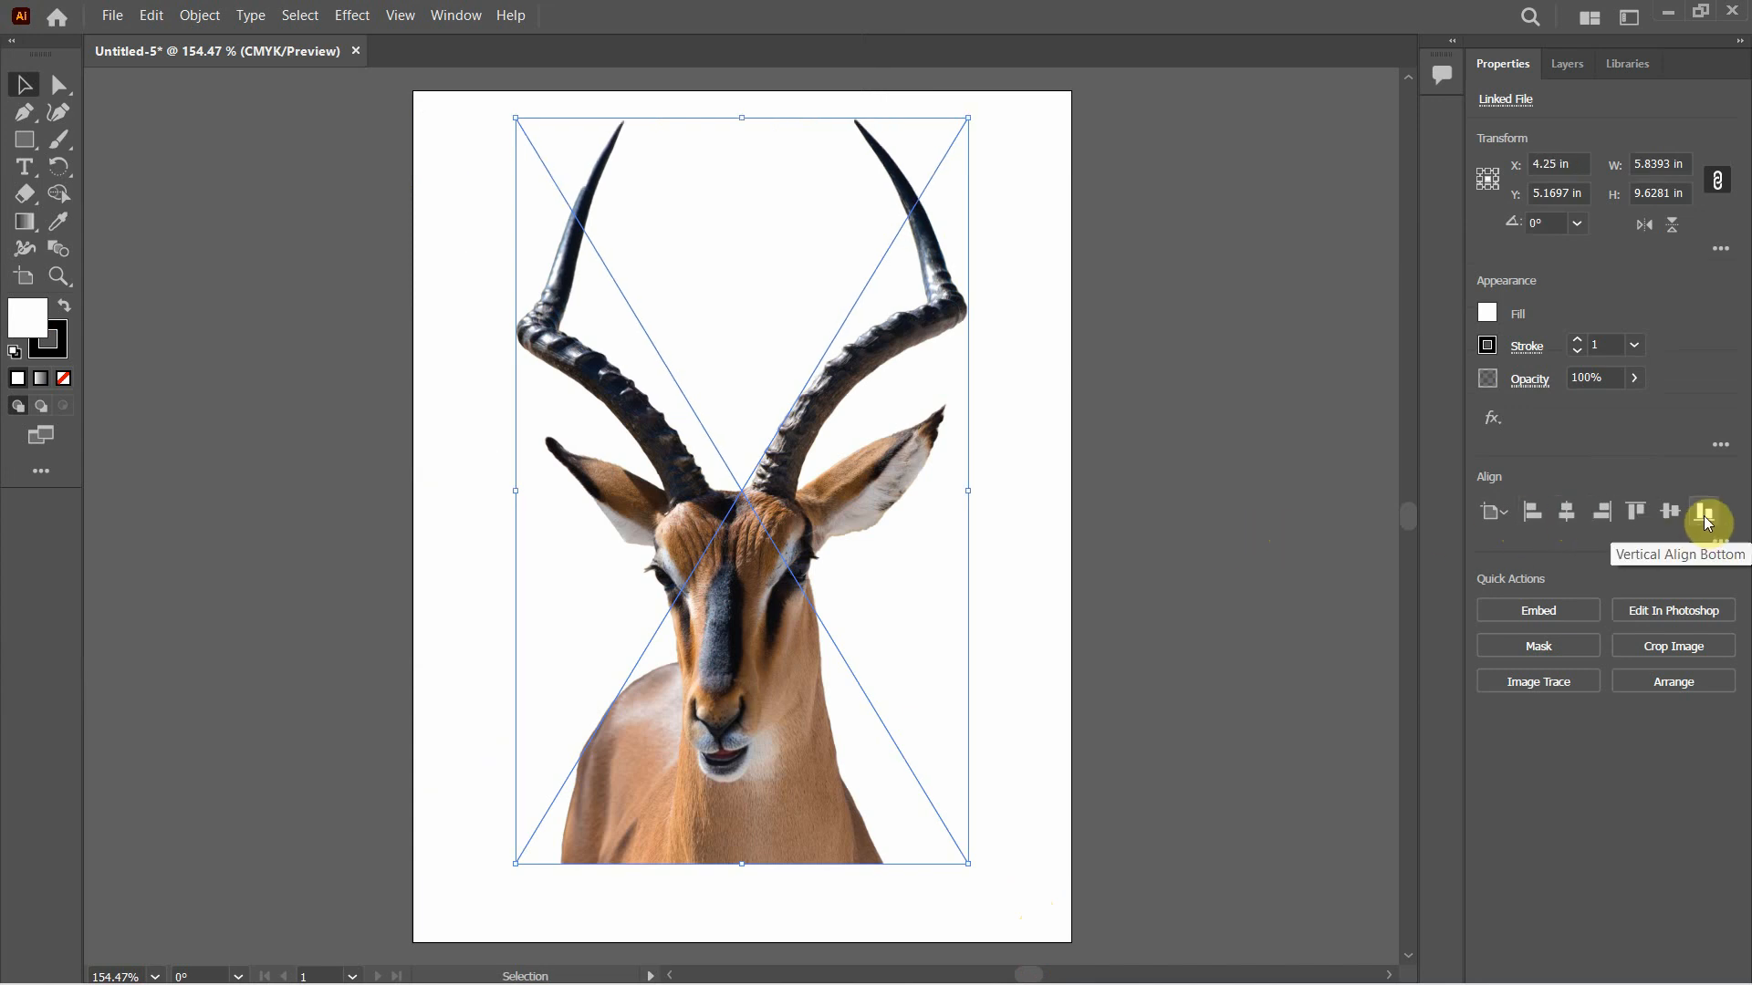
left_click(1704, 513)
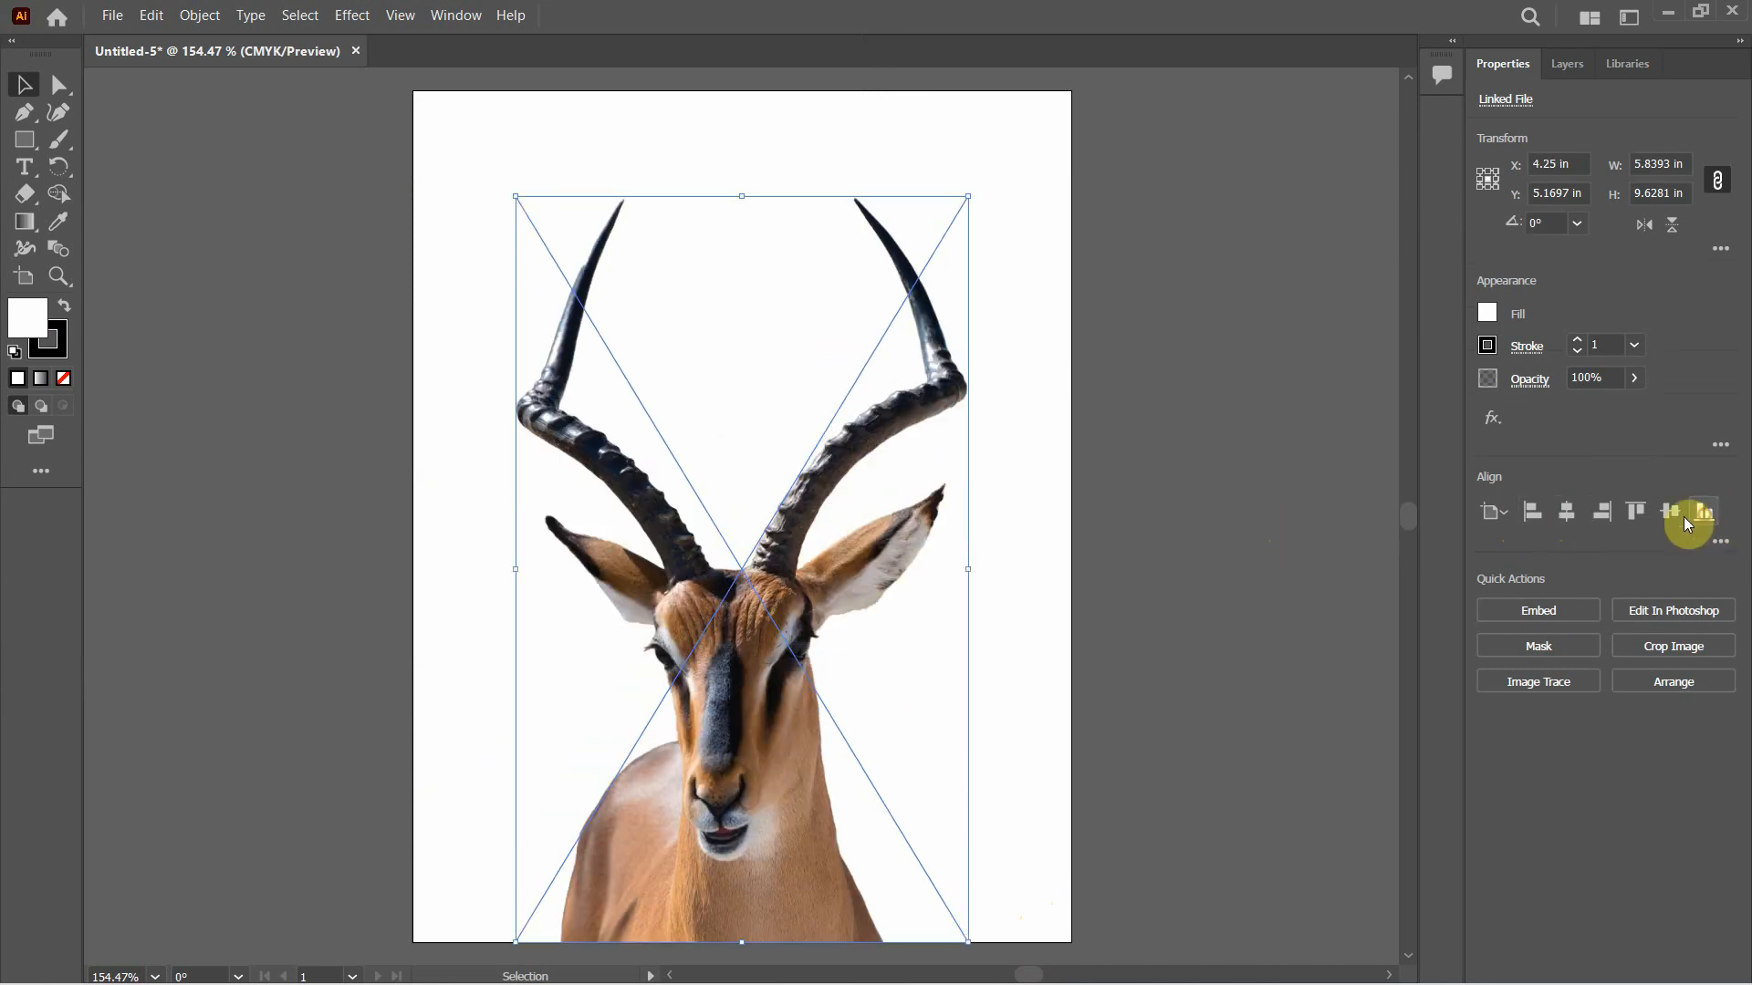
left_click(1220, 500)
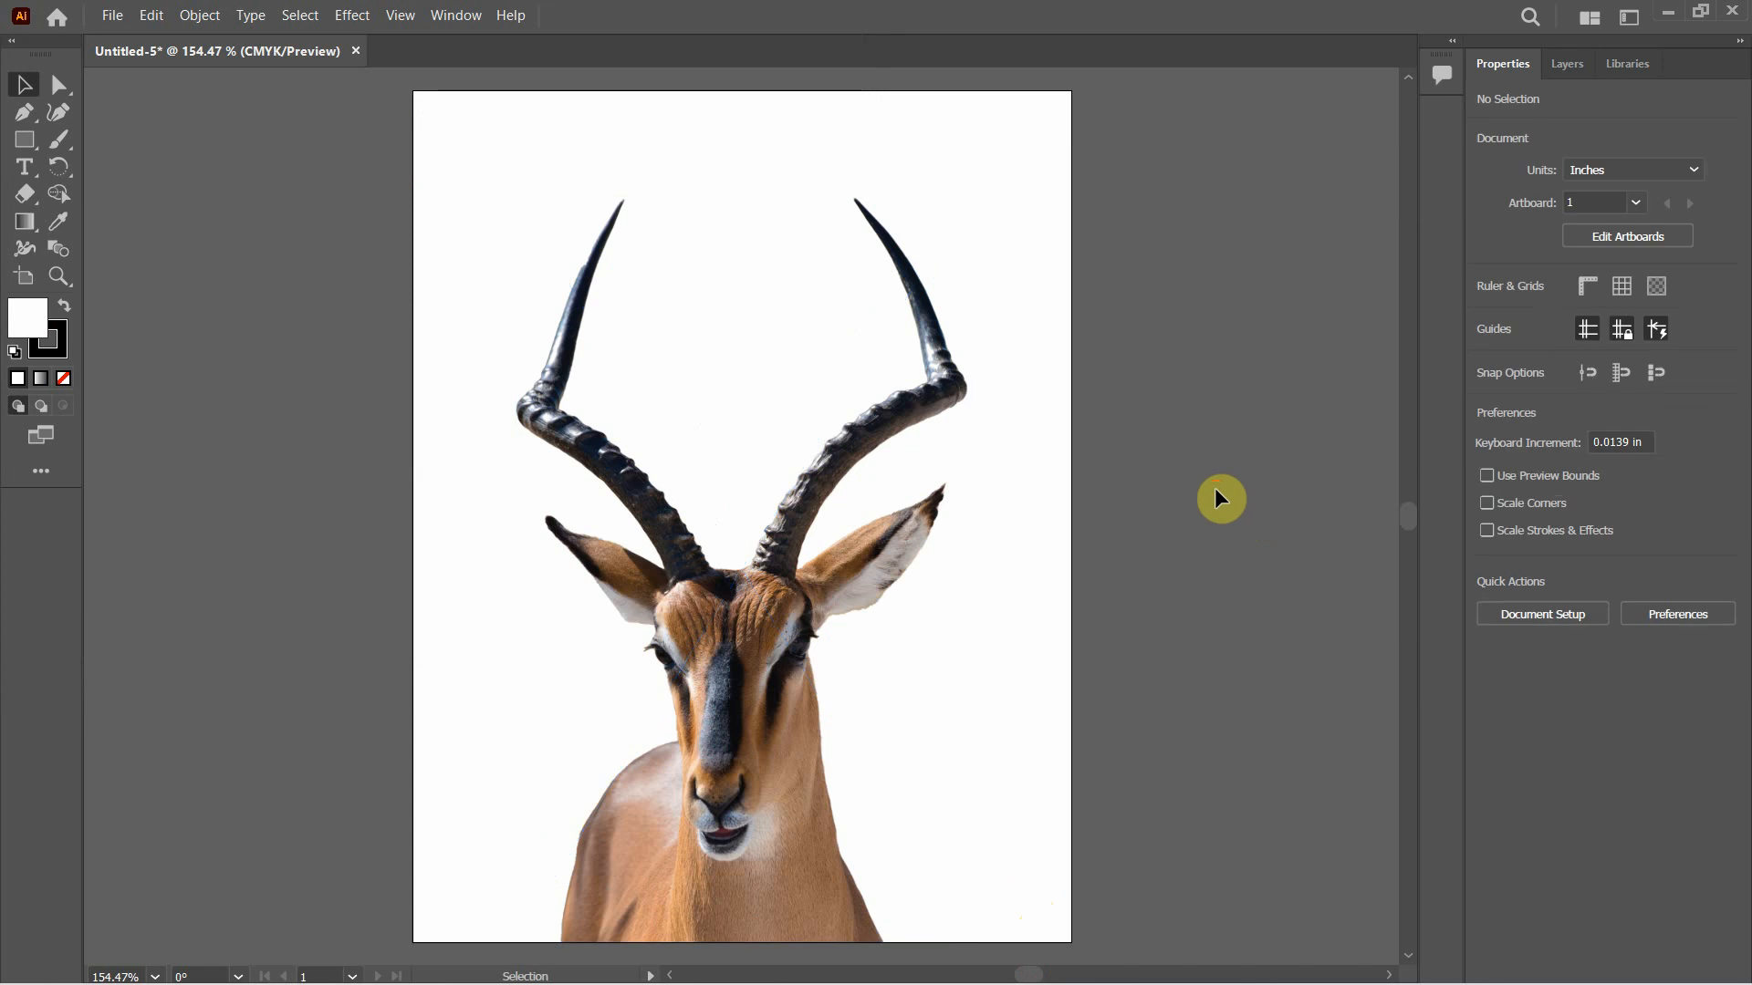
Show the Image Trace settings with the antelope image selected
left_click(859, 444)
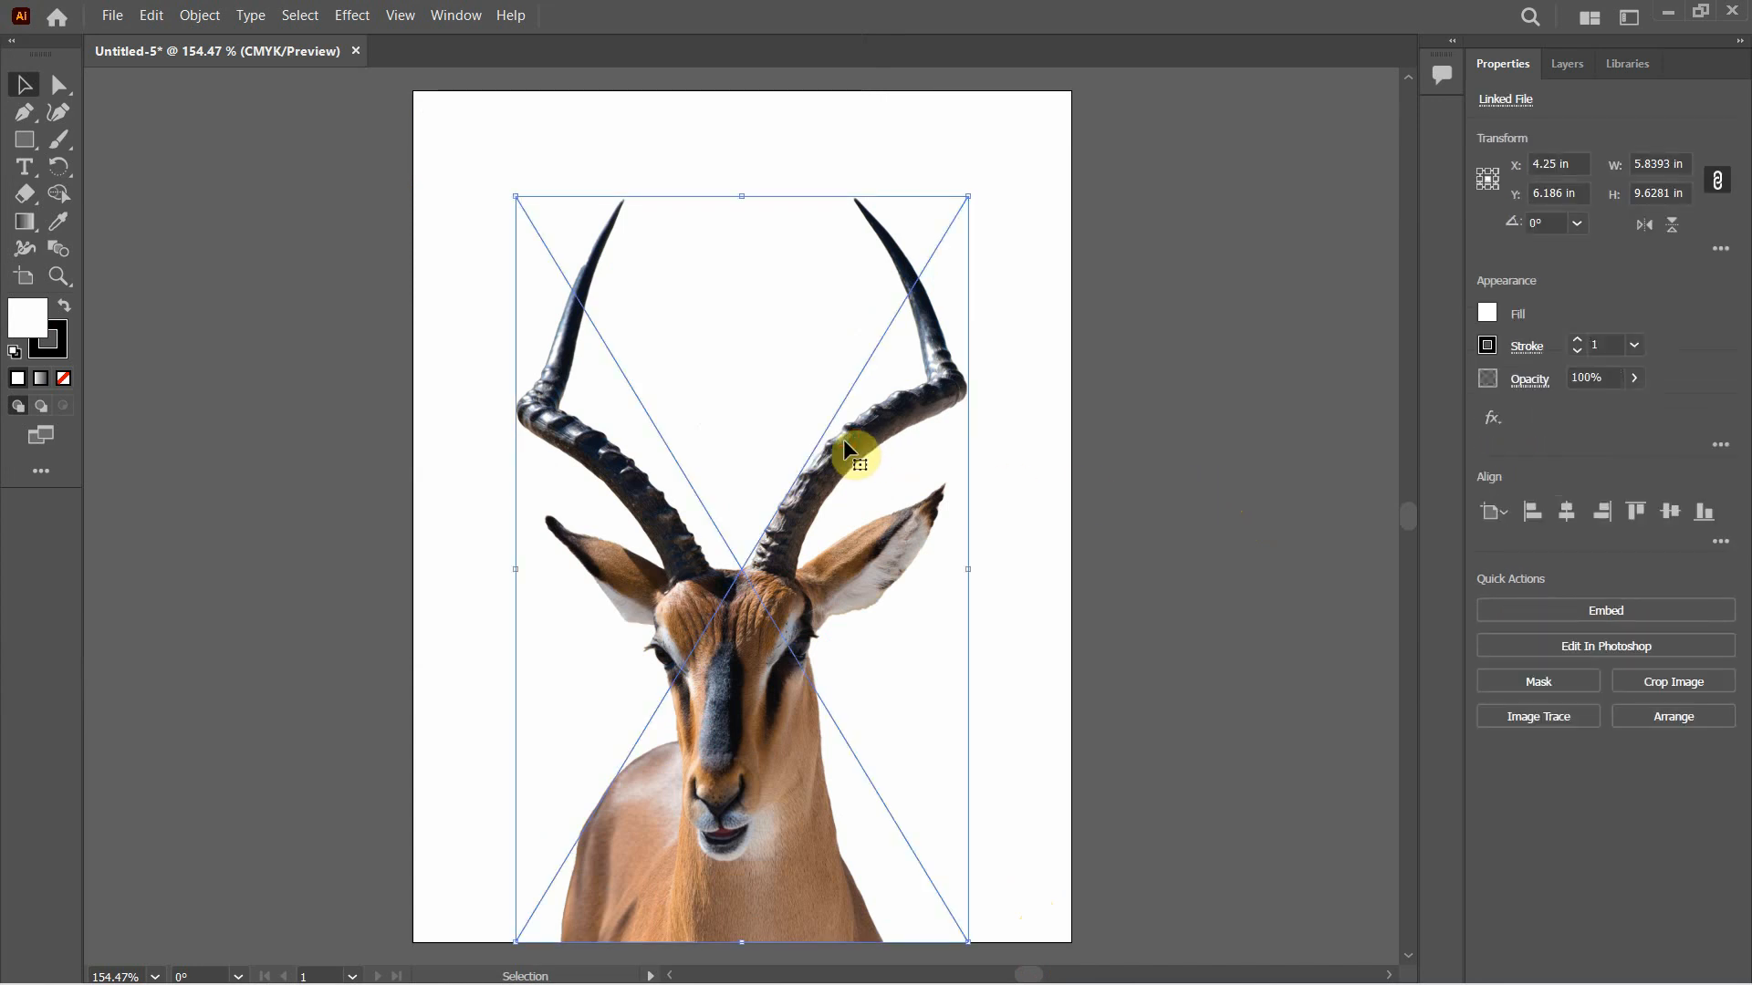
left_click(458, 20)
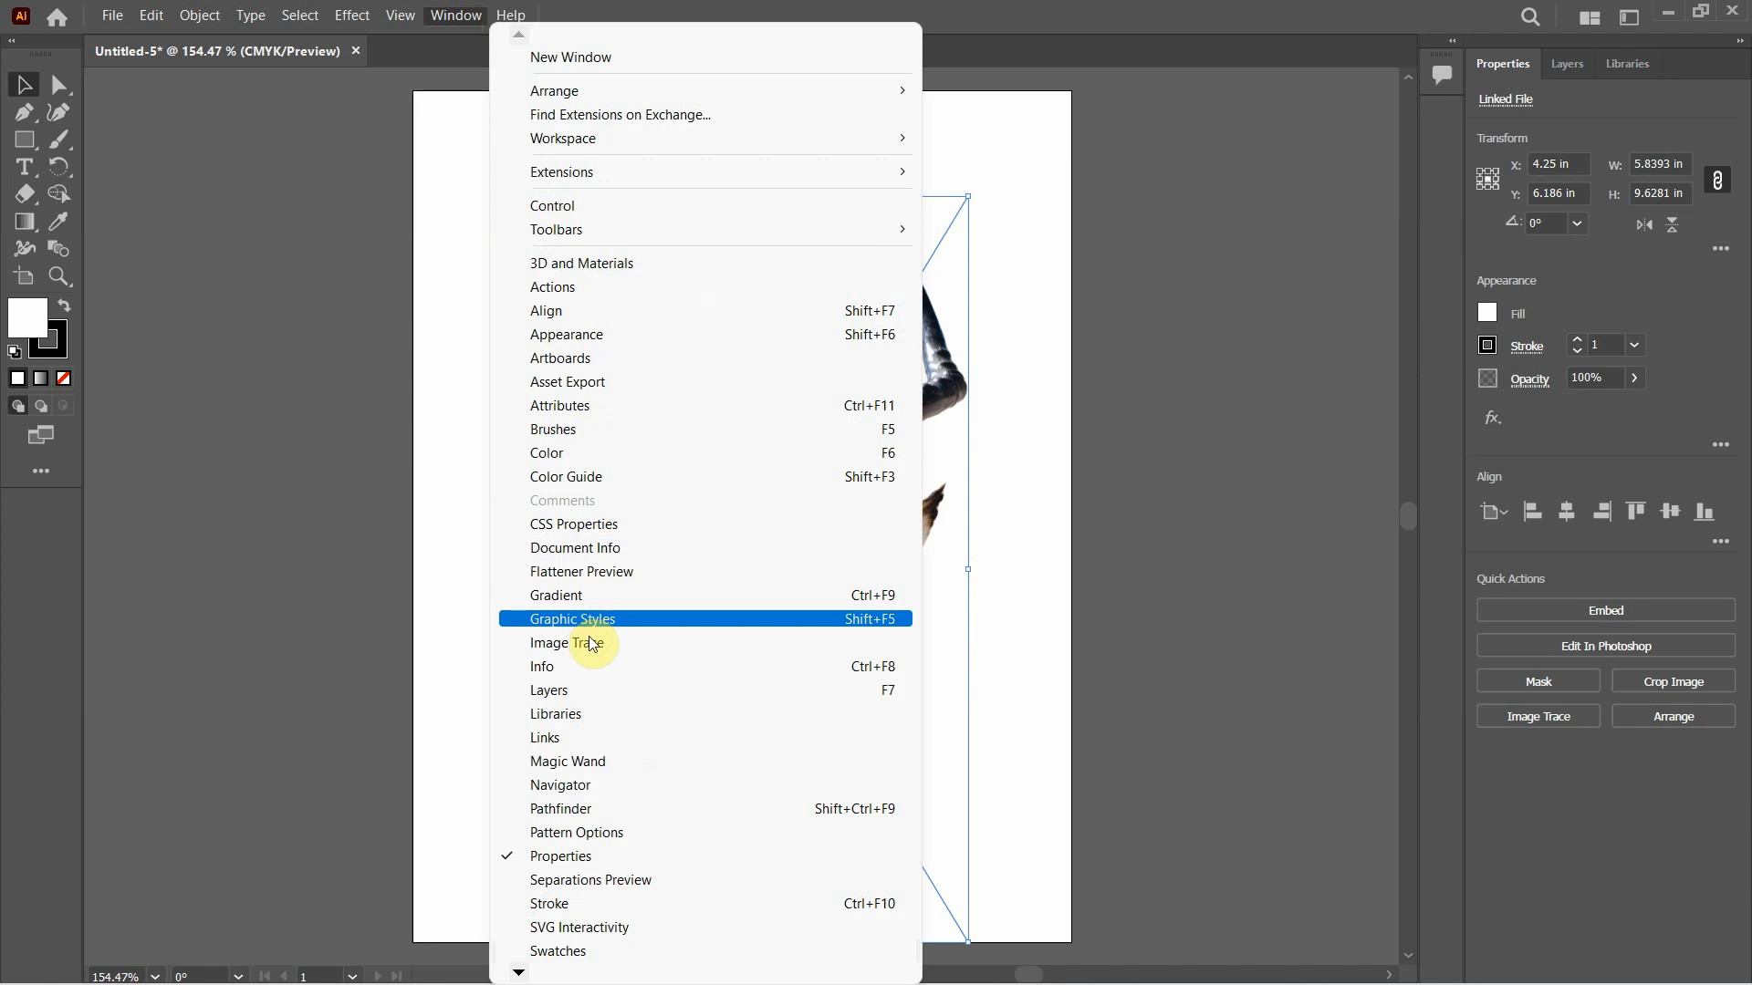
left_click(677, 644)
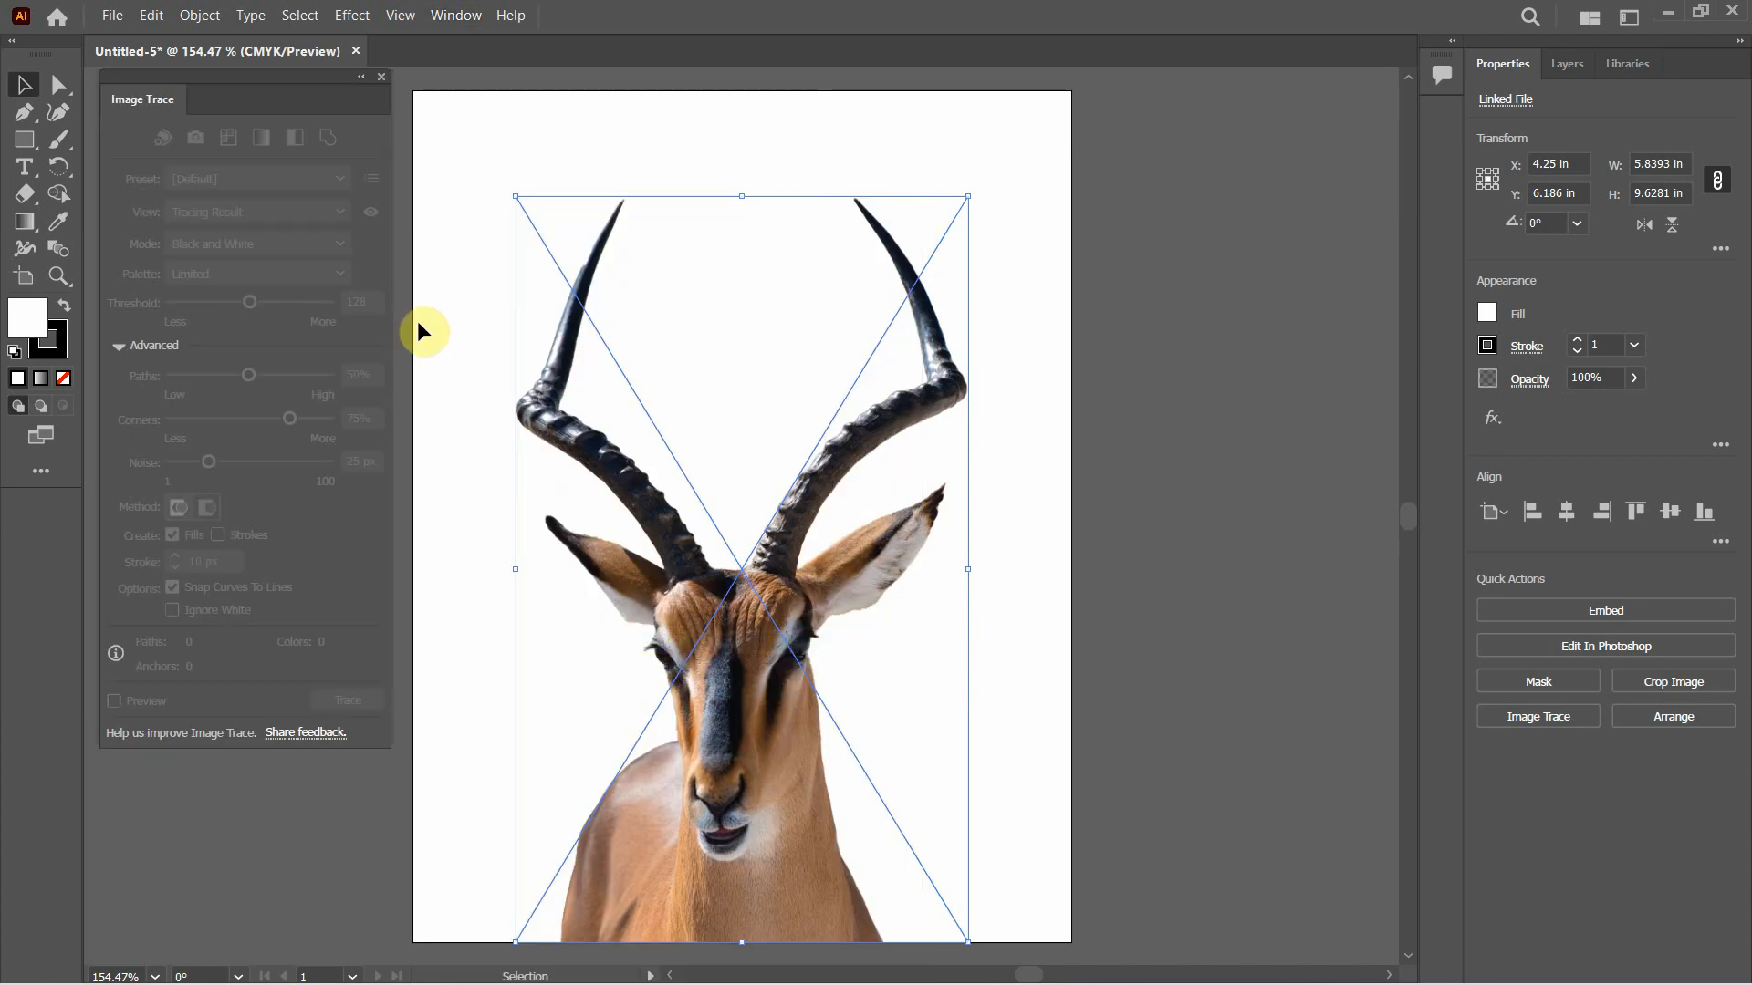
left_click(1038, 386)
left_click(926, 432)
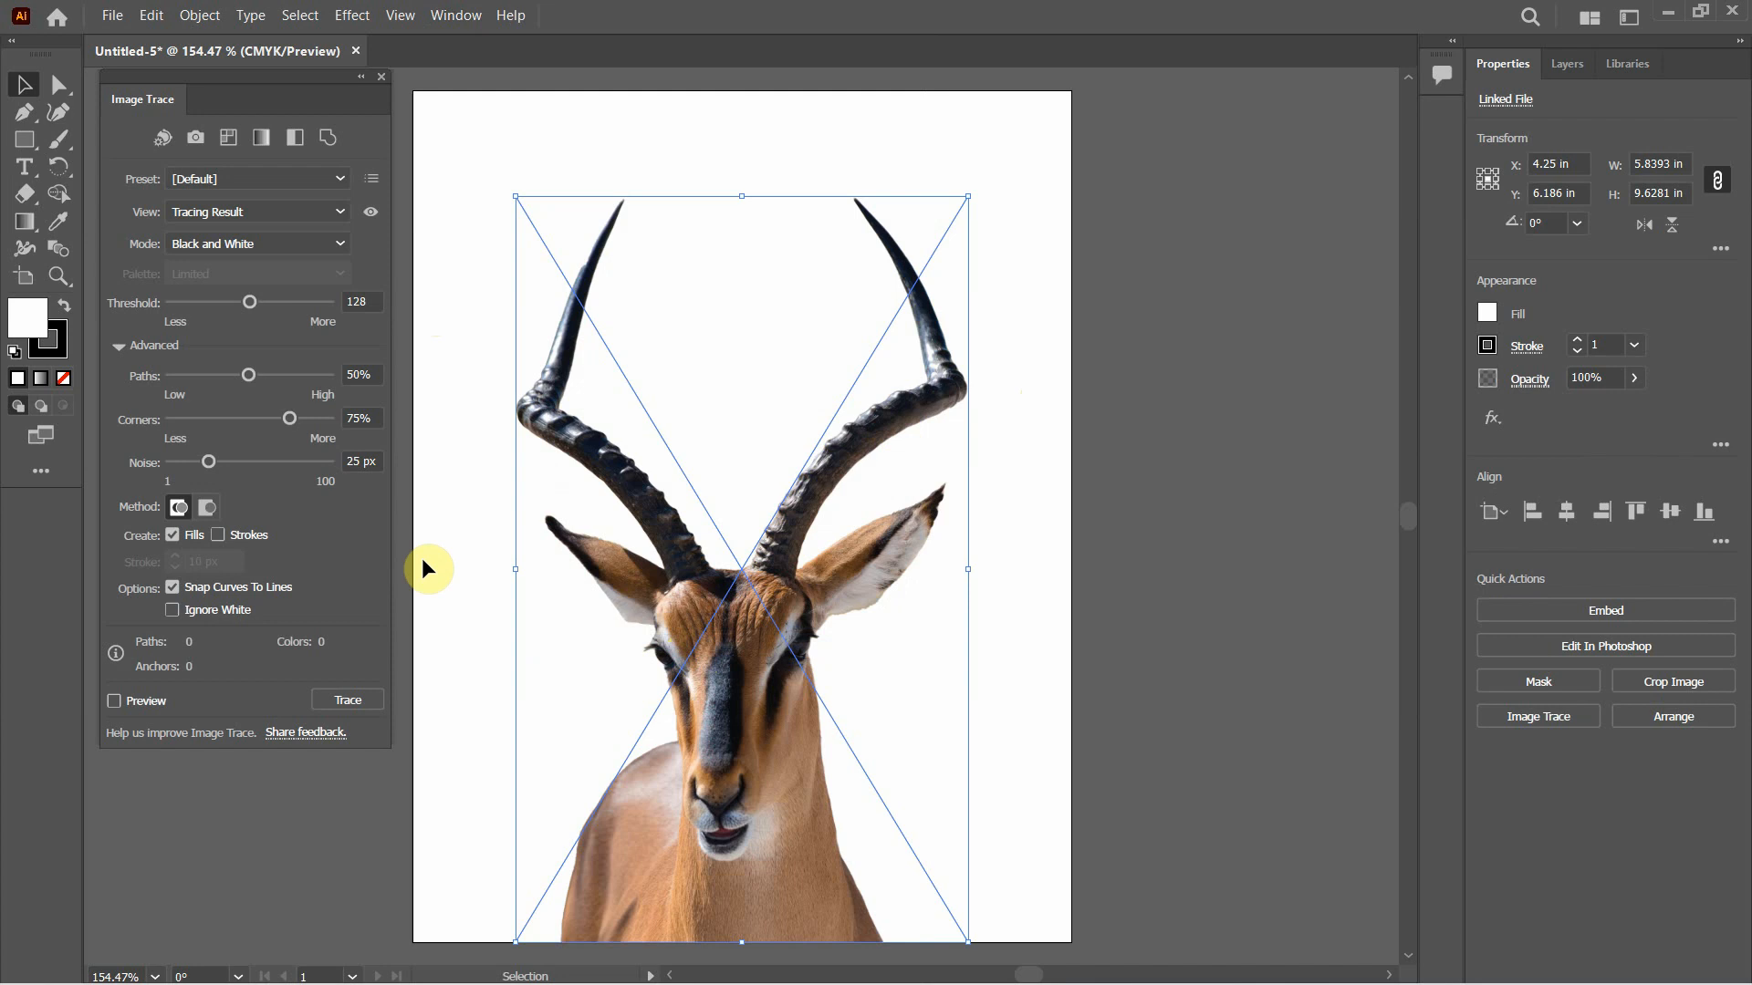
Start the artistic Cutout effect on the antelope image and set its preview zoom to 50%
left_click(352, 16)
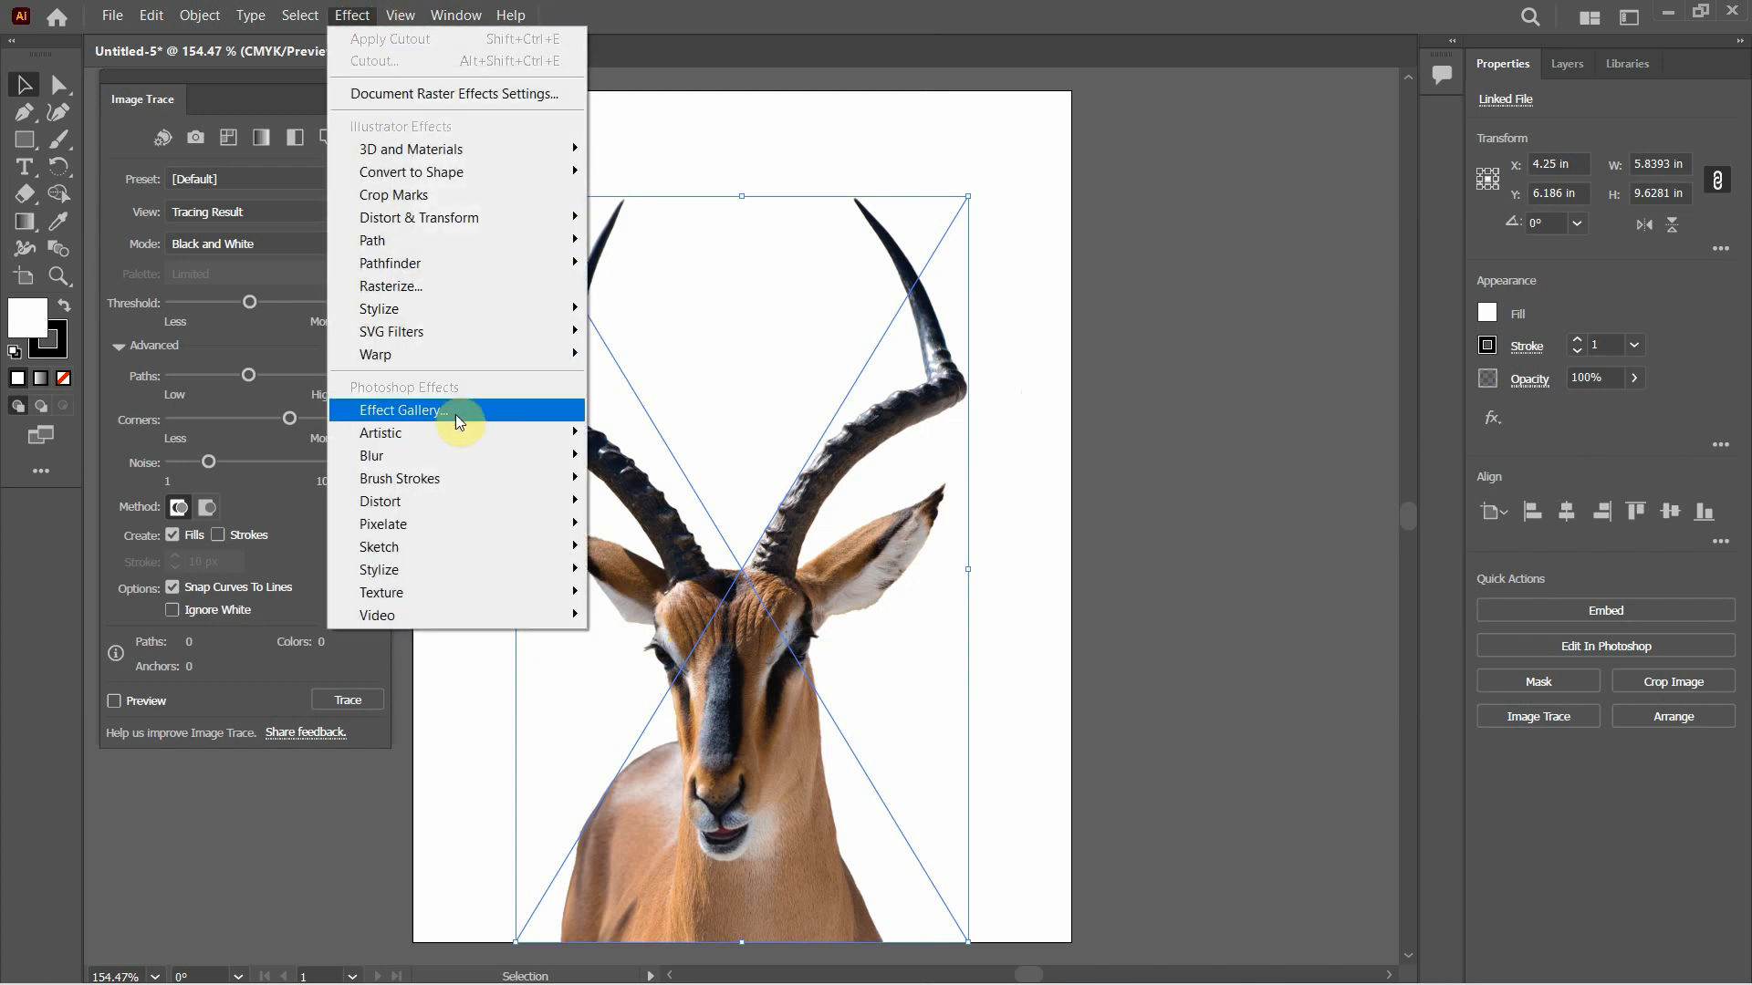
mouse_move(440, 430)
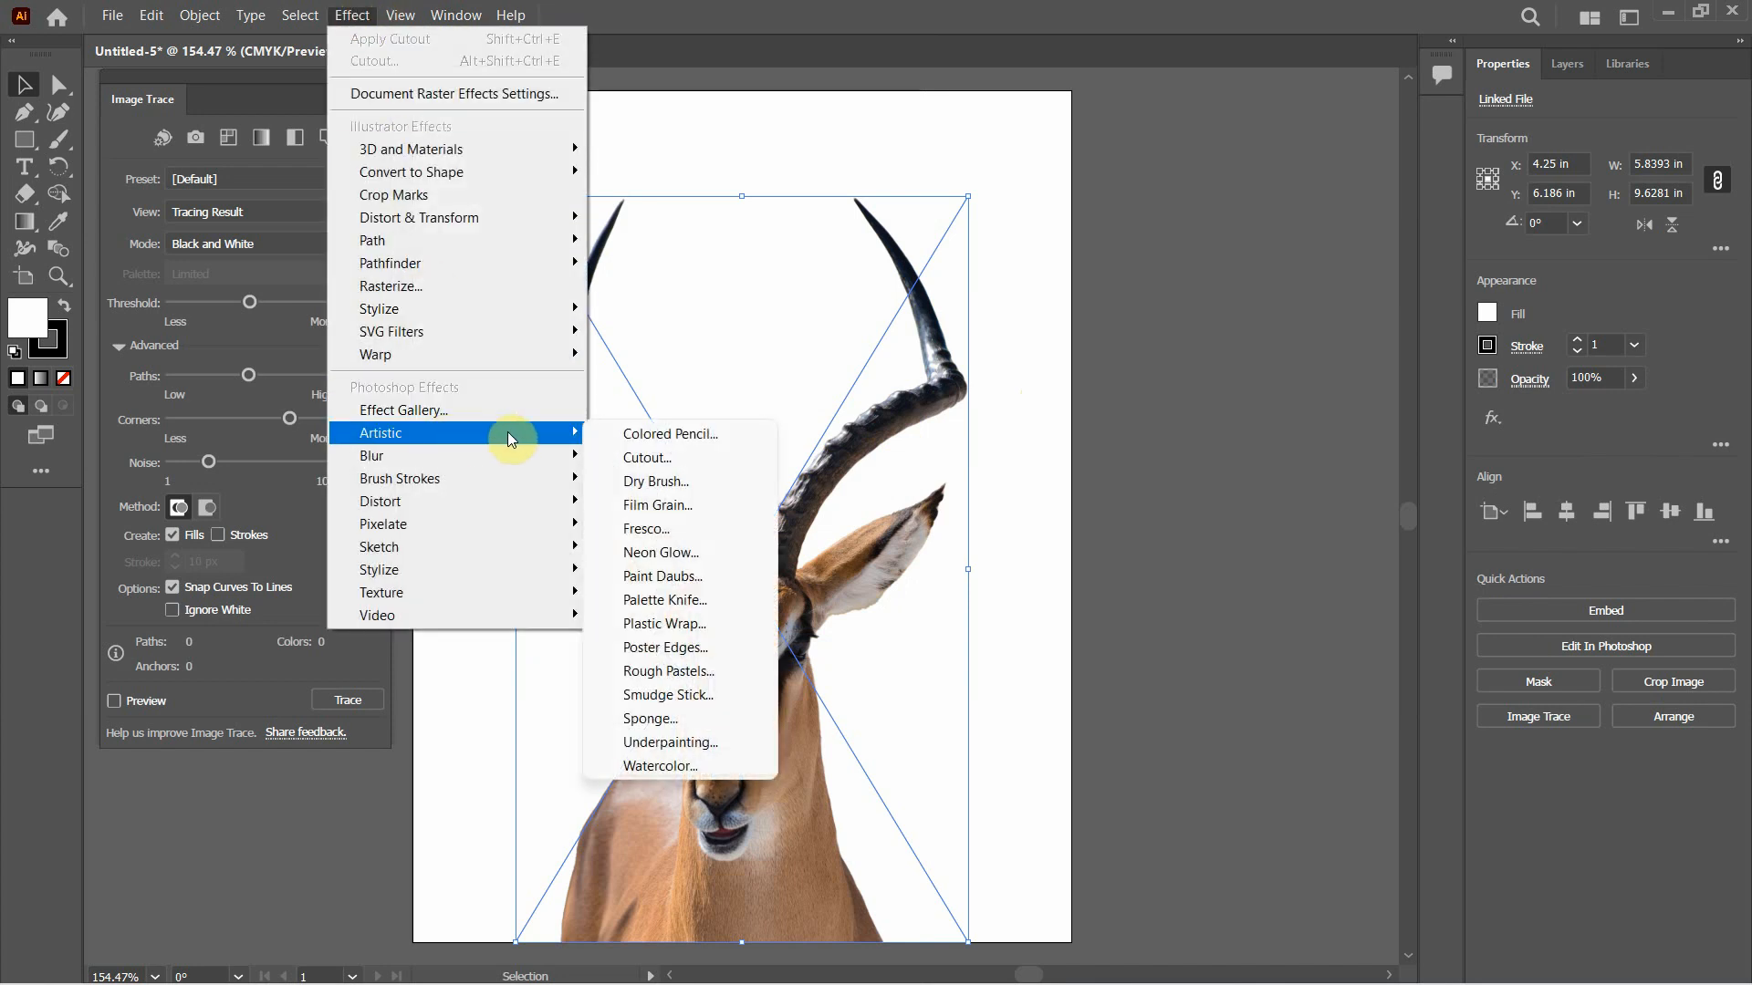
left_click(697, 458)
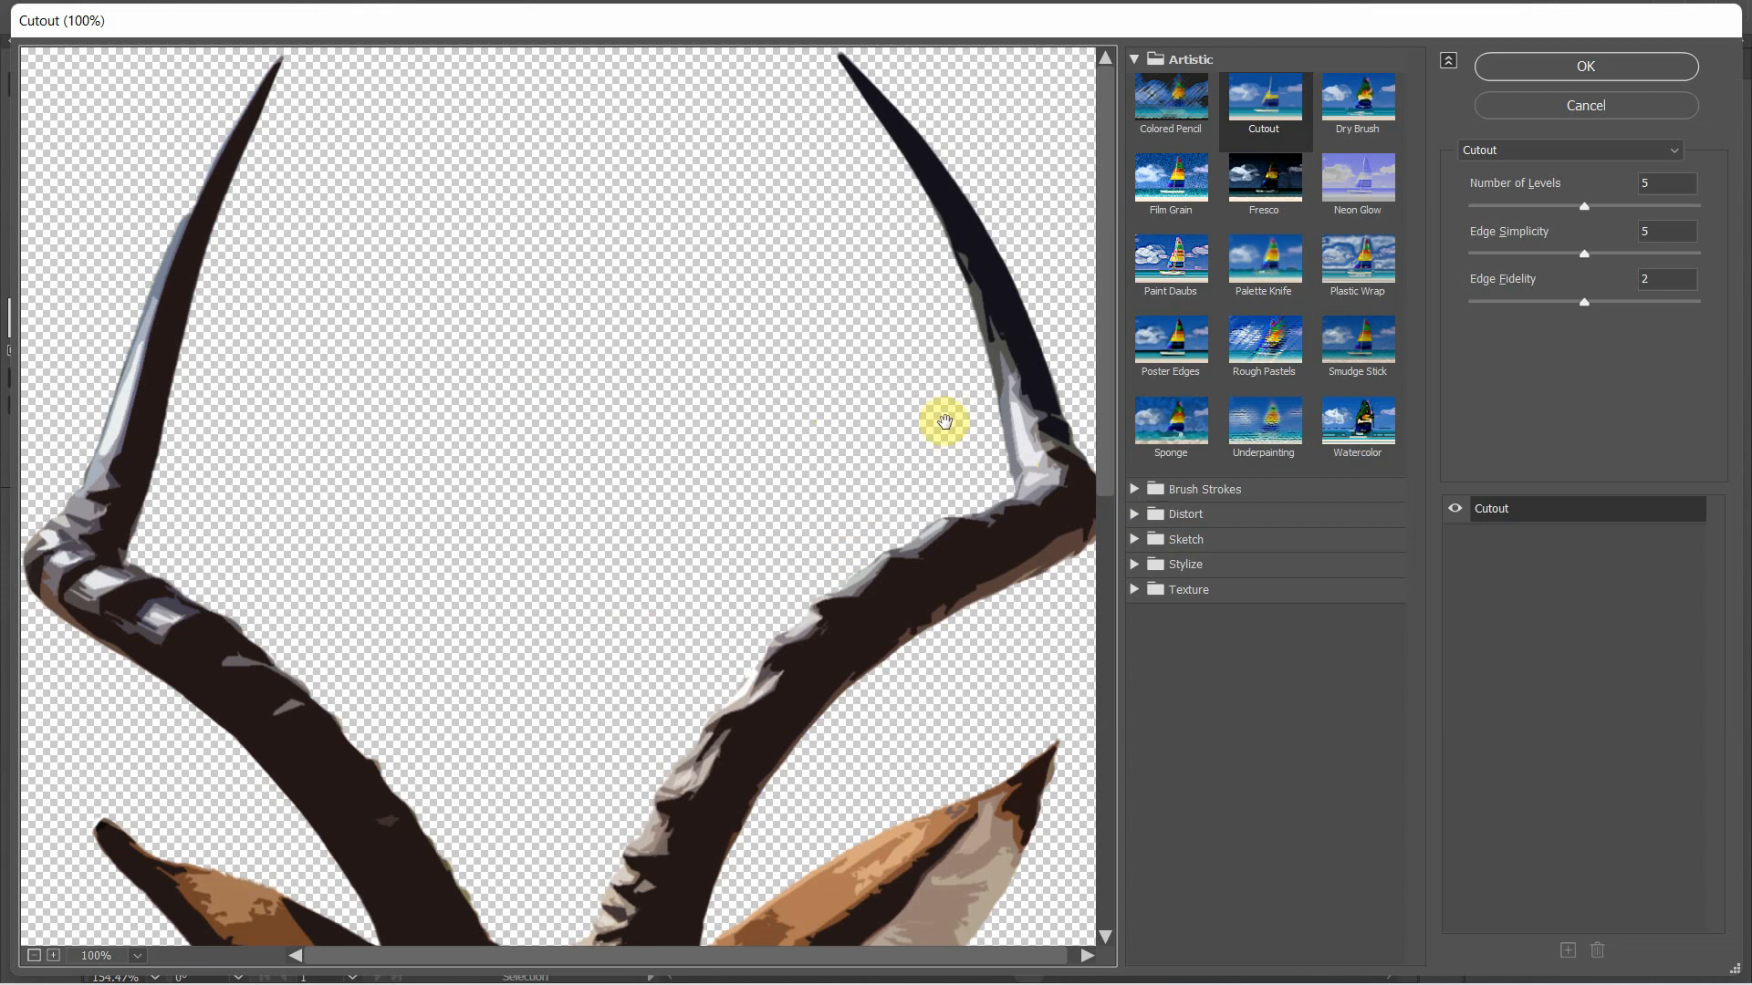
left_click(138, 956)
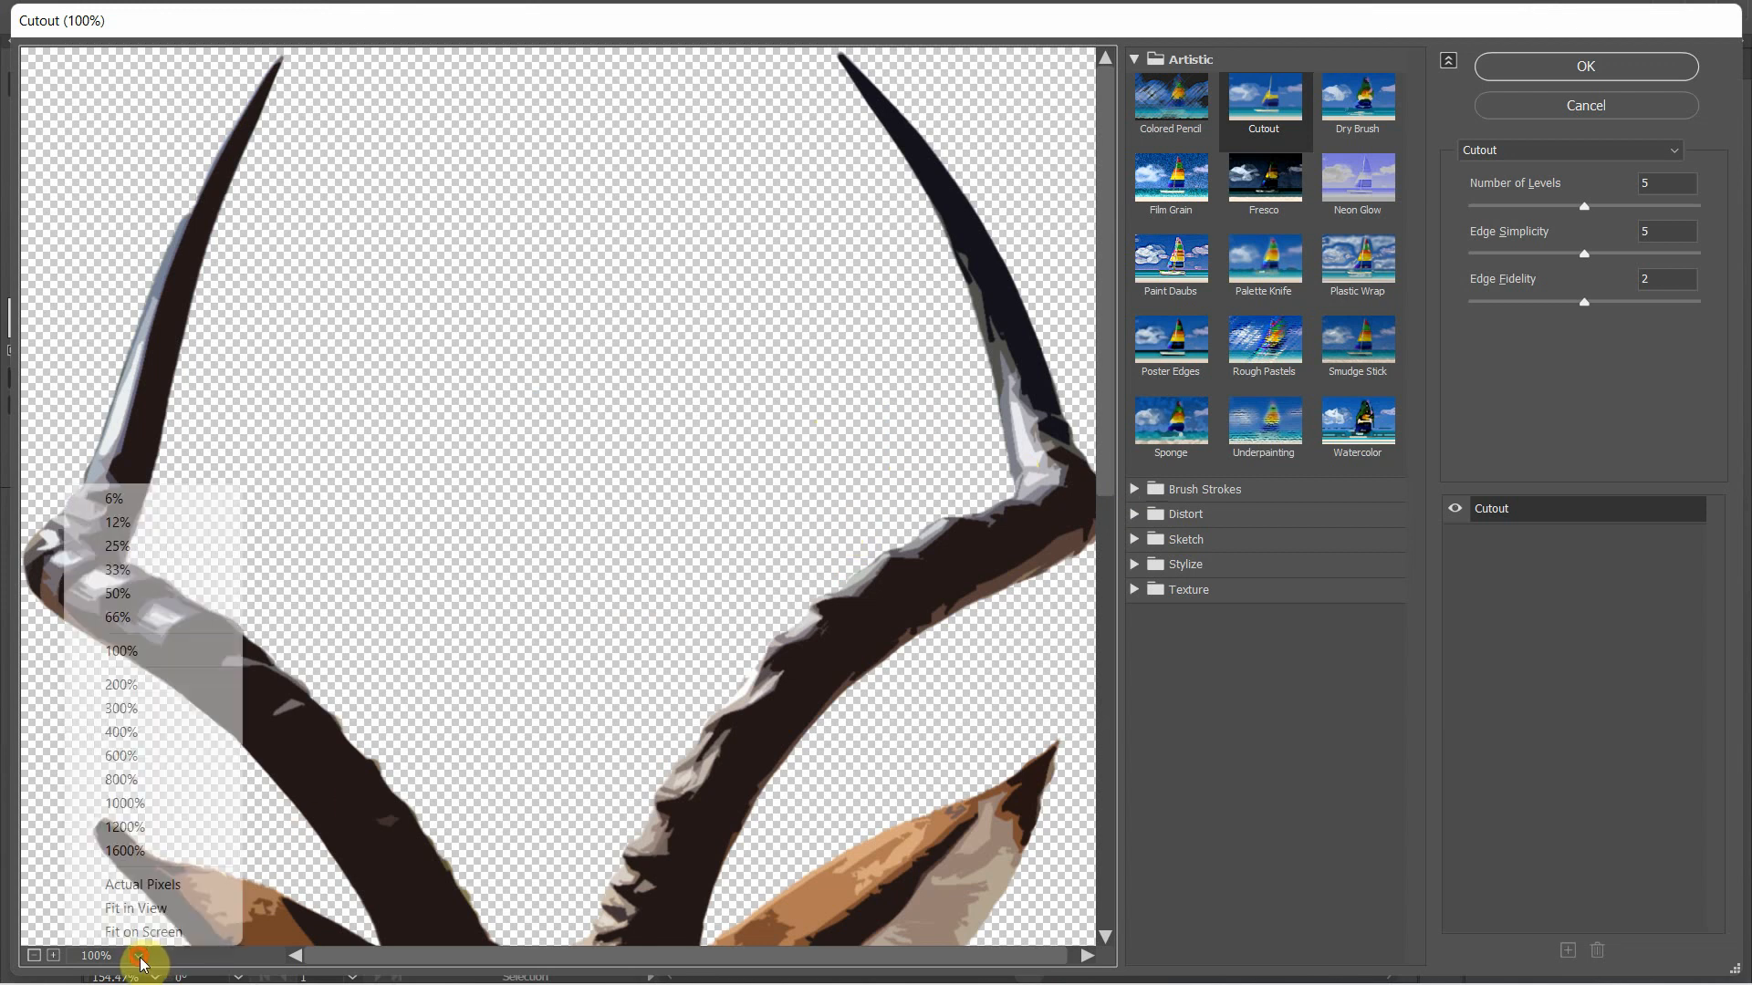
left_click(185, 598)
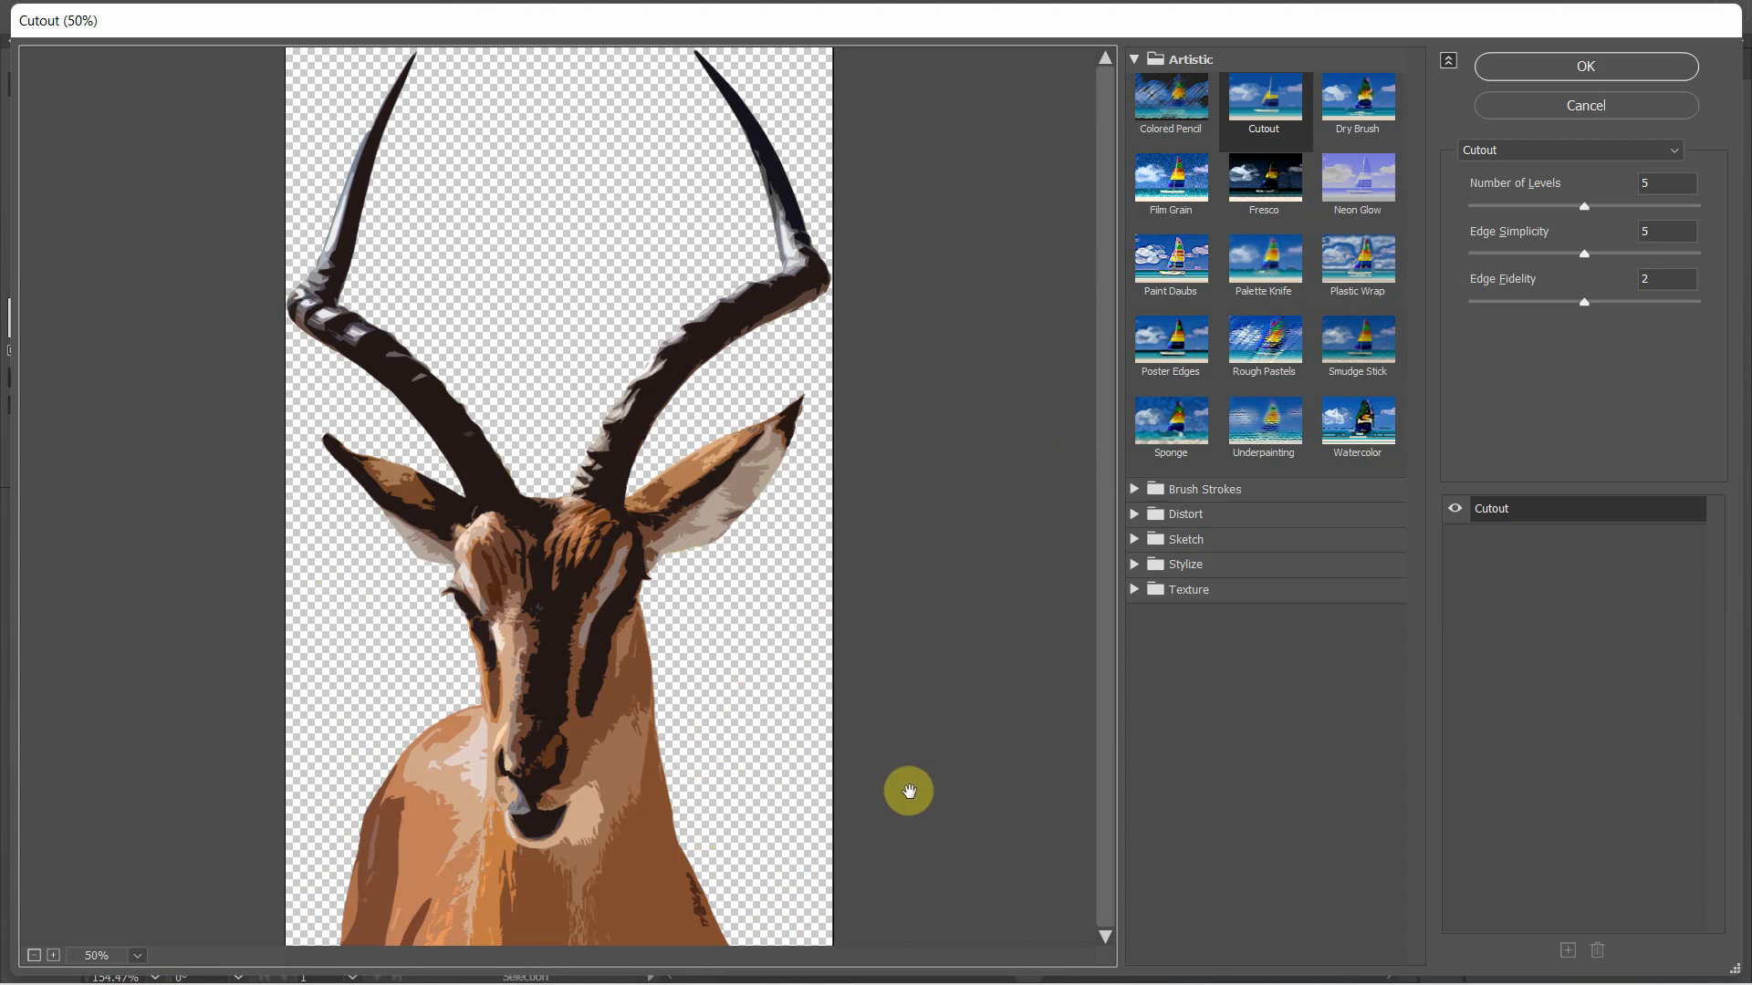
Try 8 as the Cutout effect's Number of Levels and return the value to 5
left_click(1656, 183)
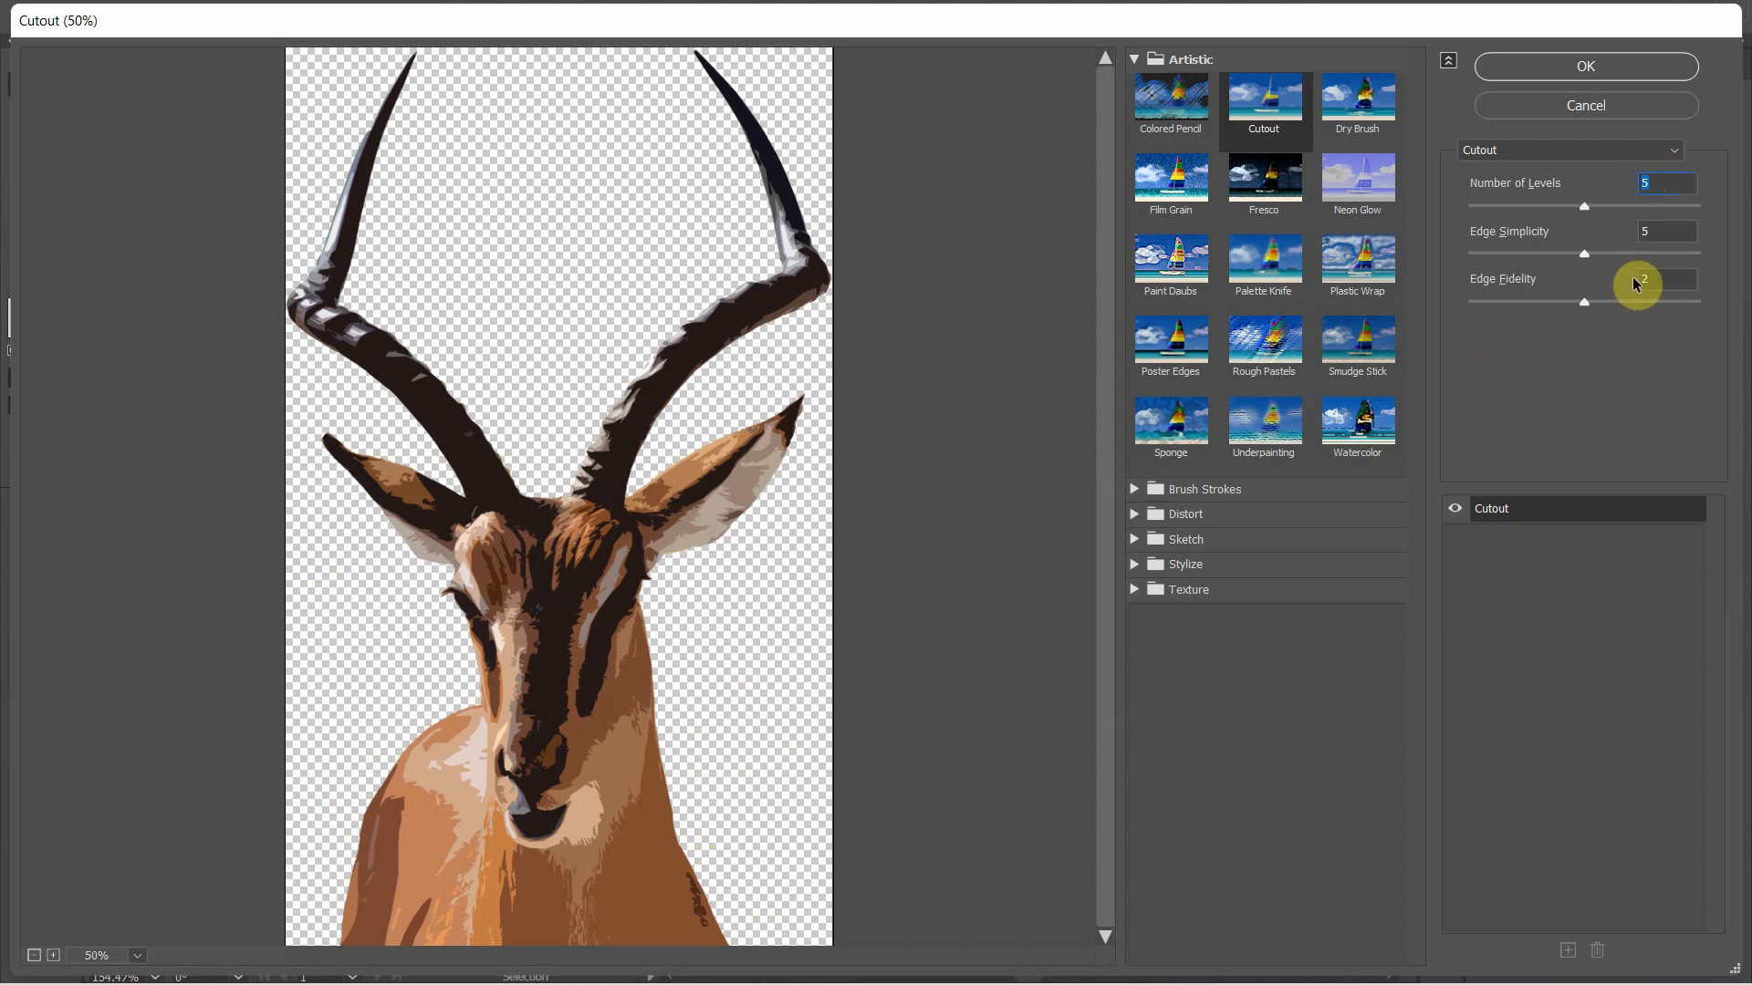
type("8")
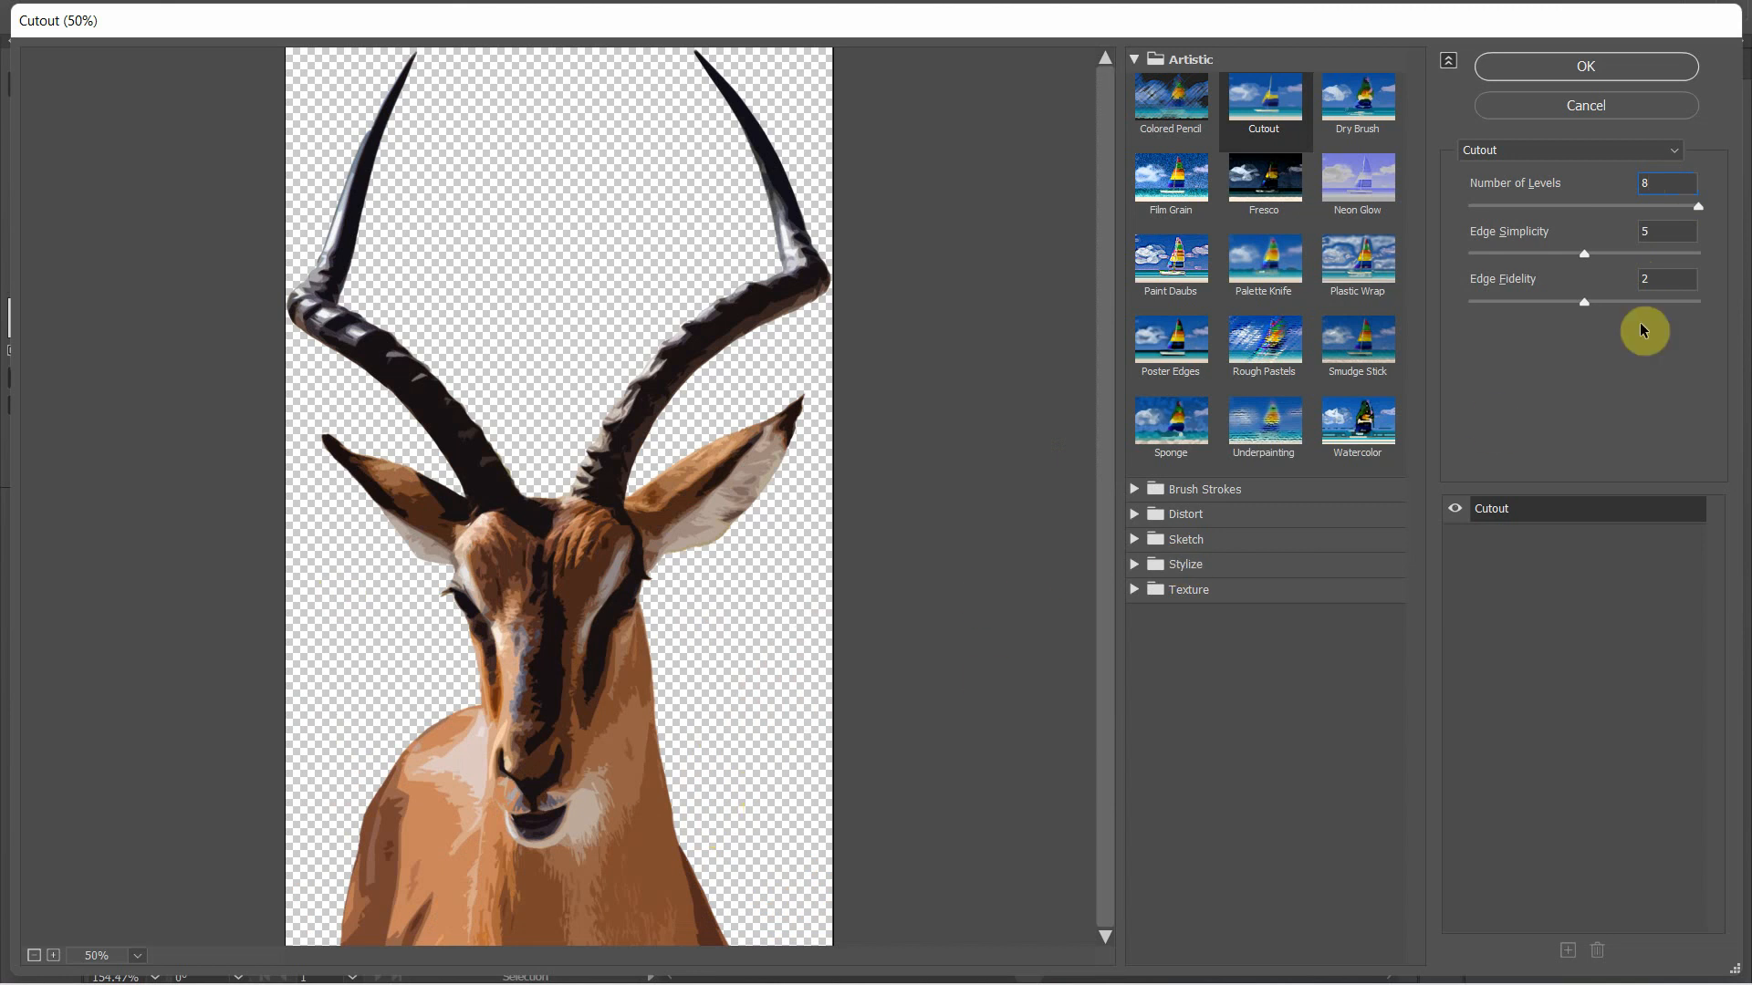
double_click(1658, 182)
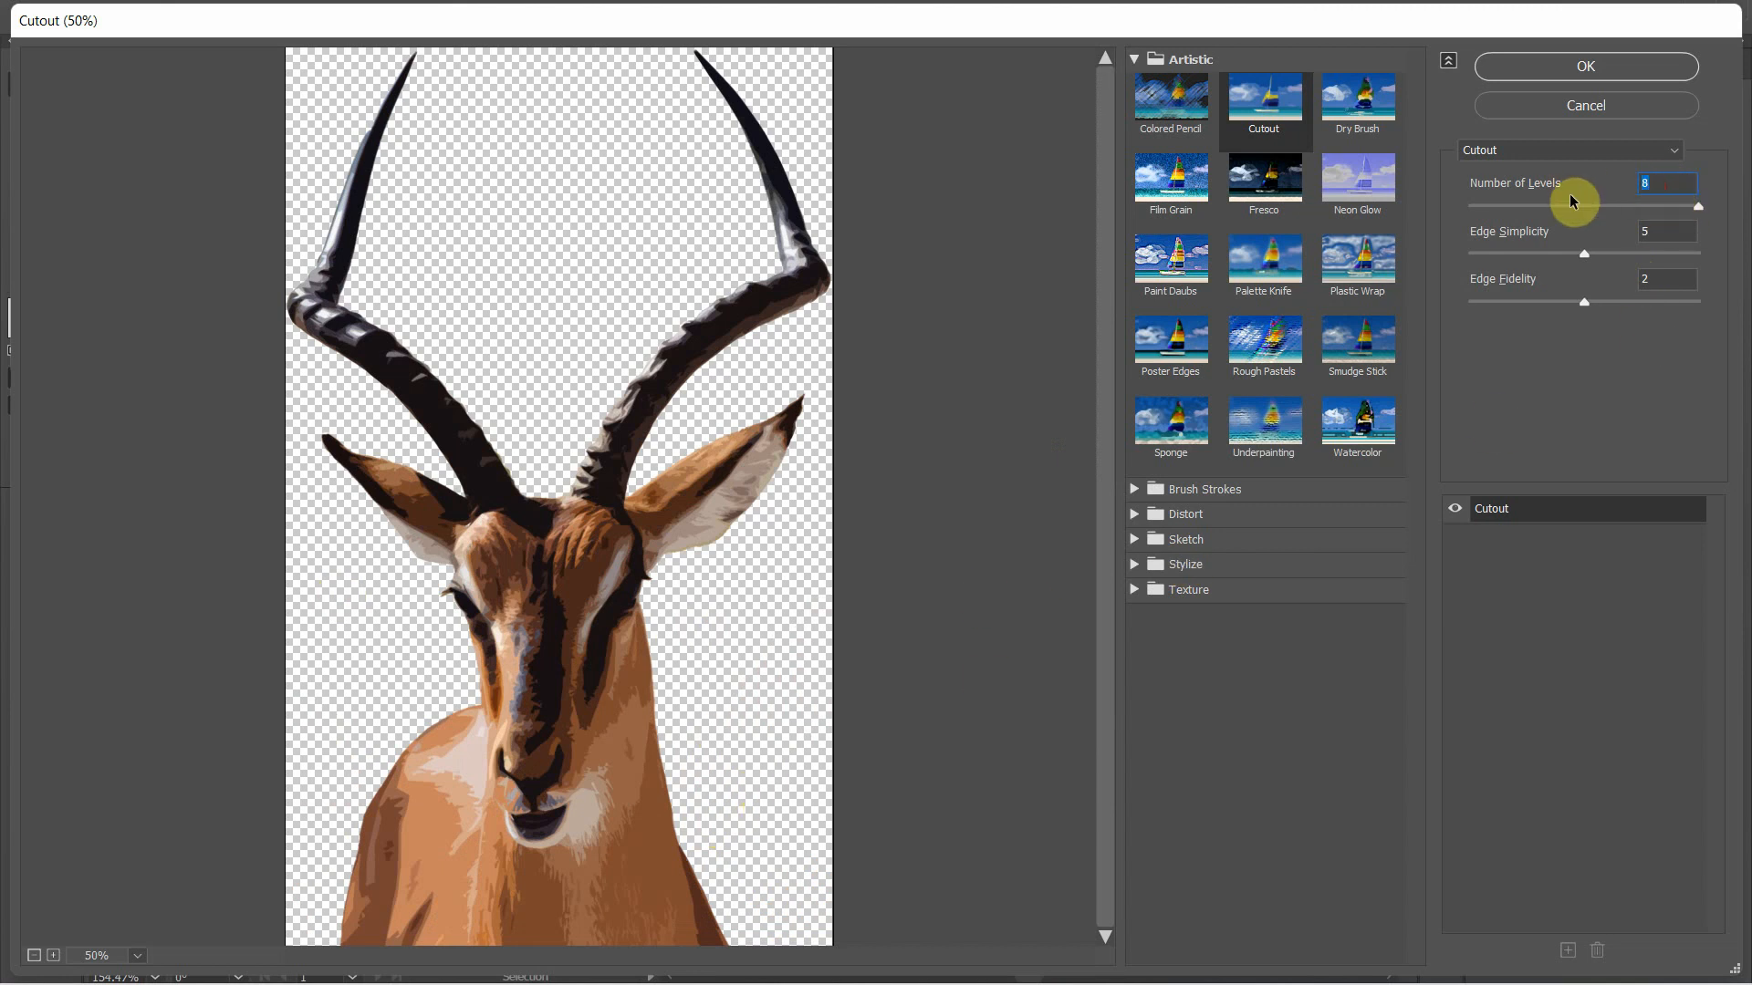
type("5")
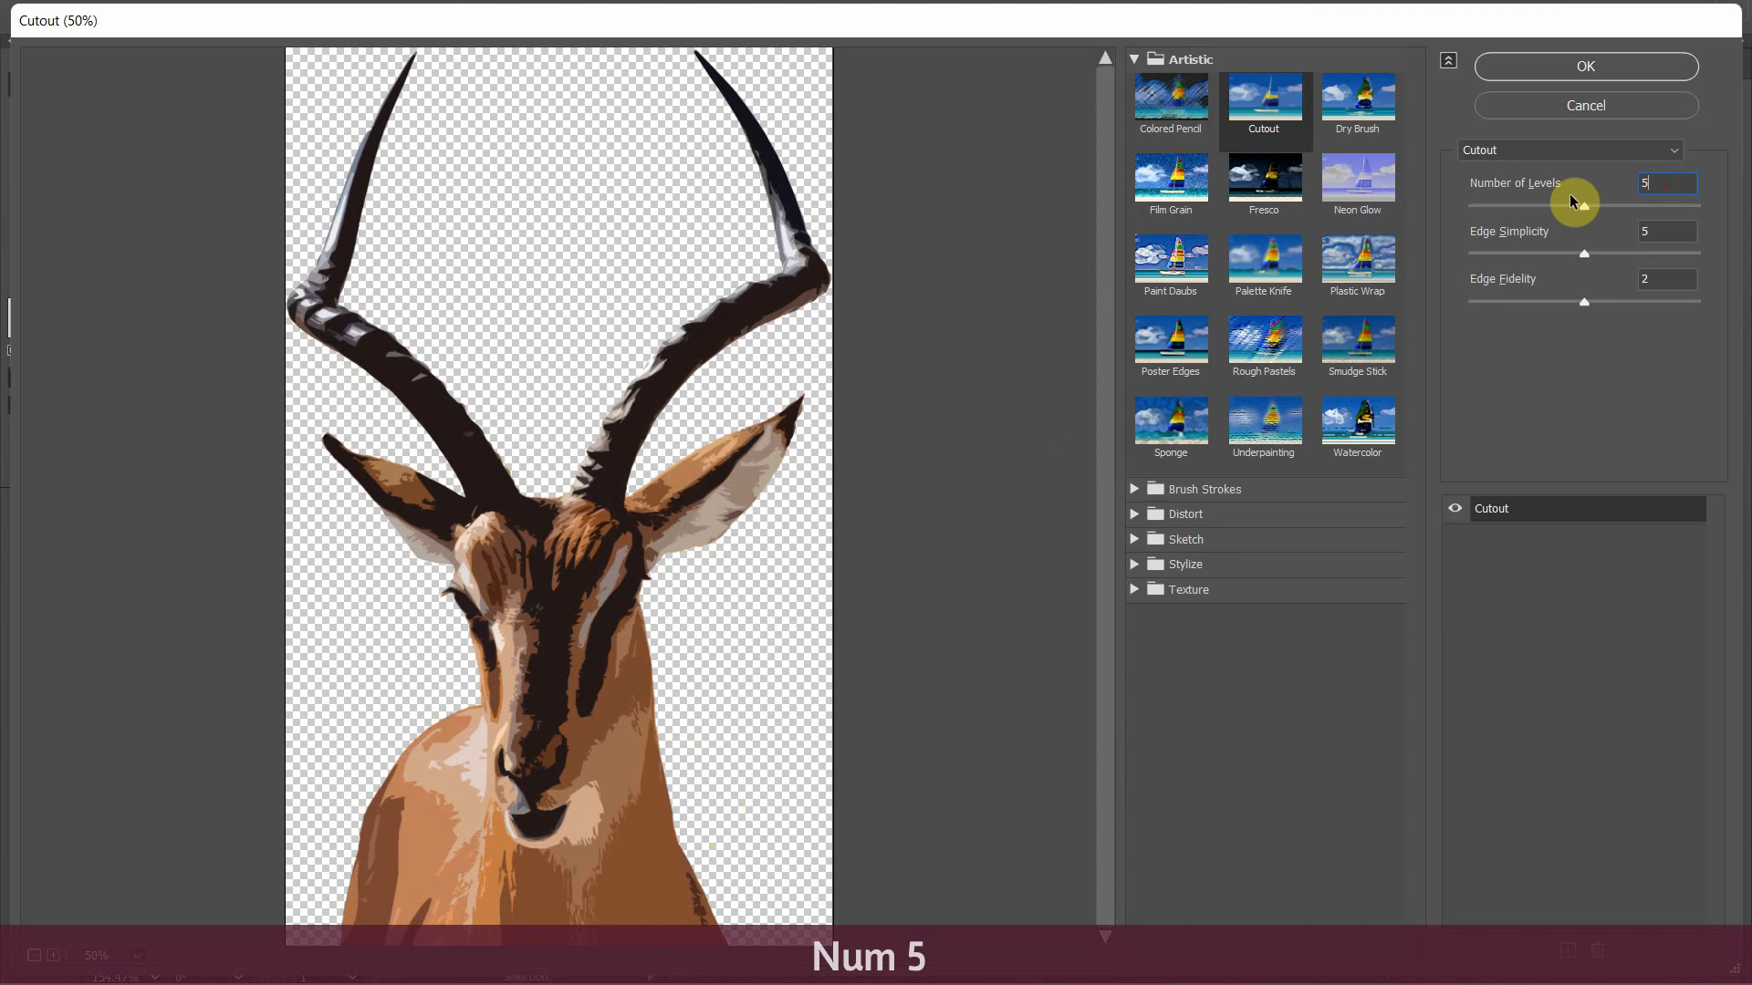
Try an Edge Simplicity of 8 for the Cutout effect and return it to 5
left_click(1657, 231)
double_click(1658, 231)
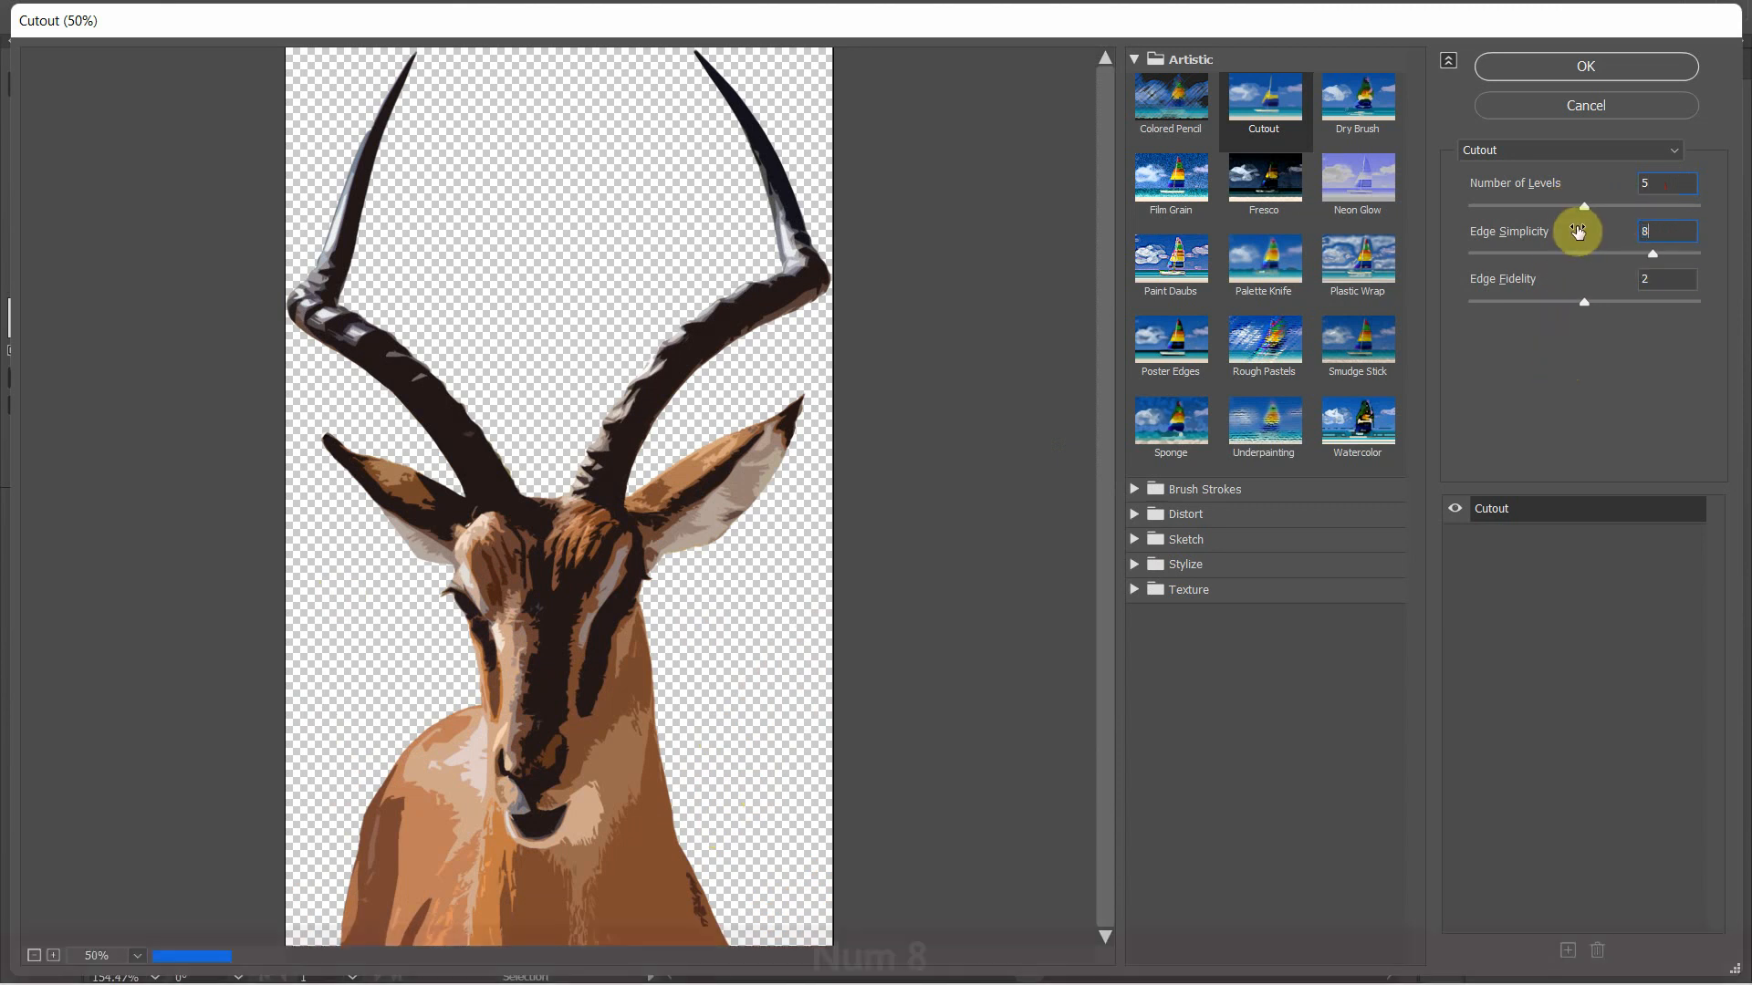
type("8")
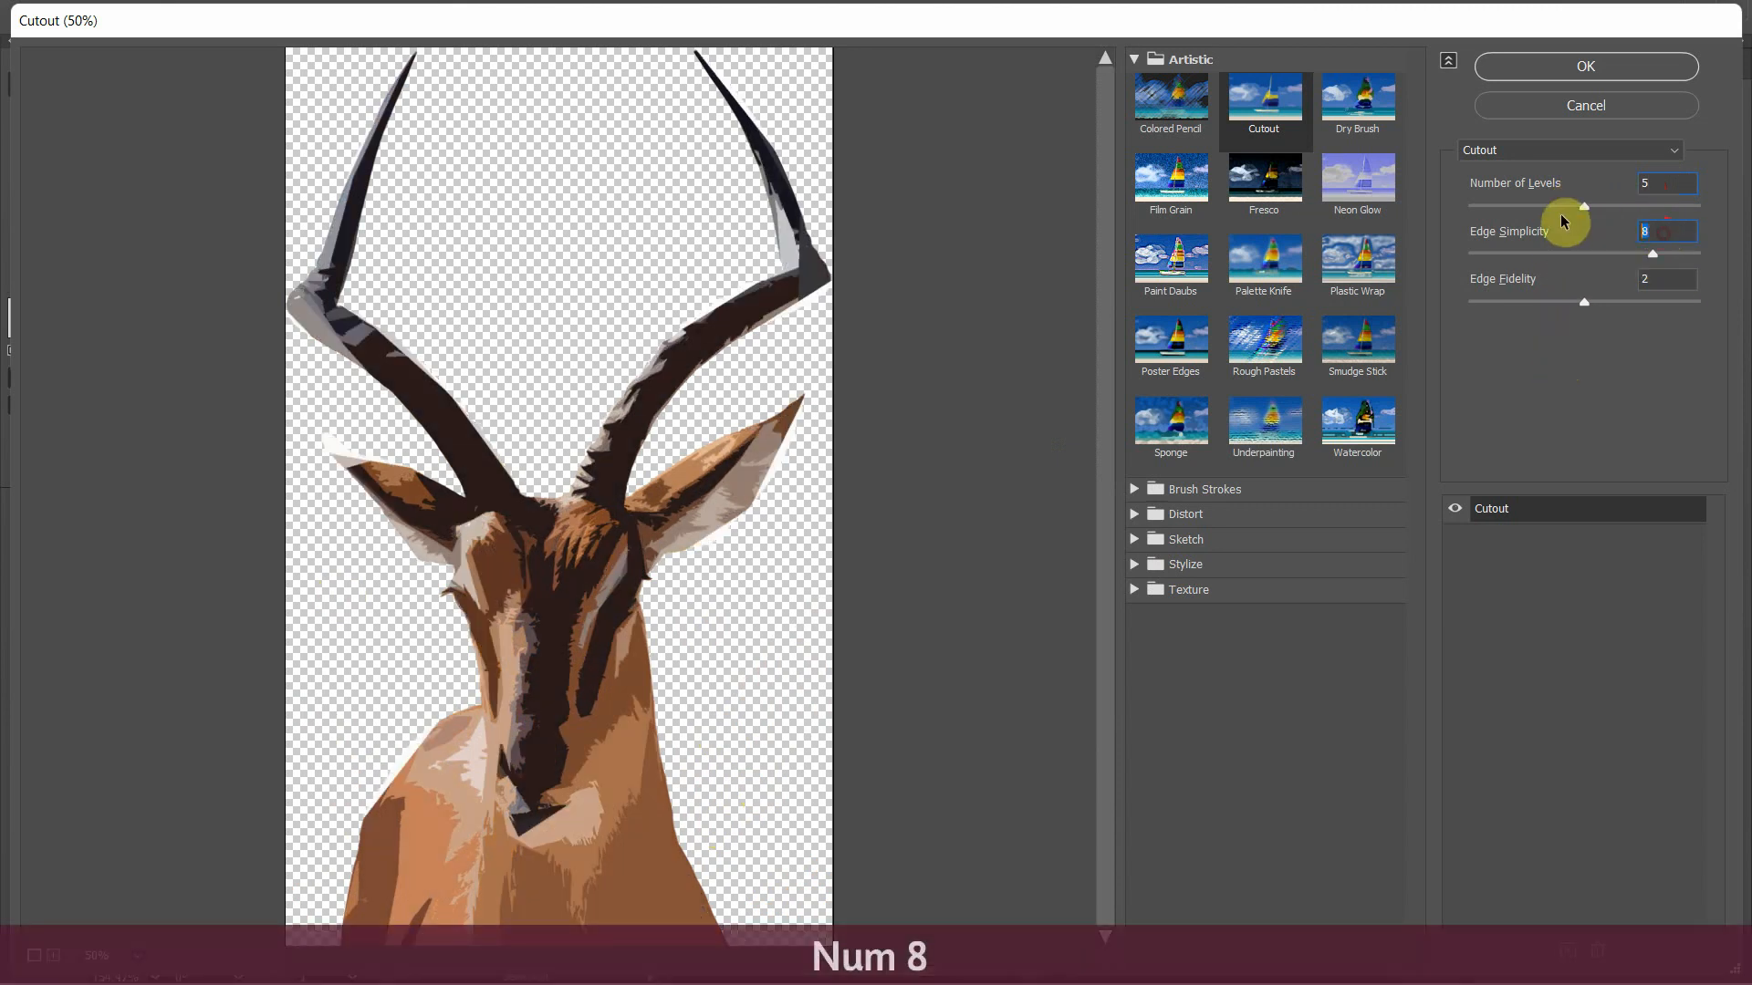
type("5")
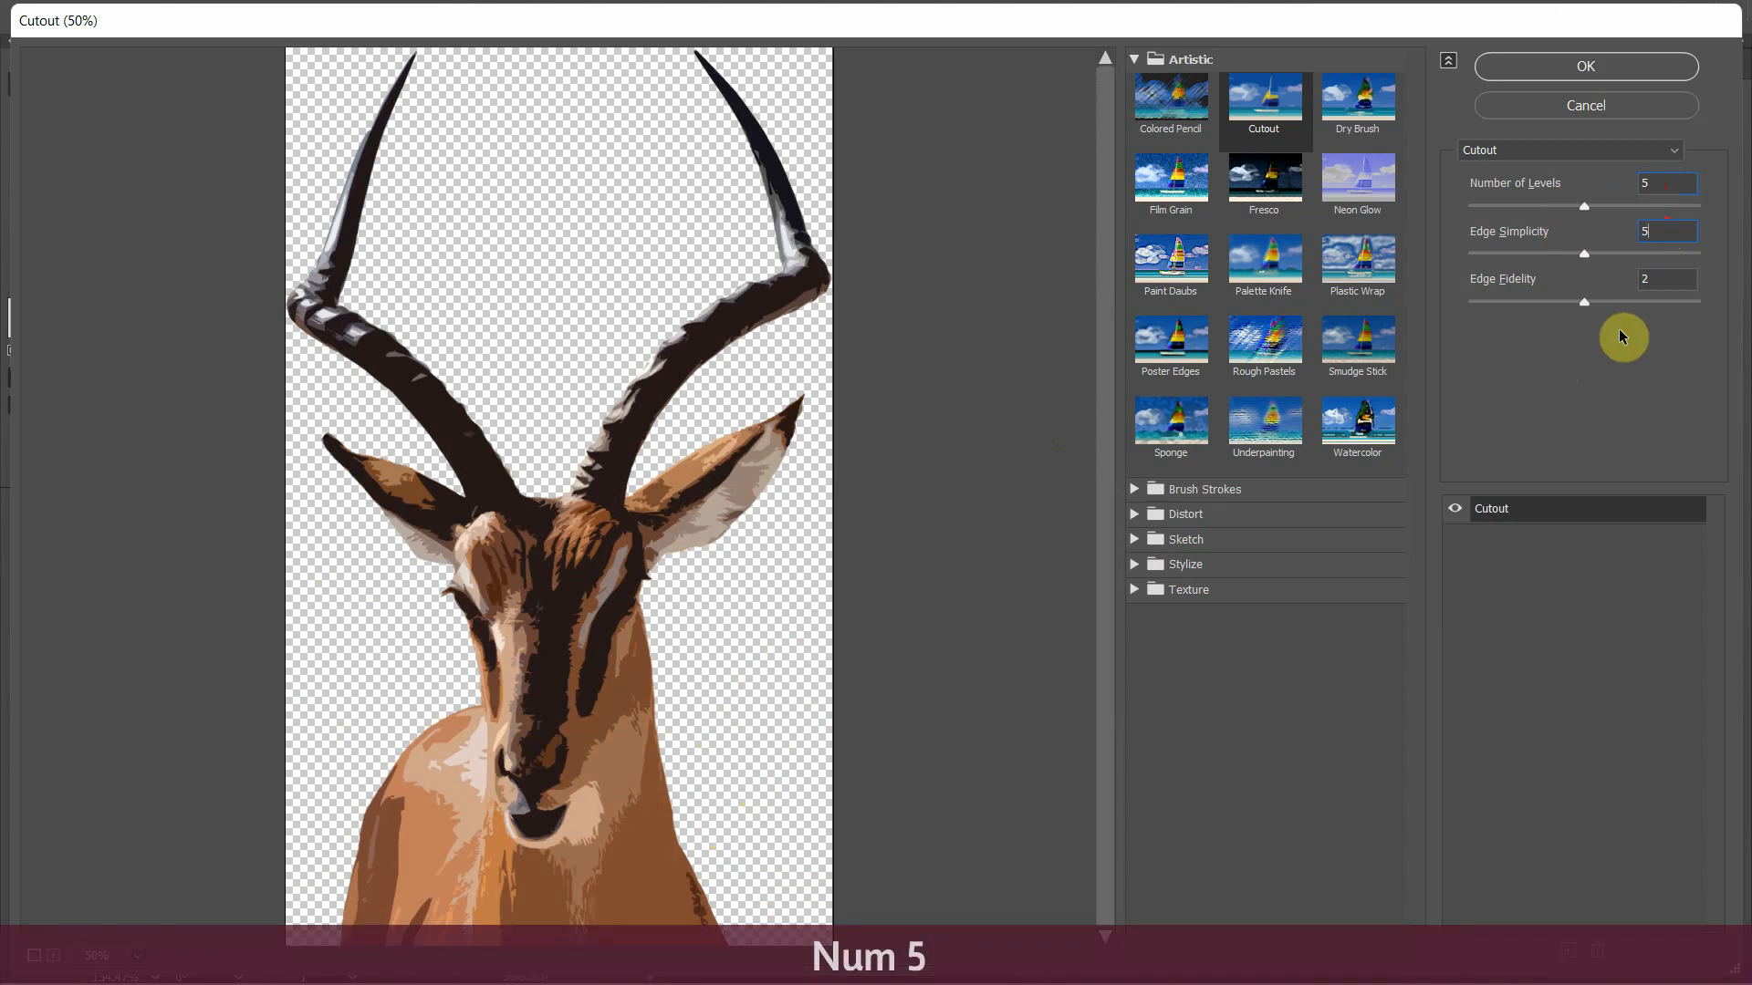
Try an Edge Fidelity of 1 for the Cutout effect and return it to 2
double_click(1659, 278)
type("1")
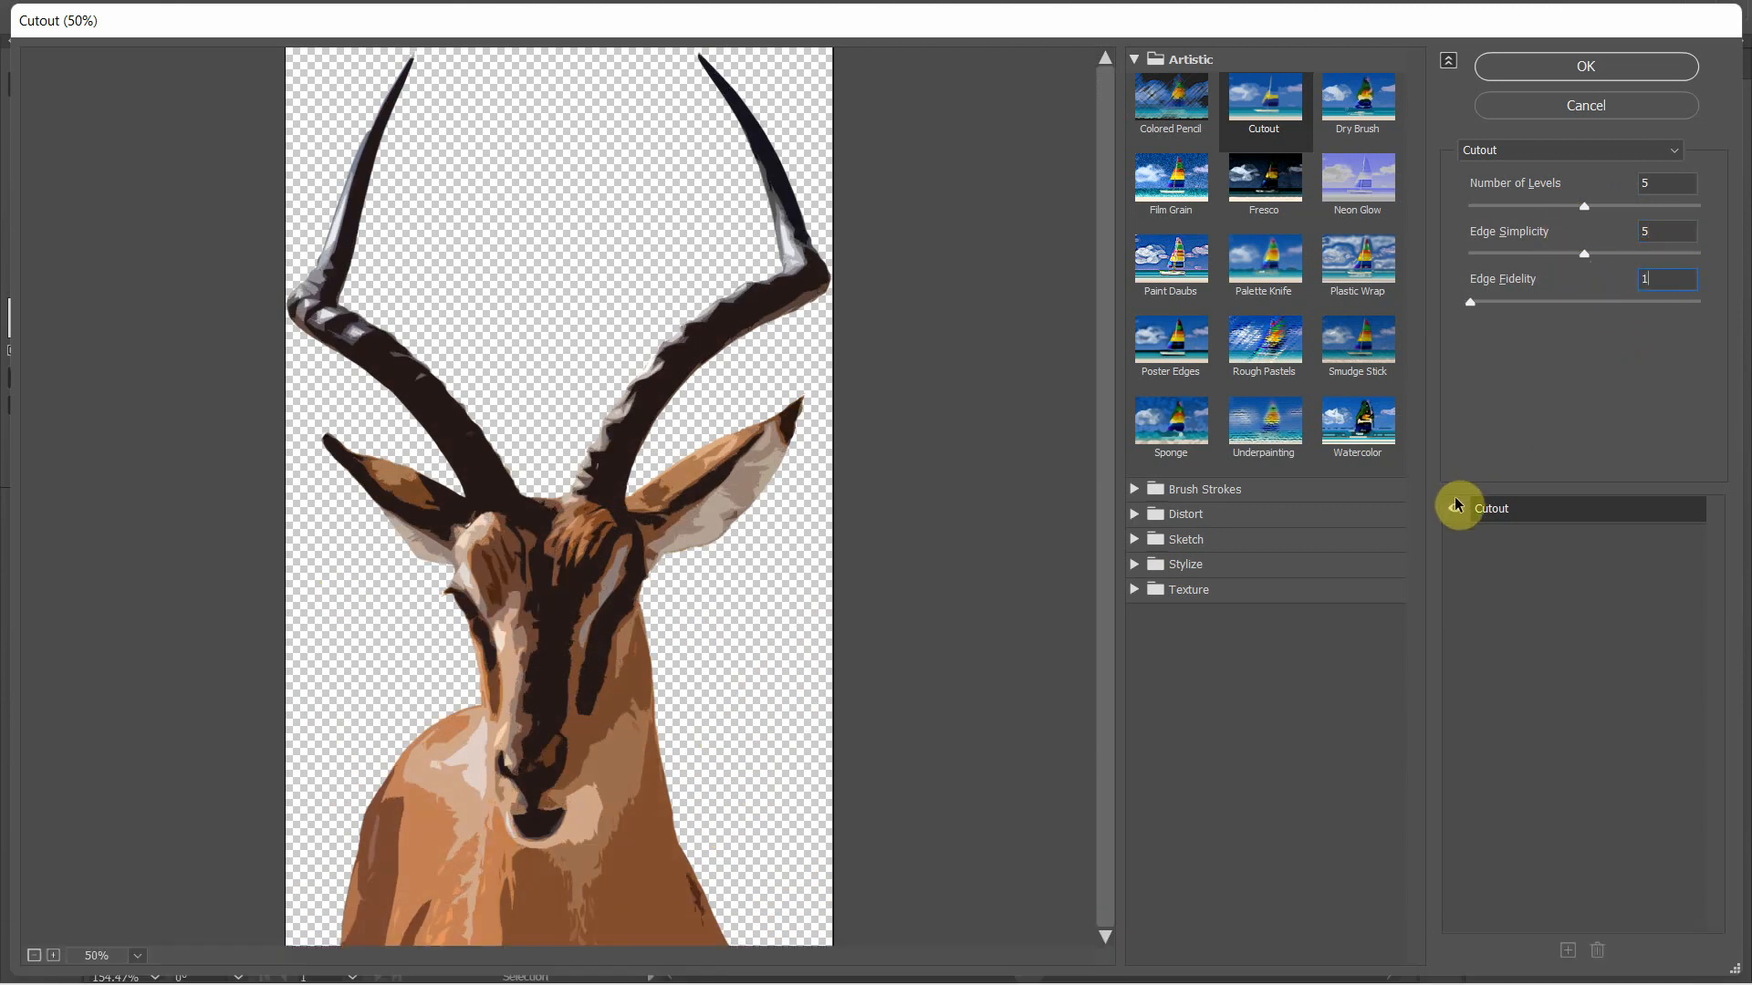
double_click(1656, 270)
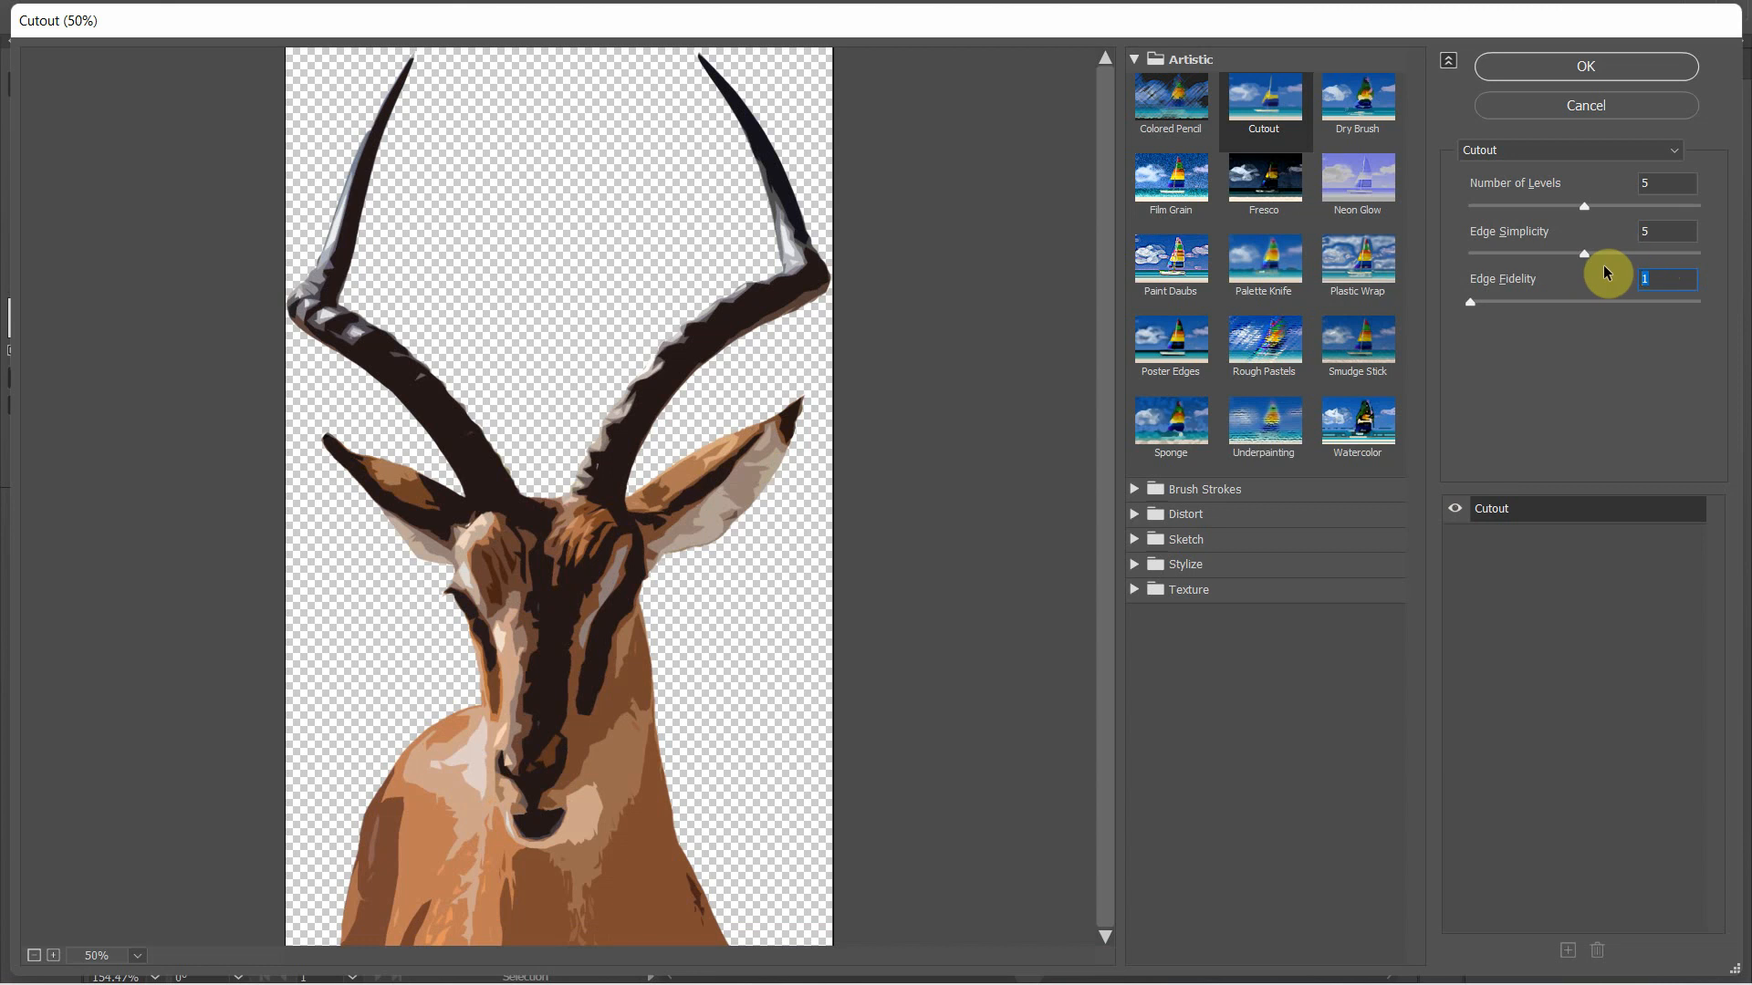
type("2")
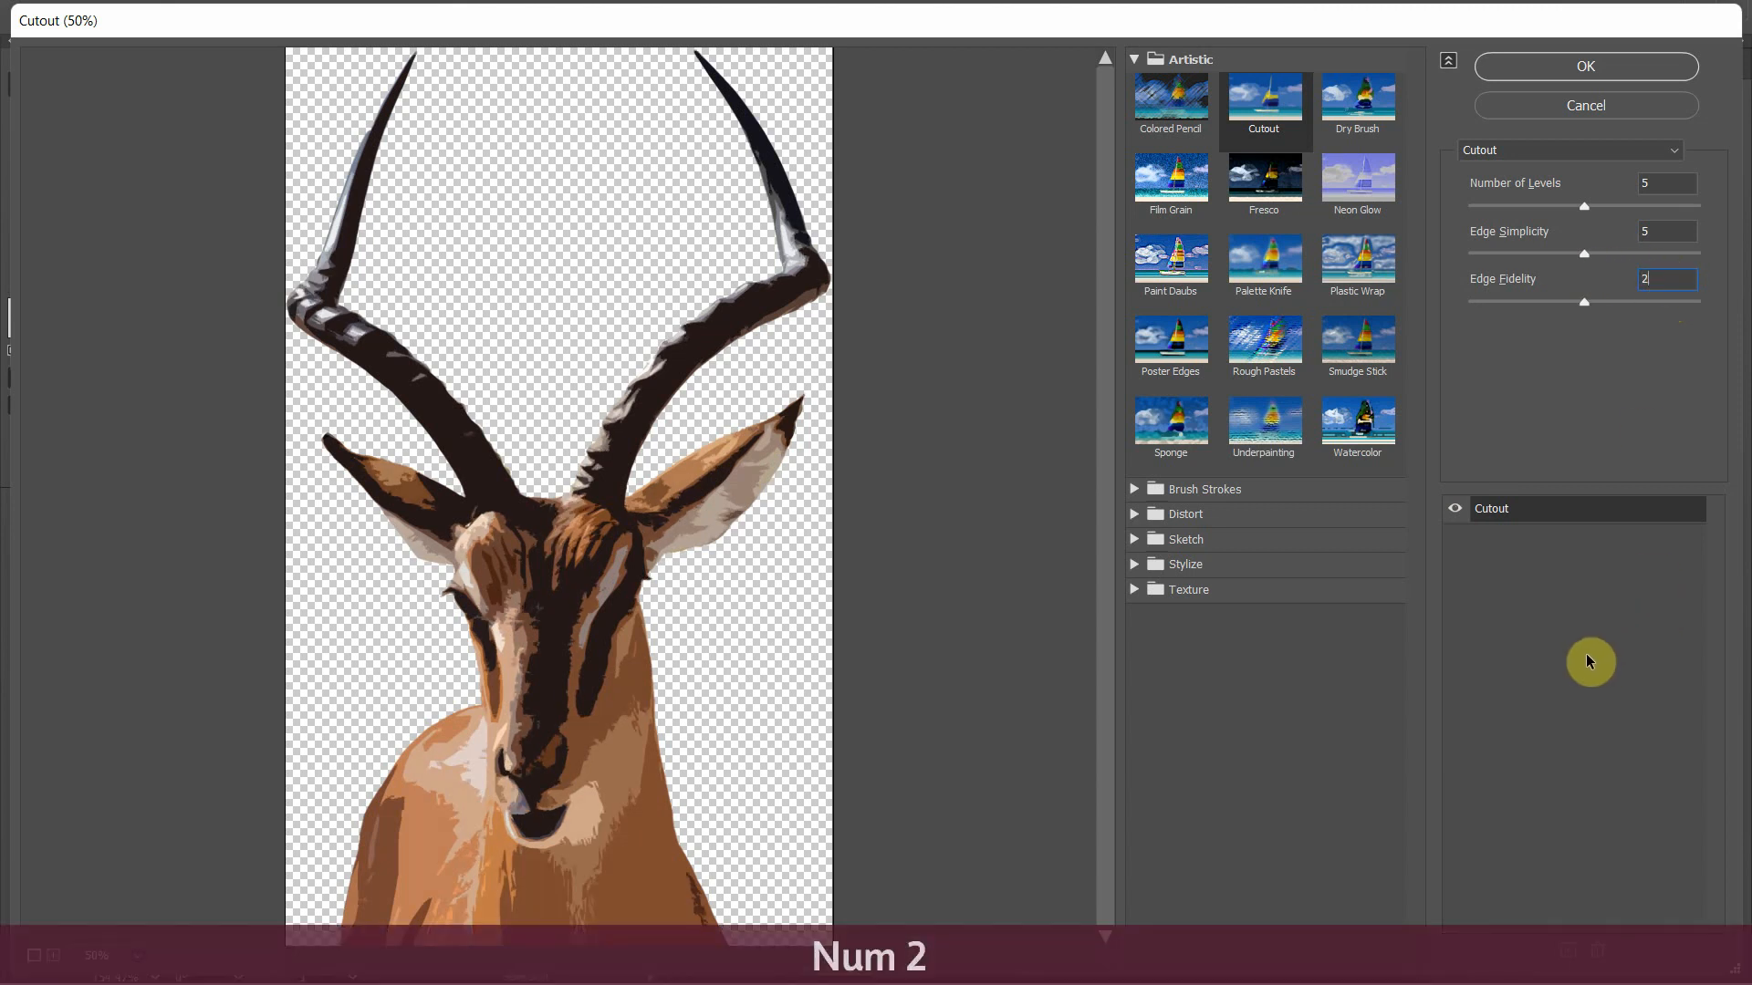
Apply the Cutout effect with 5 levels, Edge Simplicity 5 and Edge Fidelity 2, and reselect the antelope image
left_click(1579, 70)
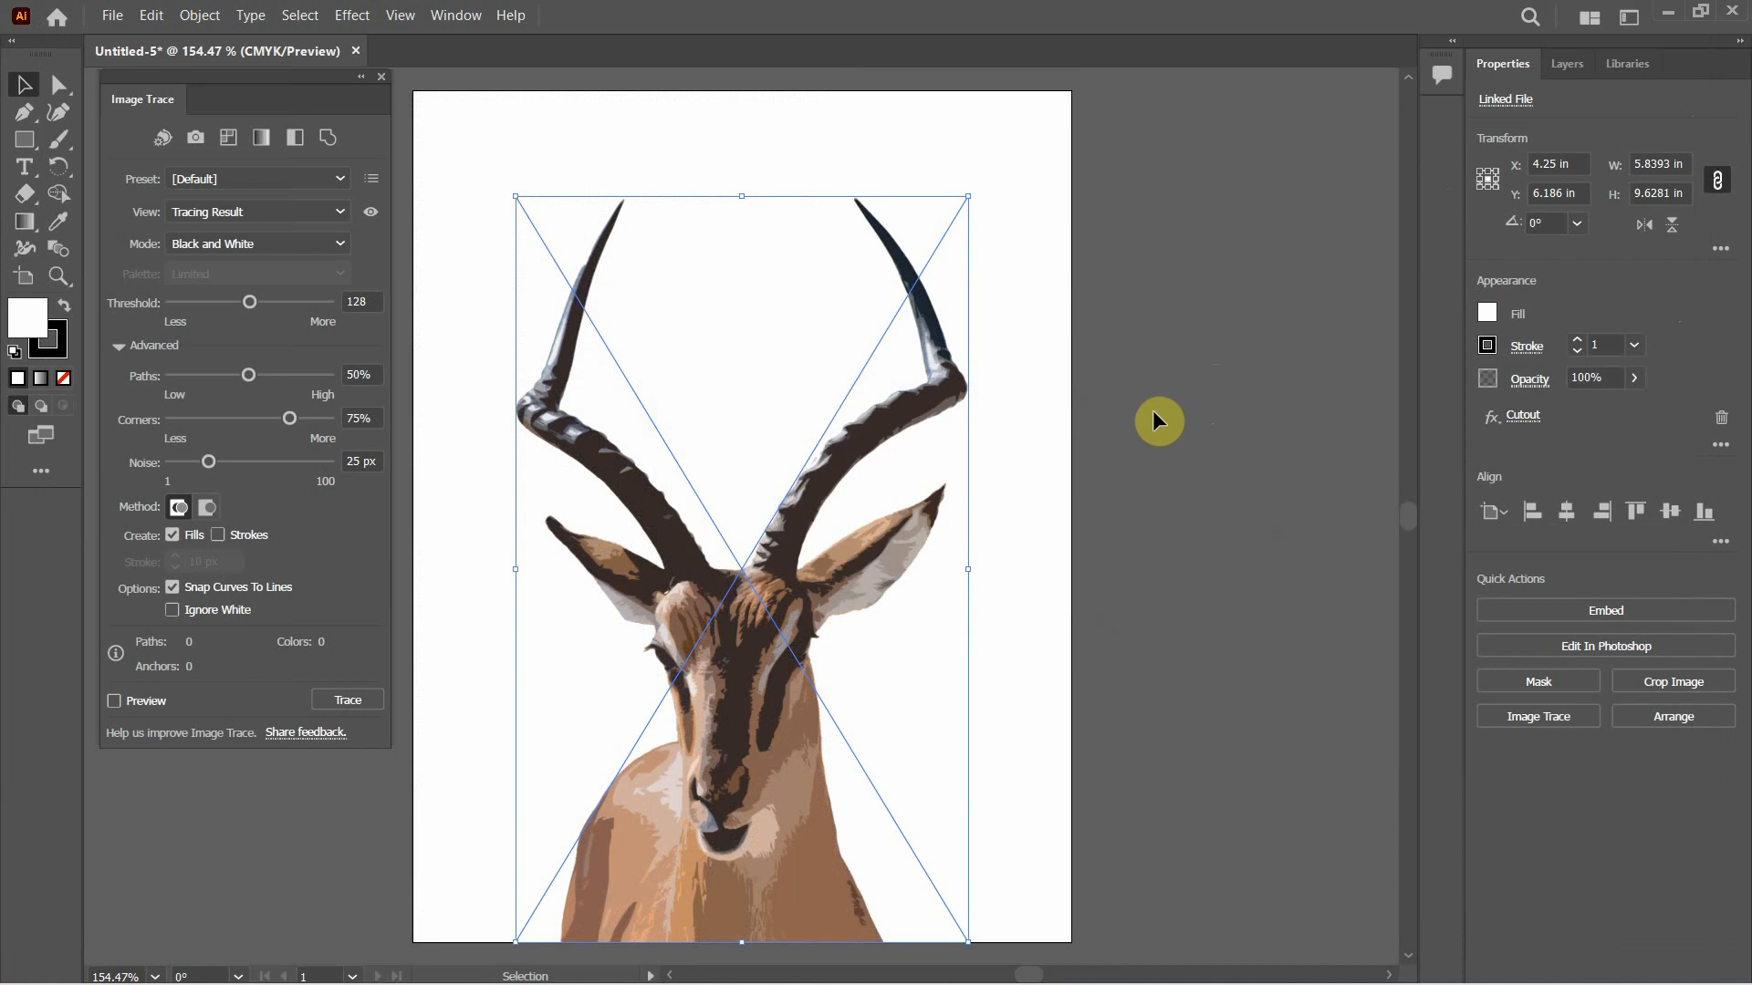
left_click(1086, 440)
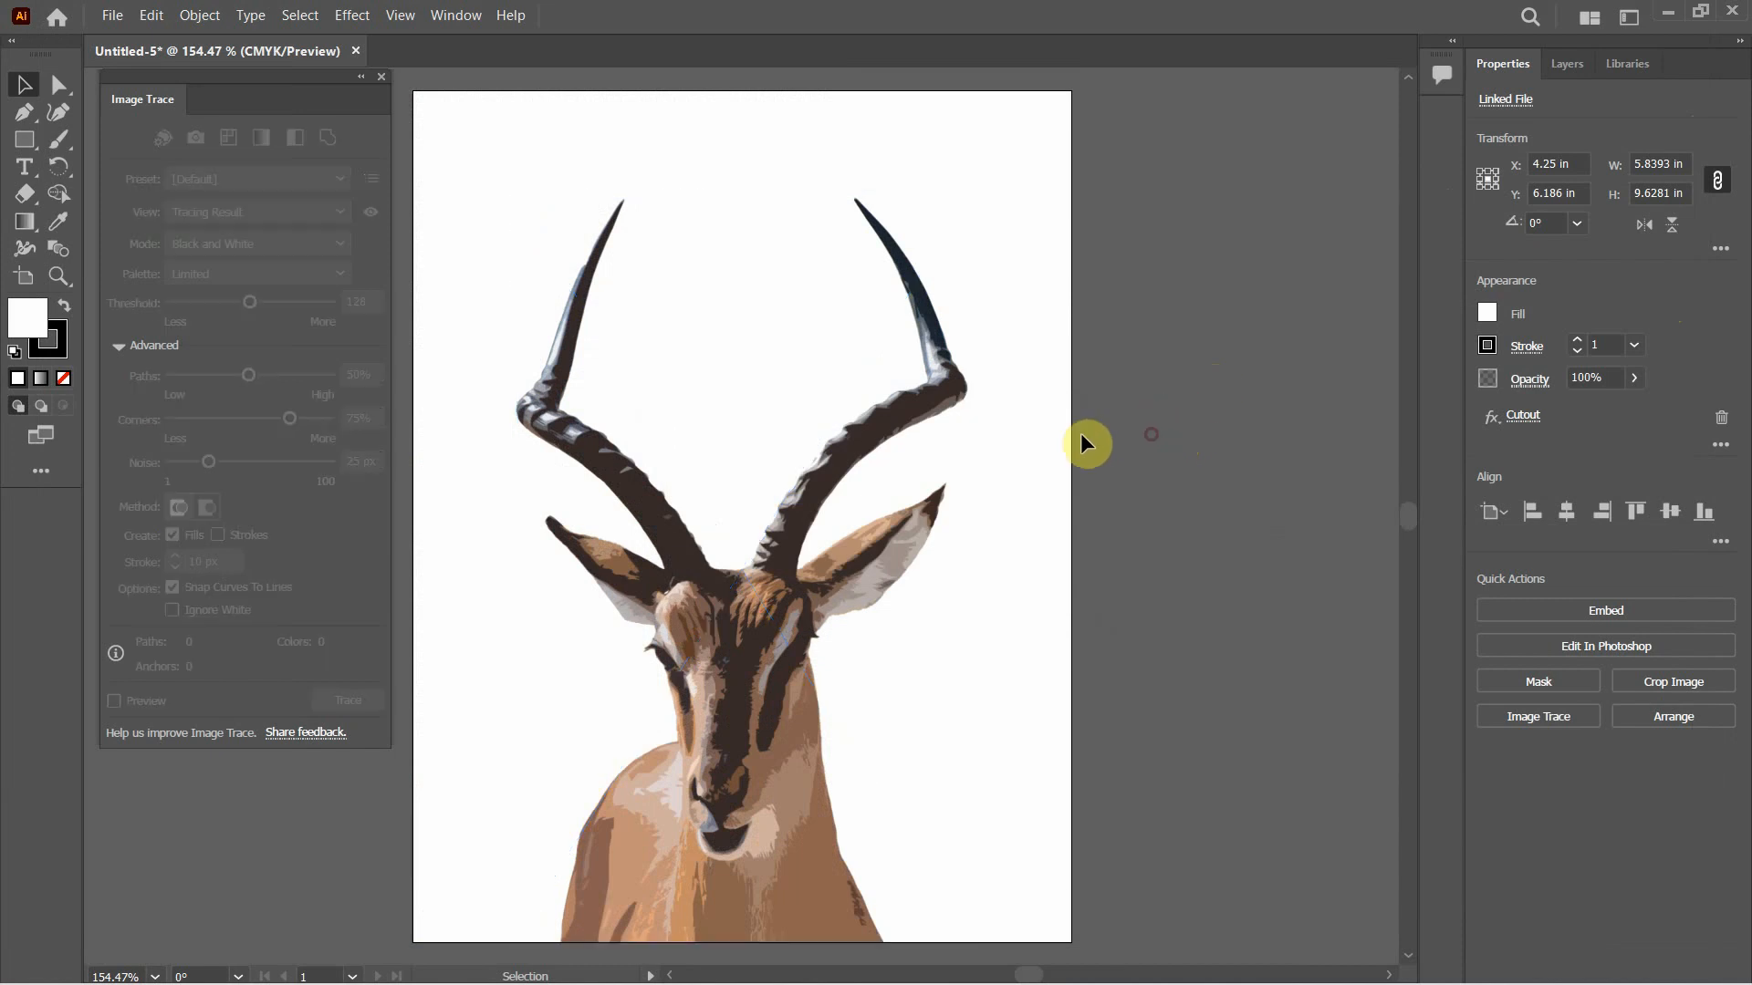
left_click(939, 400)
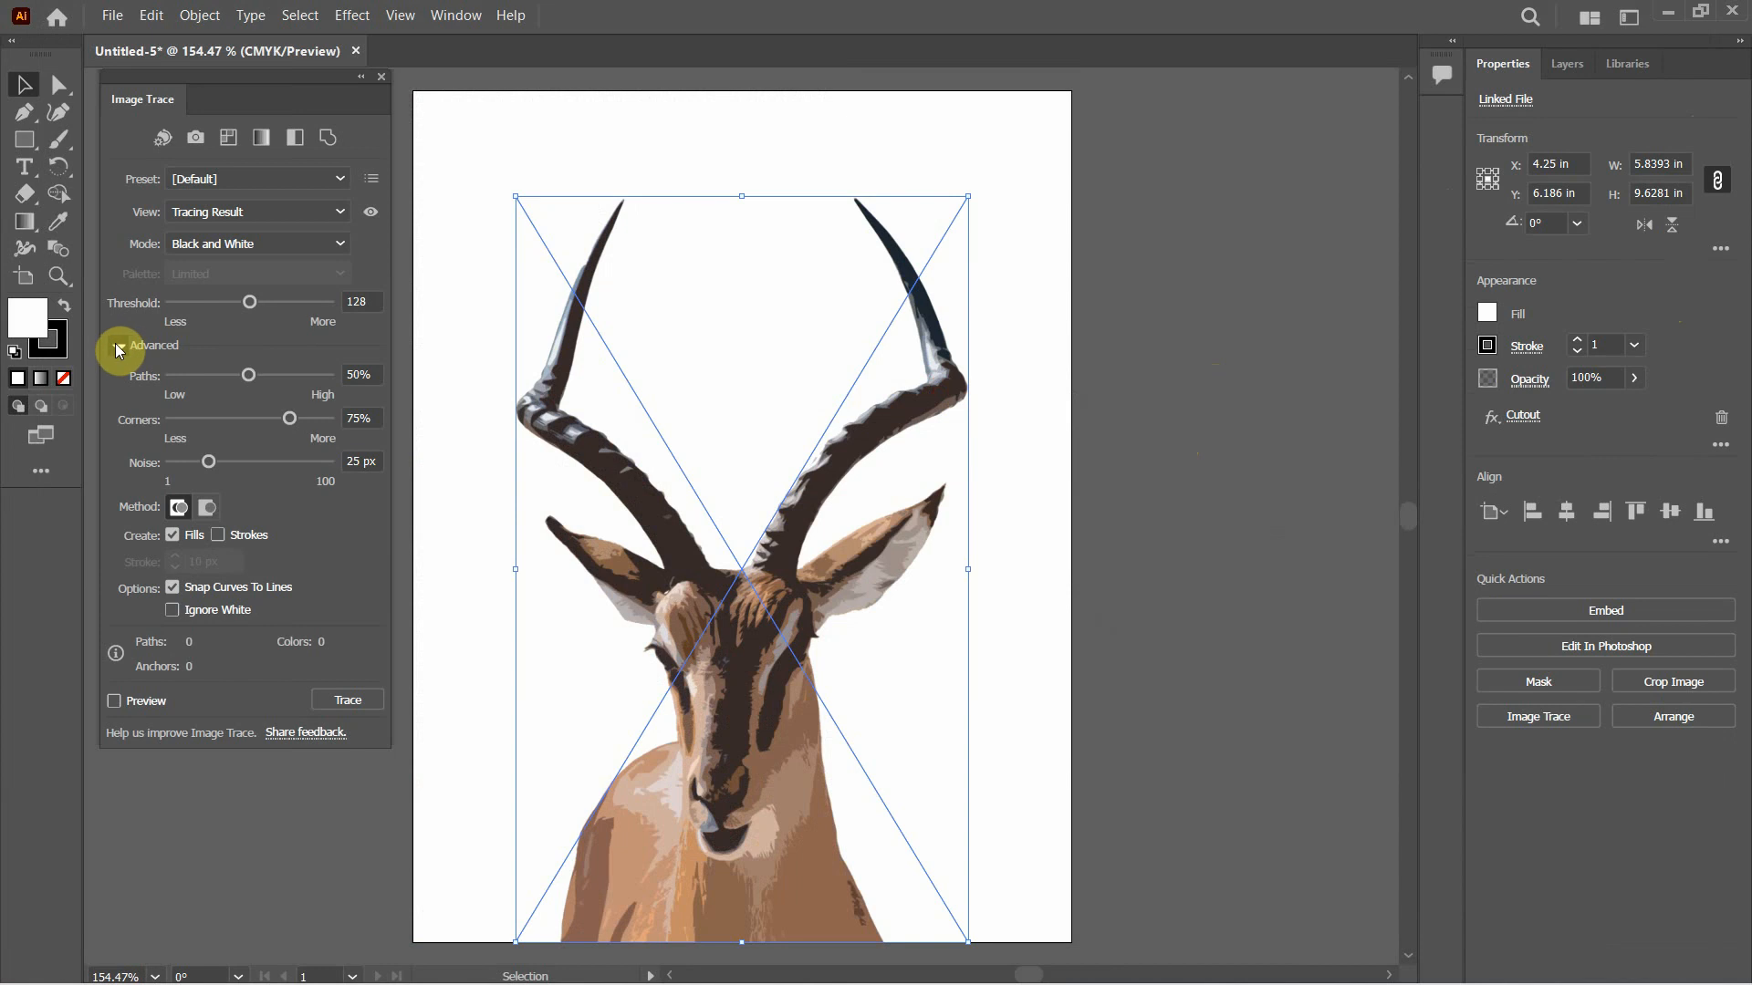
Trace the antelope image in Color mode with Corners at 20% and Noise at 80 px
left_click(303, 242)
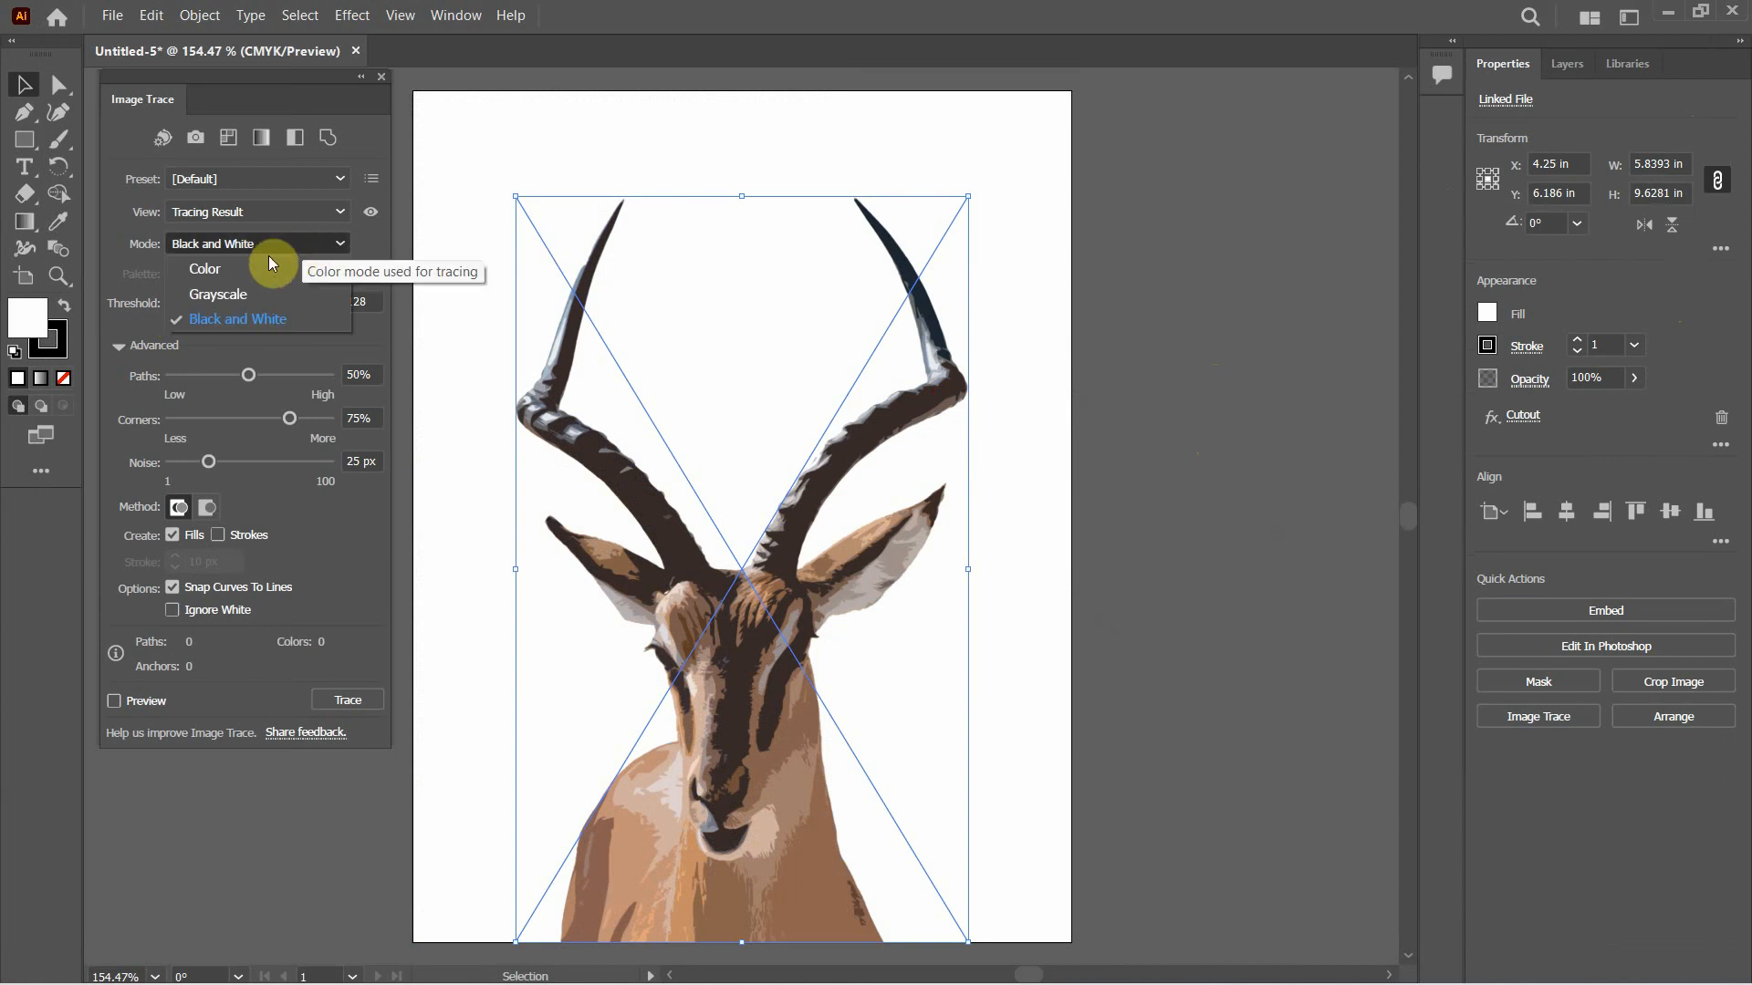
left_click(228, 268)
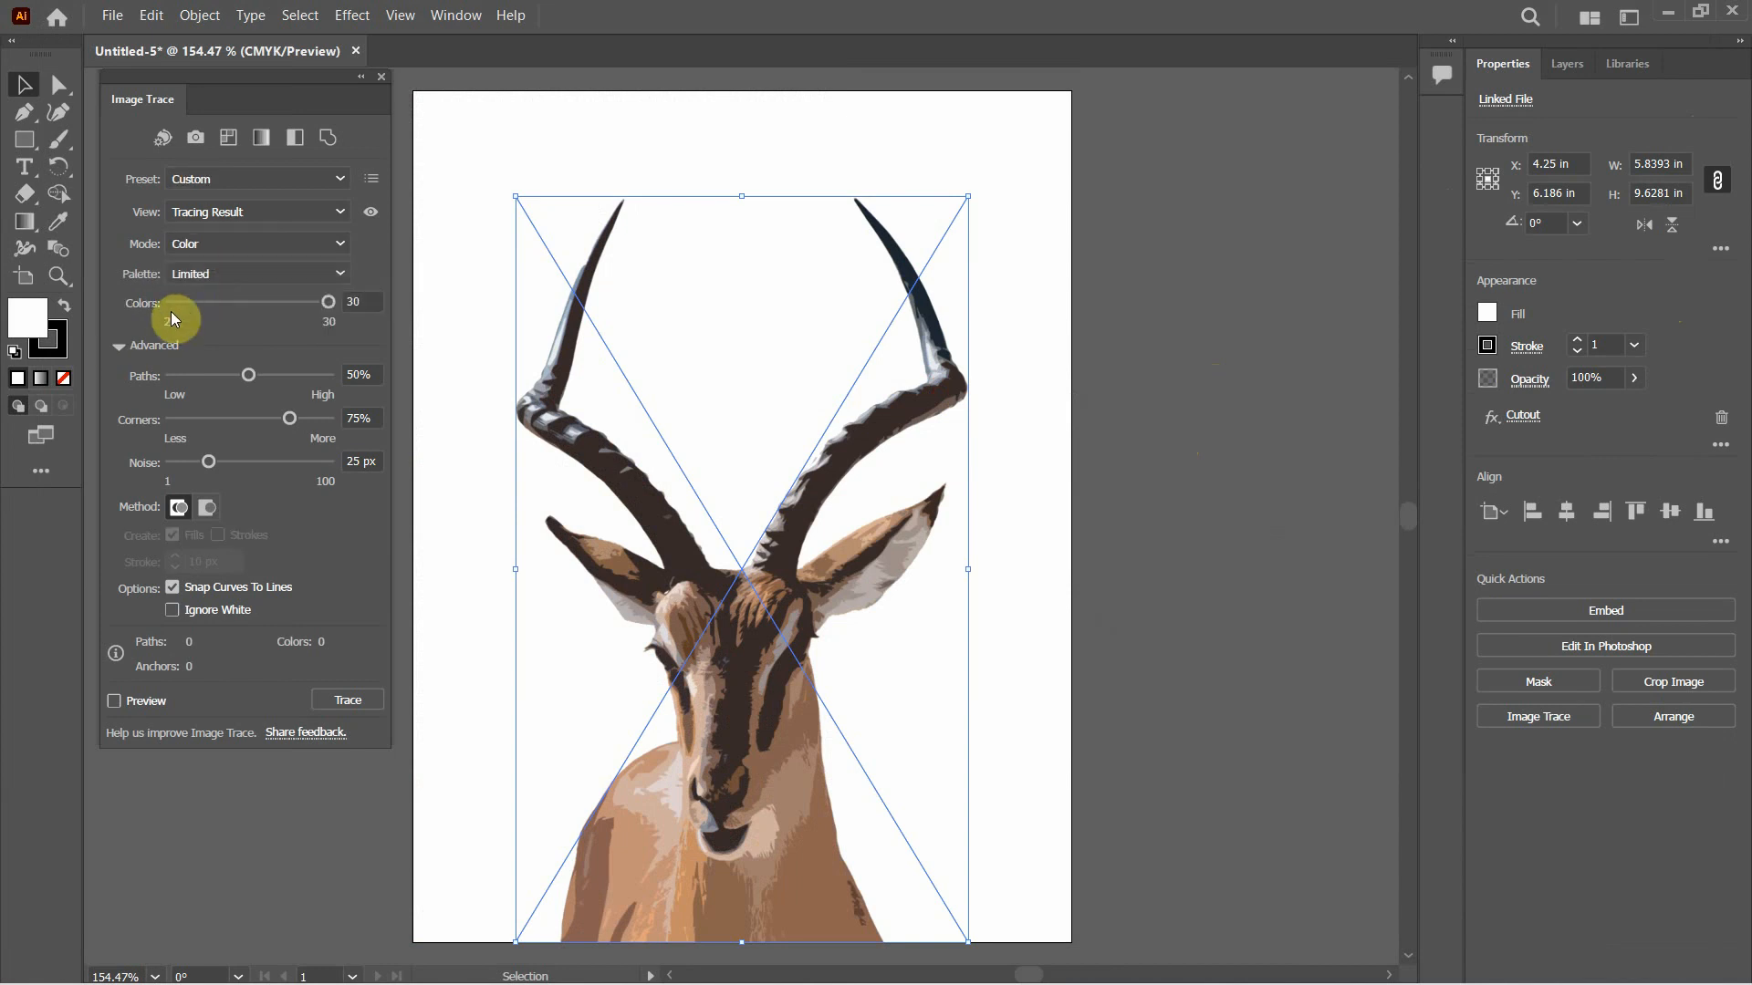
left_click(118, 346)
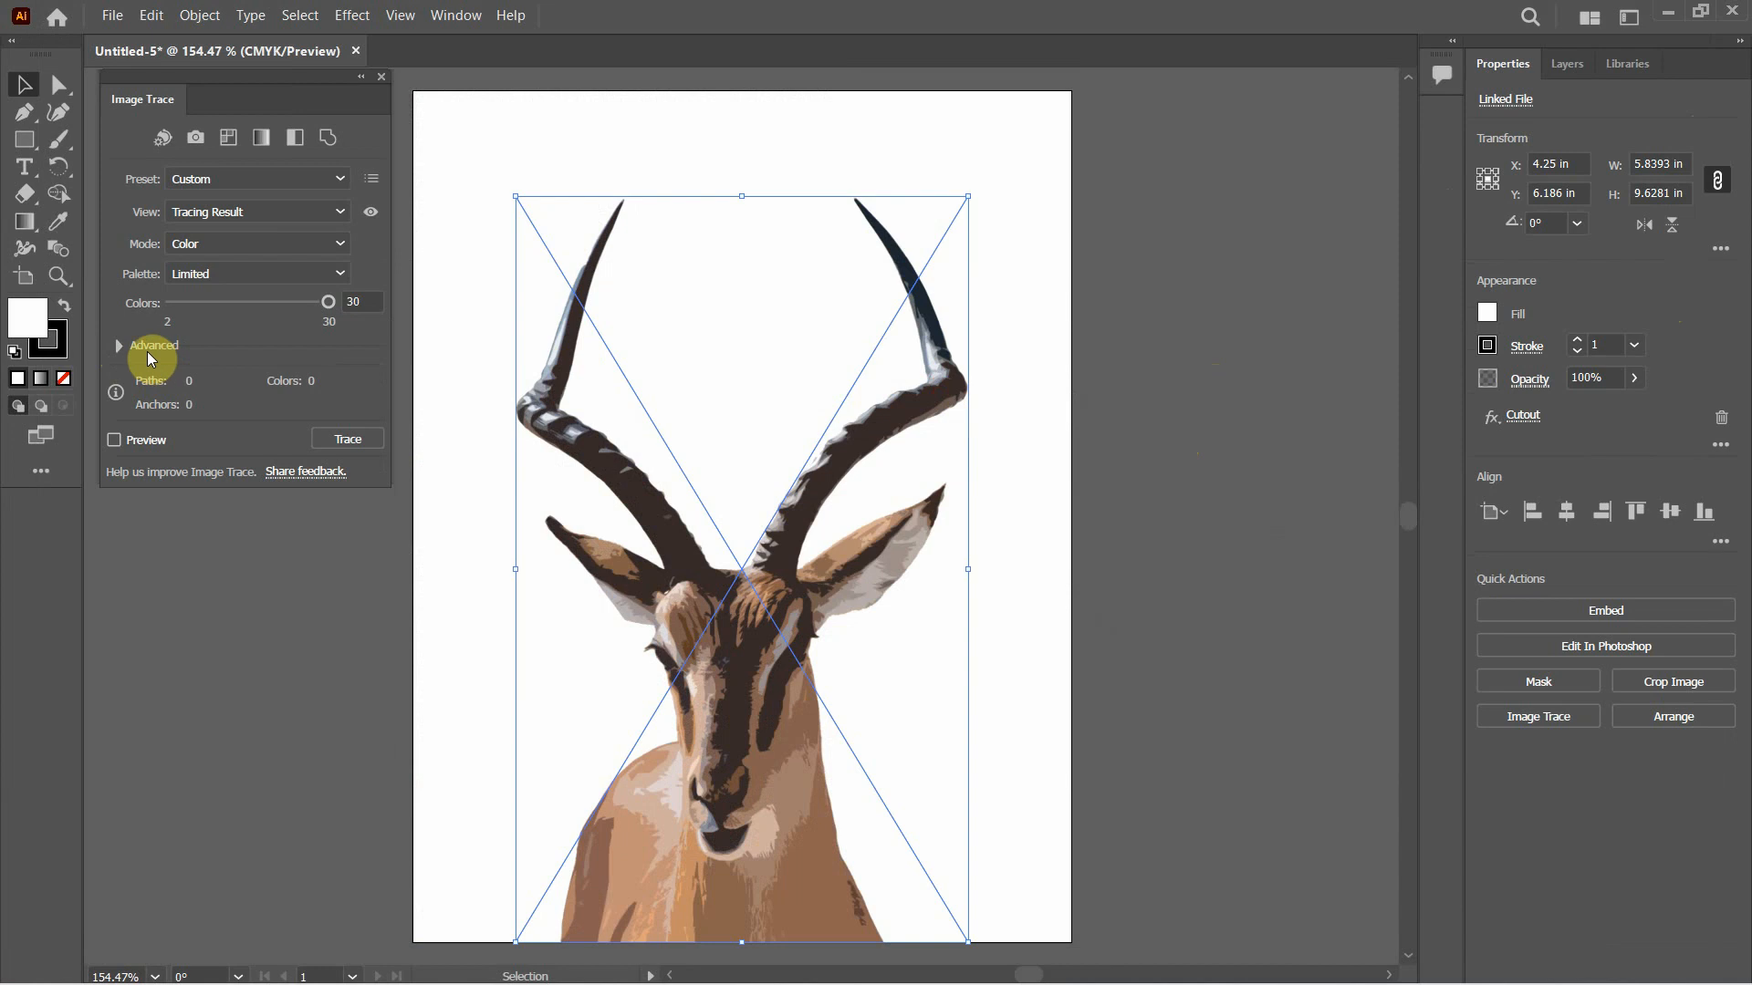
left_click(119, 345)
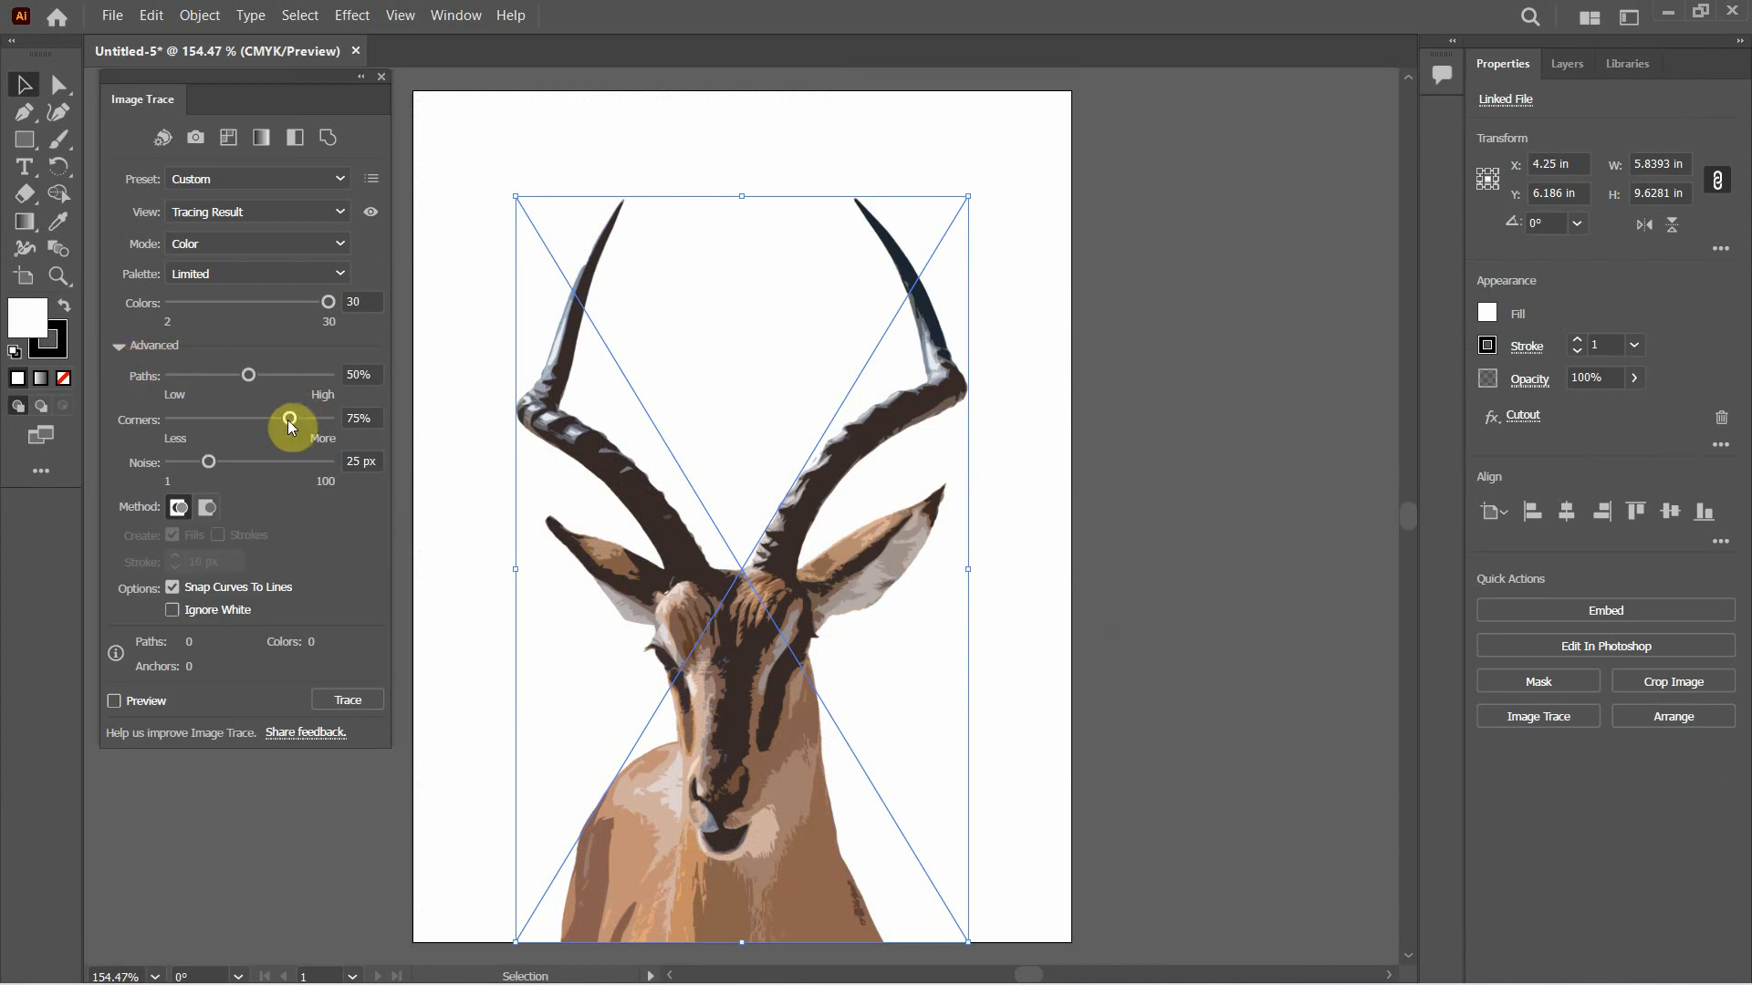
left_click_drag(287, 420, 200, 414)
left_click(347, 703)
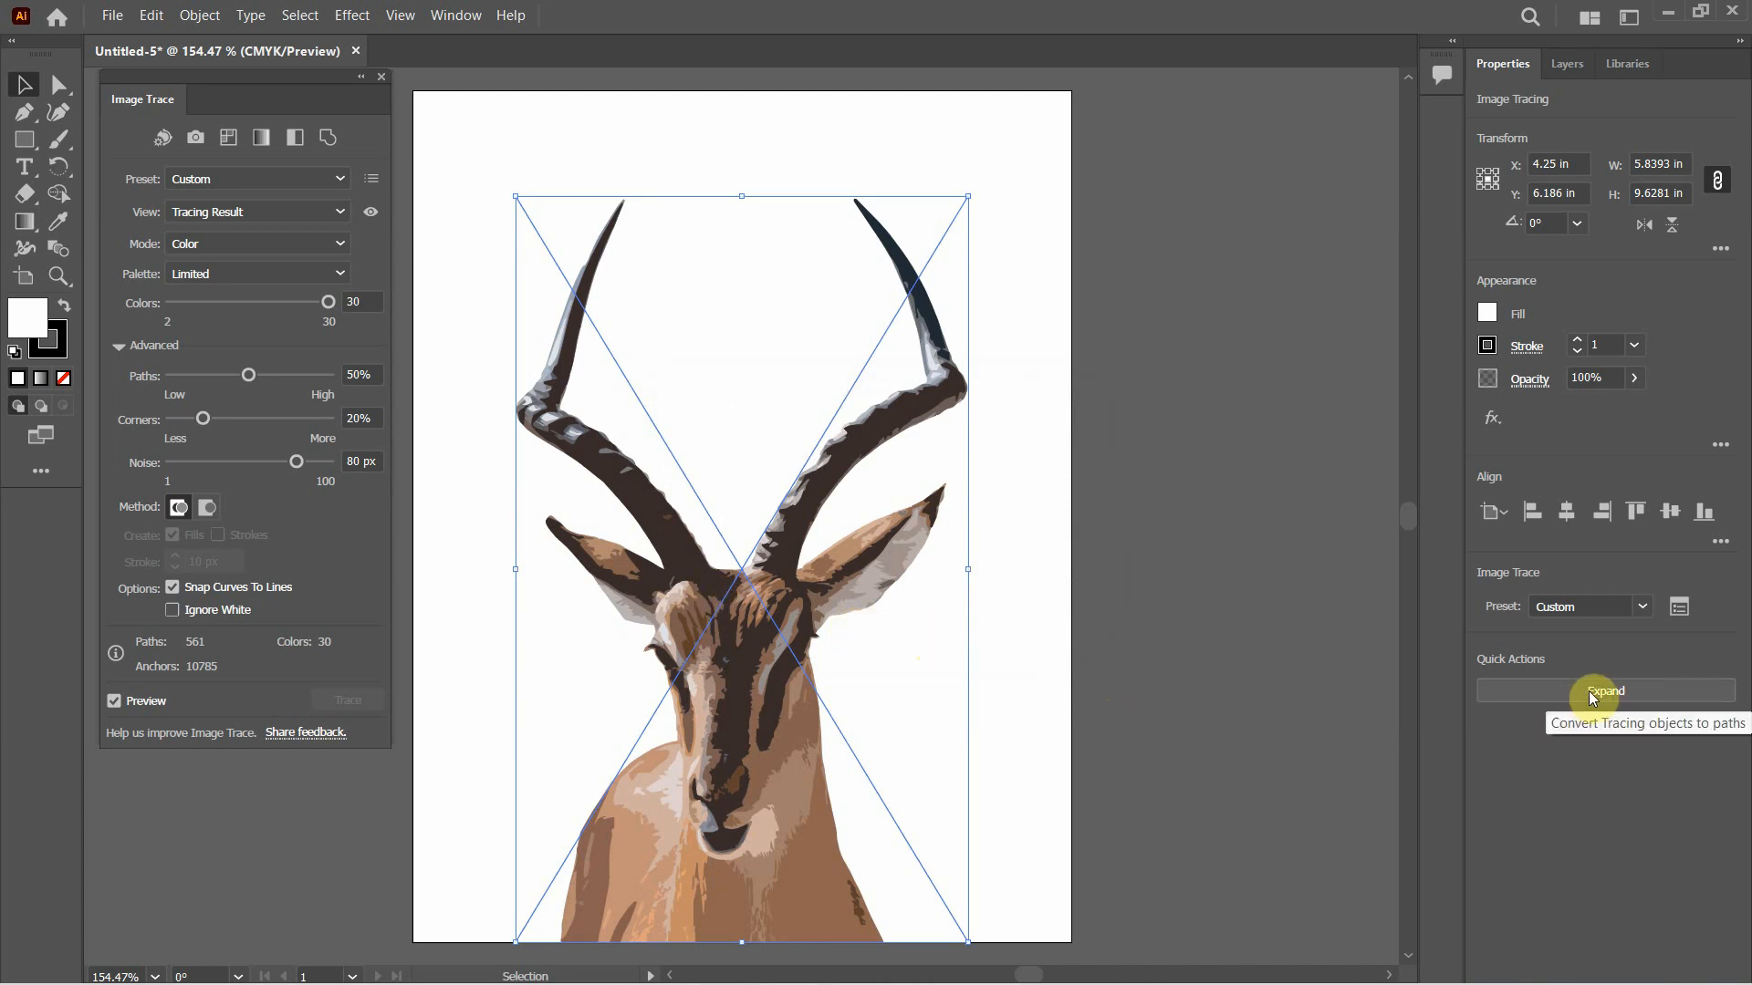
Expand the antelope's image tracing into editable vector paths
left_click(207, 12)
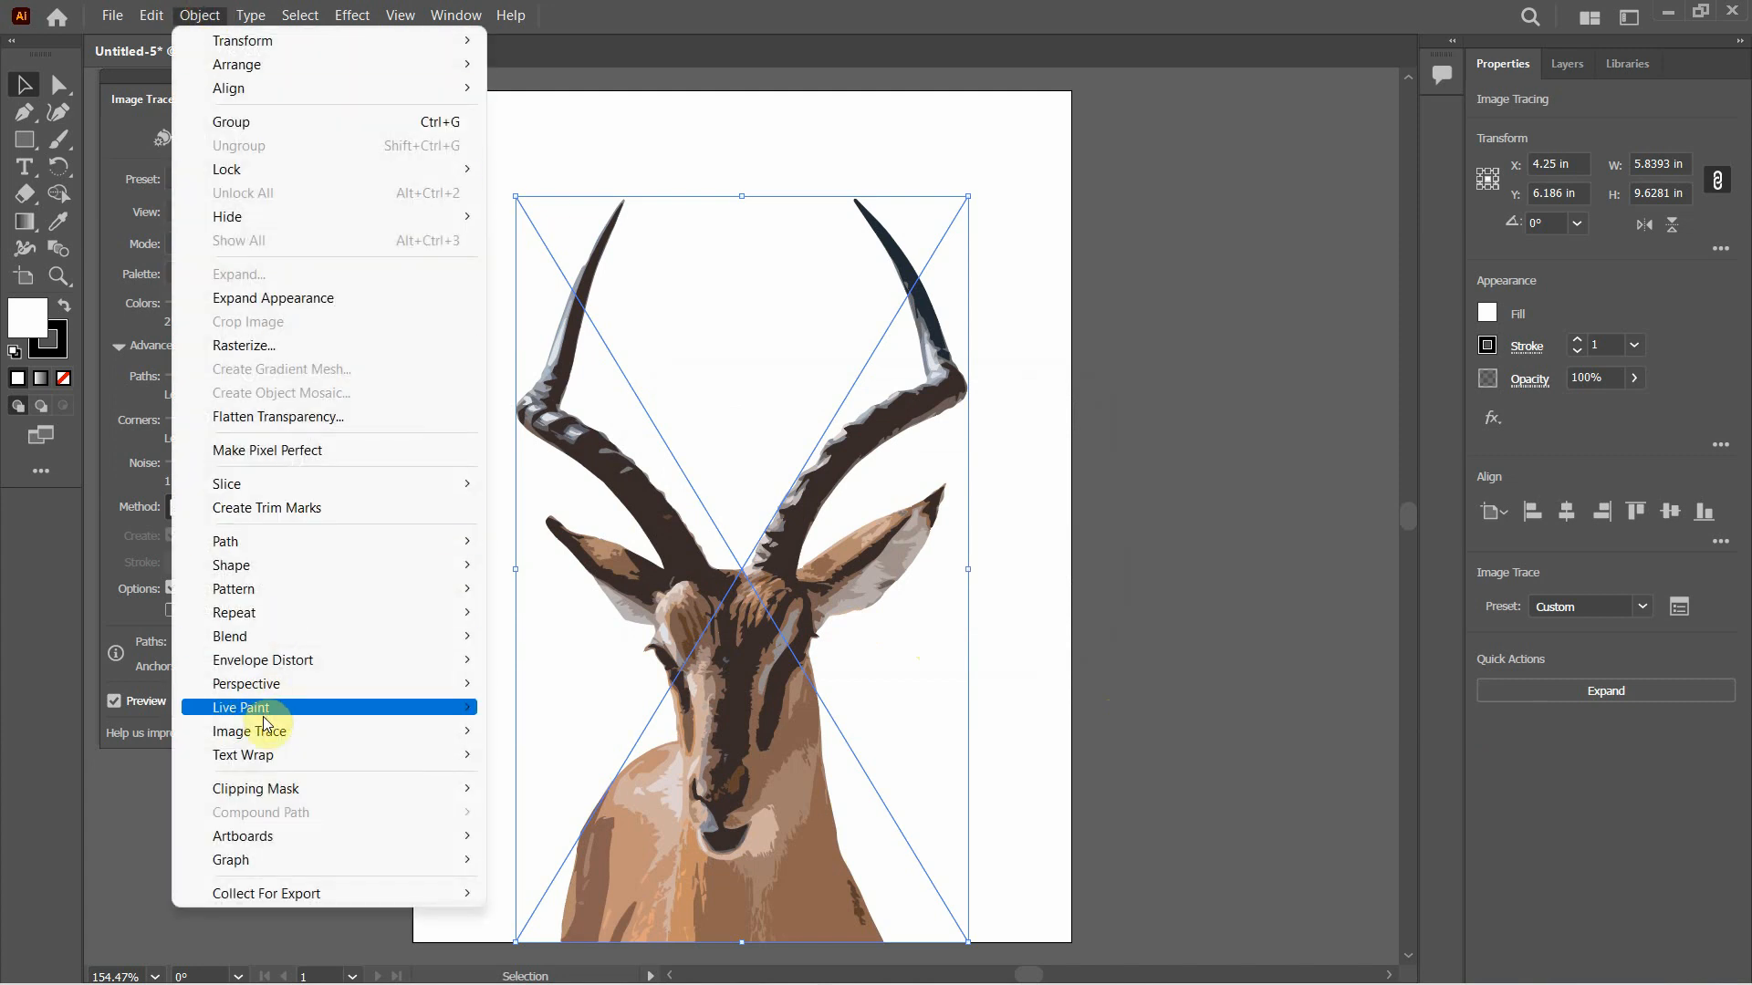
mouse_move(440, 732)
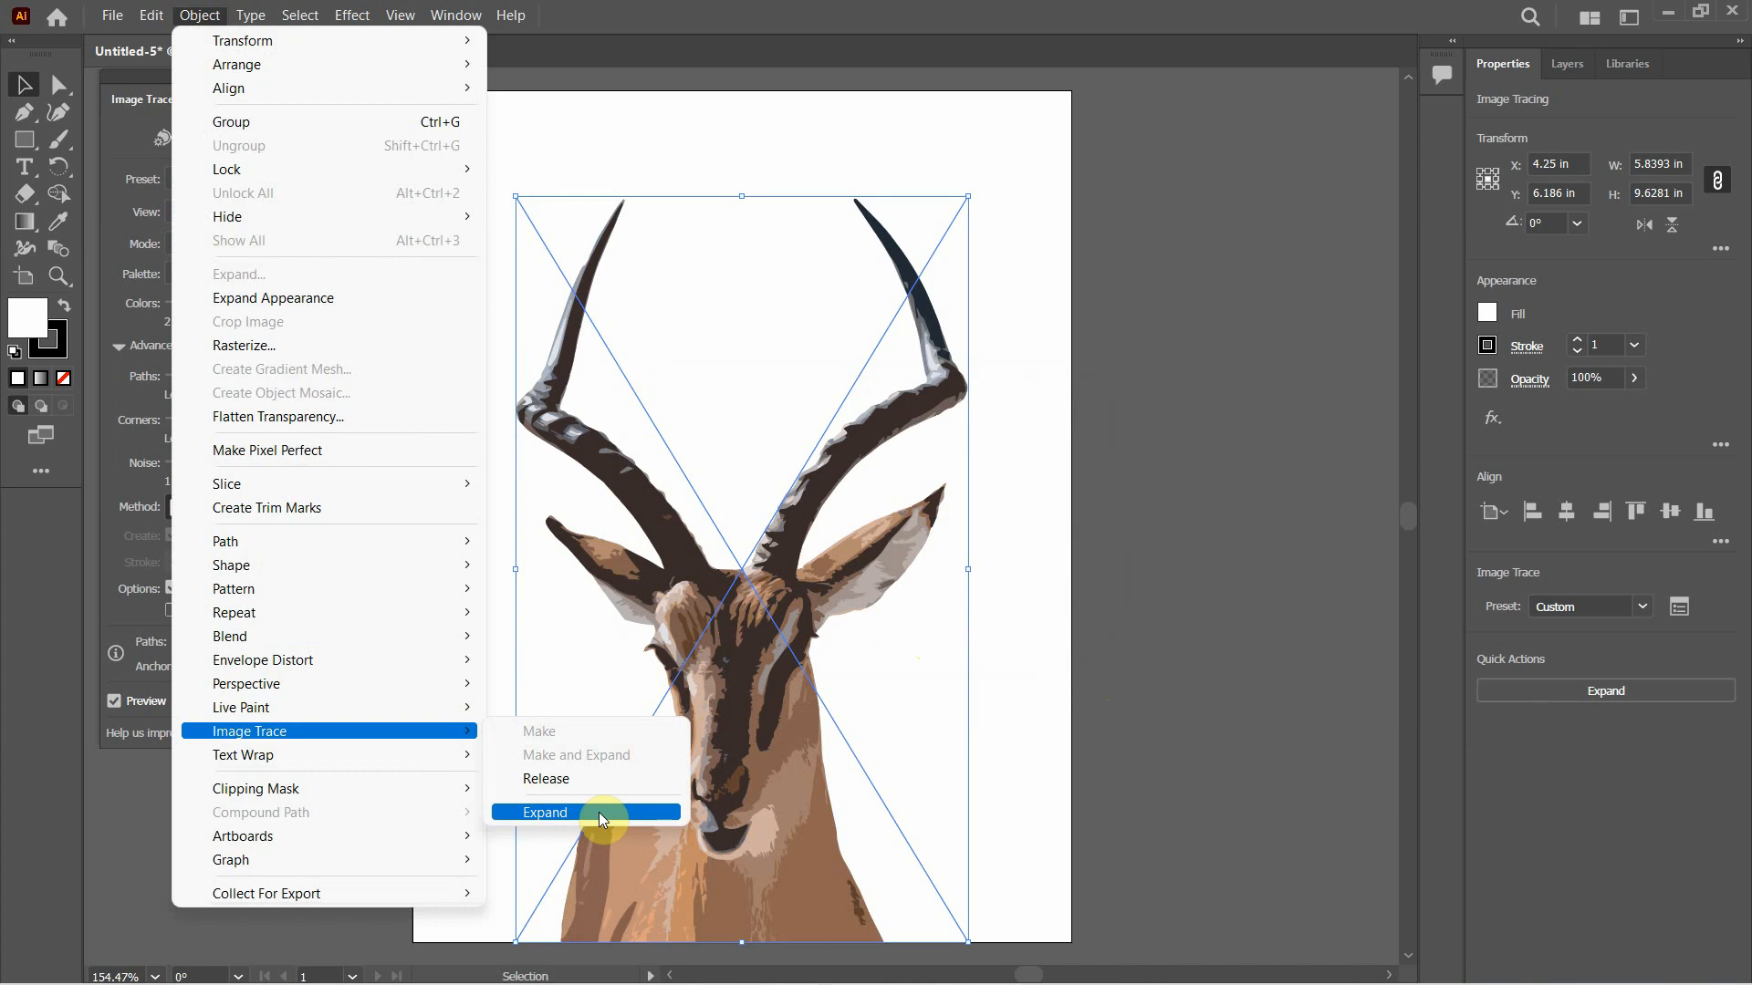
left_click(798, 615)
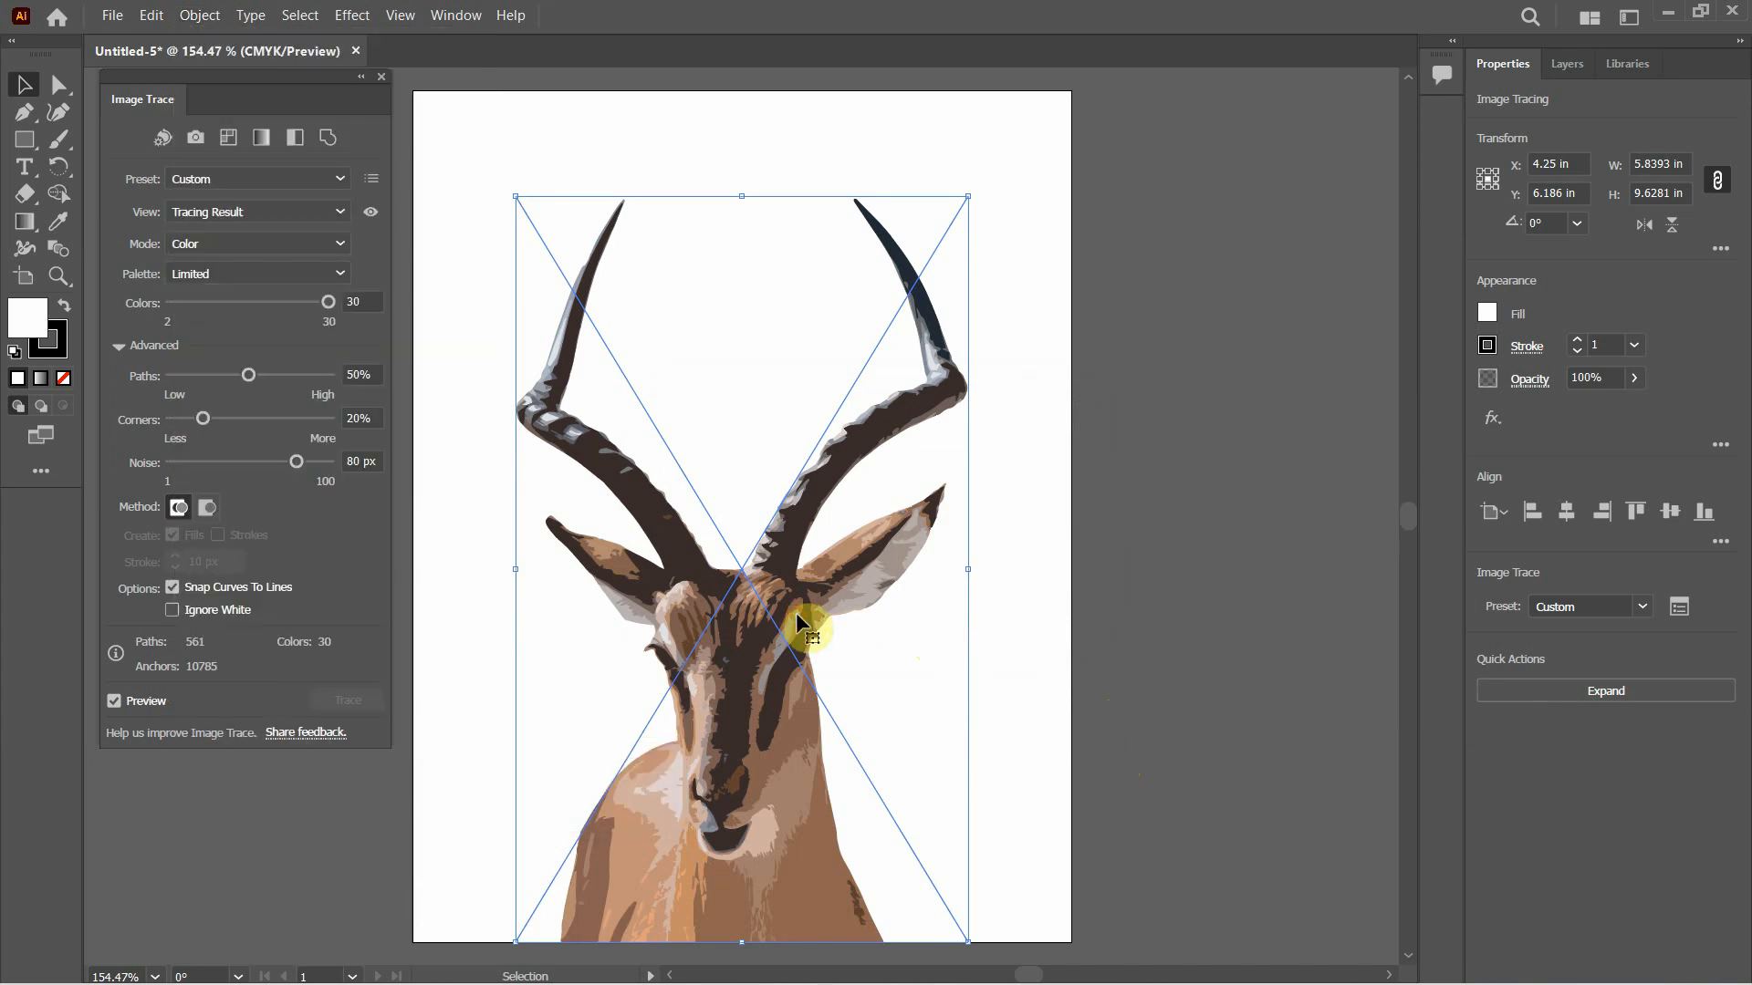
left_click(1590, 692)
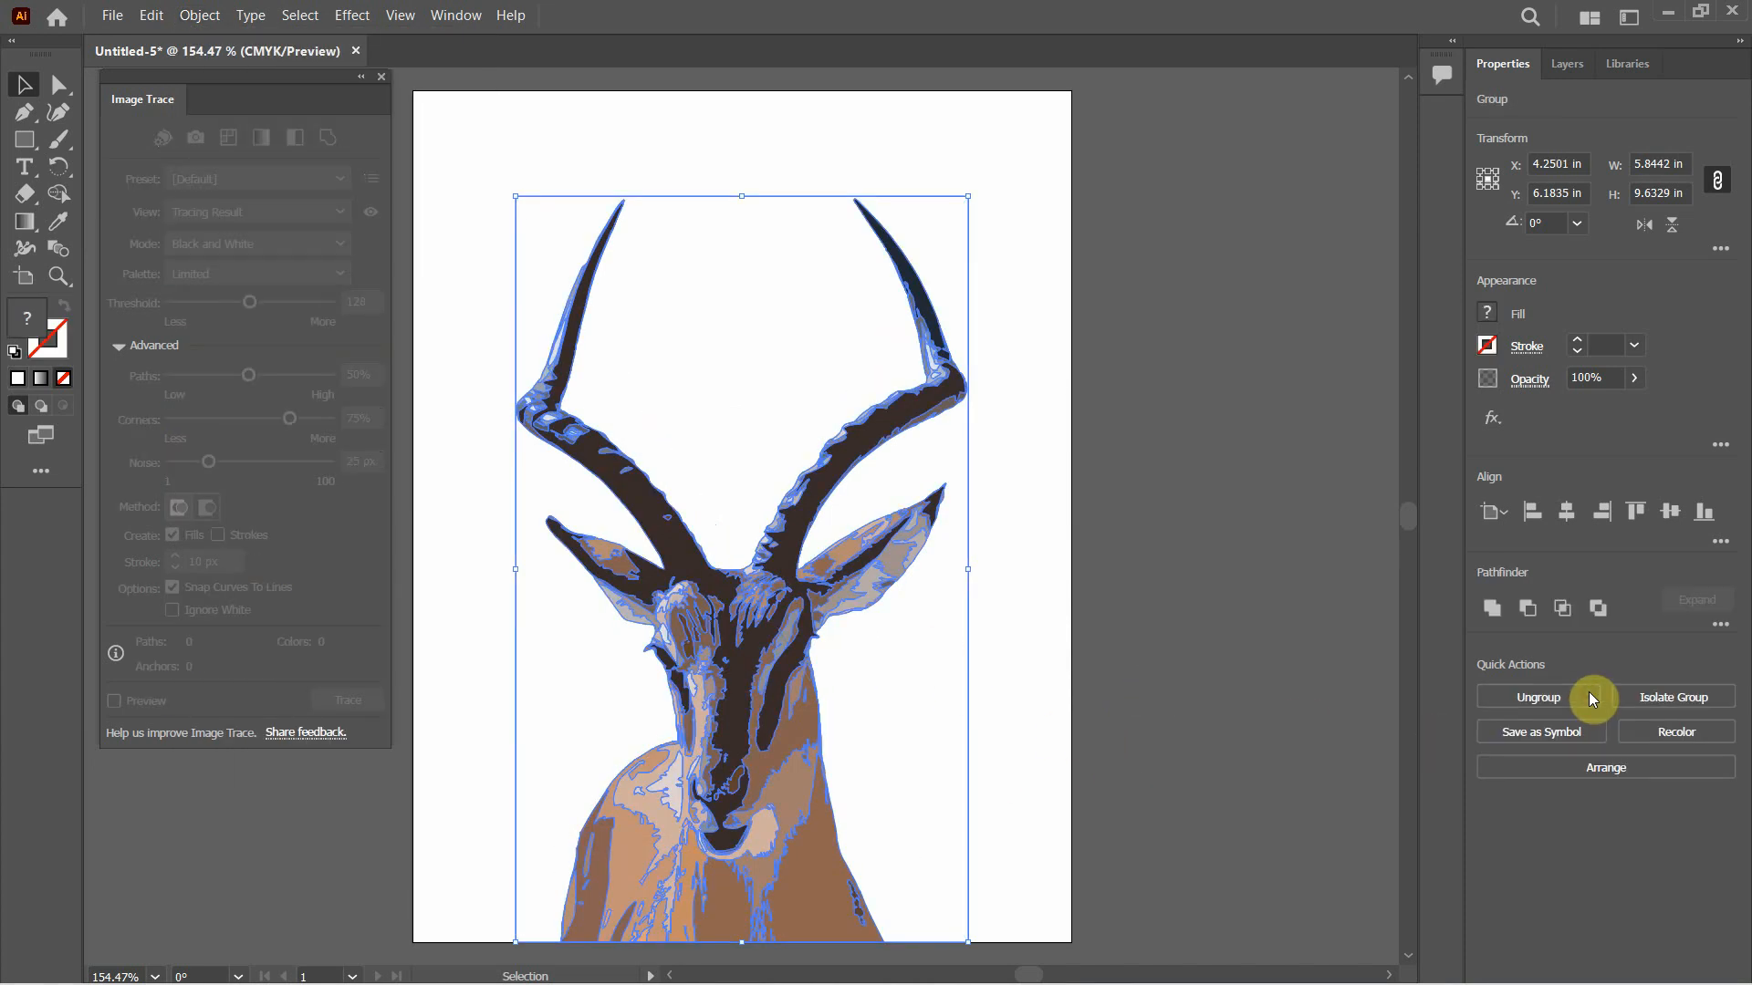
Ungroup the expanded antelope artwork into separate shapes
left_click(1159, 669)
left_click(769, 534)
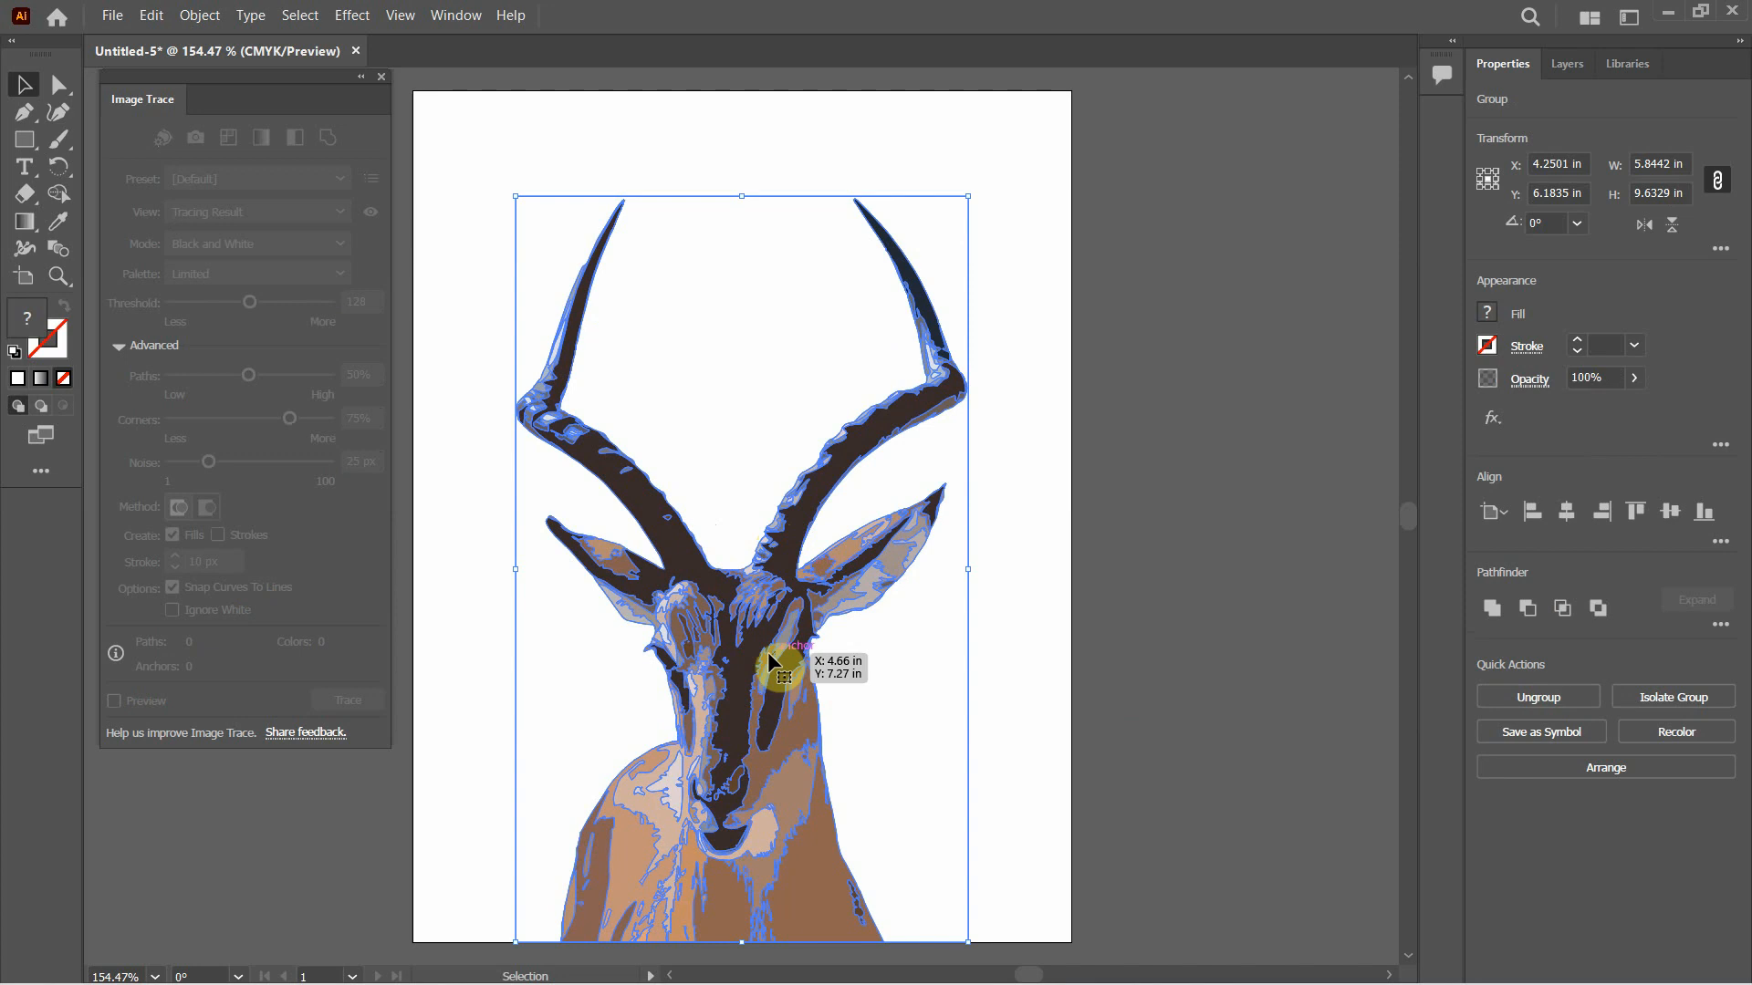
right_click(752, 649)
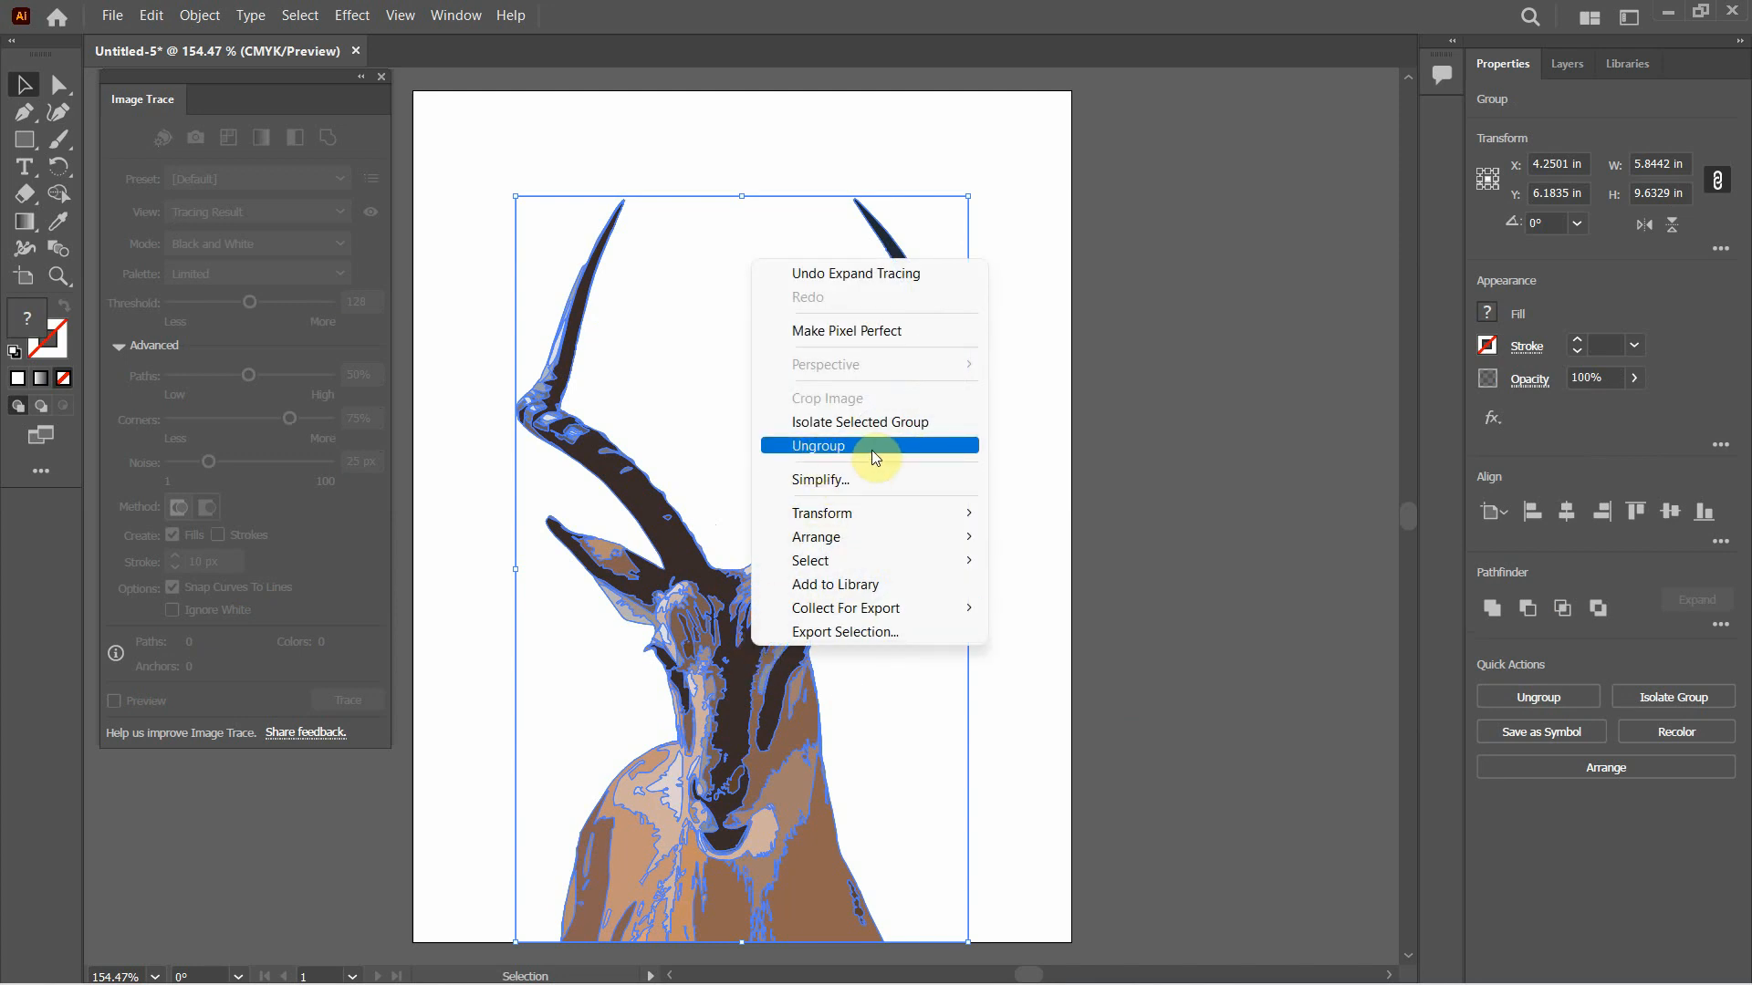
left_click(1173, 590)
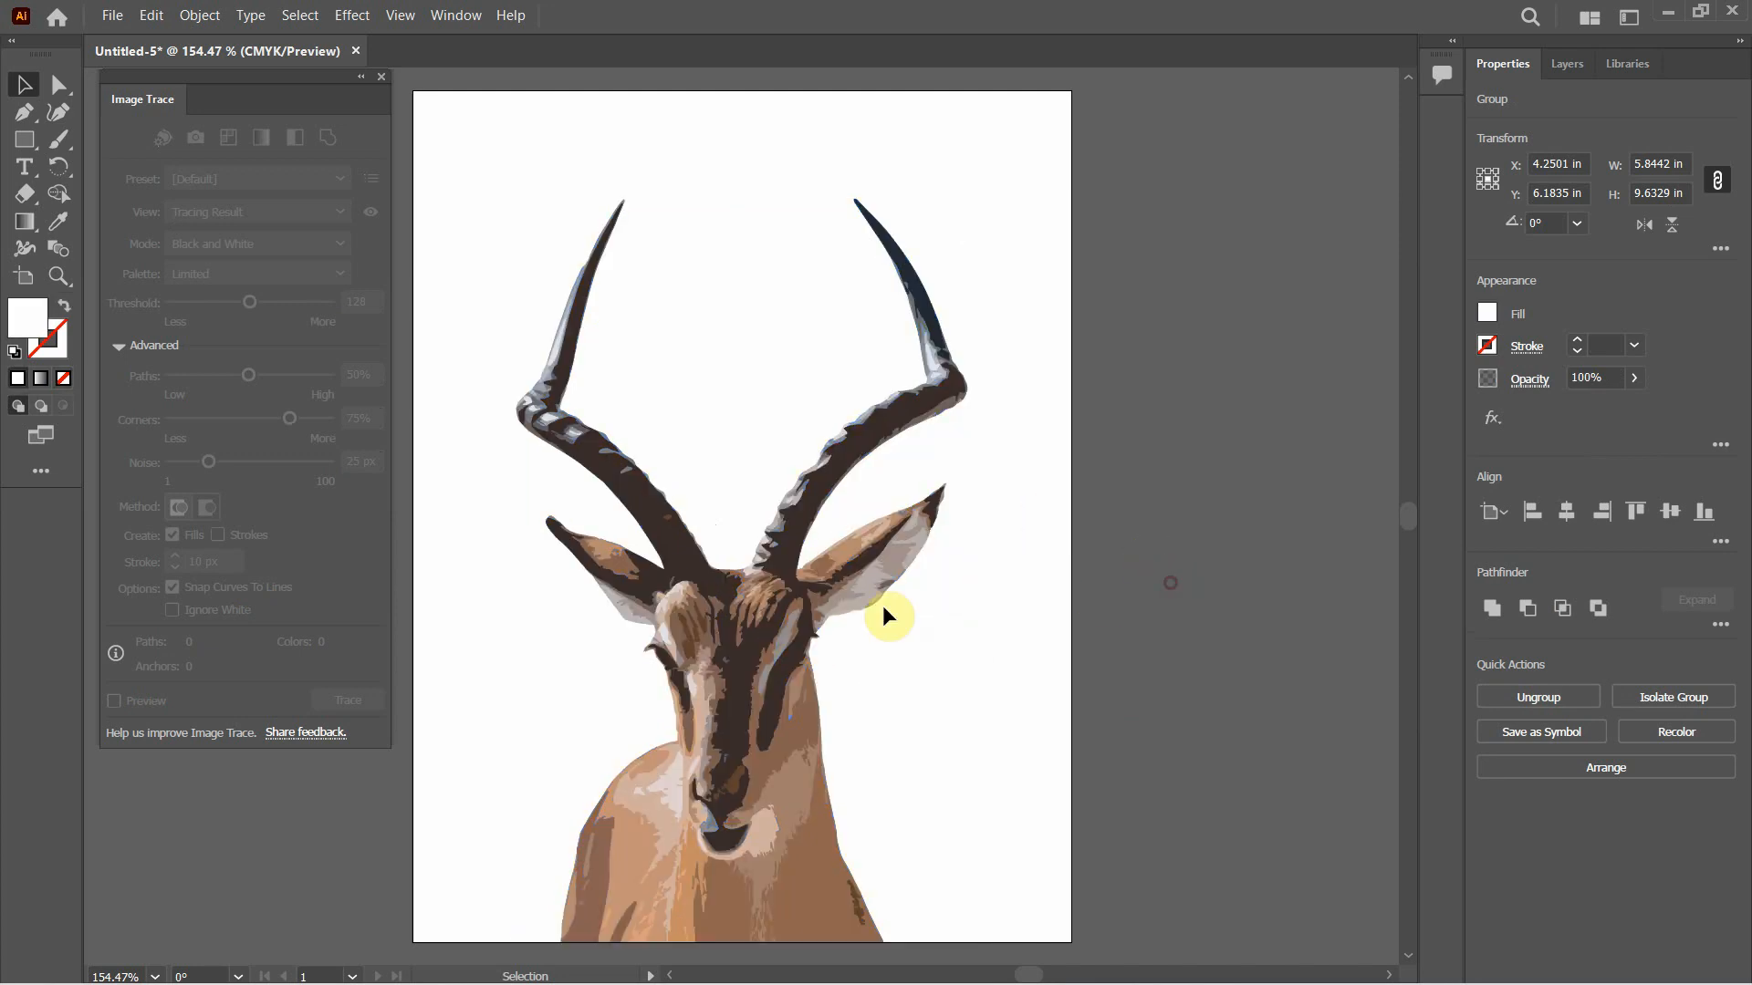
left_click(796, 628)
left_click(1511, 697)
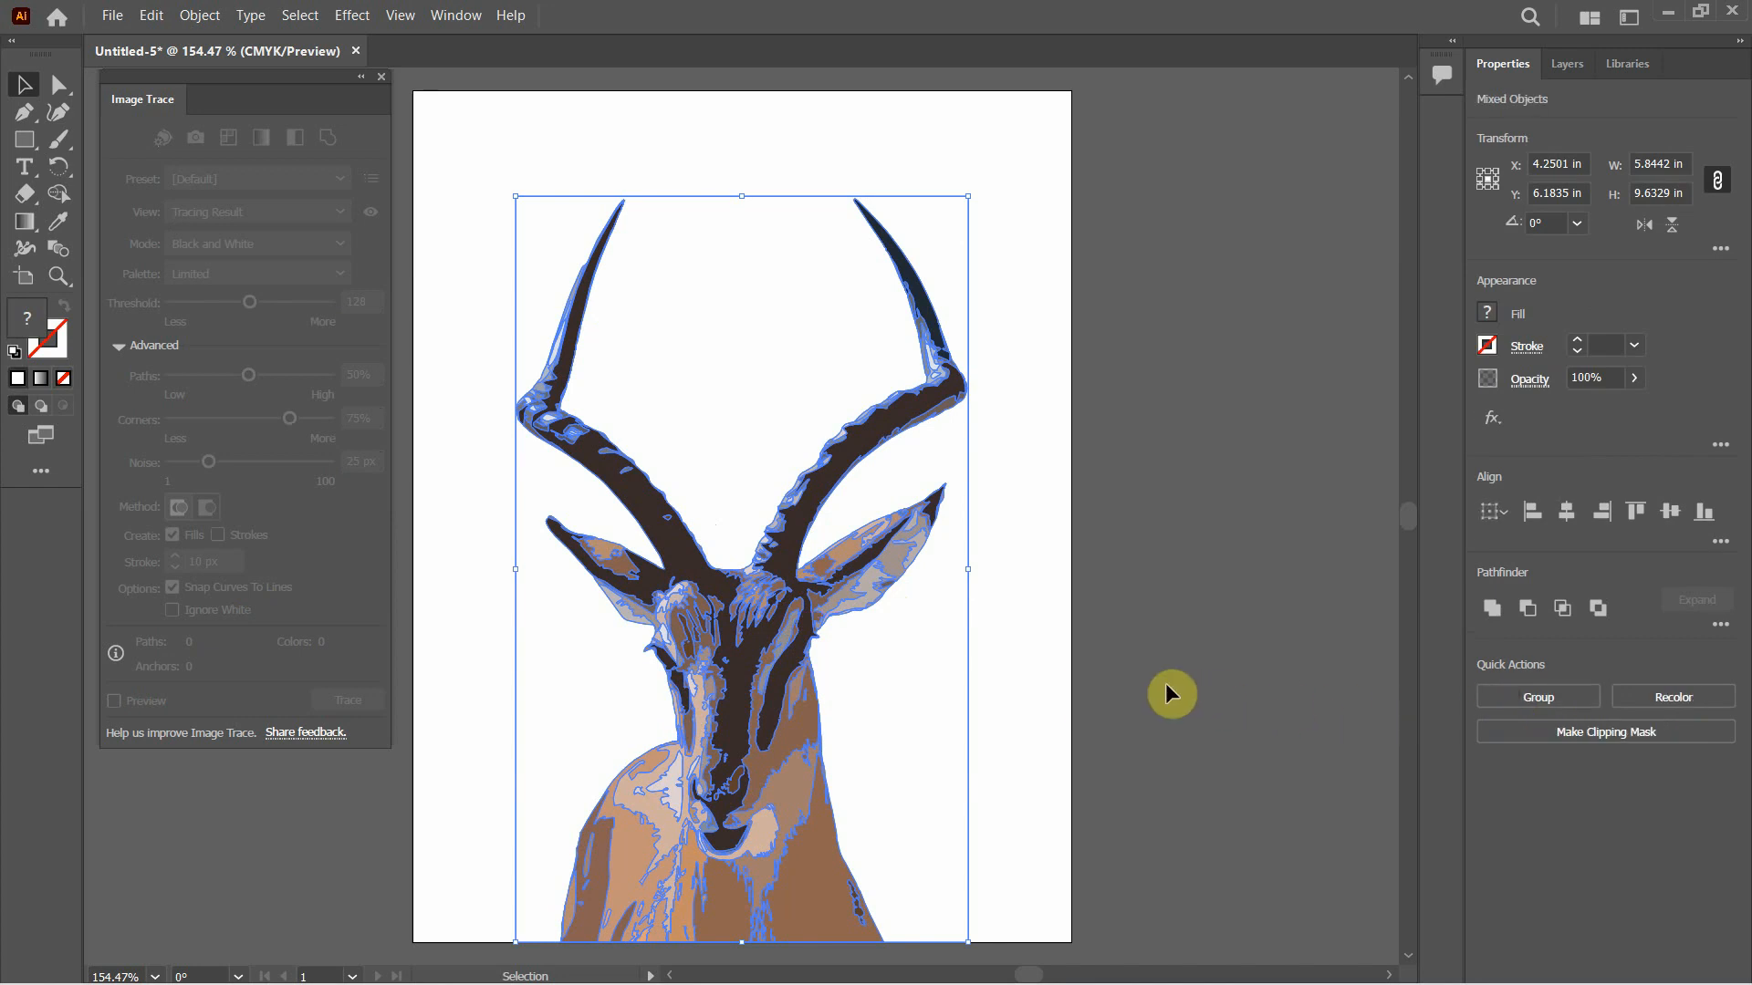
Select single shapes on the antelope's face and horns to examine the separate paths, and clear the selection
left_click(1167, 691)
left_click(792, 734)
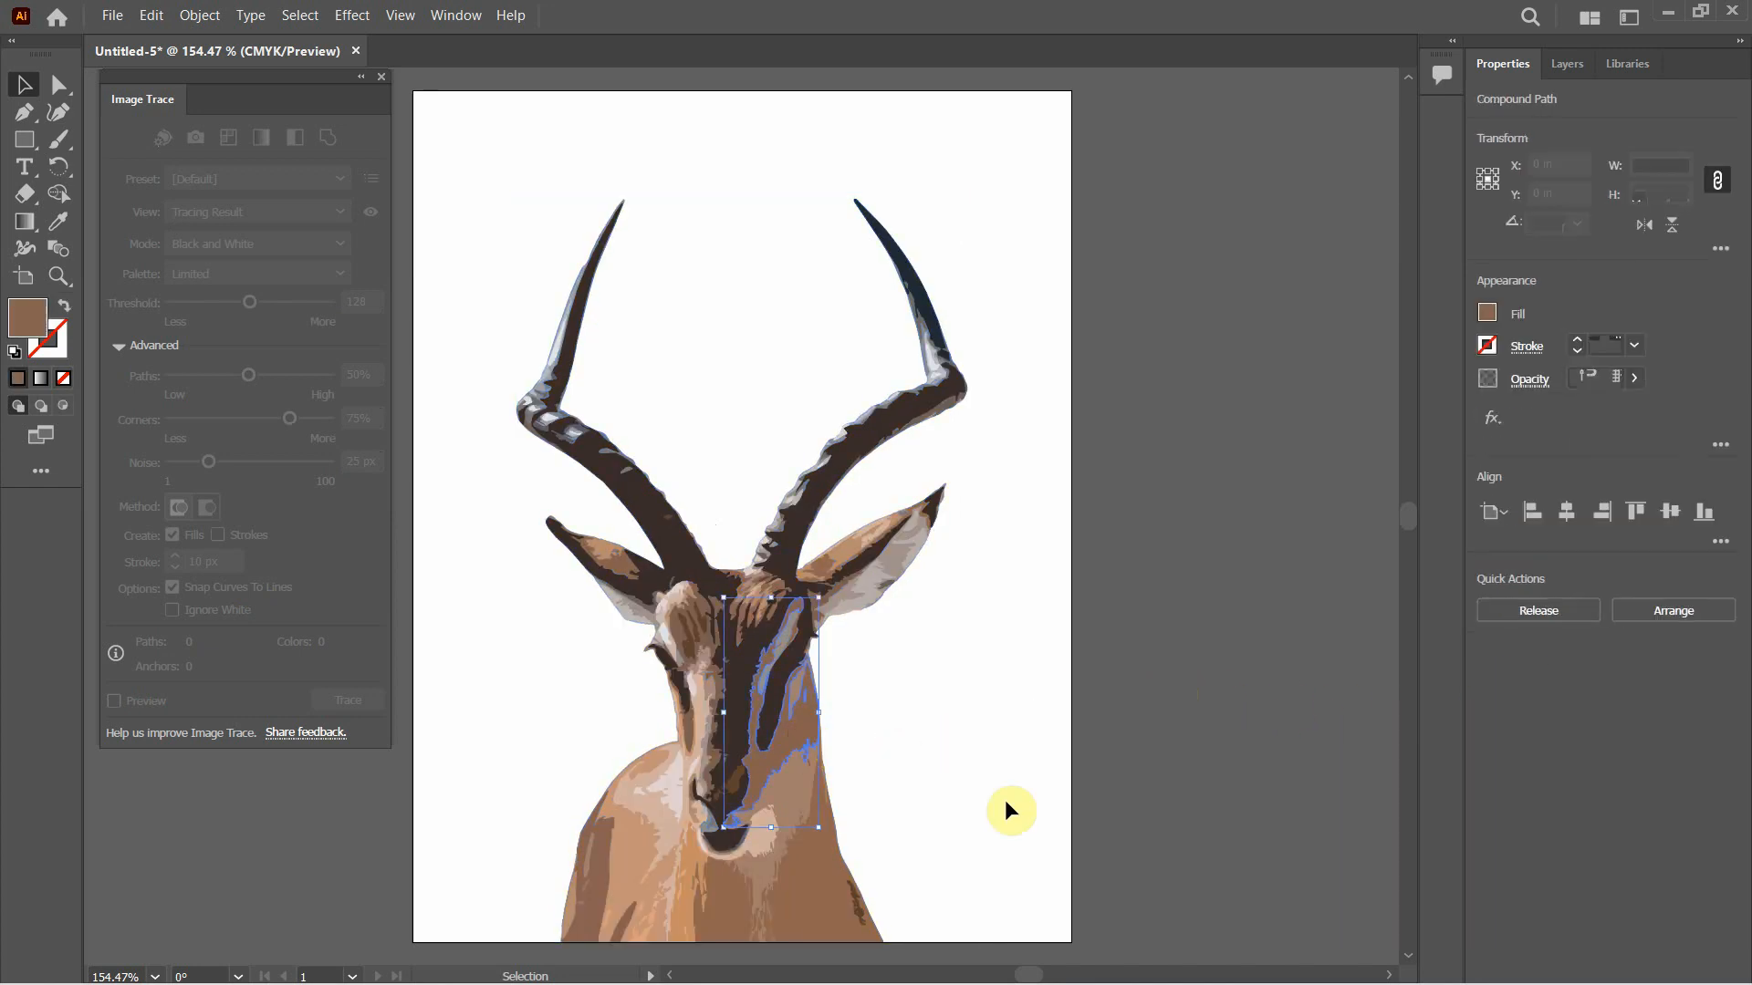
left_click(820, 463)
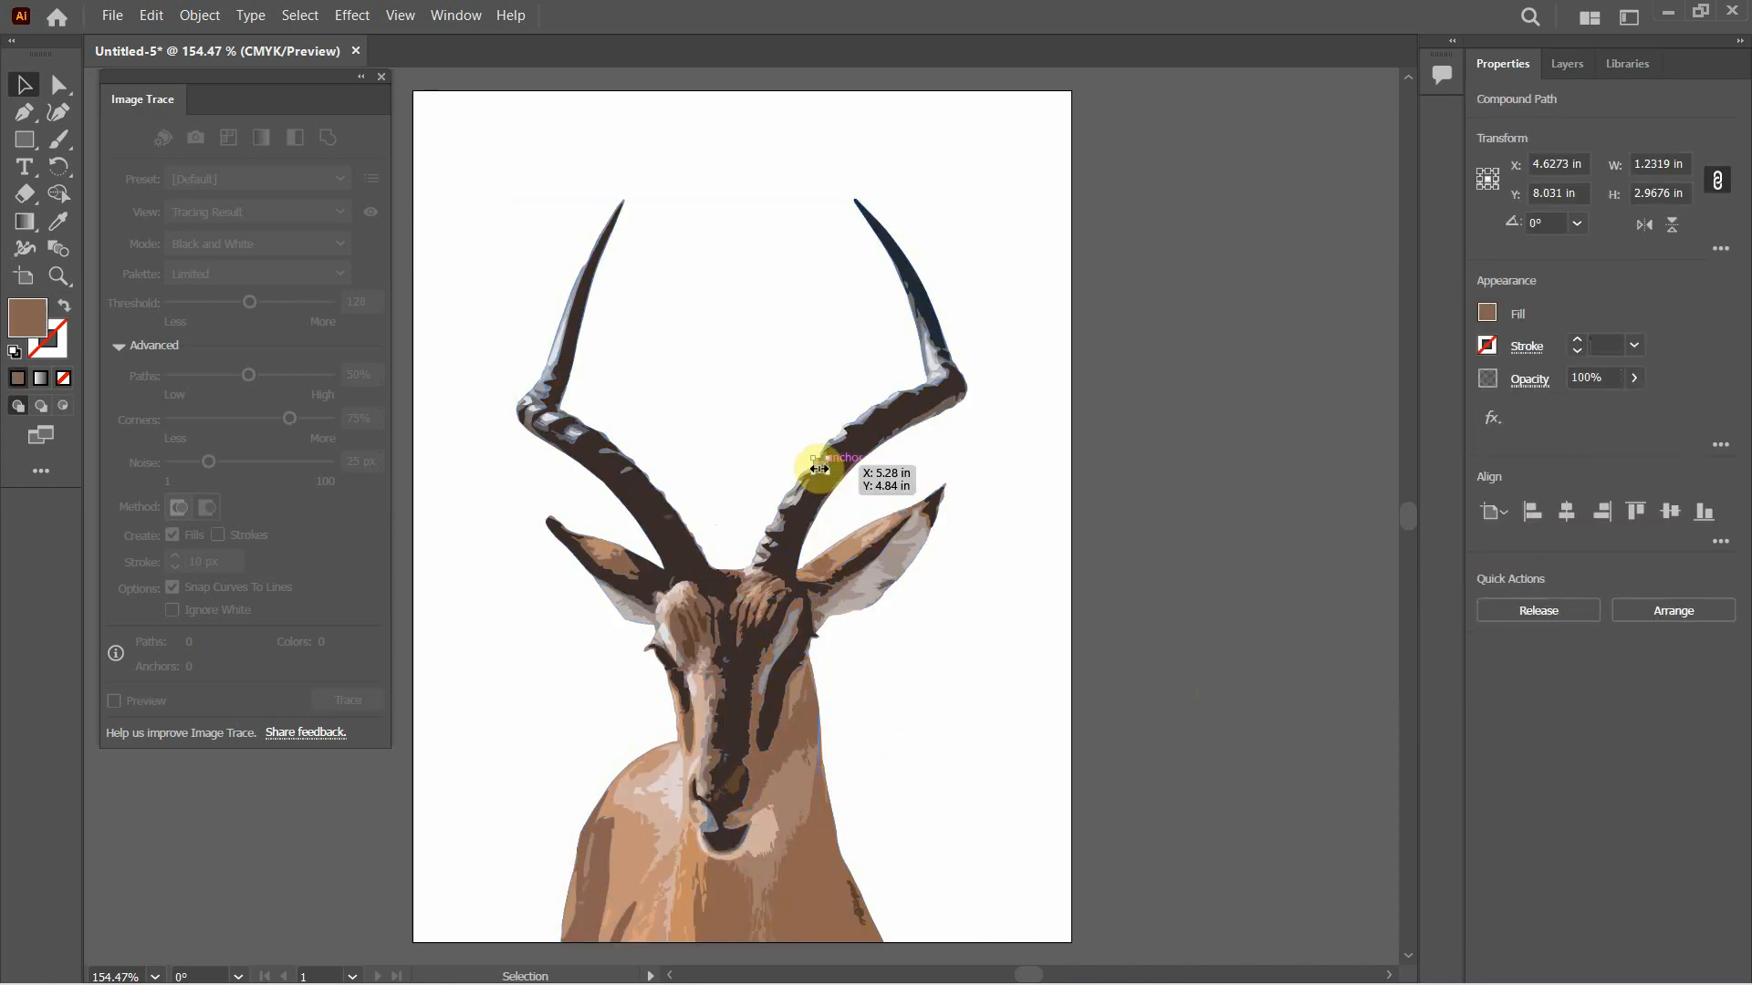
left_click(655, 508)
left_click(1041, 534)
Try to unite the orange chest stripe with the adjoining pale tan chest and muzzle shape, and undo the merge
scroll(1021, 545, "down", 2)
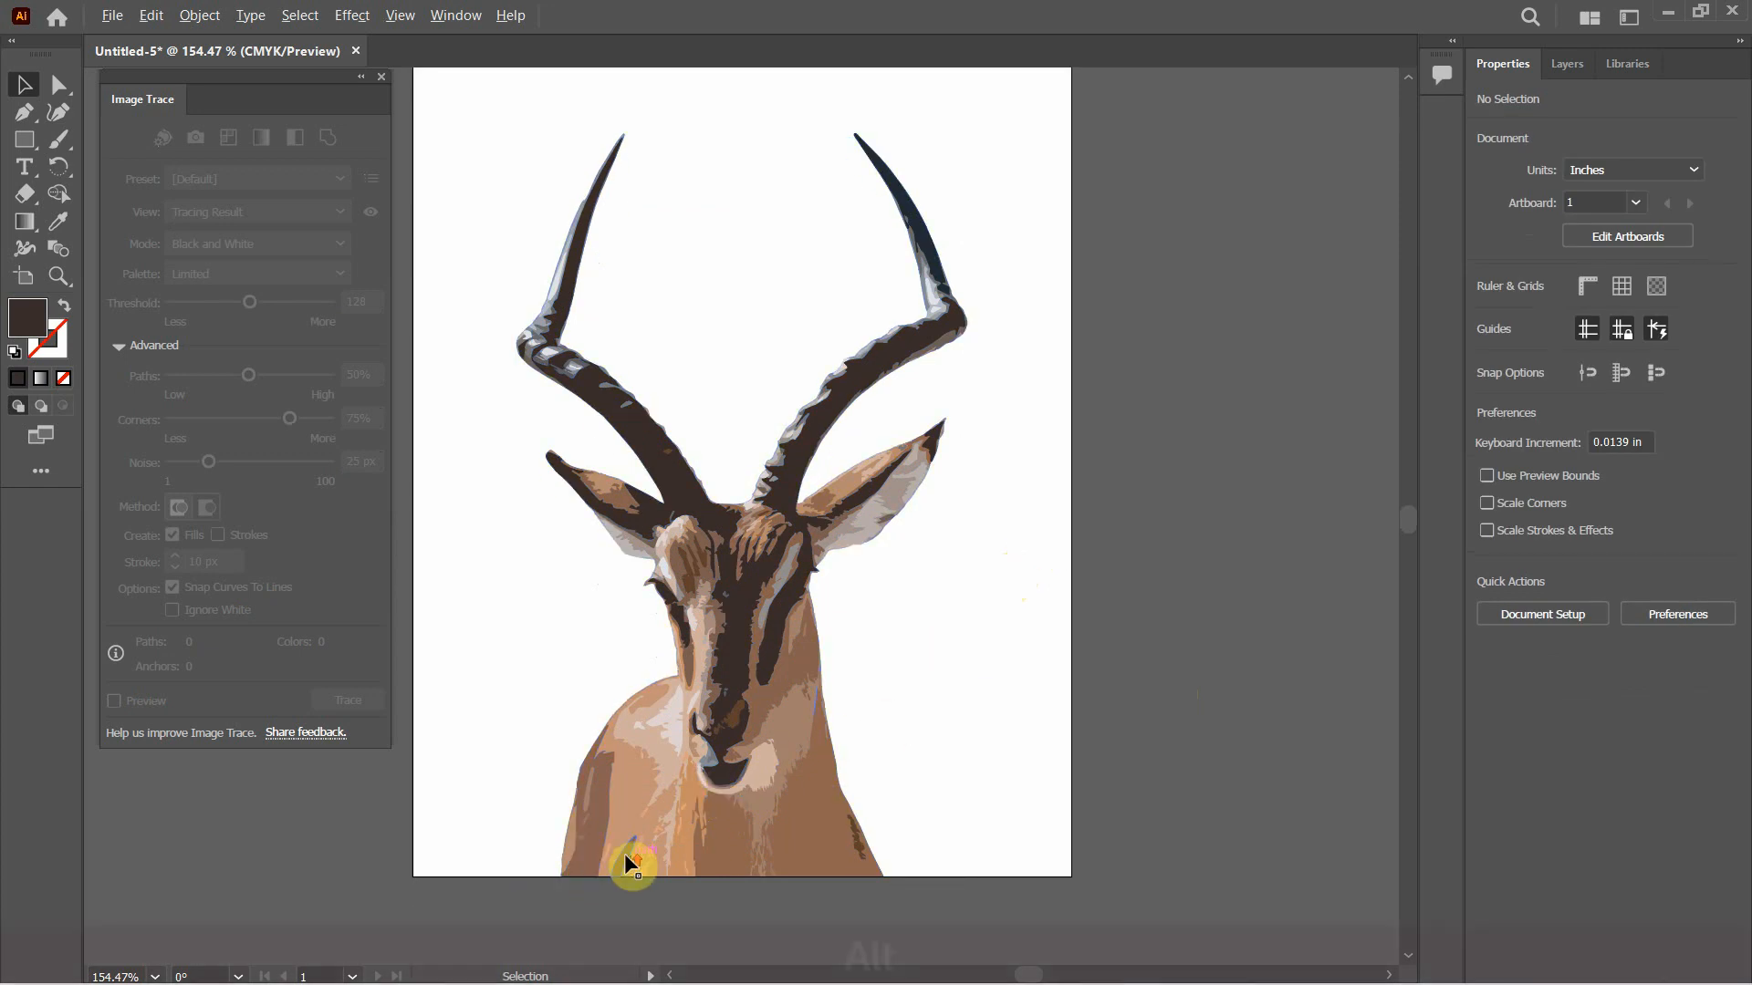
scroll(638, 850, "up", 4)
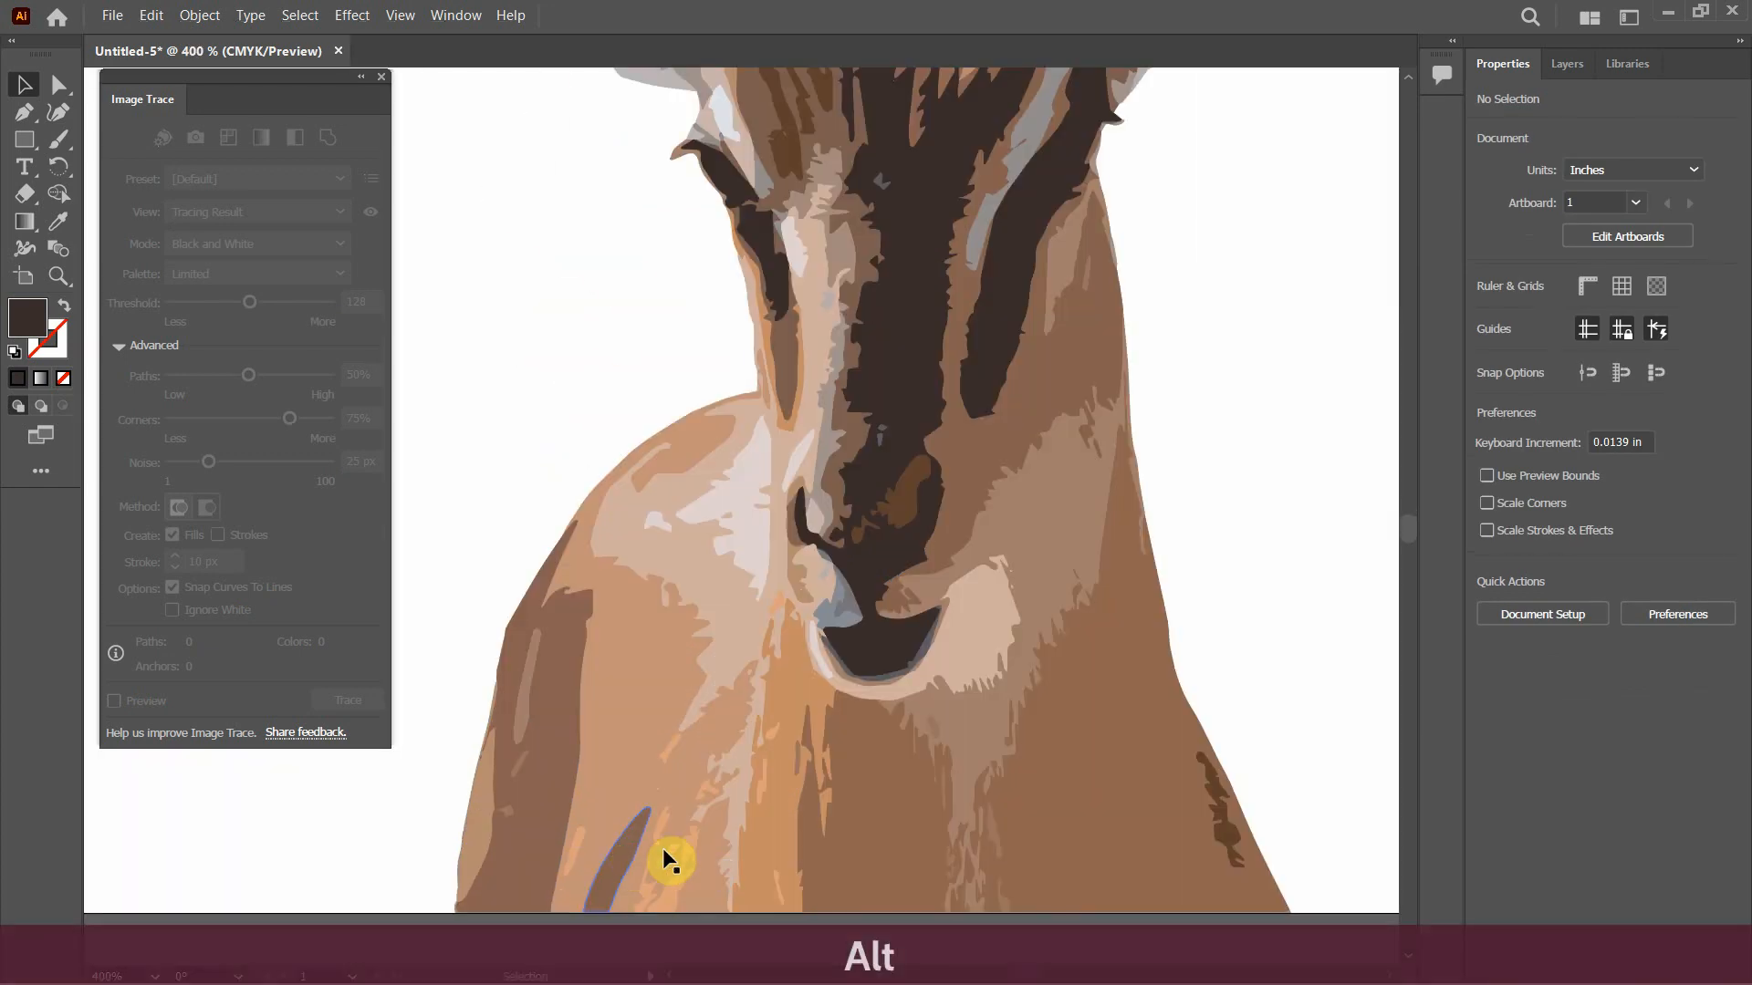
left_click(802, 686)
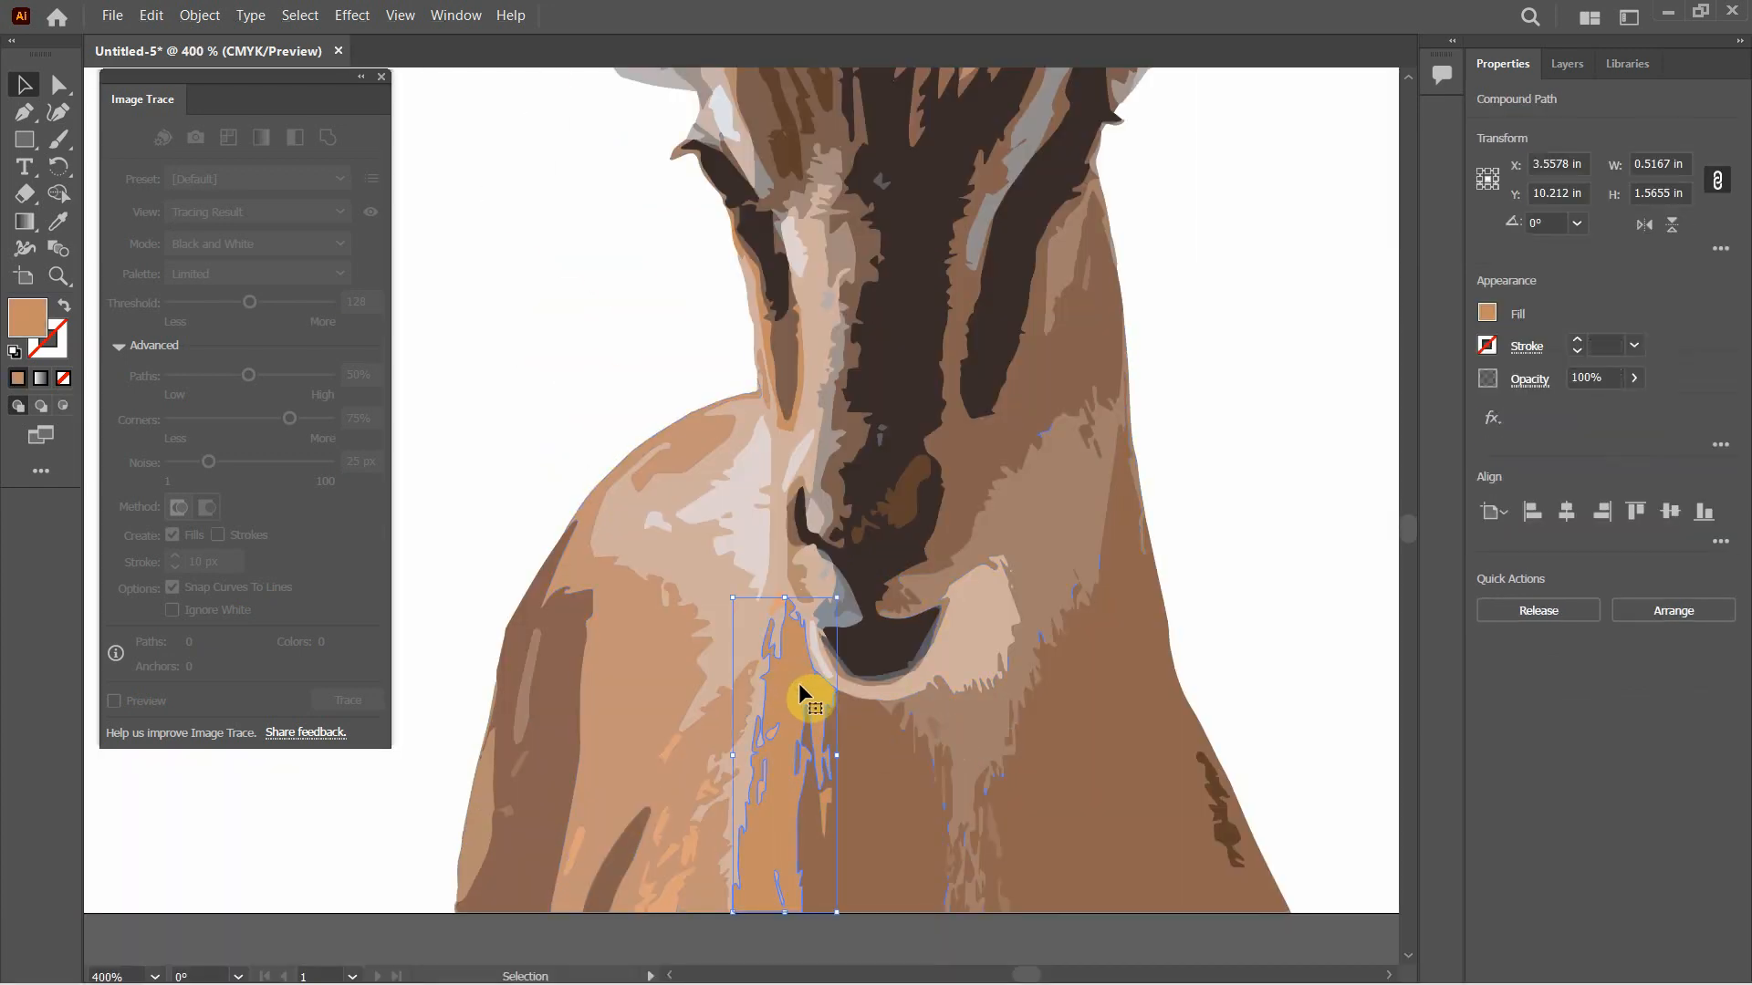
left_click(722, 584, "shift")
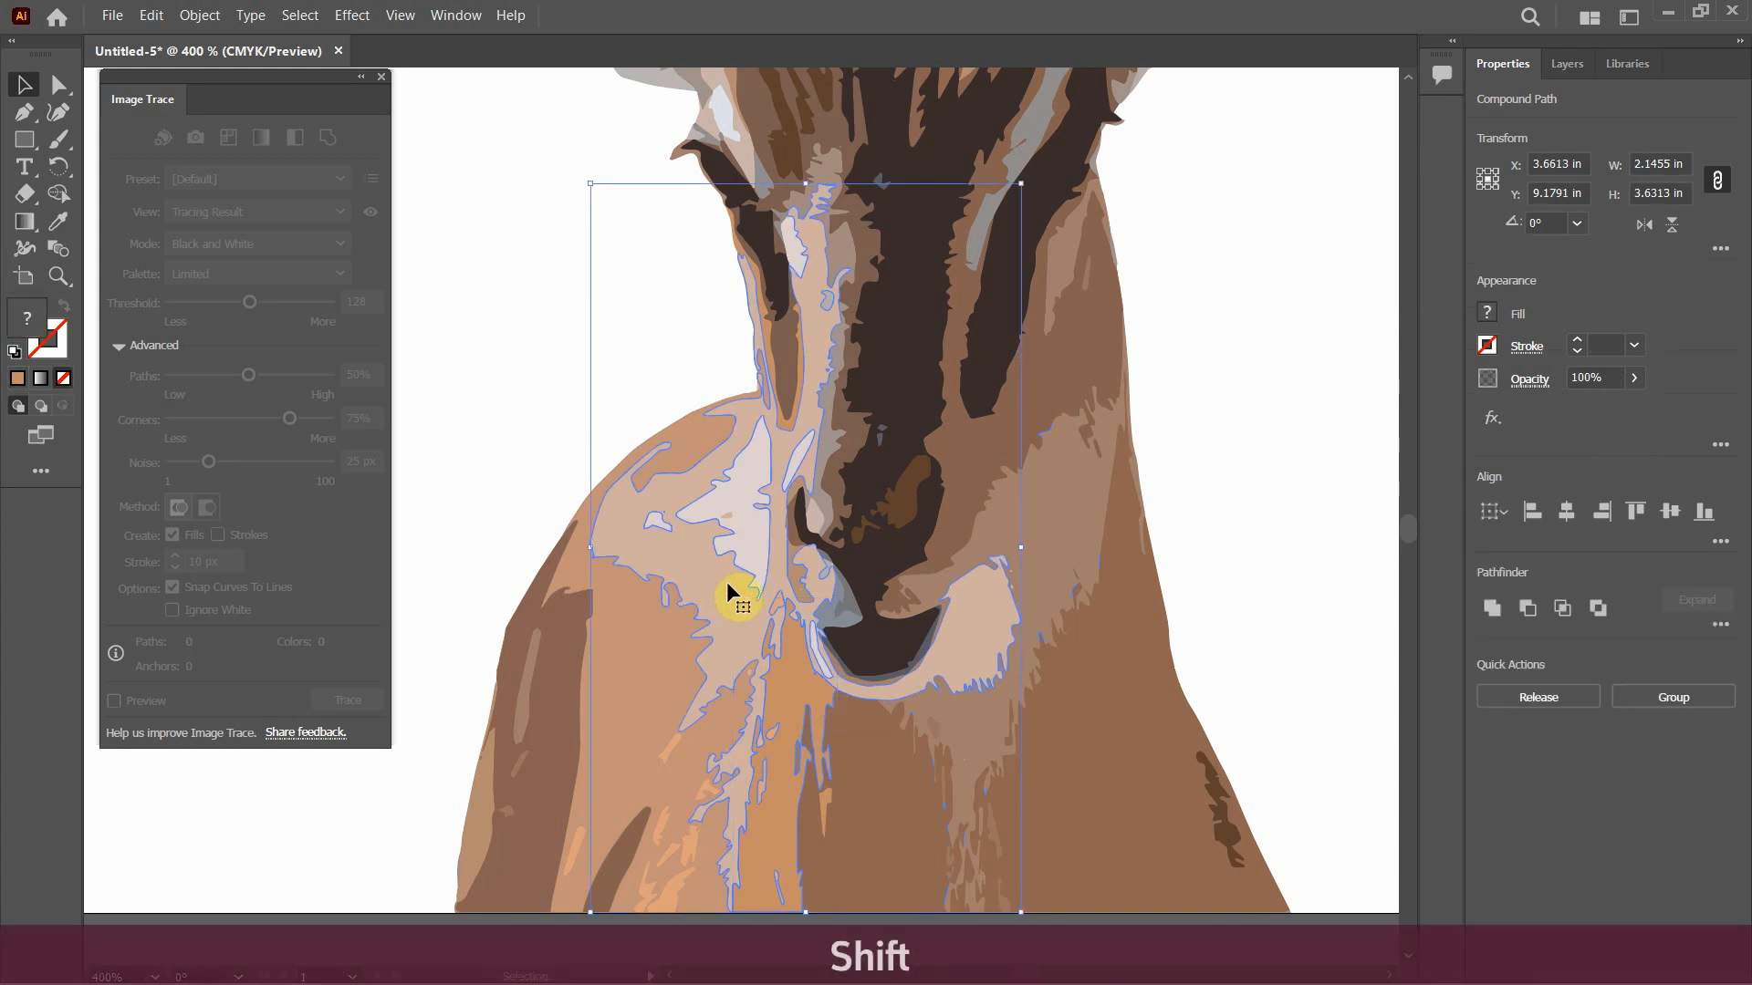
left_click(1507, 604)
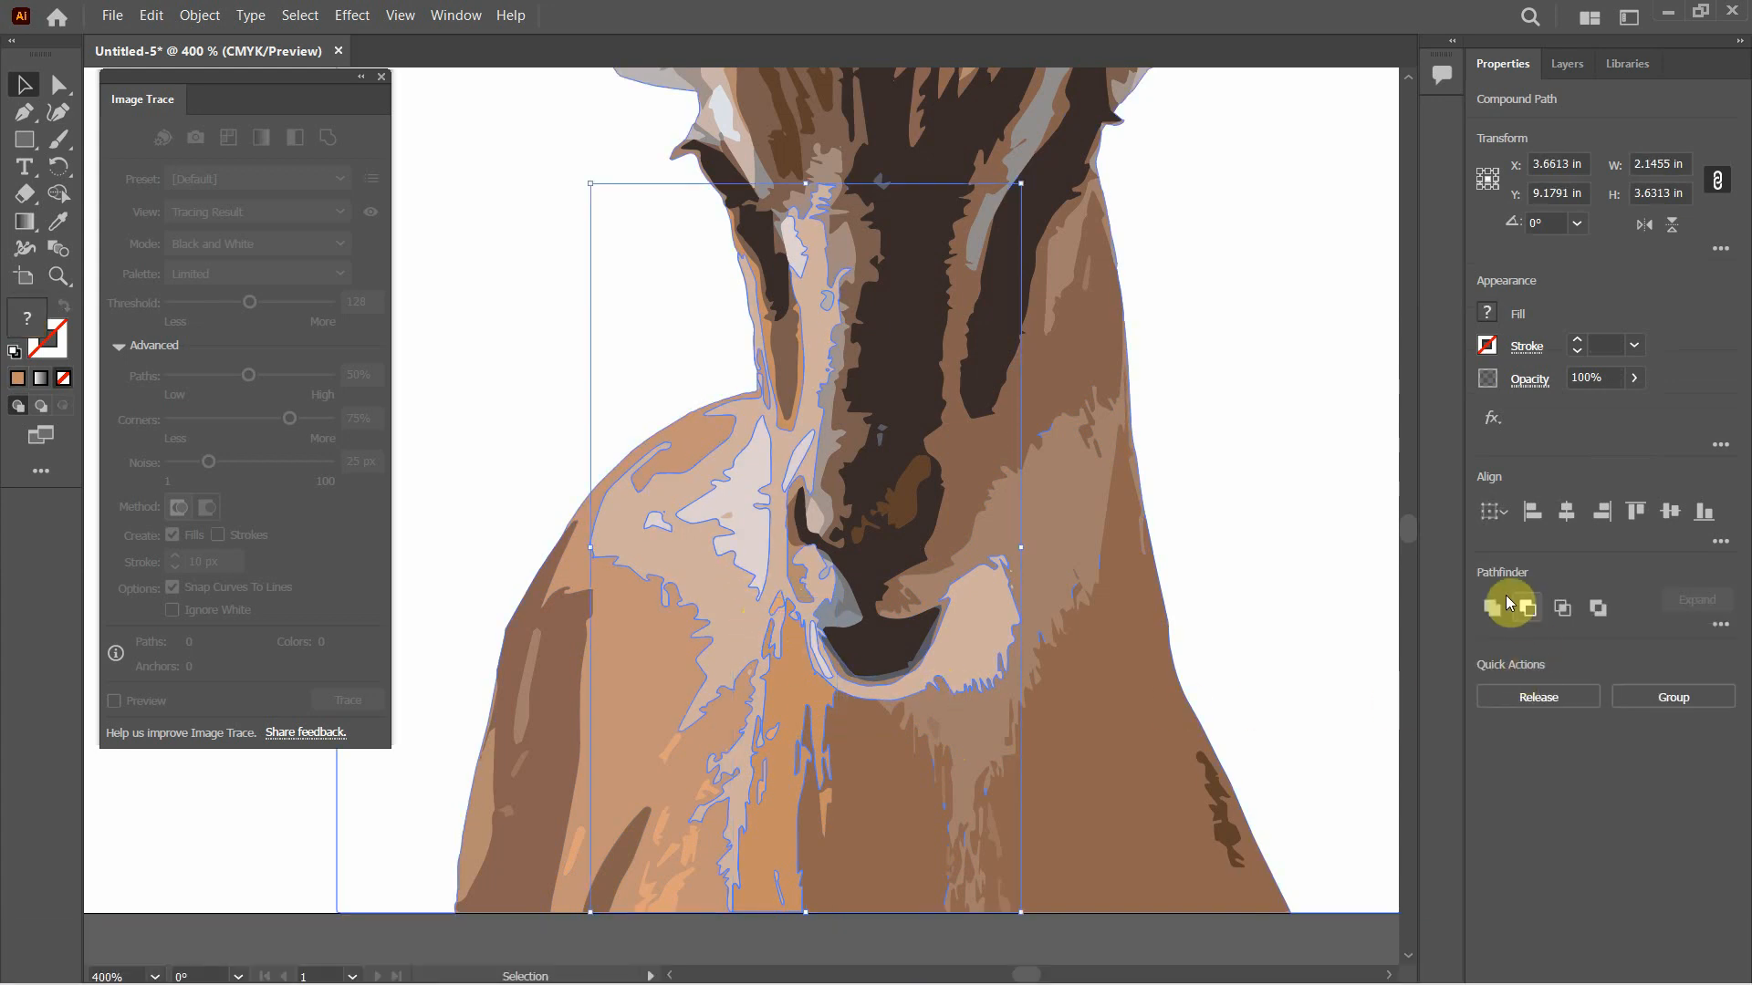
left_click(1495, 608)
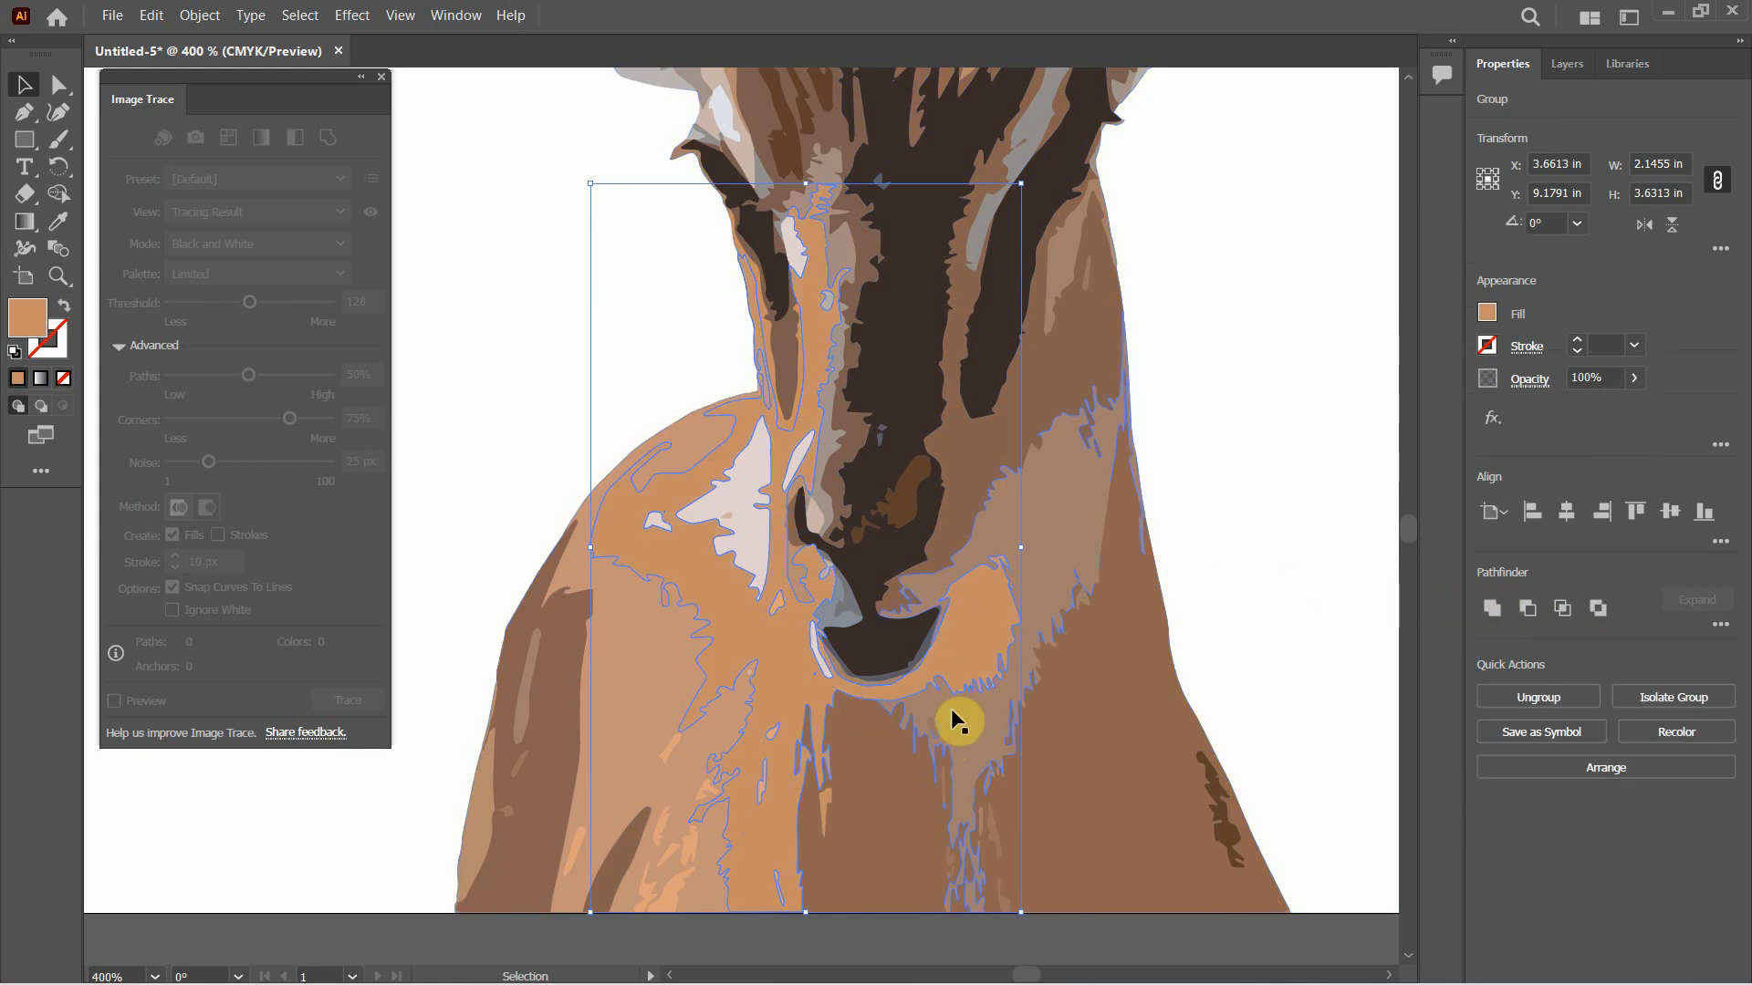
key("ctrl+minus")
key("ctrl+z")
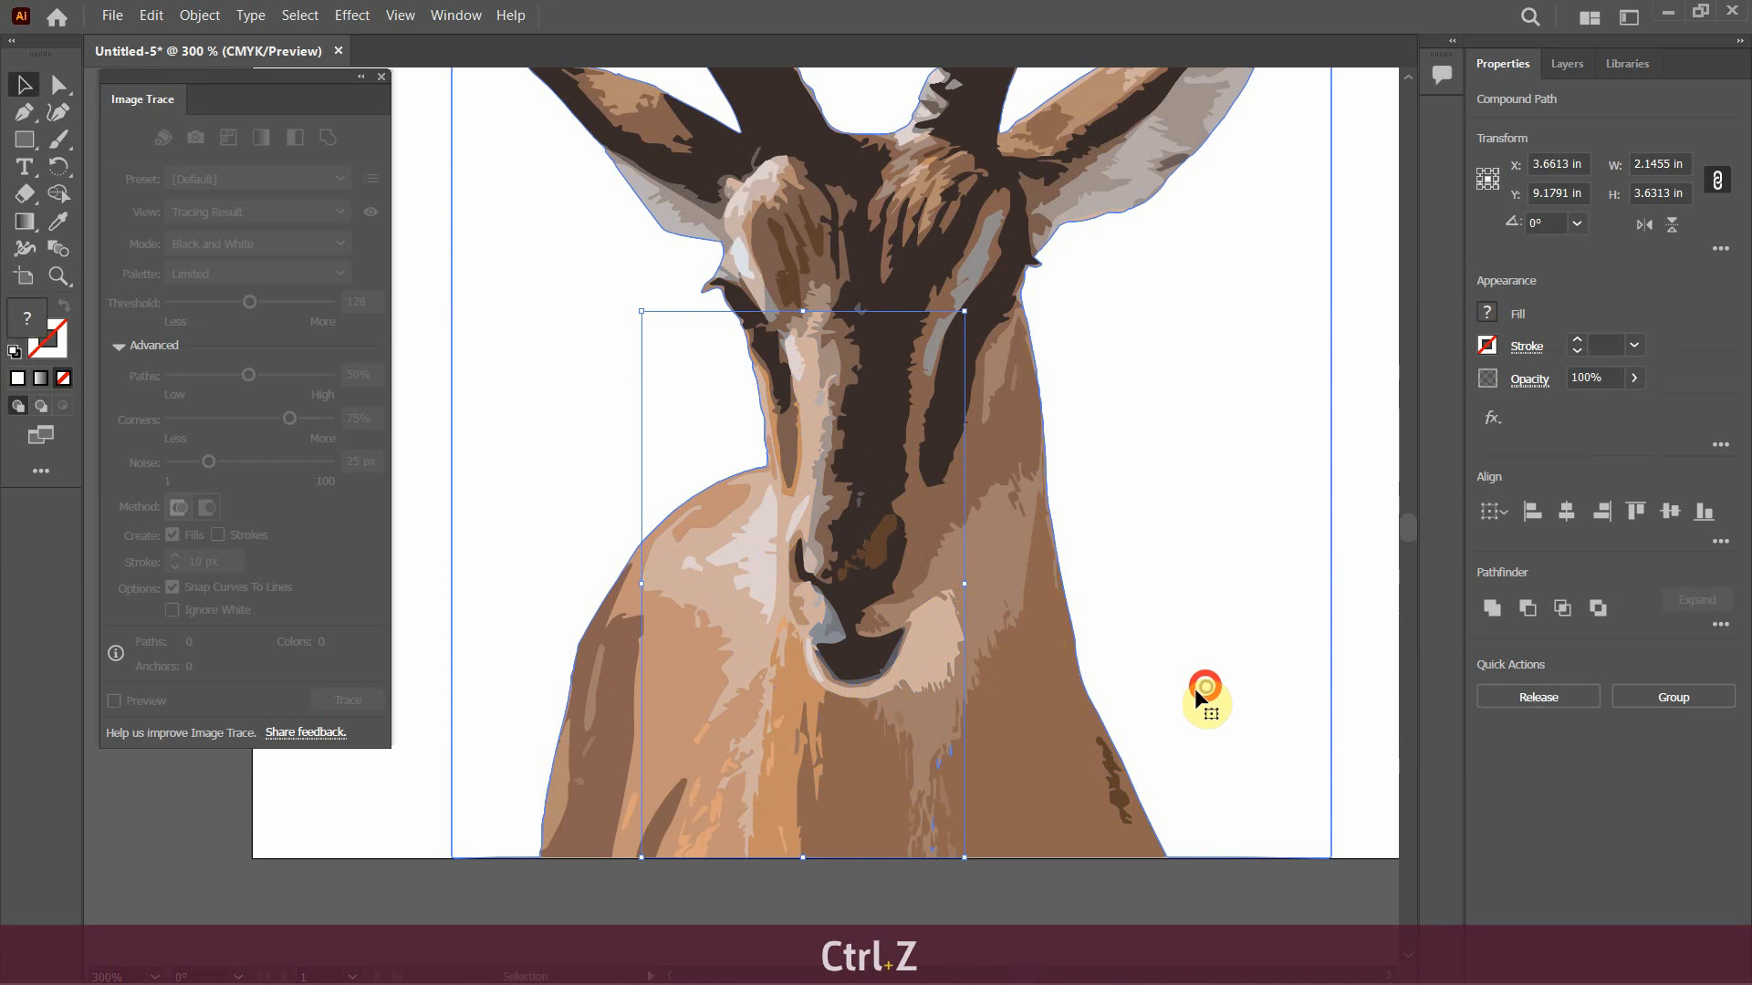
Unite the pale pink shoulder patch with the surrounding tan chest and muzzle shape using Pathfinder
left_click(736, 655)
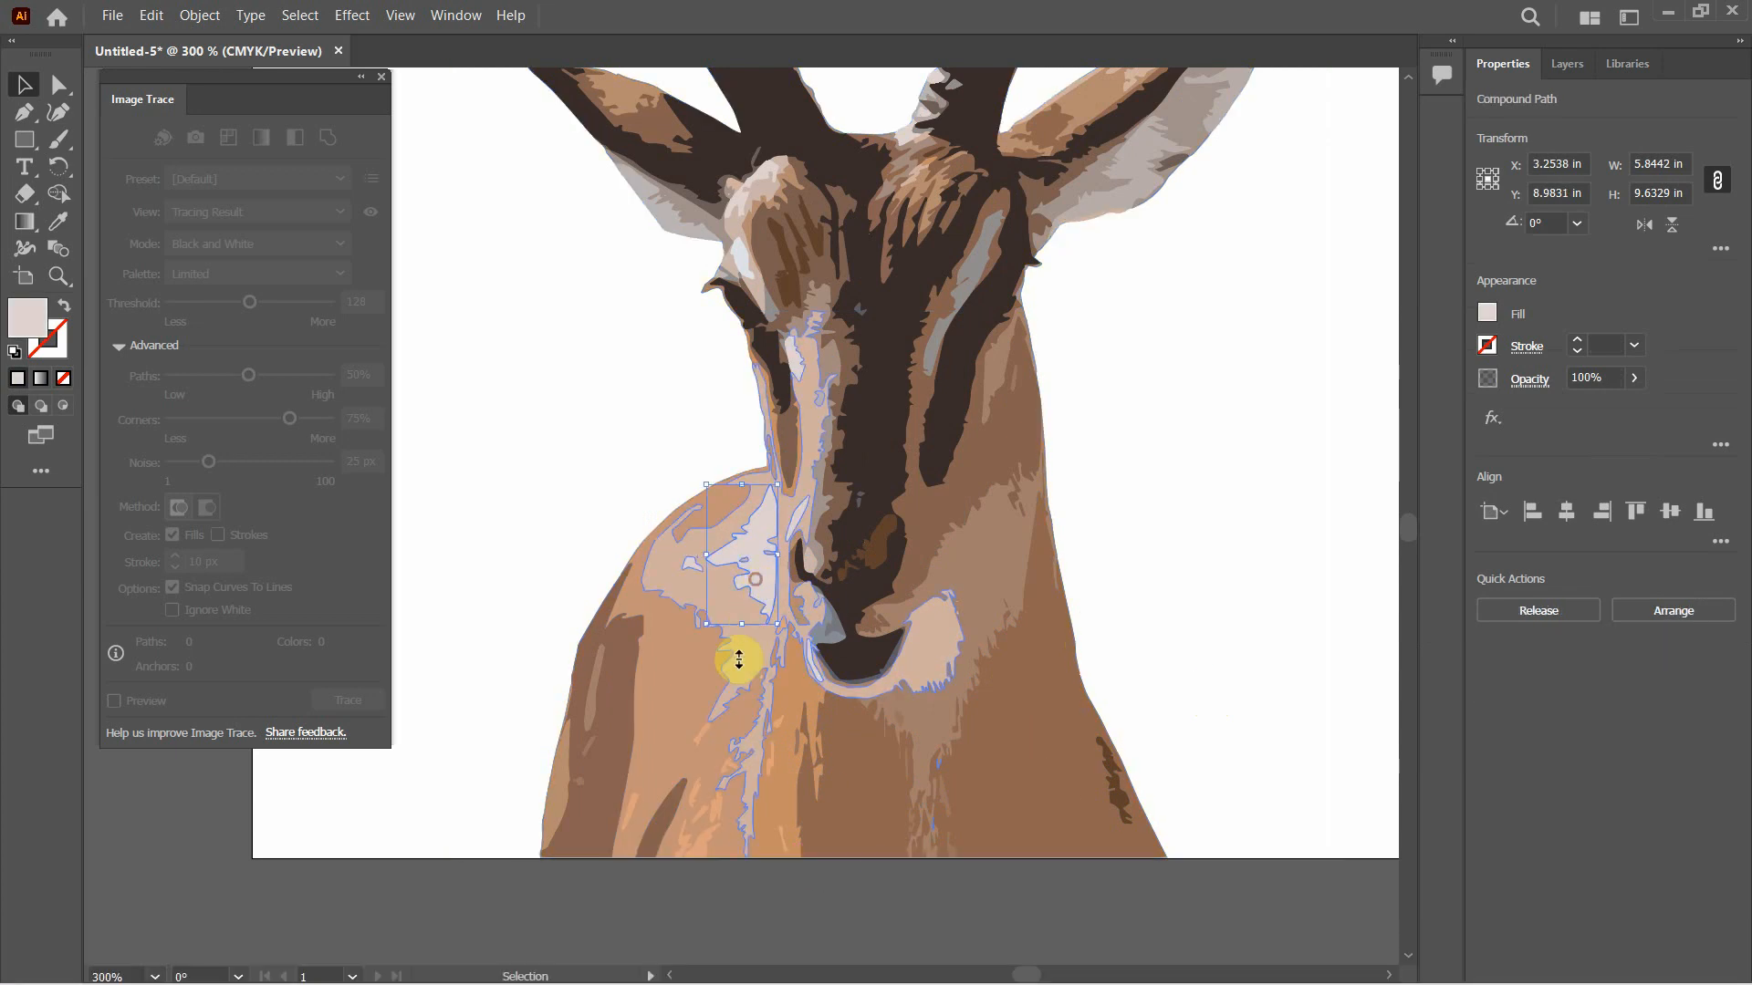
left_click(771, 709, "shift")
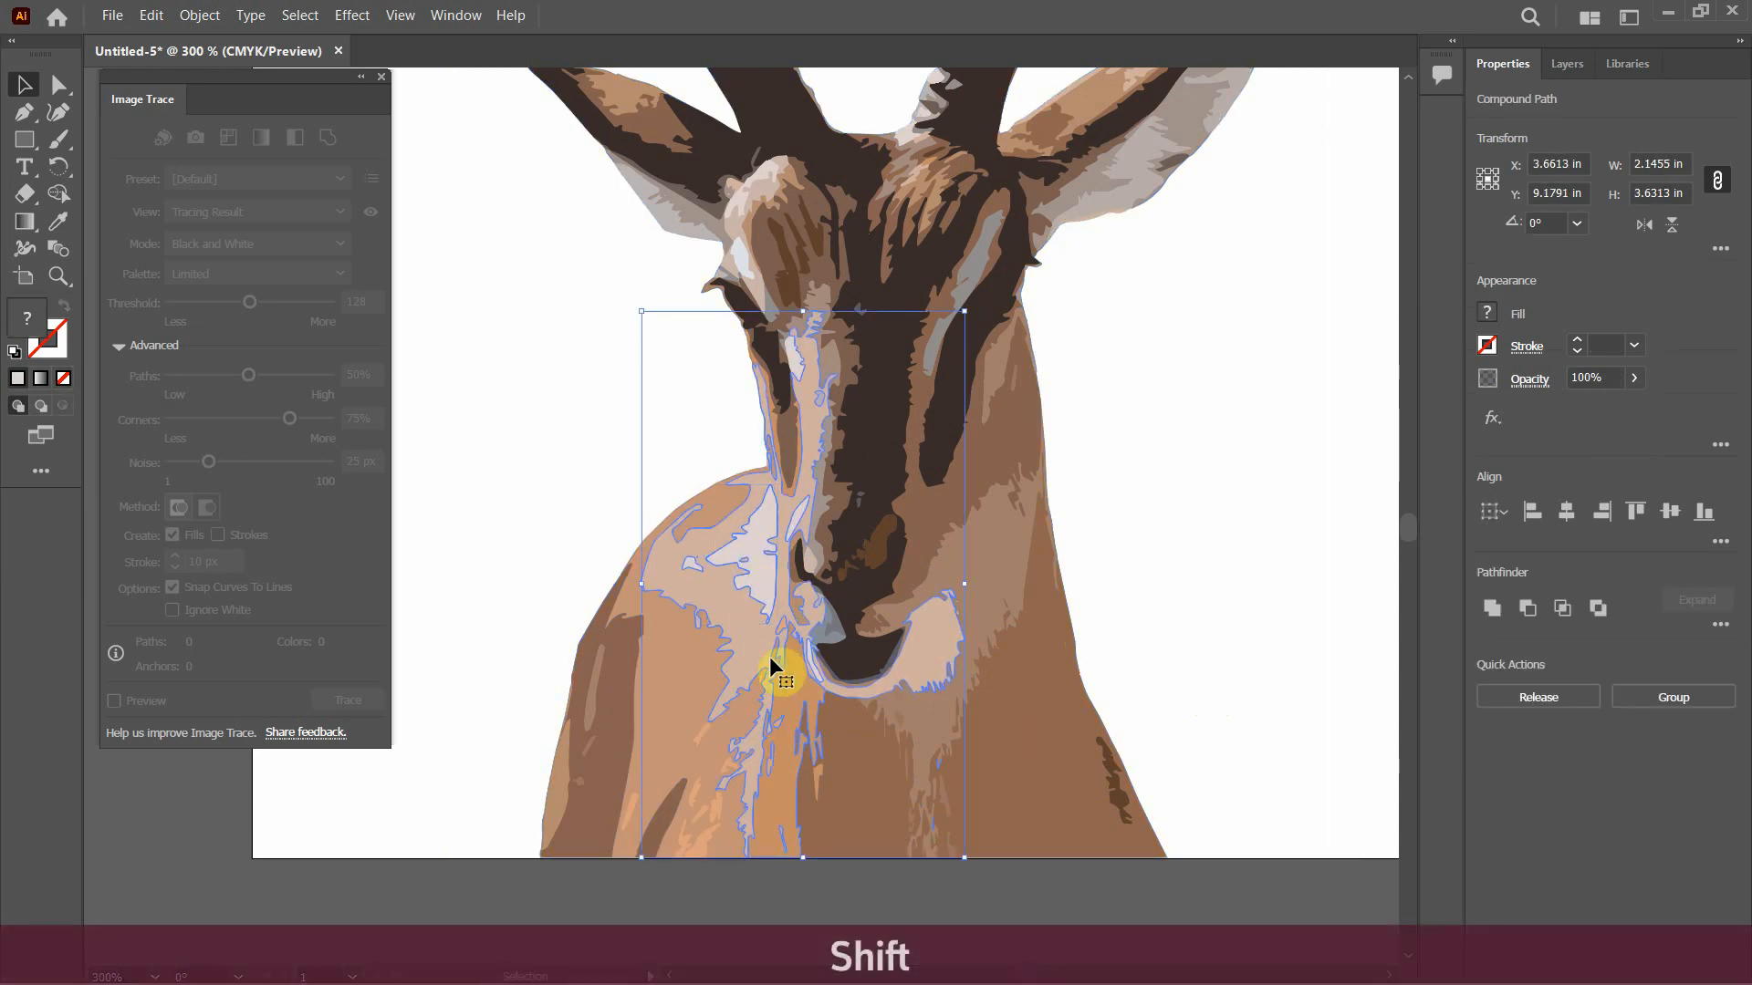
right_click(743, 622)
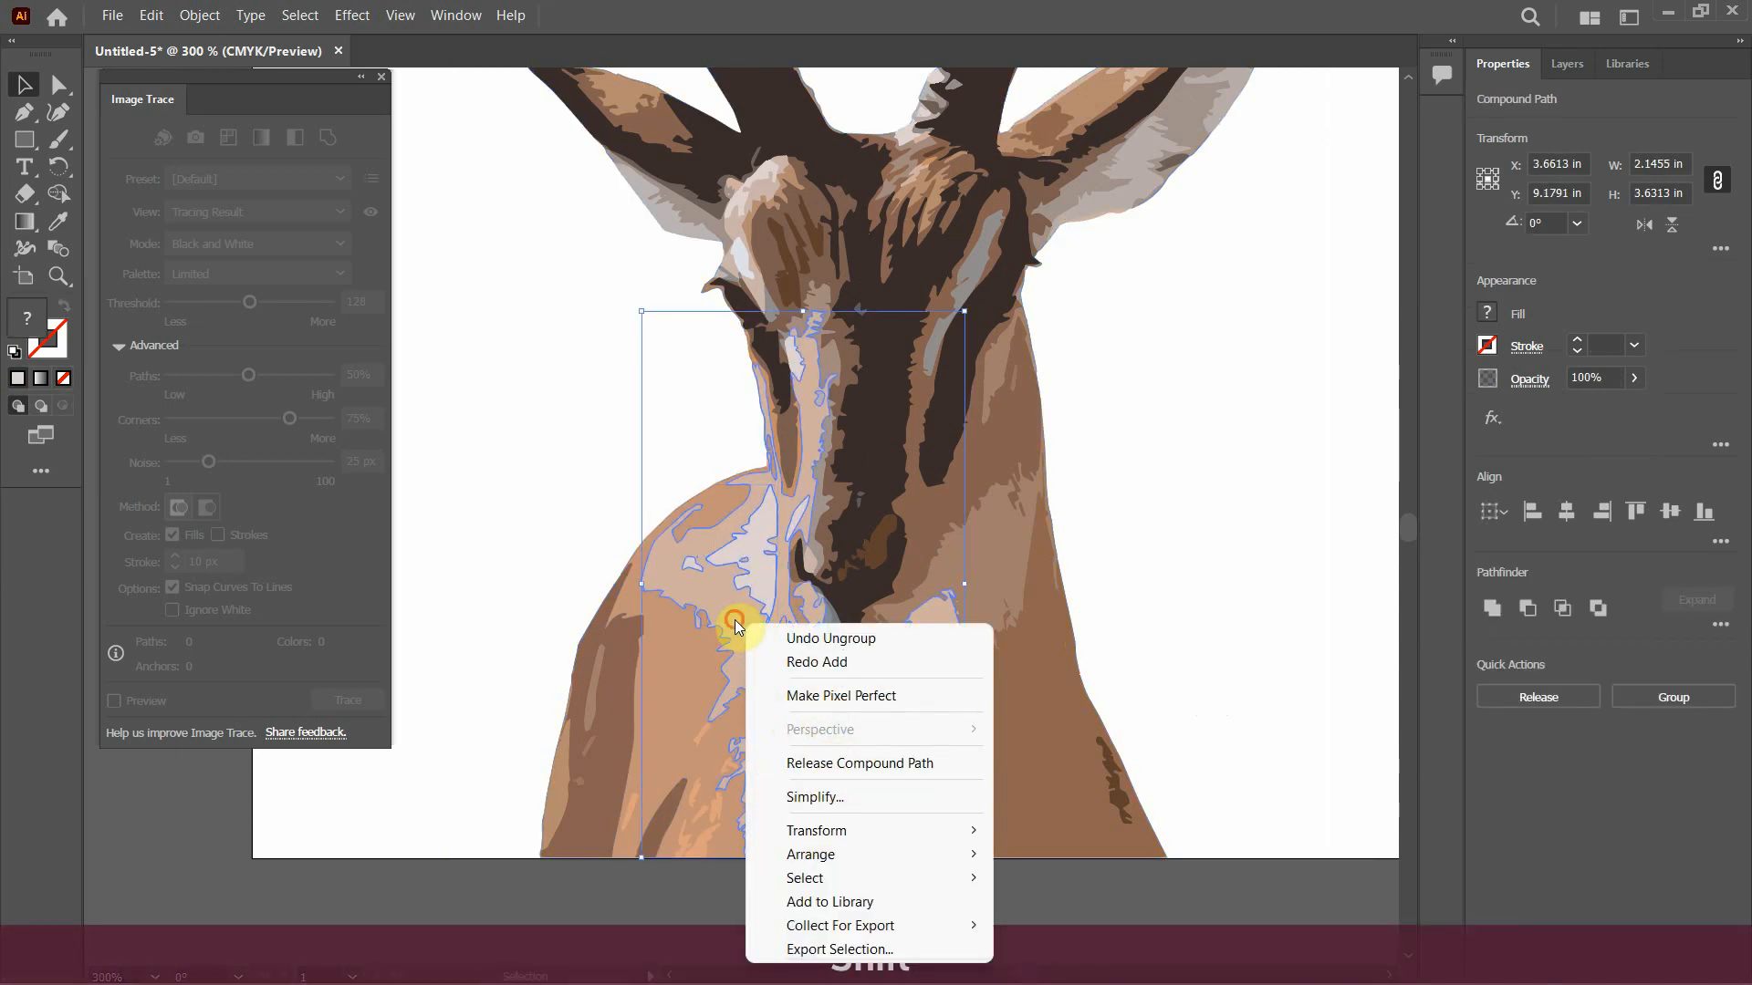
left_click(735, 621)
left_click(1157, 657)
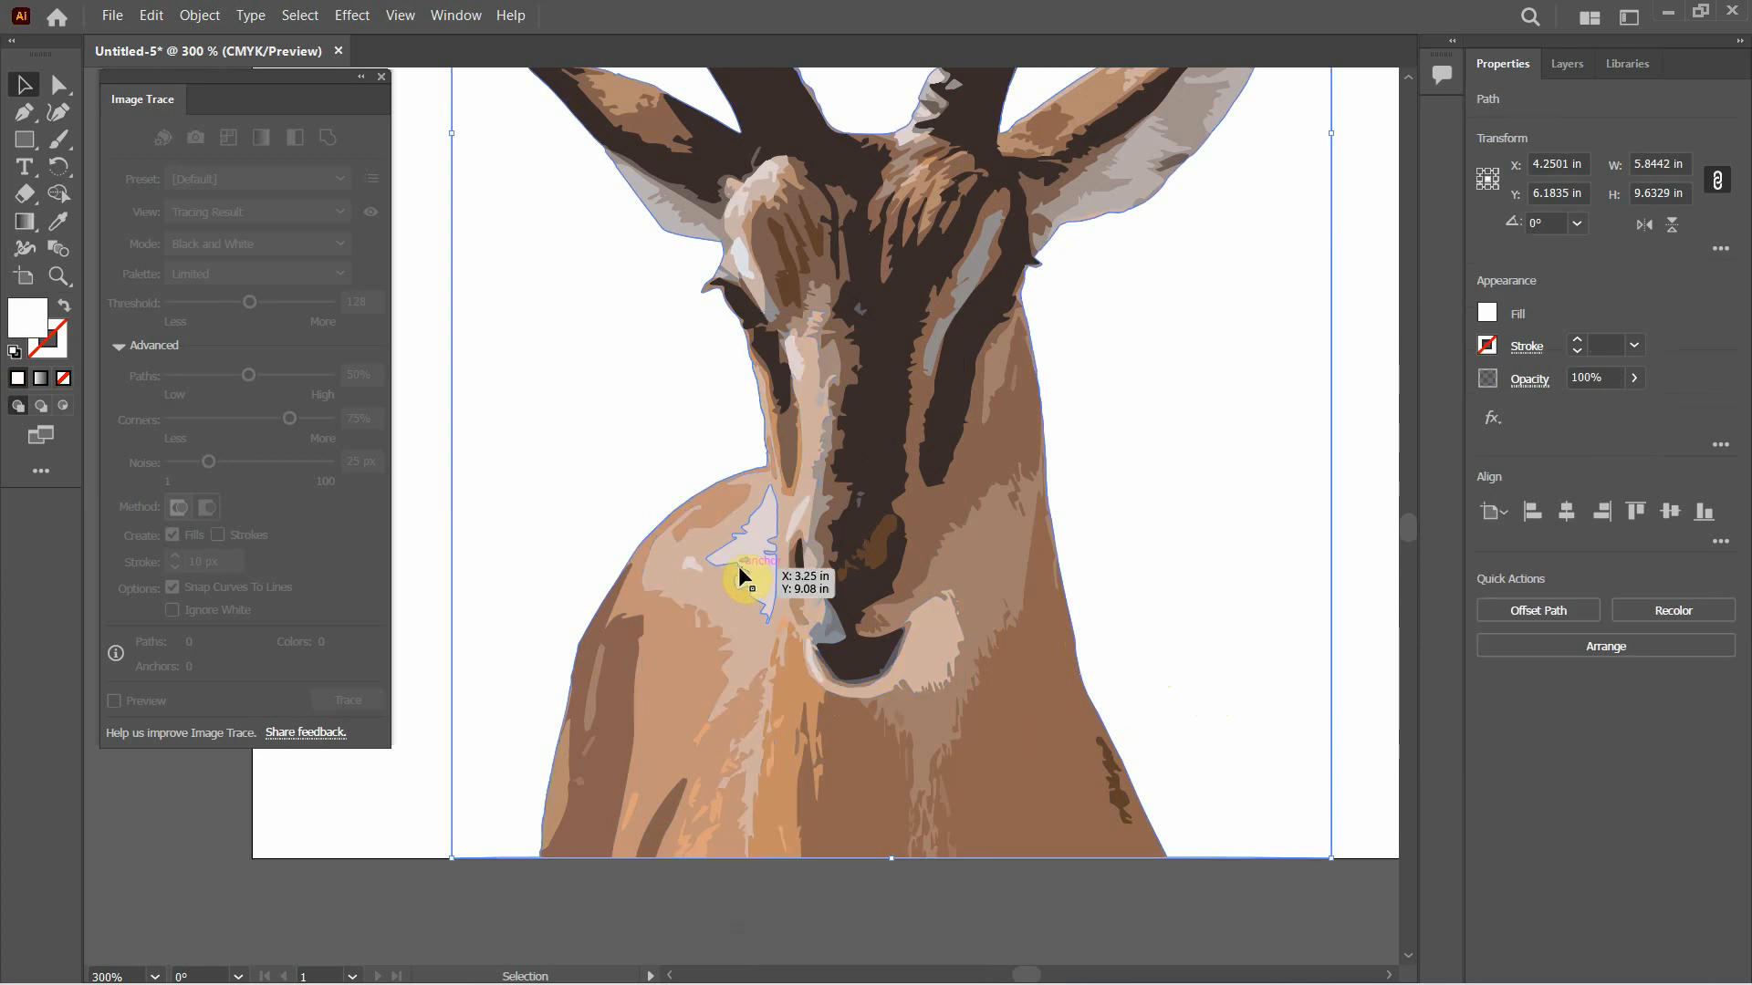
left_click(752, 560)
left_click(744, 648, "shift")
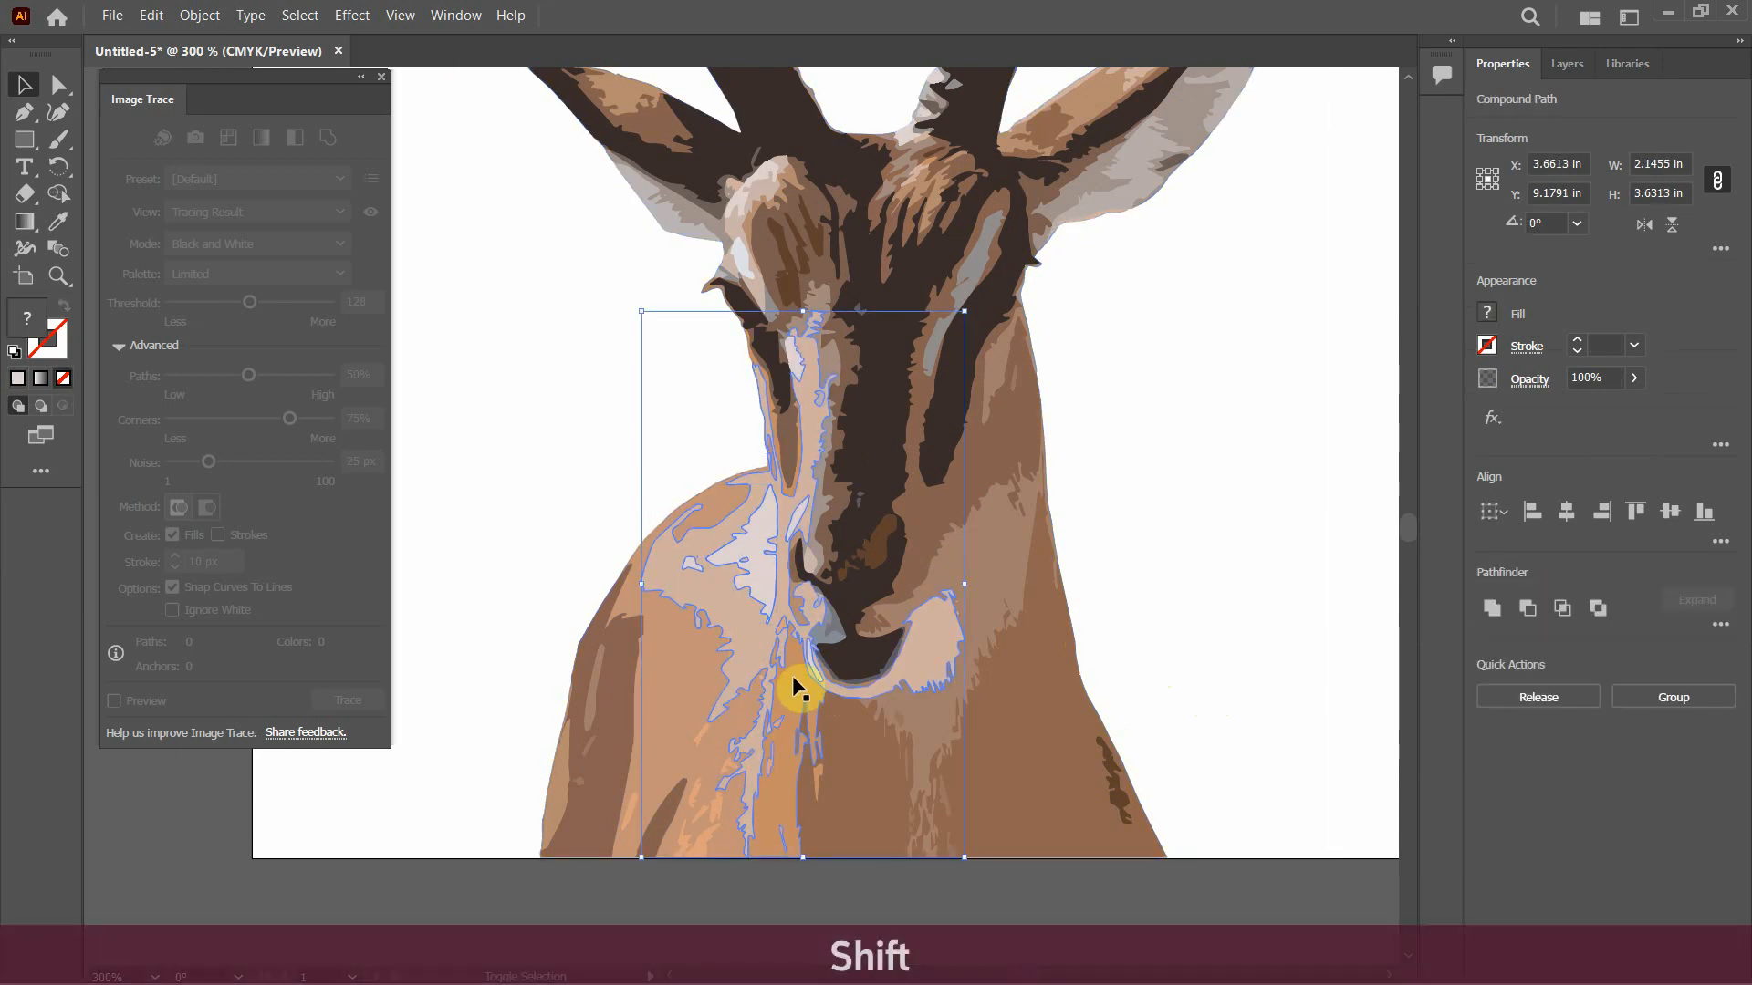
left_click(1501, 615)
left_click(1180, 553)
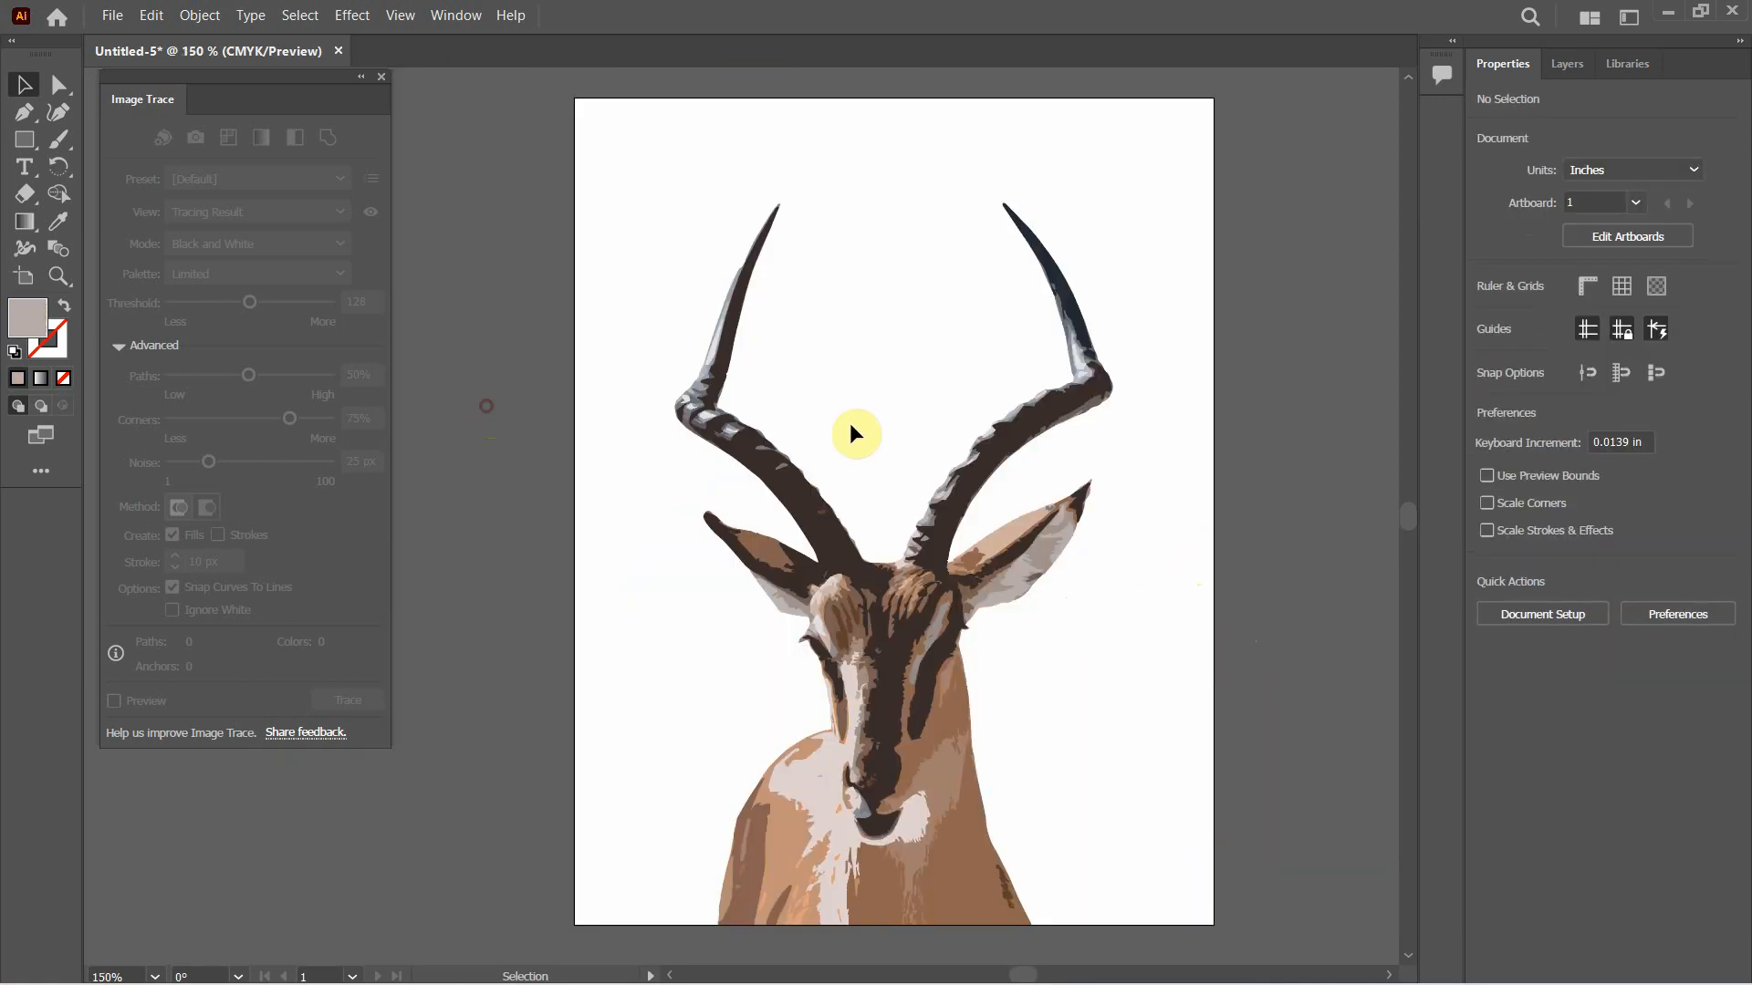
Duplicate Artboard 1 together with its antelope artwork directly beside the original using the Artboard tool
key("space")
left_click_drag(1252, 488, 928, 480)
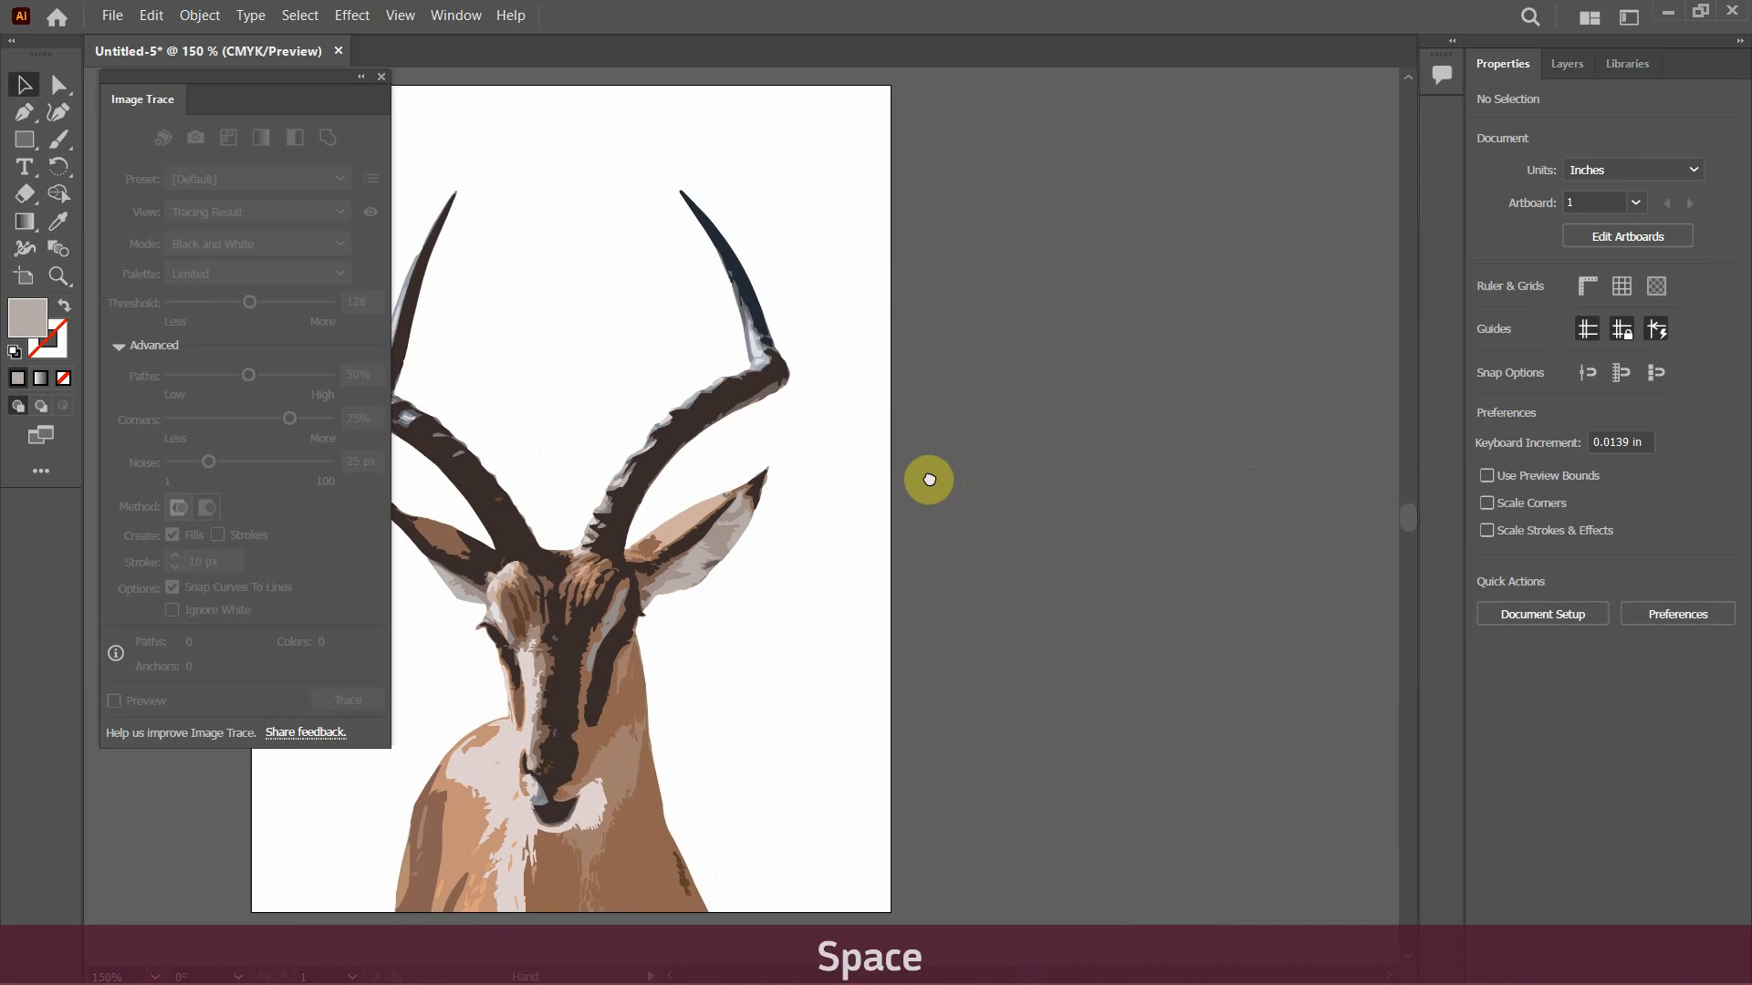
left_click(24, 276)
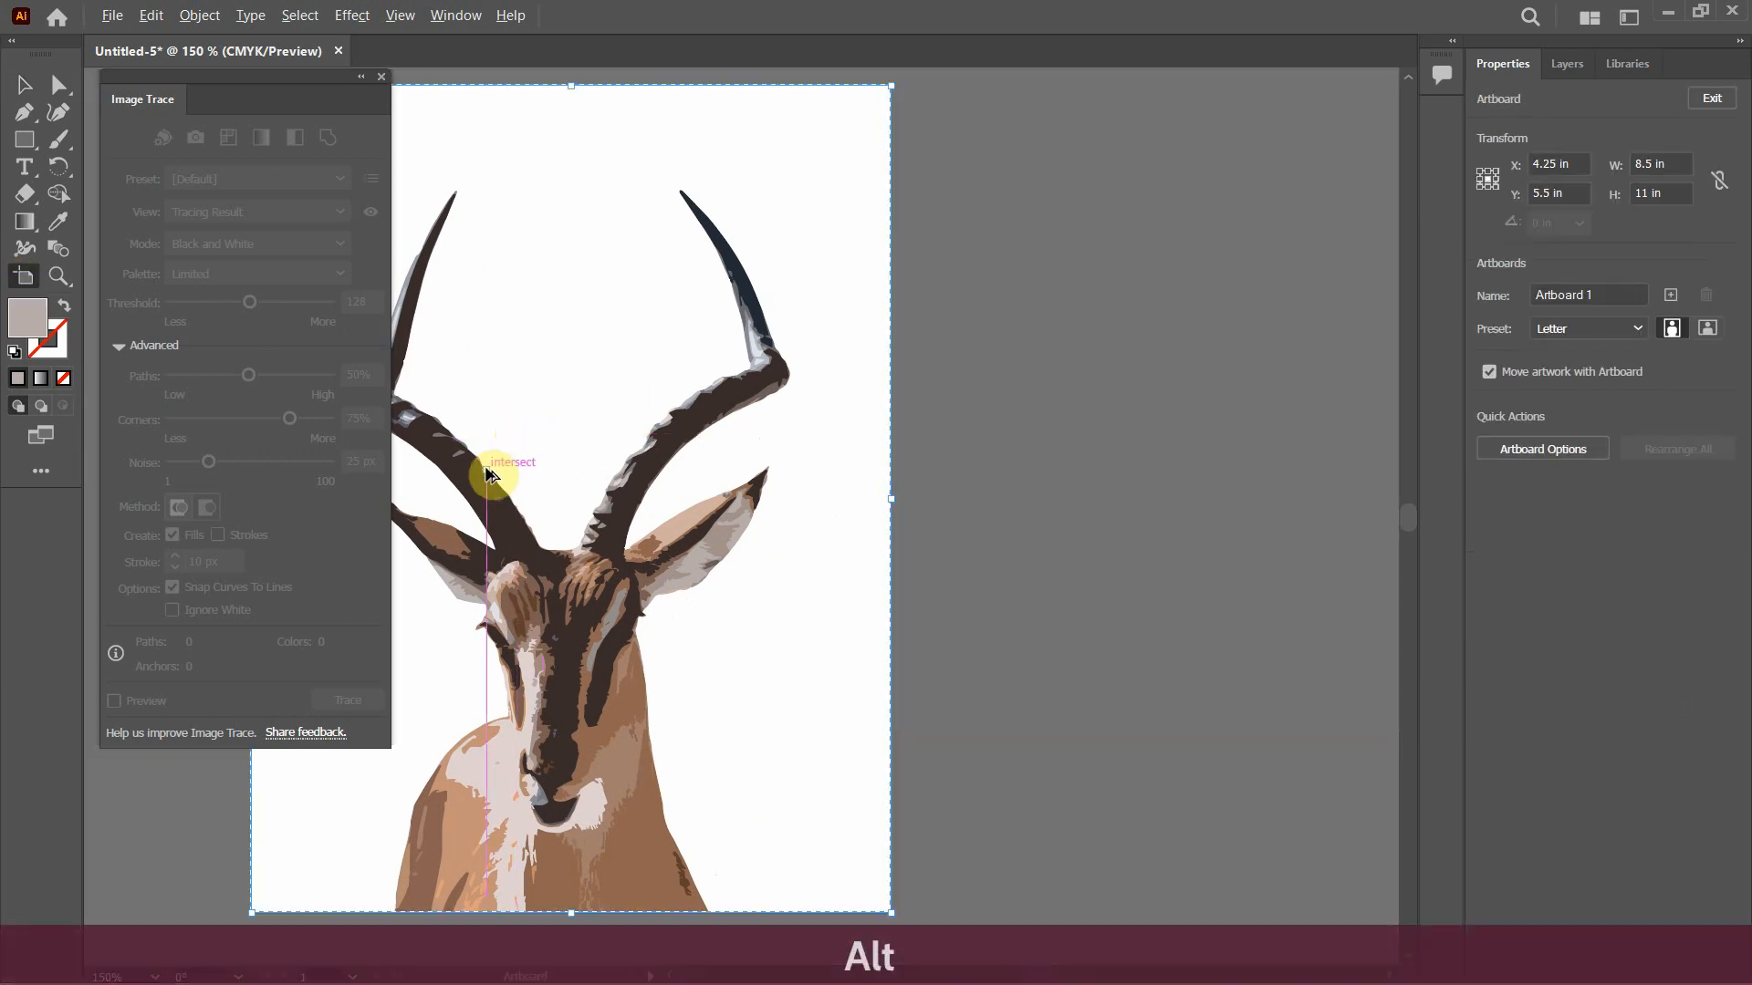
left_click_drag(489, 478, 1151, 521)
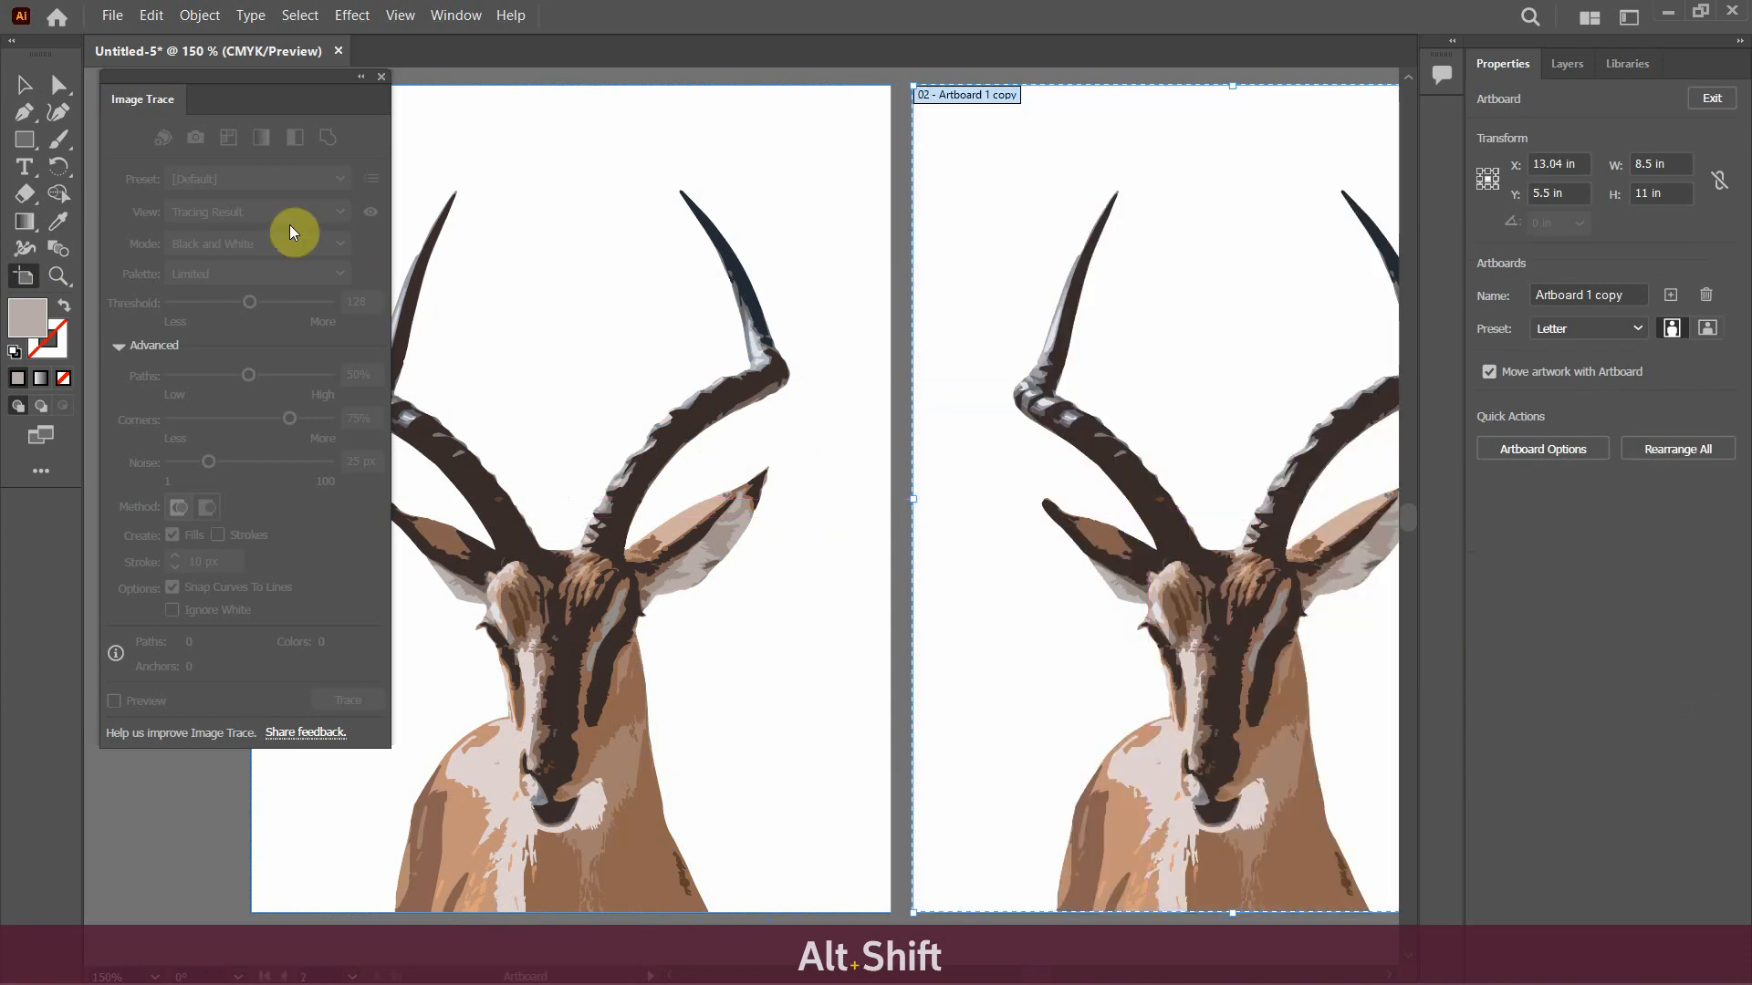
left_click(22, 84)
Select all the antelope shapes on the copied artboard and group them
key("space")
left_click_drag(1263, 501, 992, 429)
key("ctrl+z")
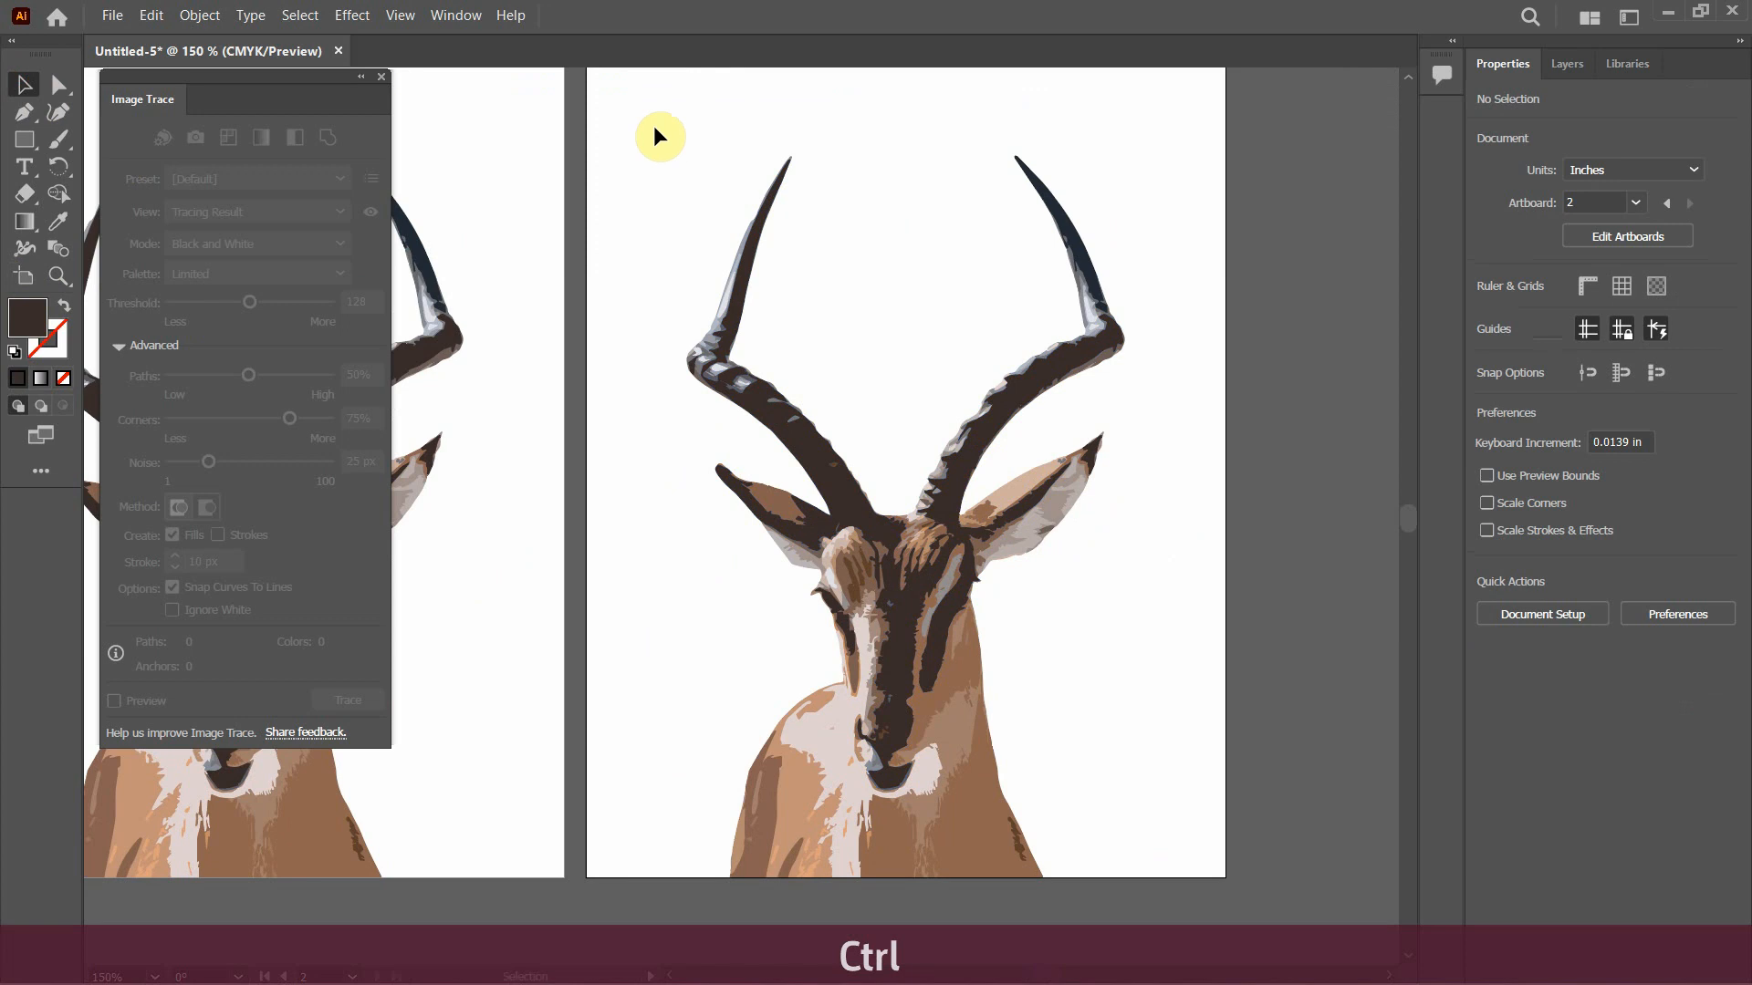
mouse_move(631, 110)
left_mouse_down()
mouse_move(863, 422)
mouse_move(1098, 825)
mouse_move(1186, 913)
left_mouse_up()
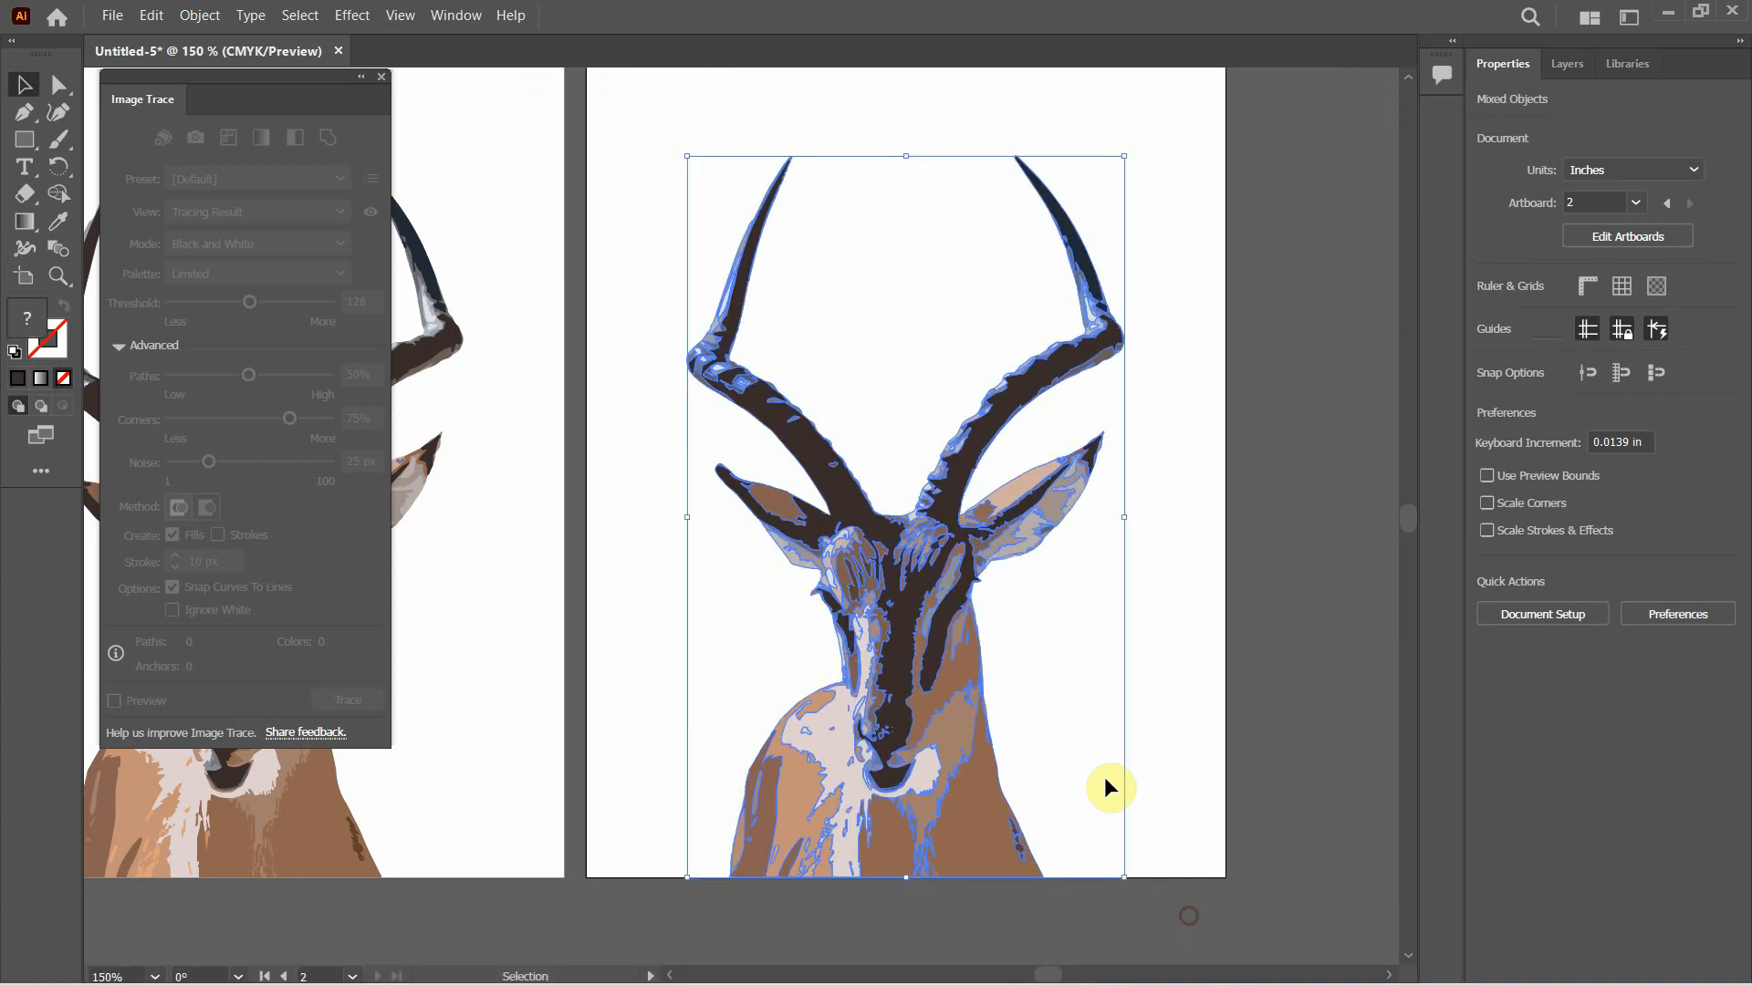
right_click(949, 512)
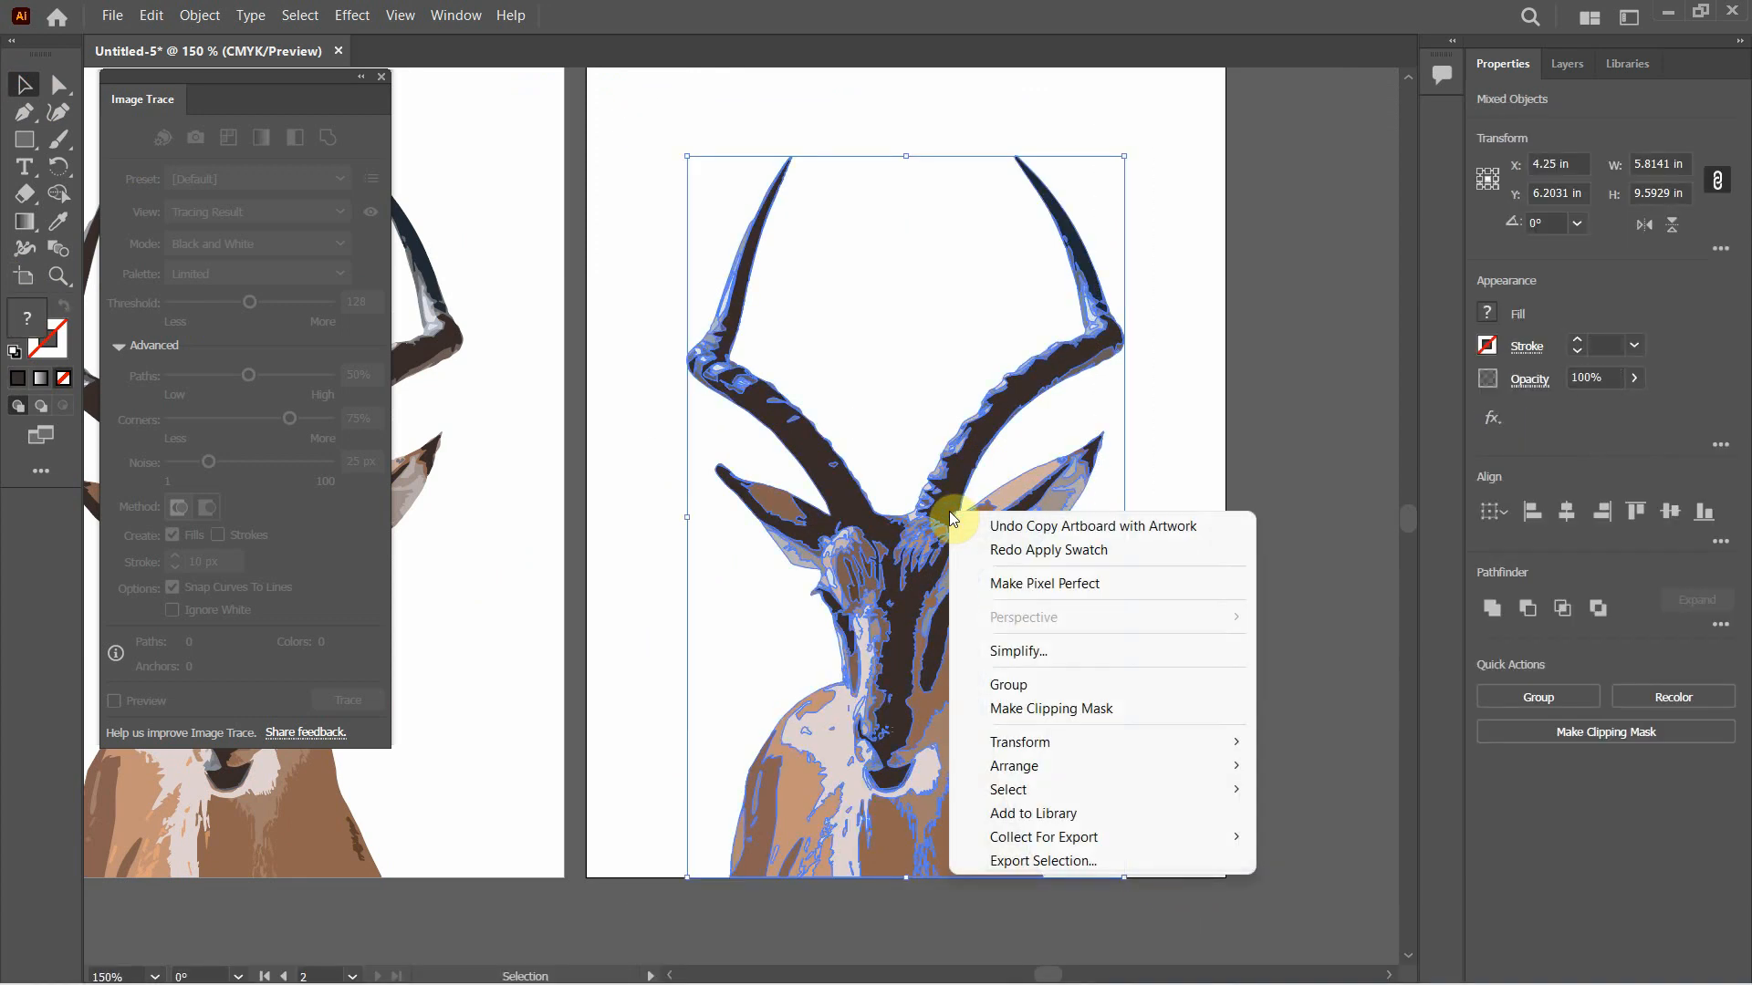
left_click(1033, 686)
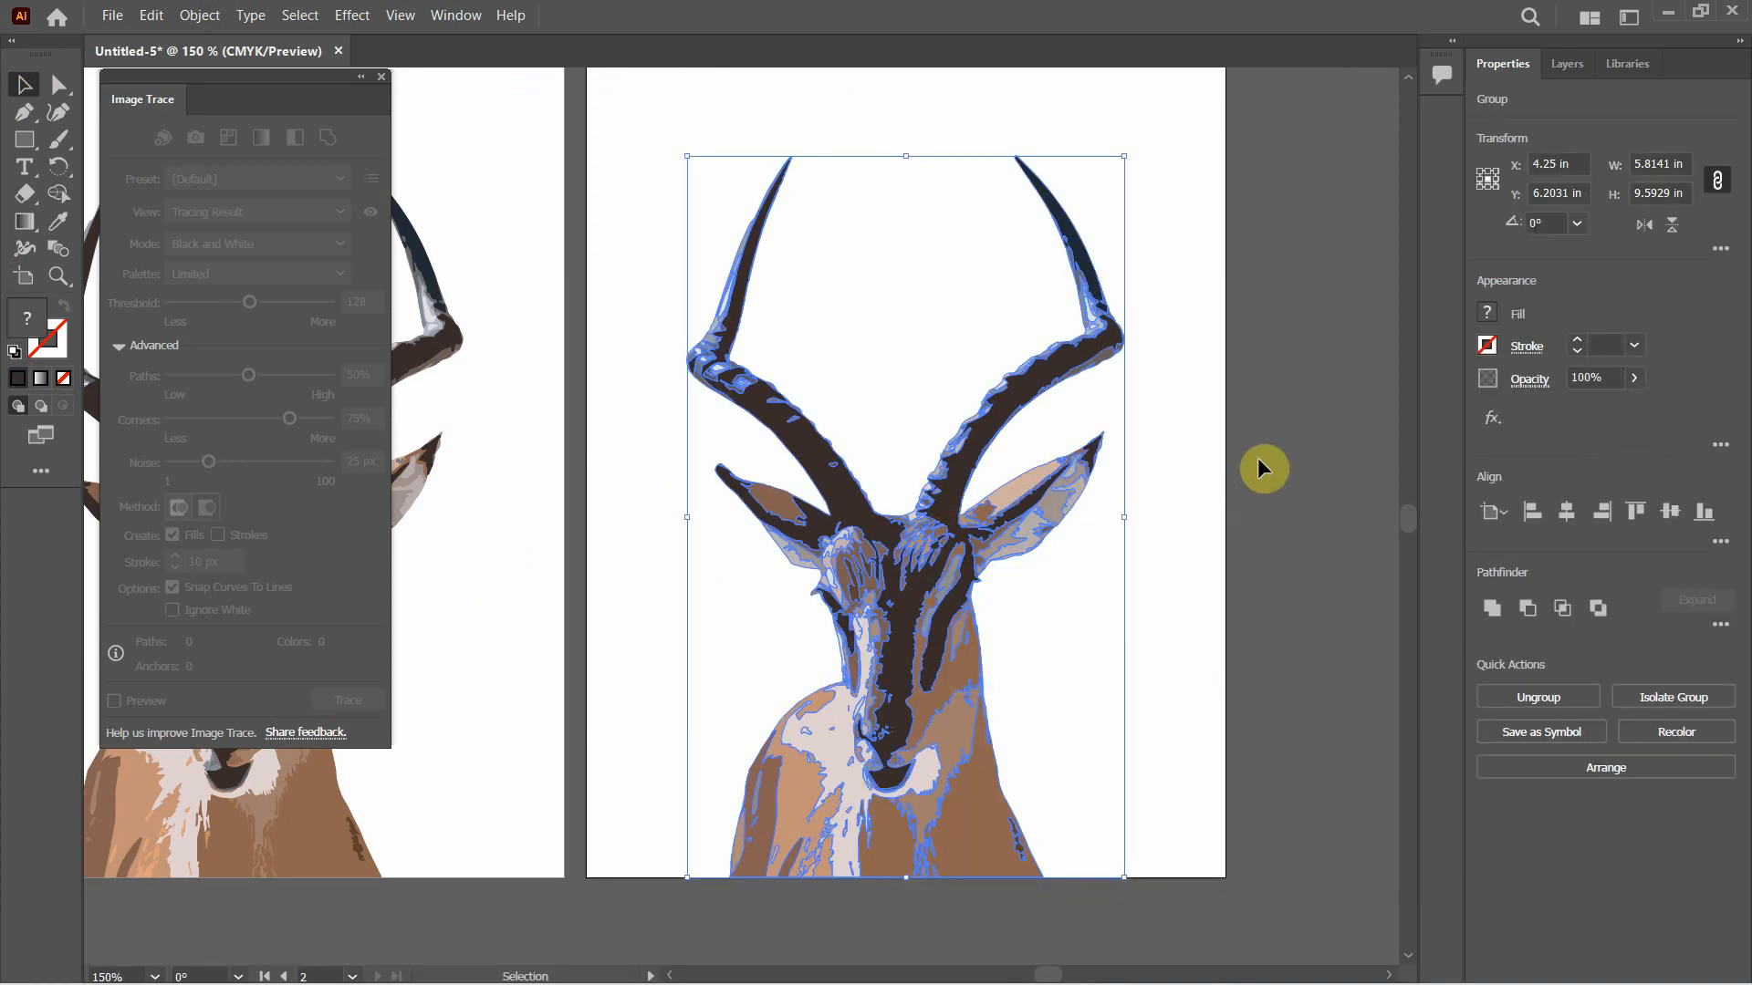
Give the grouped antelope copy a black stroke and a white fill, and deselect it
left_click(1487, 346)
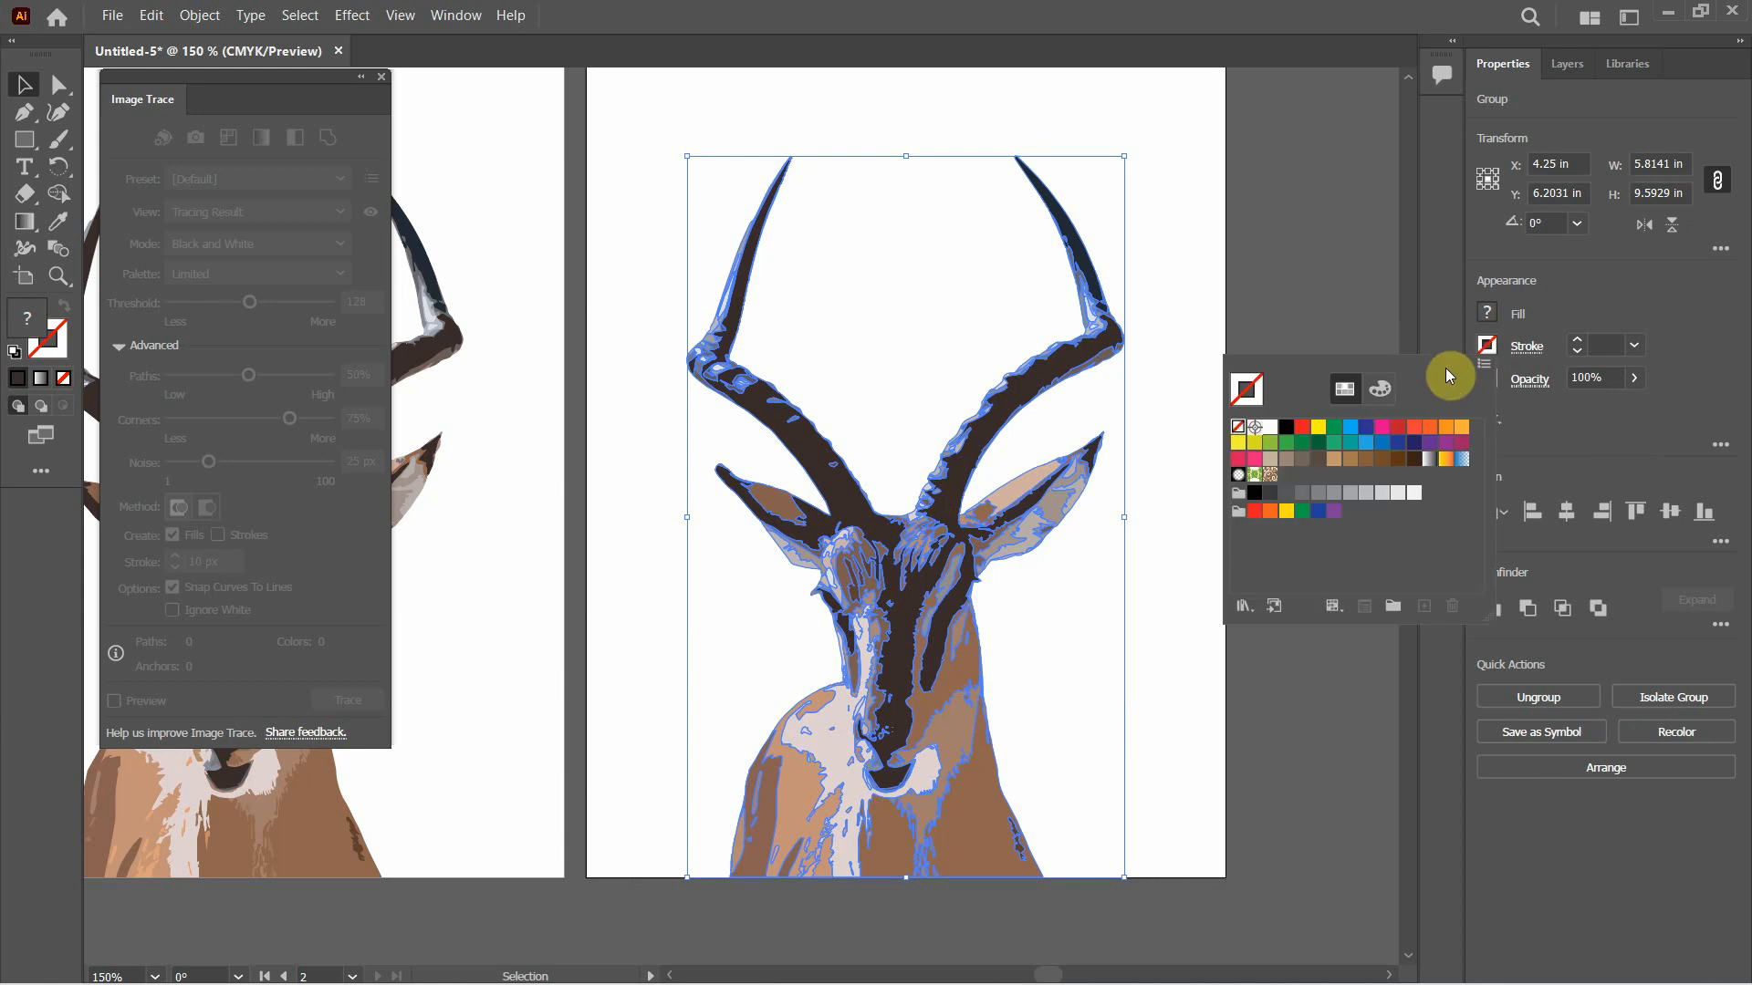
left_click(1287, 427)
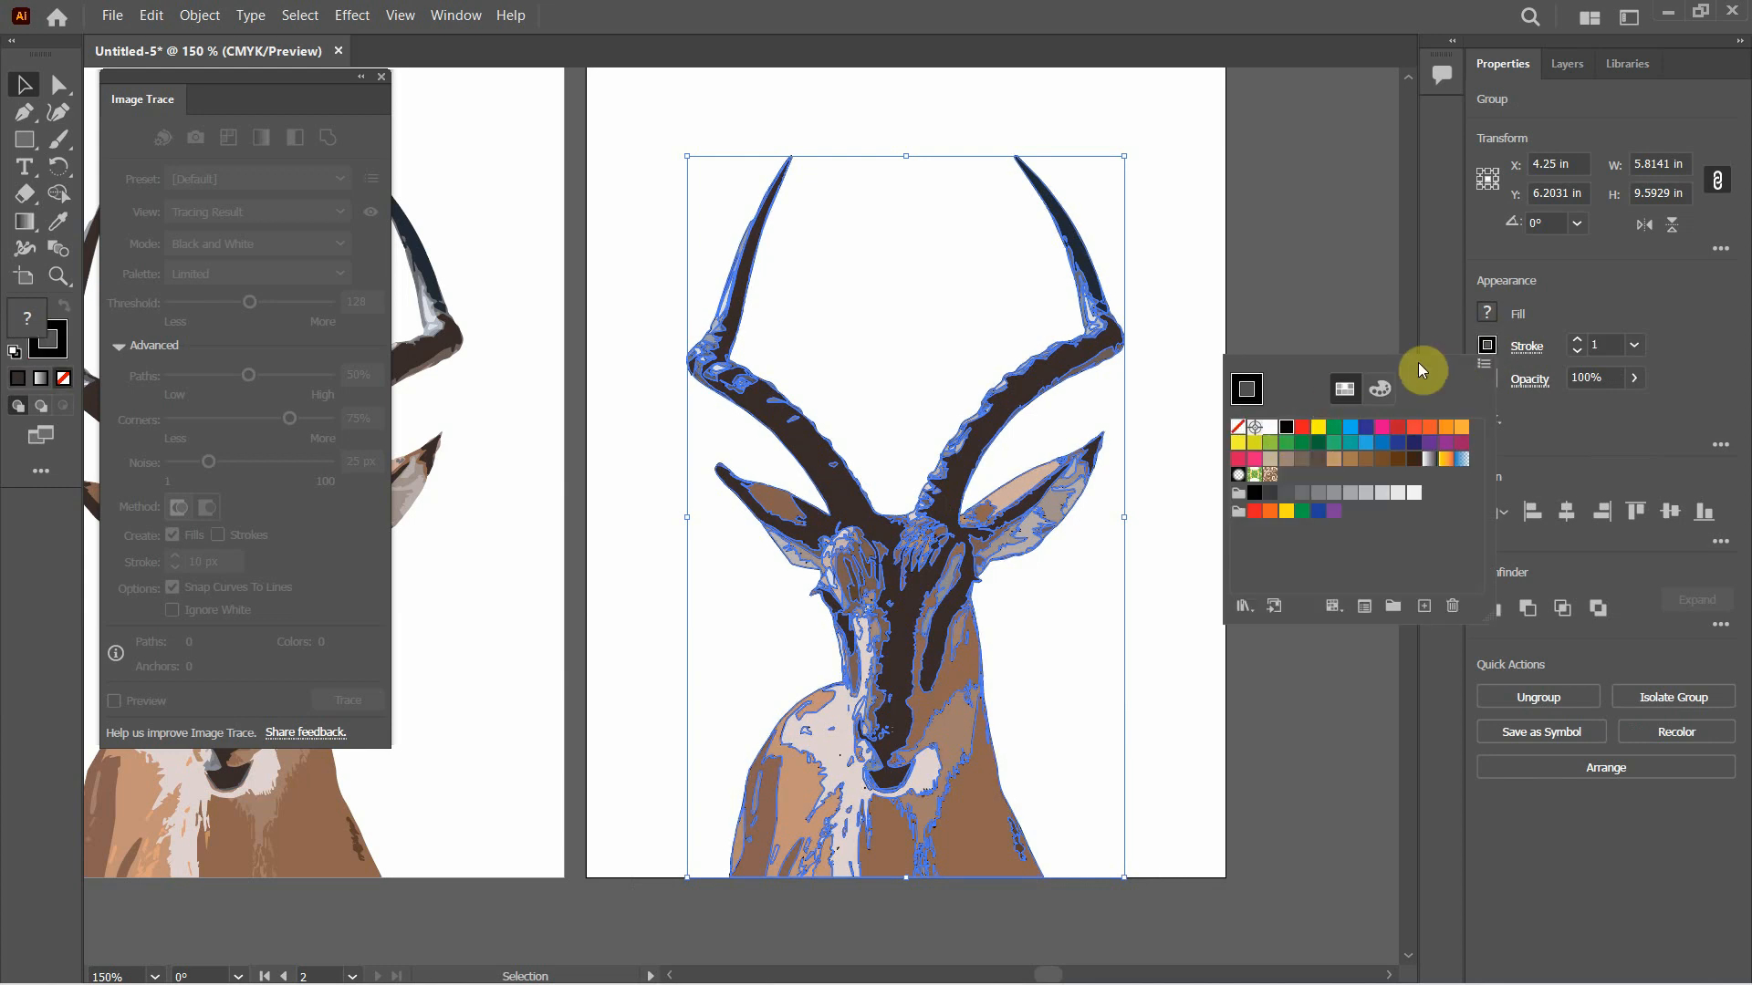
left_click(1493, 315)
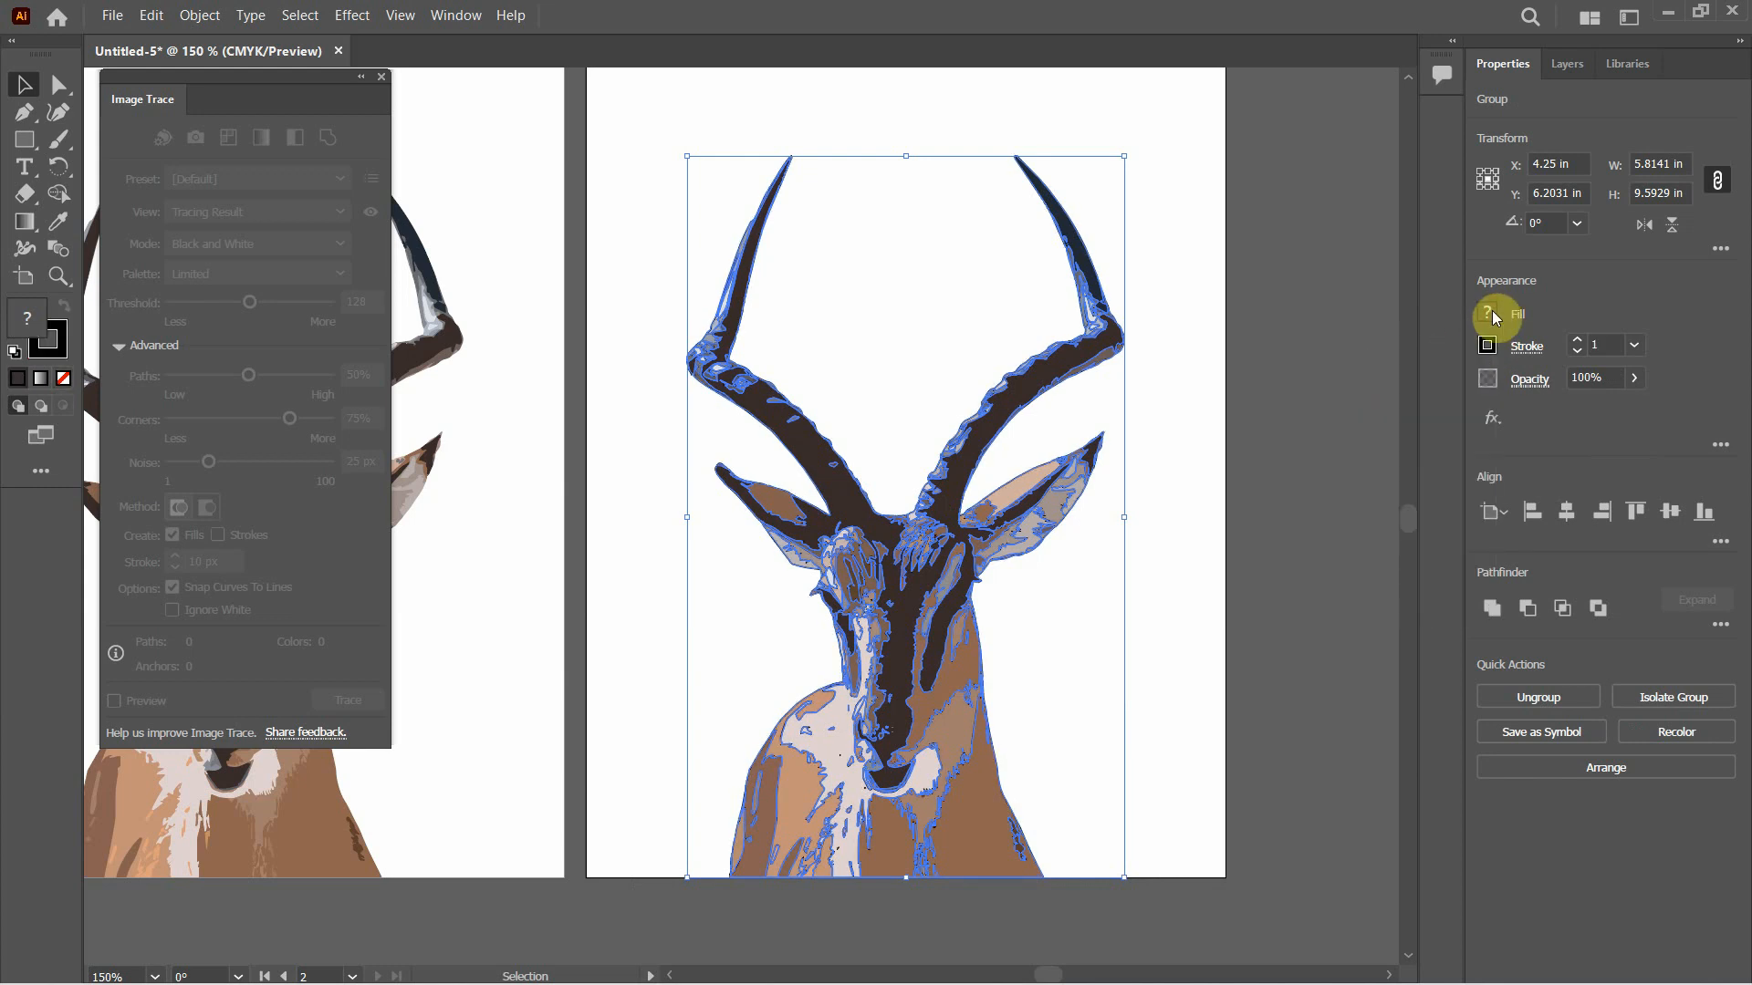
left_click(1493, 316)
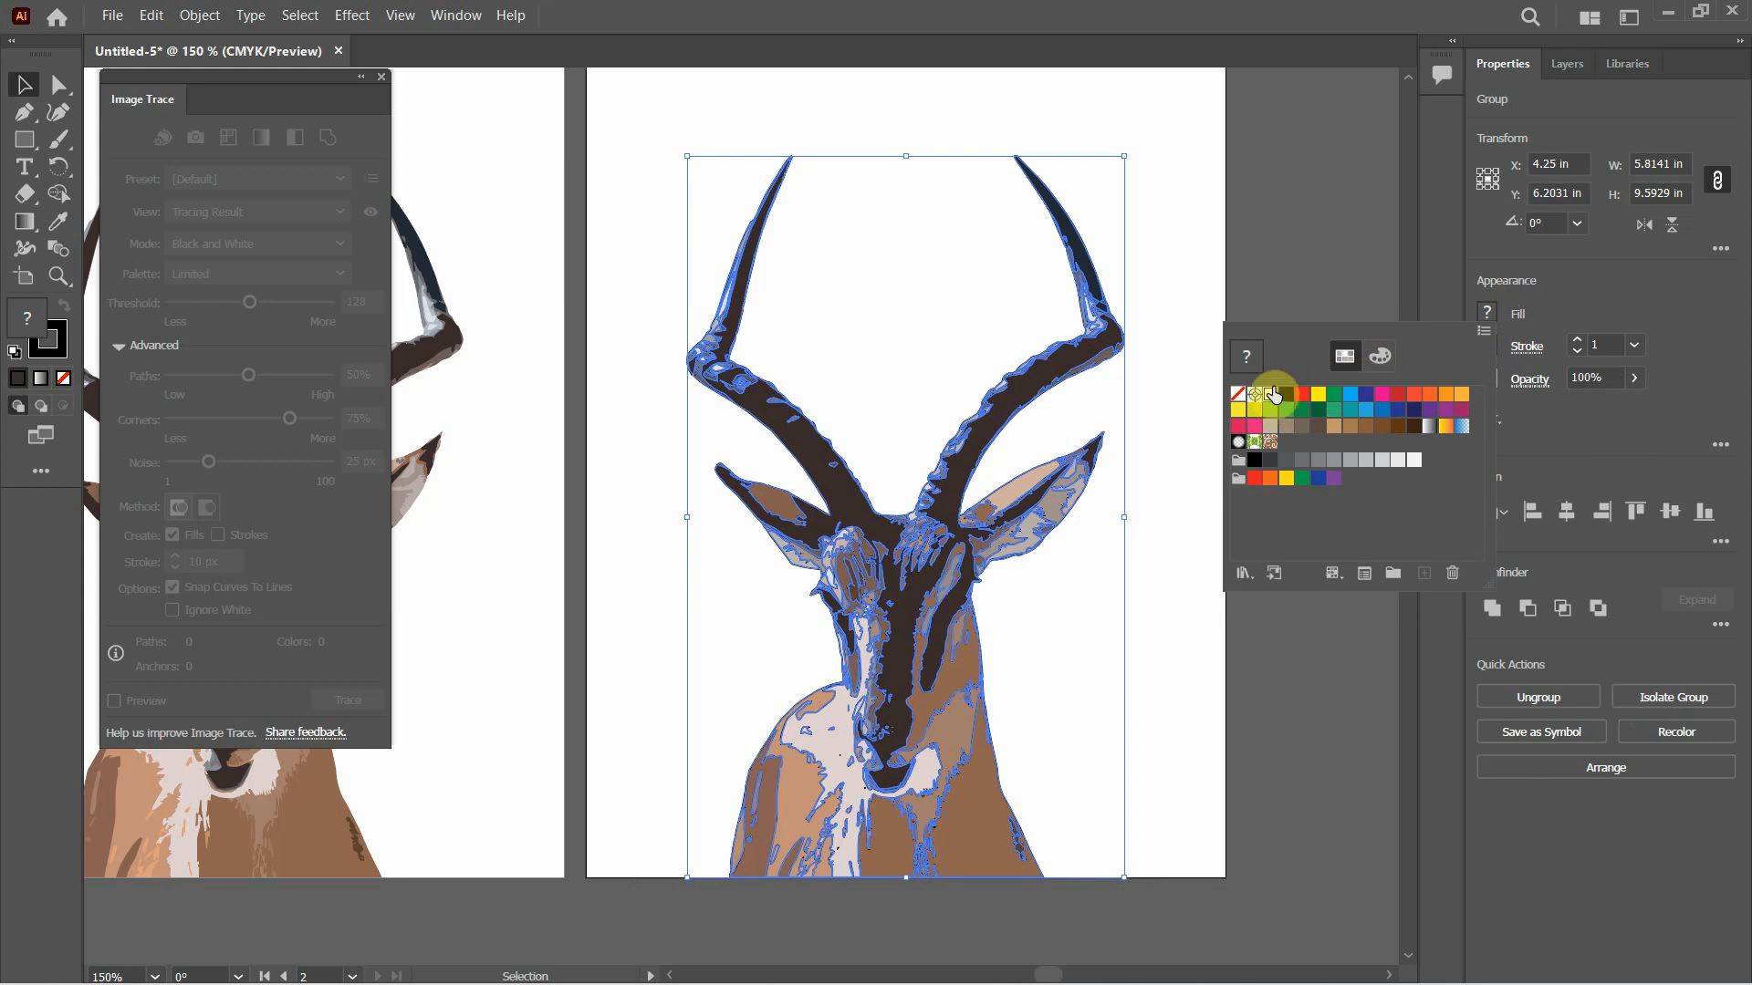
left_click(1274, 394)
left_click(1300, 267)
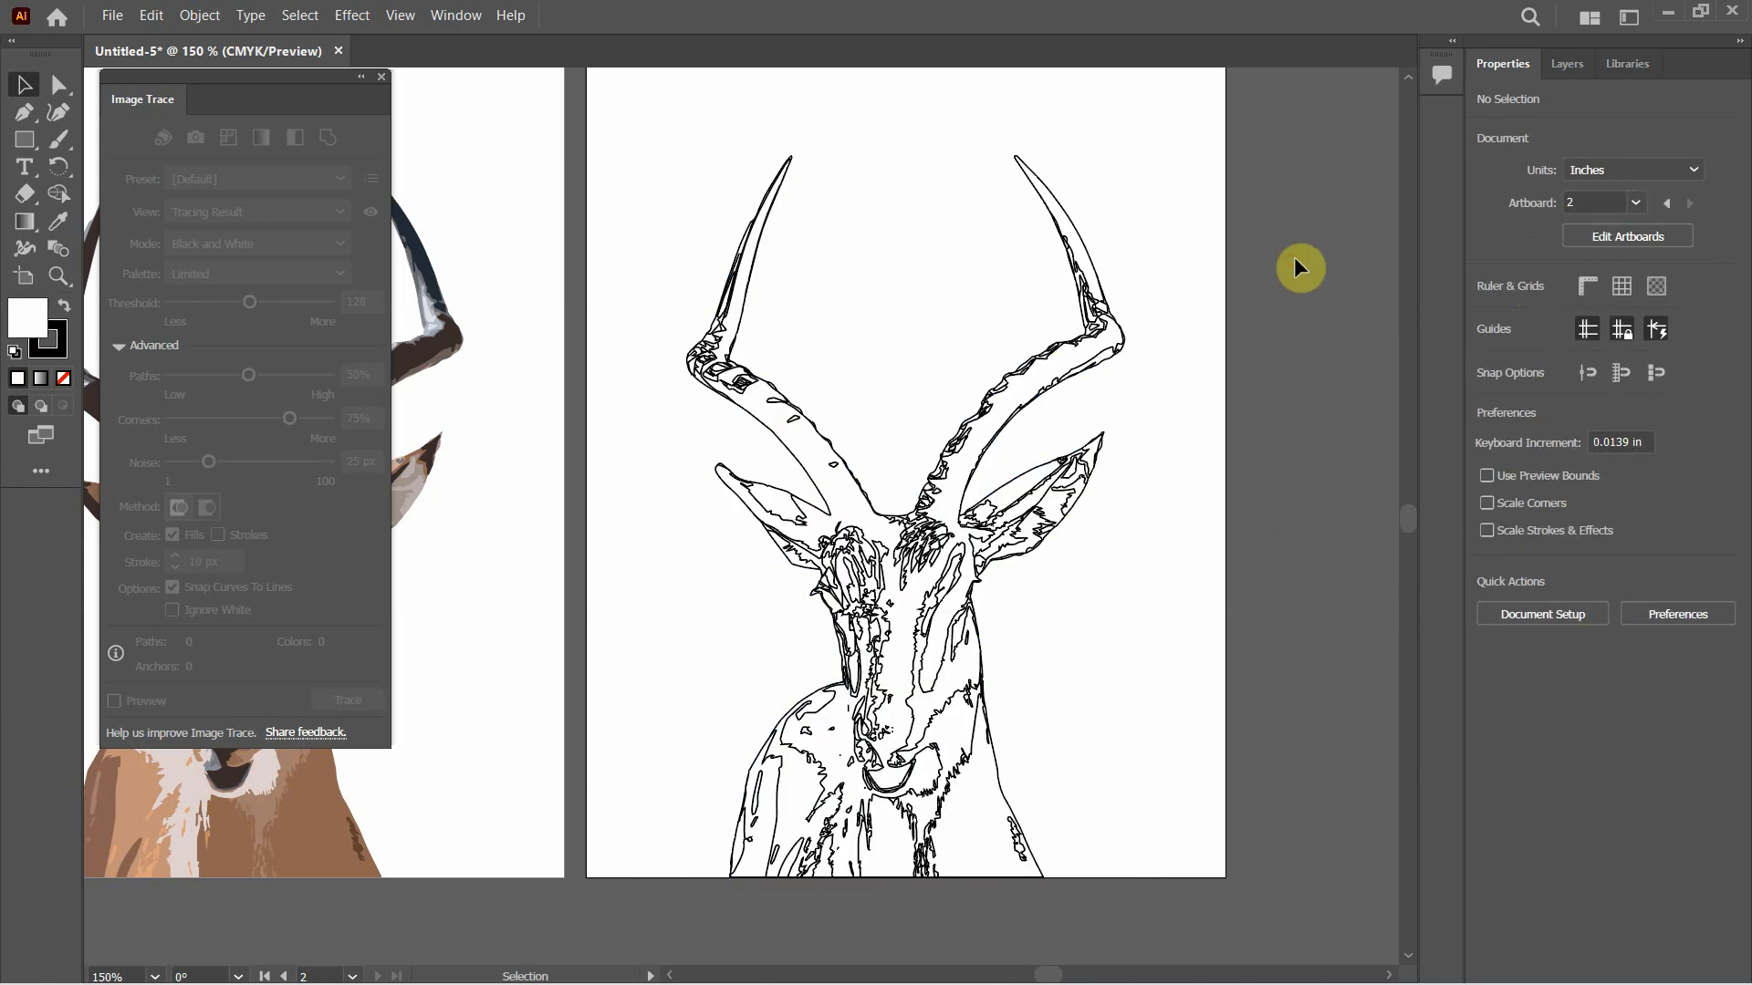
Collapse the Image Trace panel and duplicate Artboard 1 with its coloured antelope to the left of the original using the Artboard tool
key("ctrl+shift")
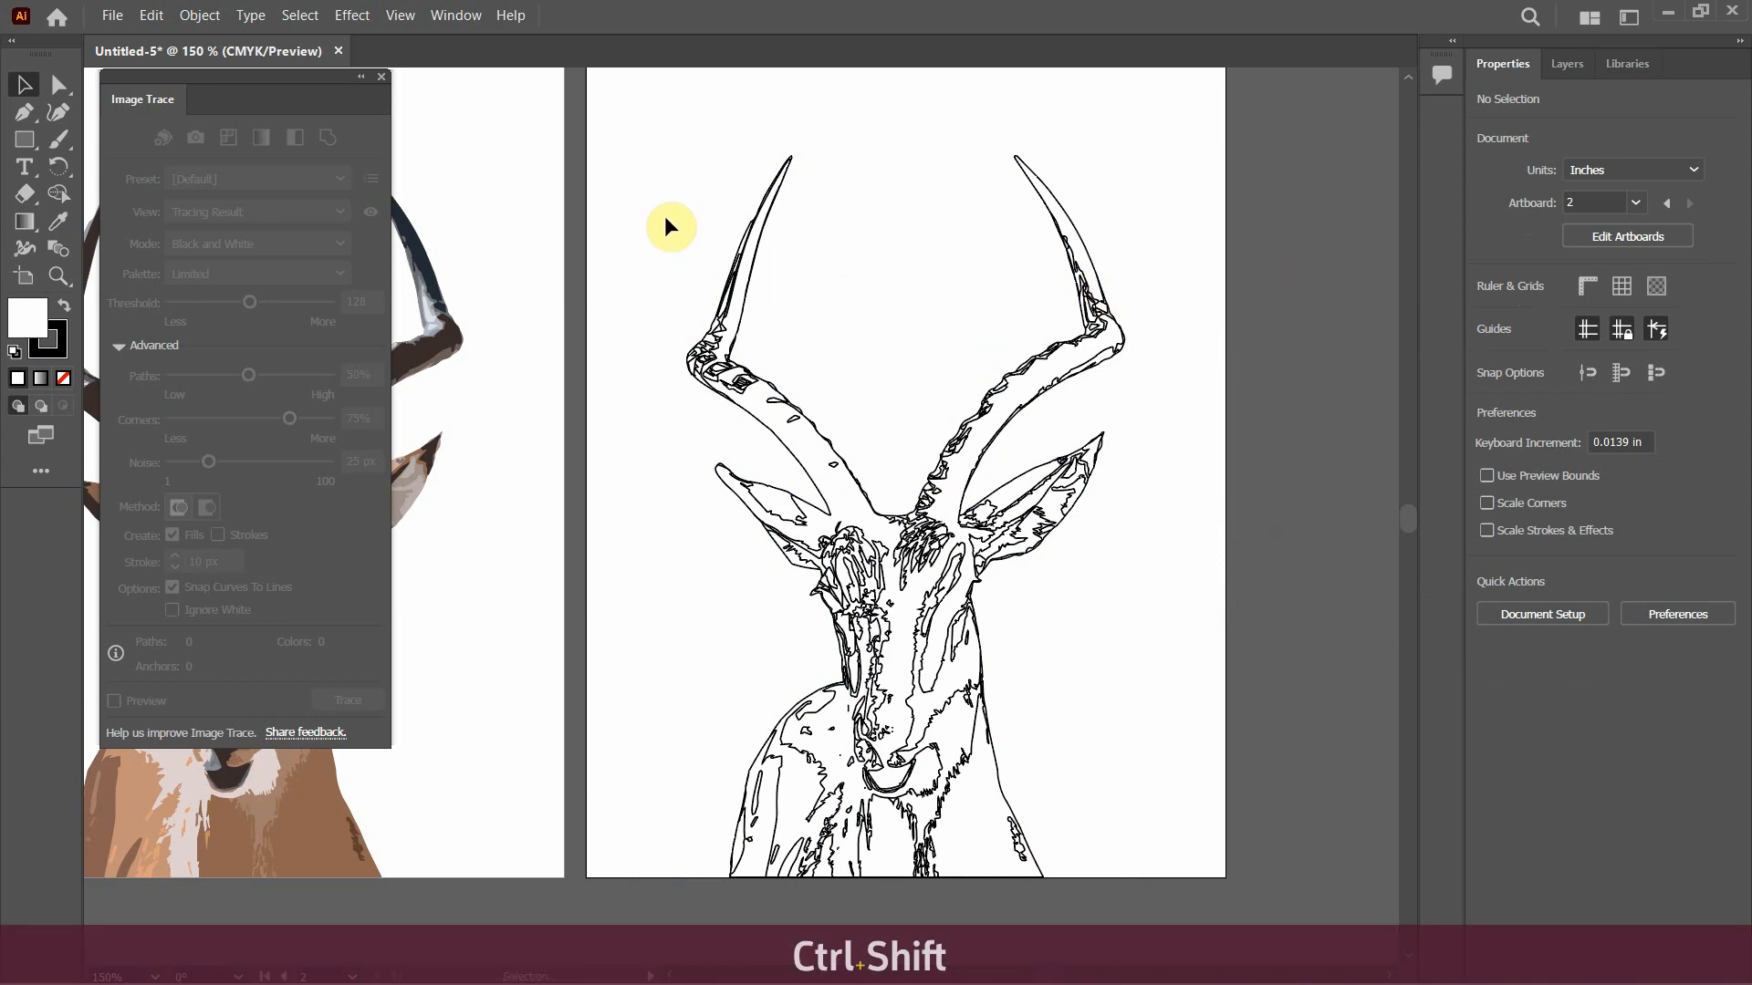
left_click(361, 79)
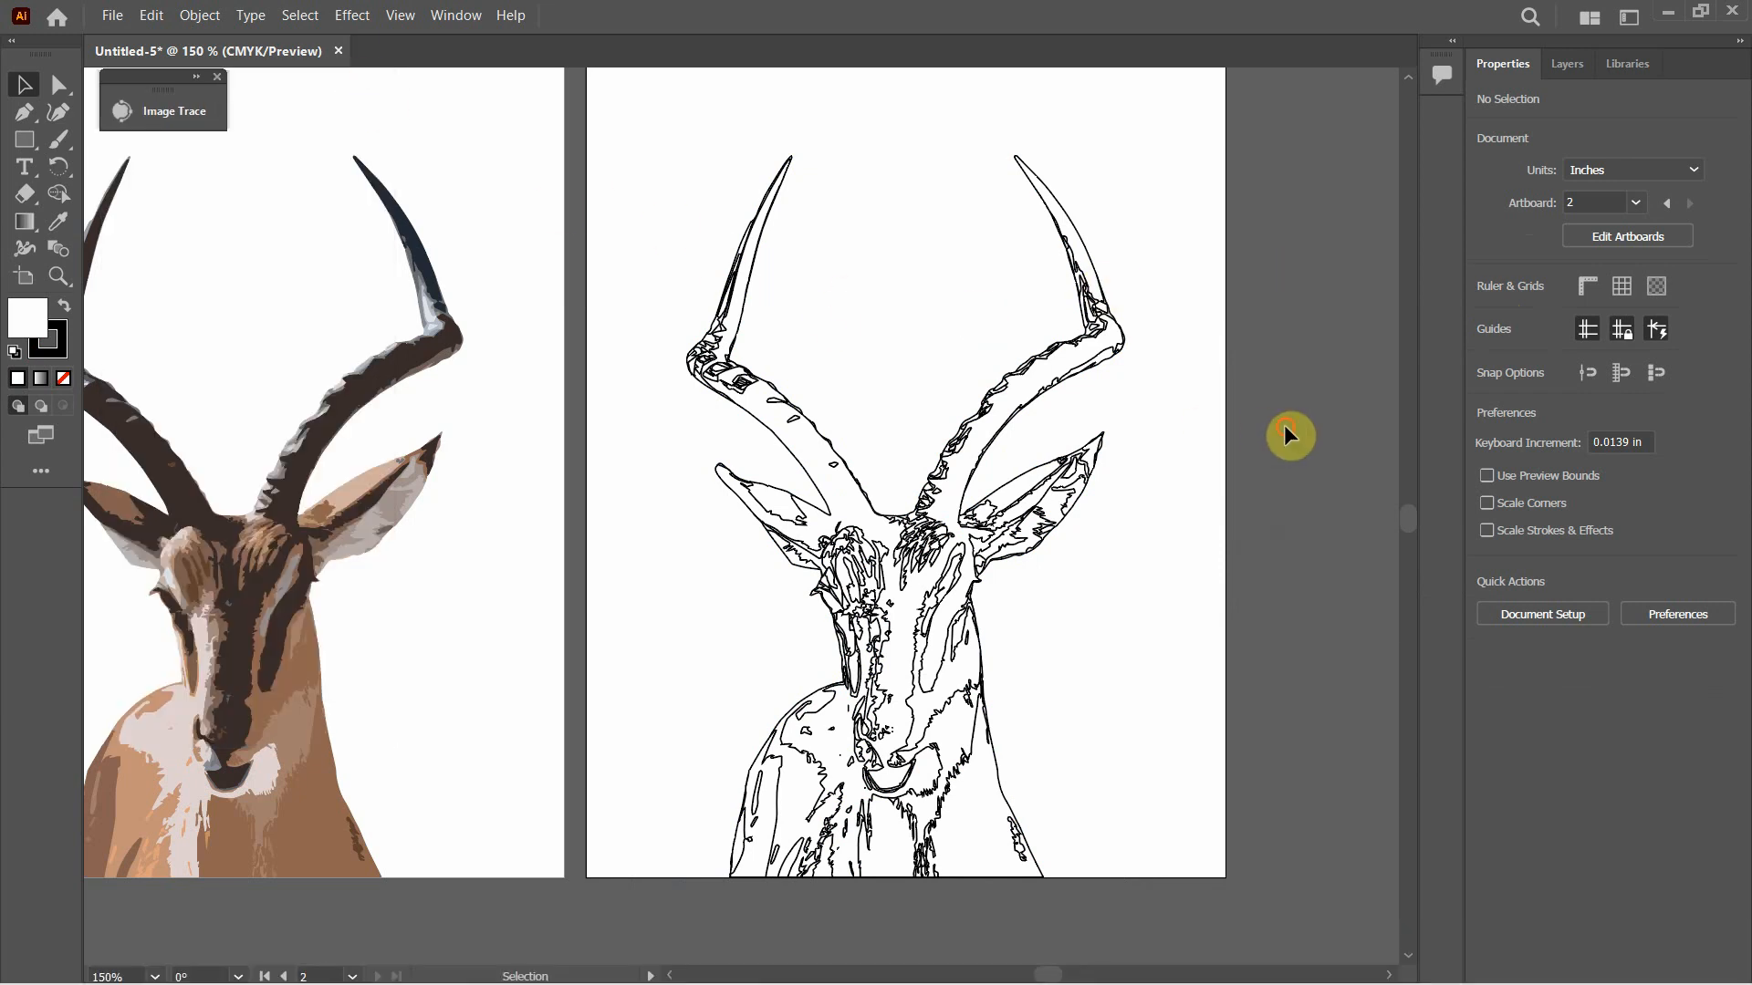
key("ctrl+alt+0")
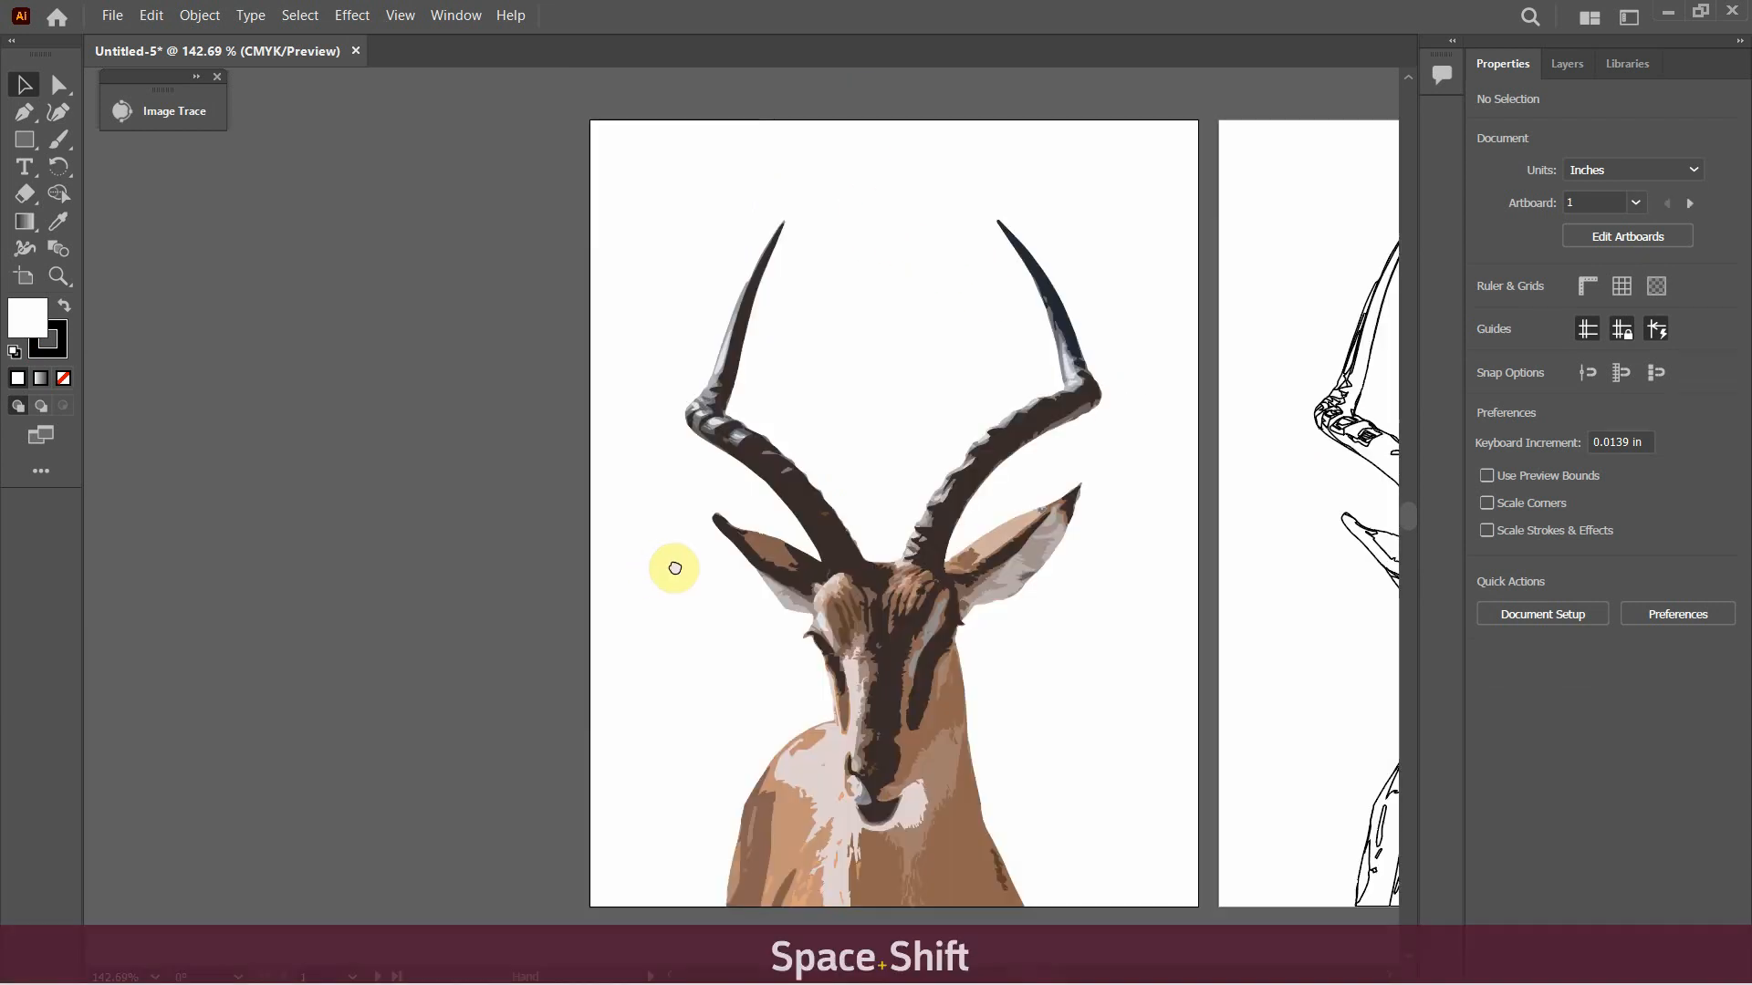
left_click_drag(673, 566, 704, 563)
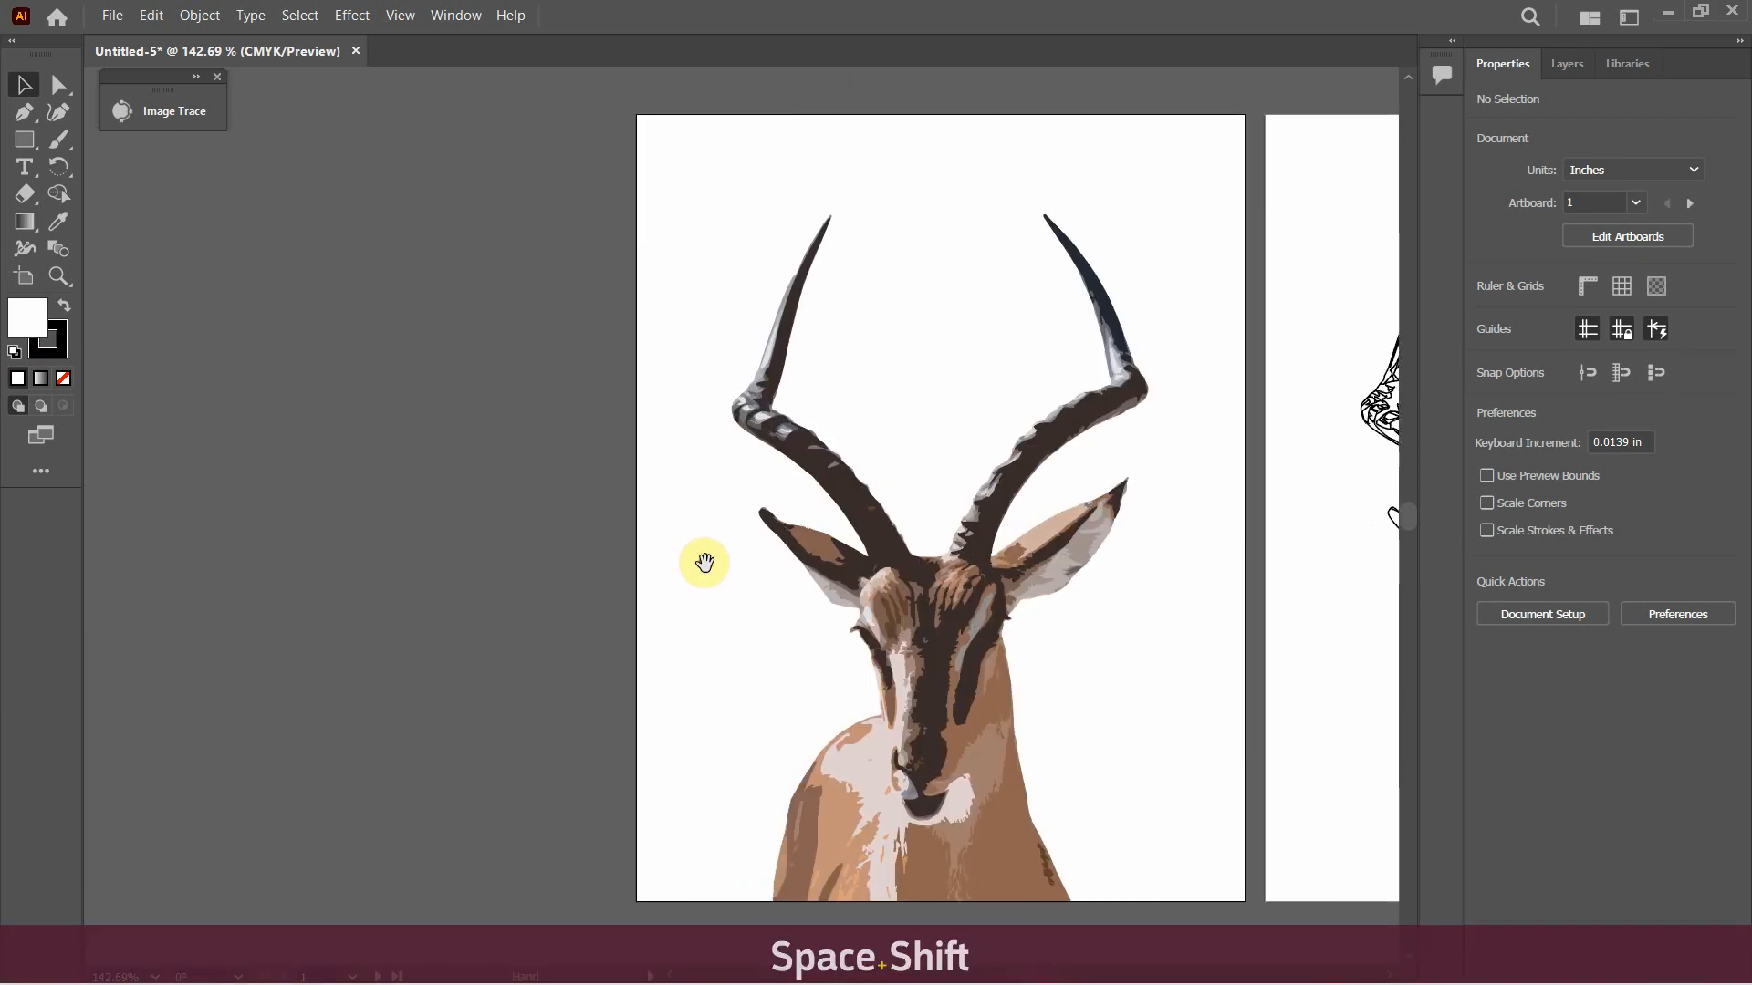
left_click(24, 277)
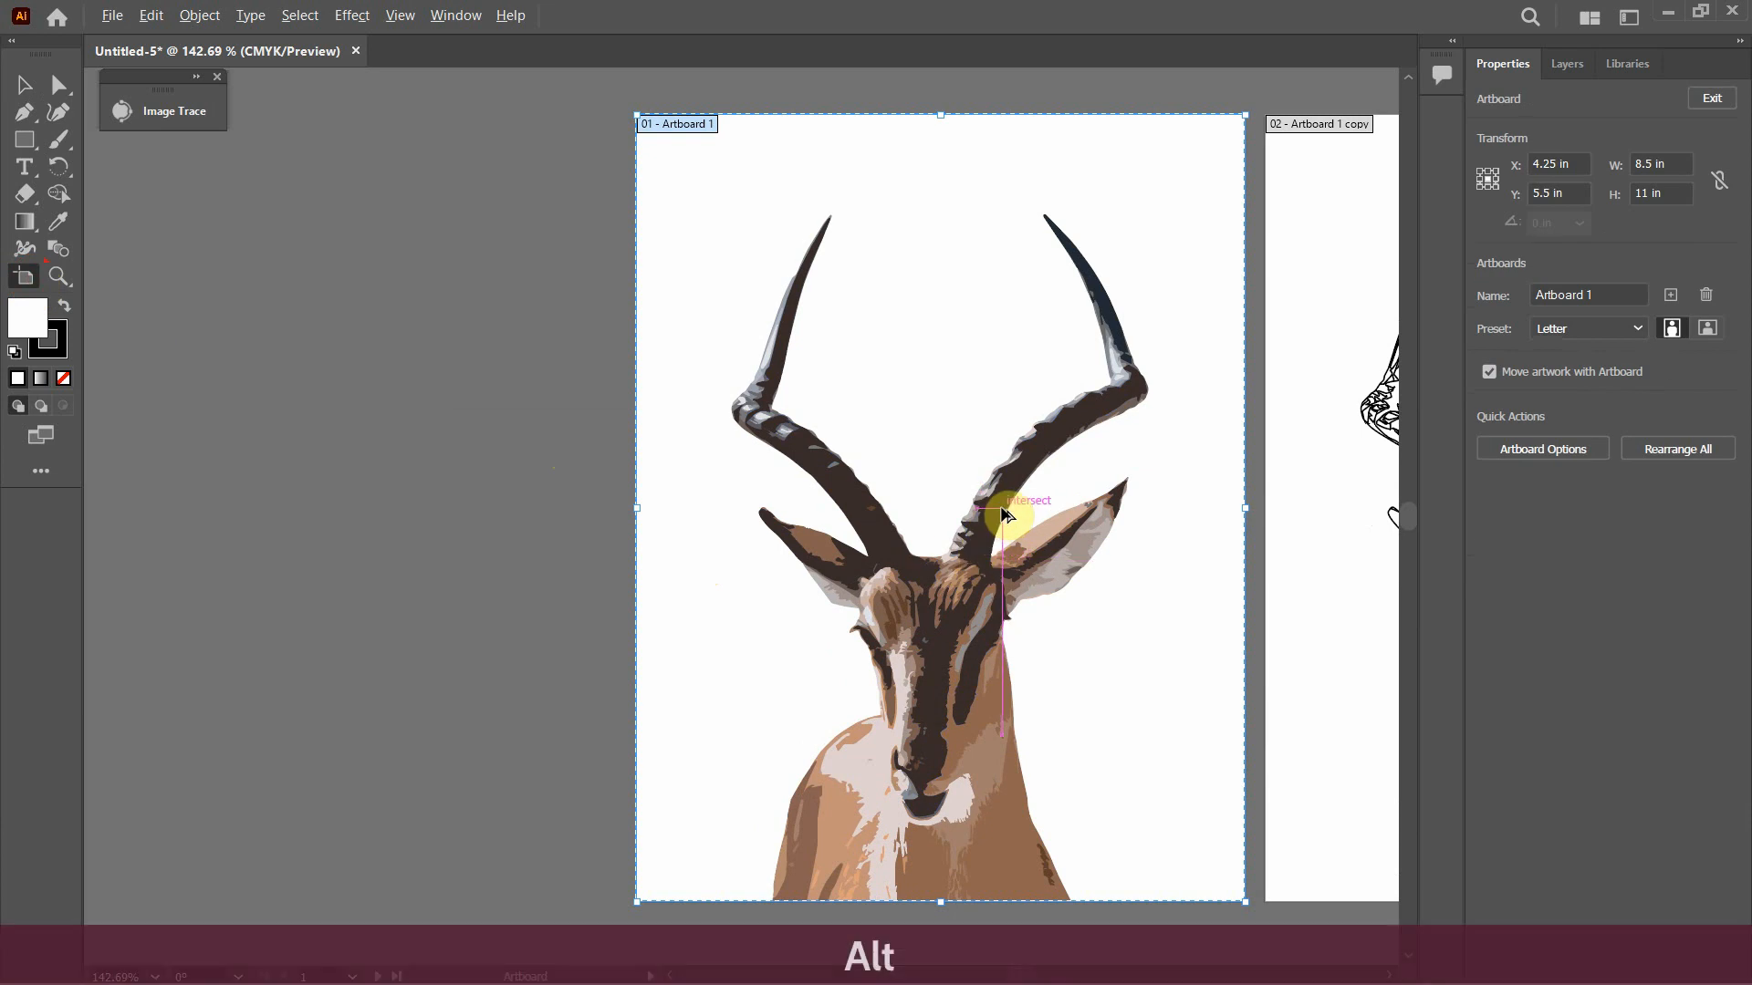
left_click_drag(995, 509, 382, 506)
left_click(24, 84)
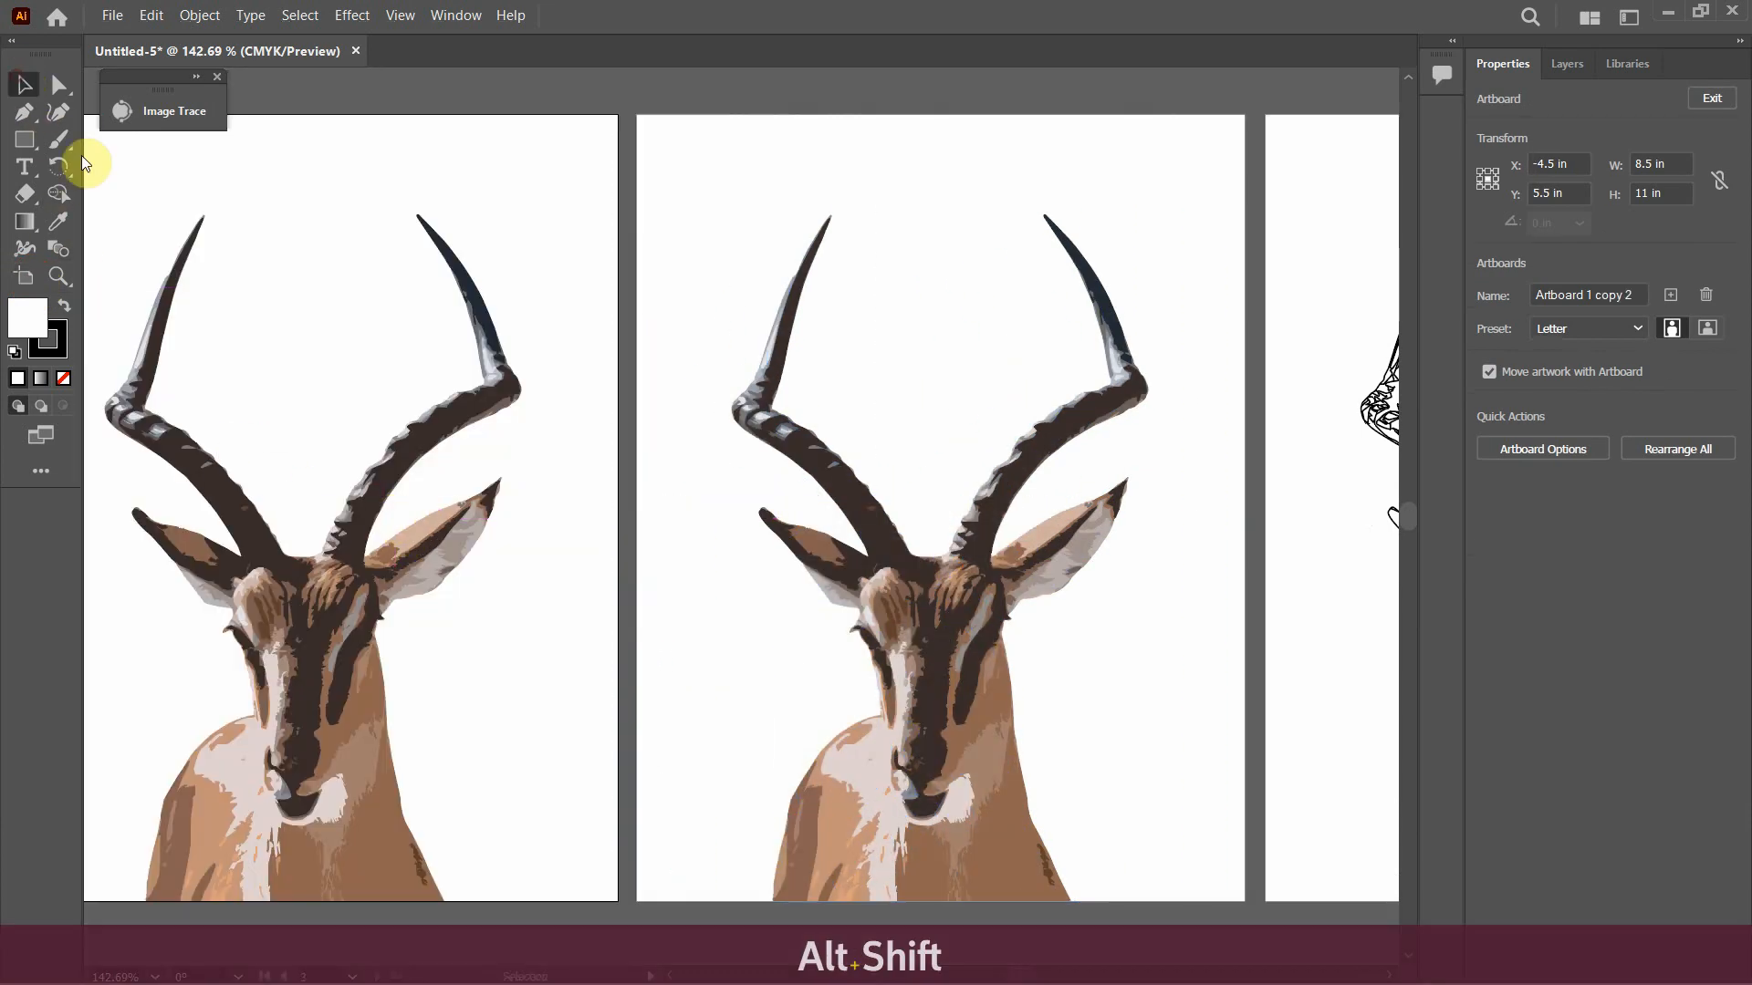
Pick up the antelope's dark brown fill and draw a rectangle of about 8.5 x 10.99 in covering the new artboard
left_click_drag(349, 297, 595, 294)
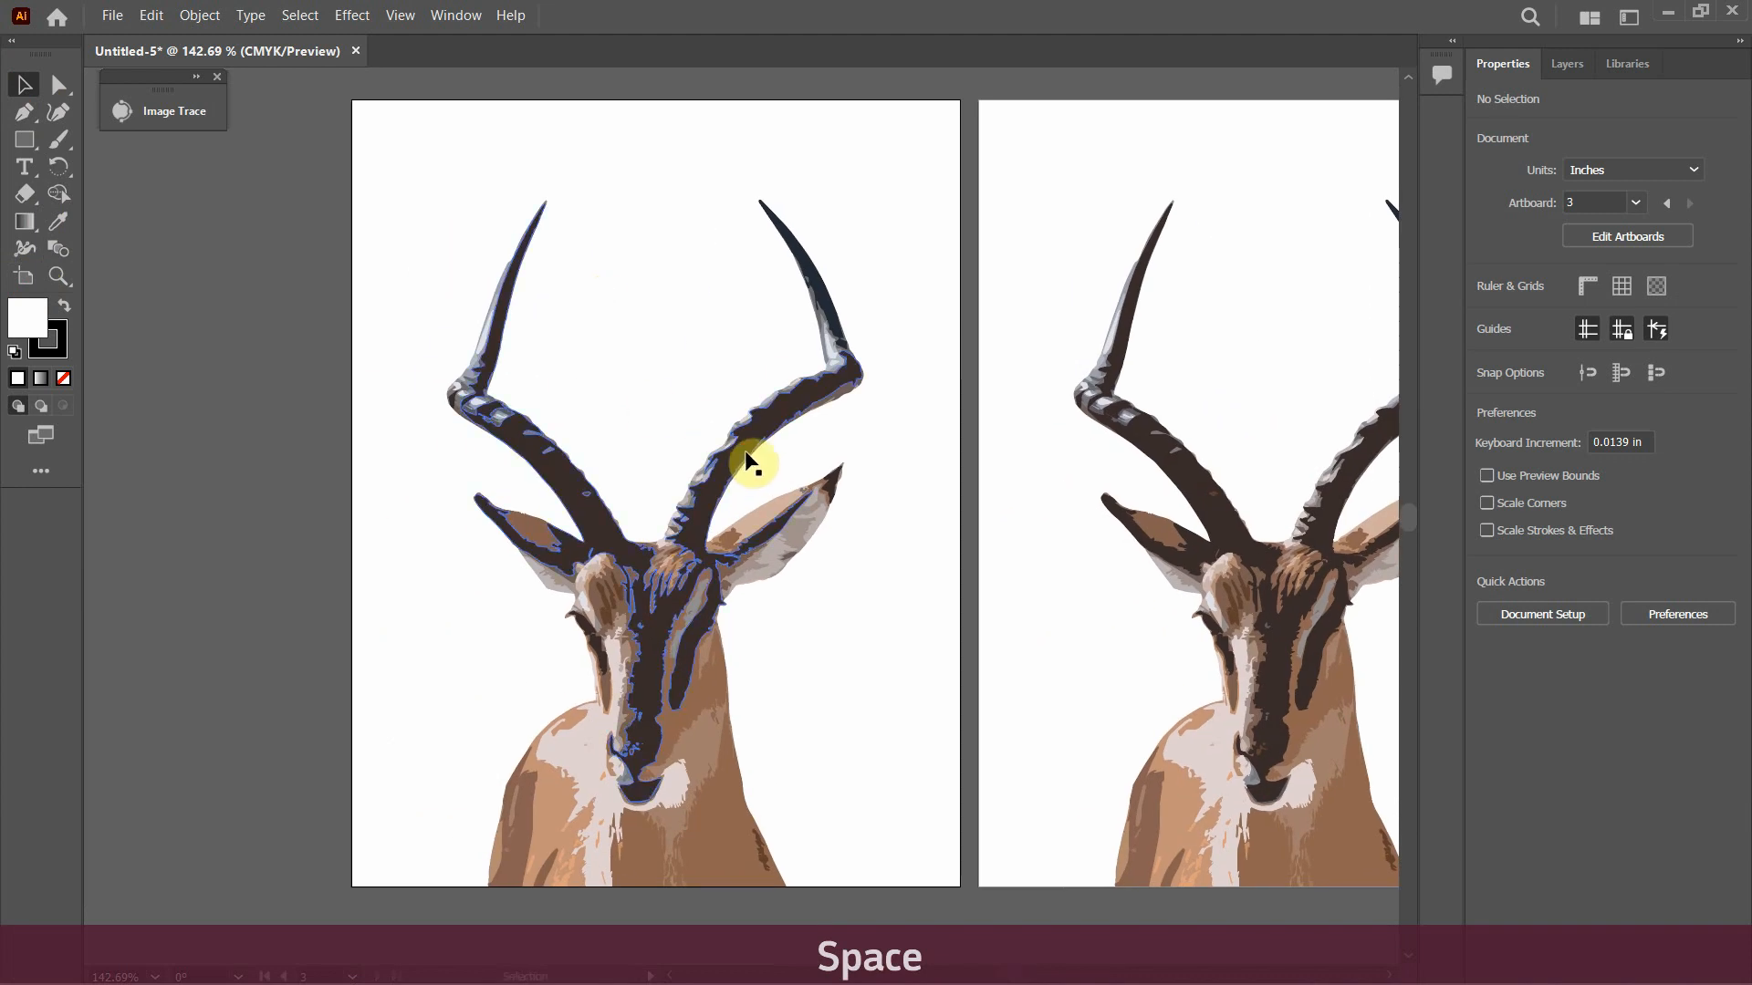
left_click(751, 458)
left_click(308, 351)
left_click(24, 139)
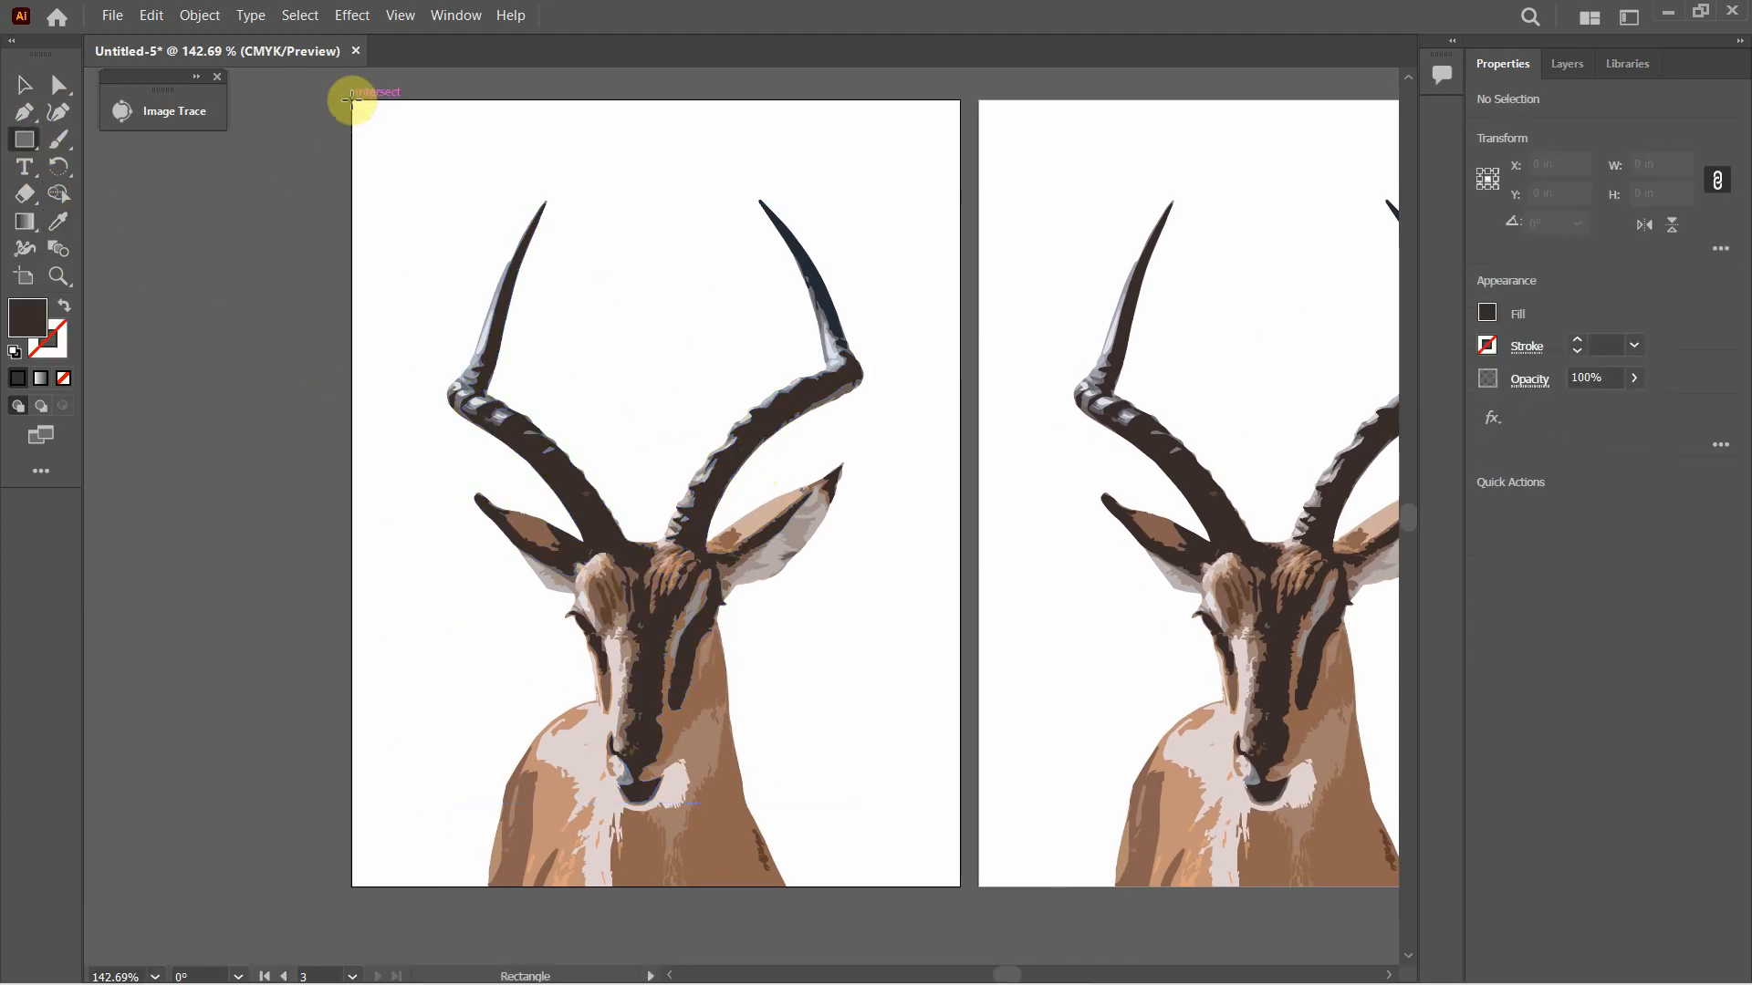
left_click_drag(352, 99, 957, 885)
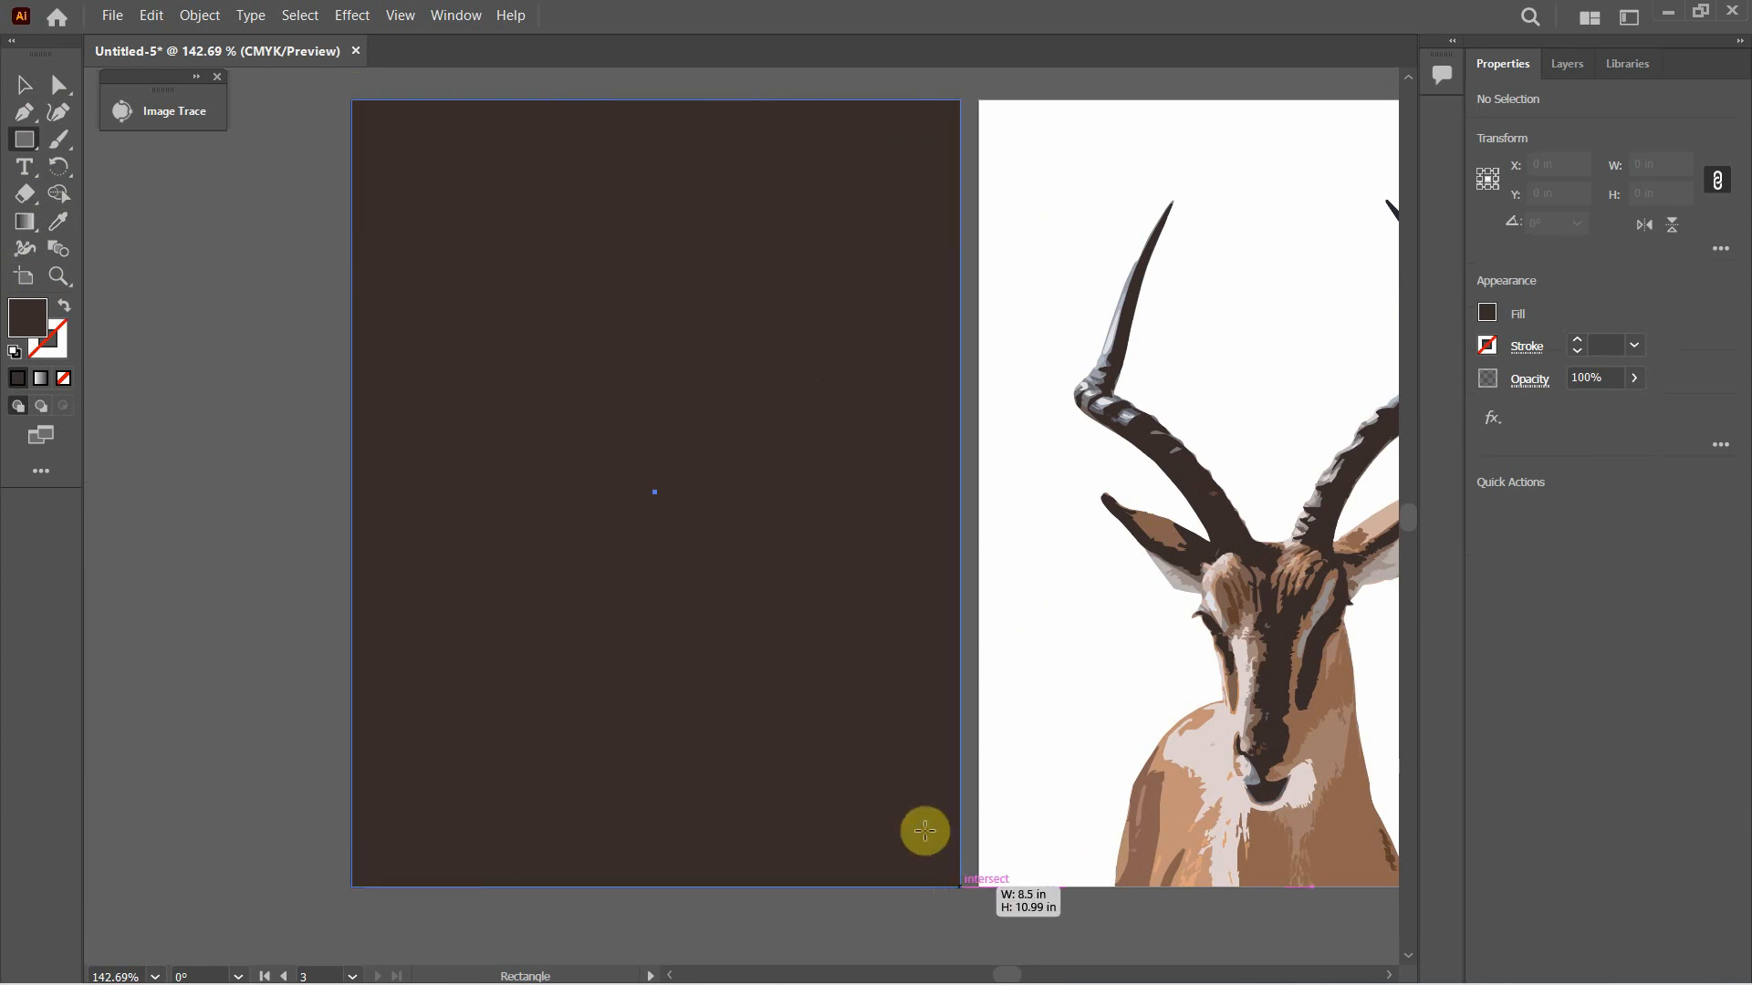
Send the dark brown rectangle behind the antelope artwork and deselect it
left_click(23, 84)
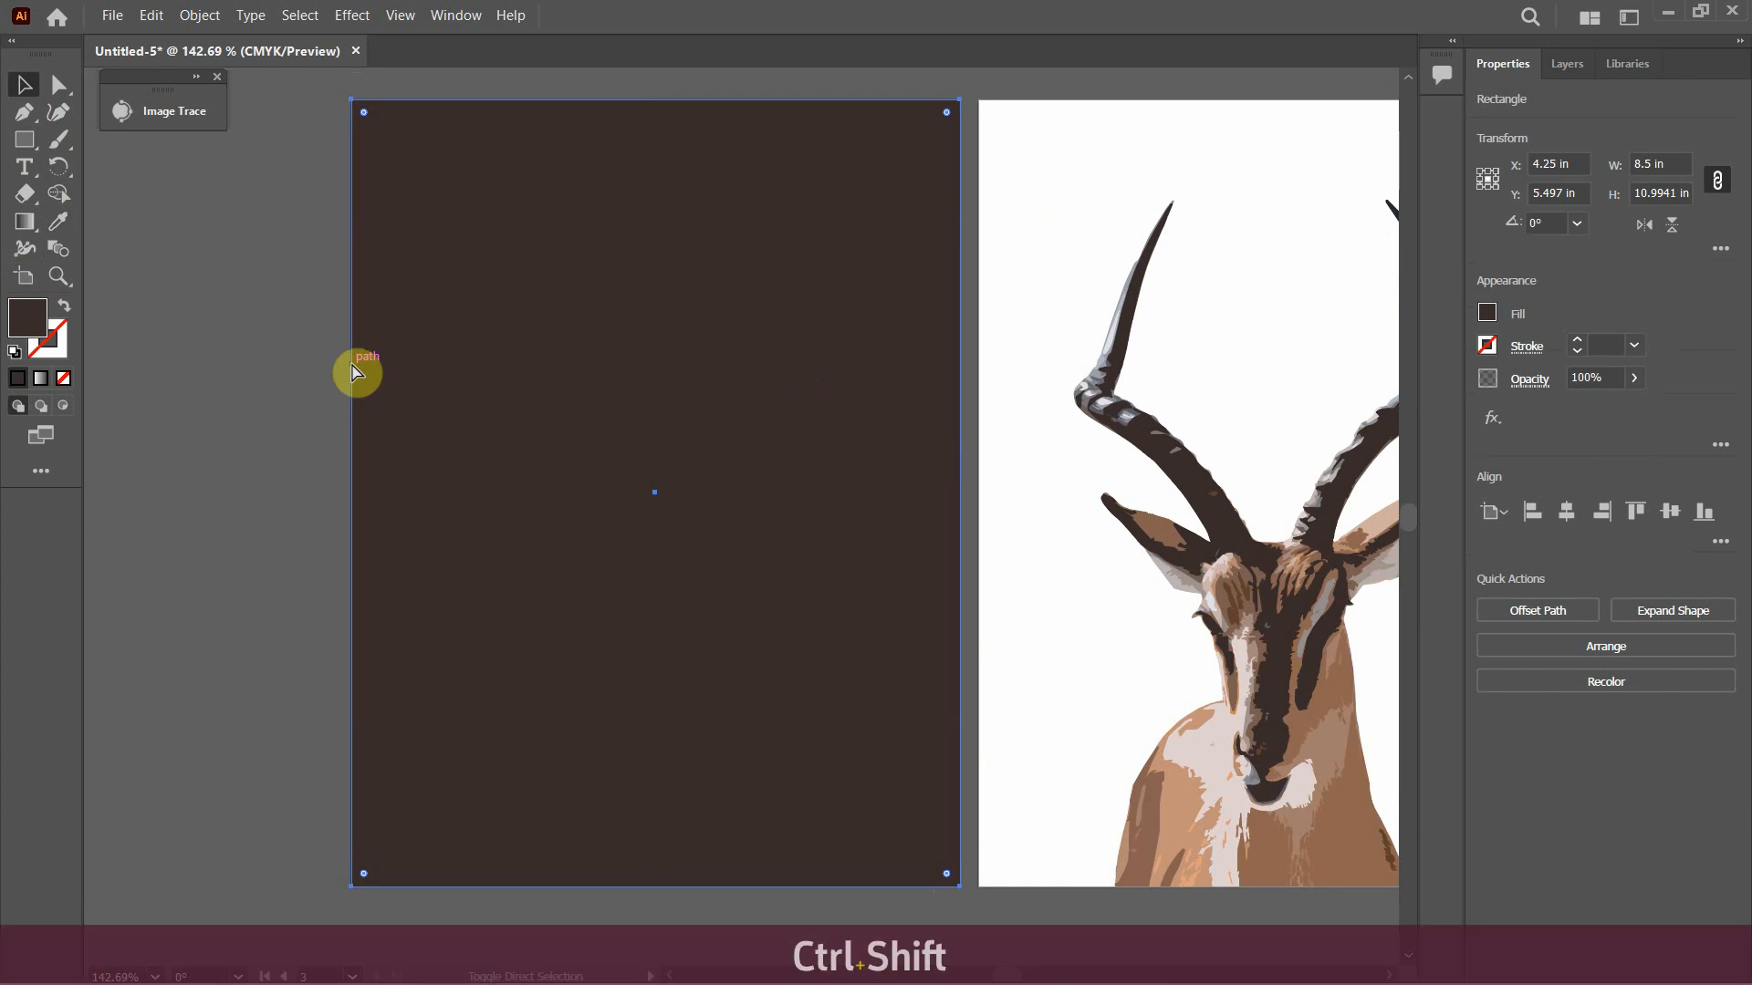
key("ctrl+shift+bracketleft")
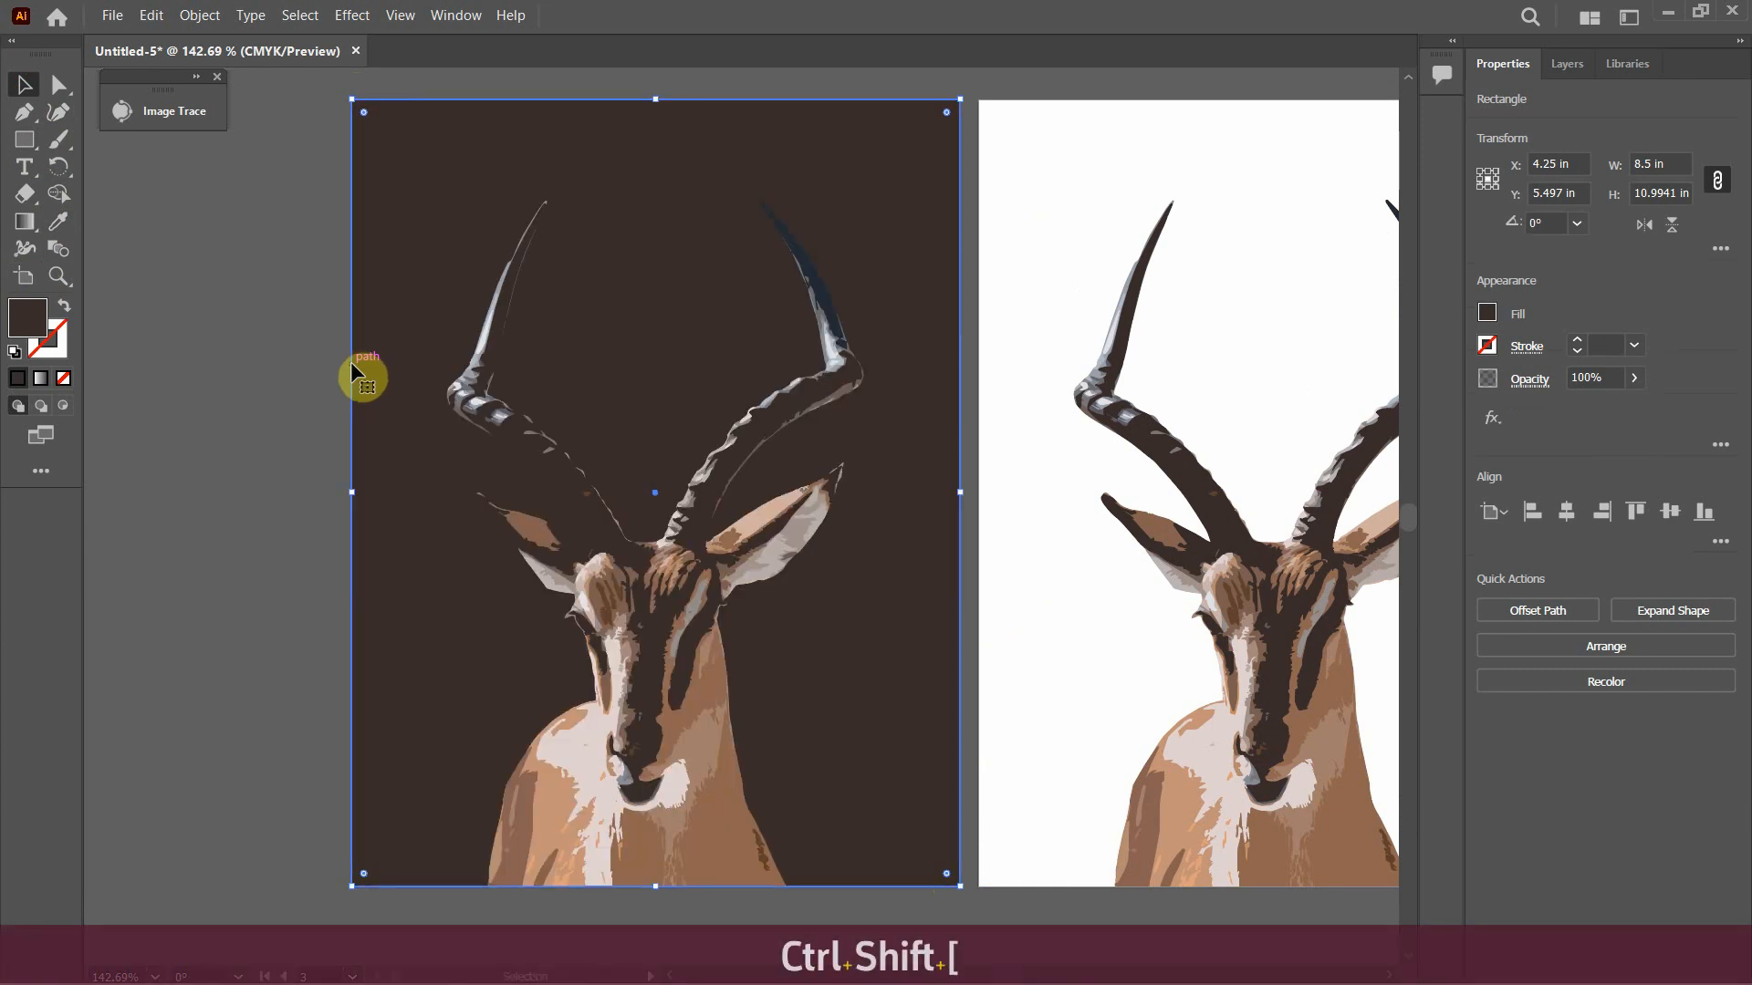
left_click(196, 345)
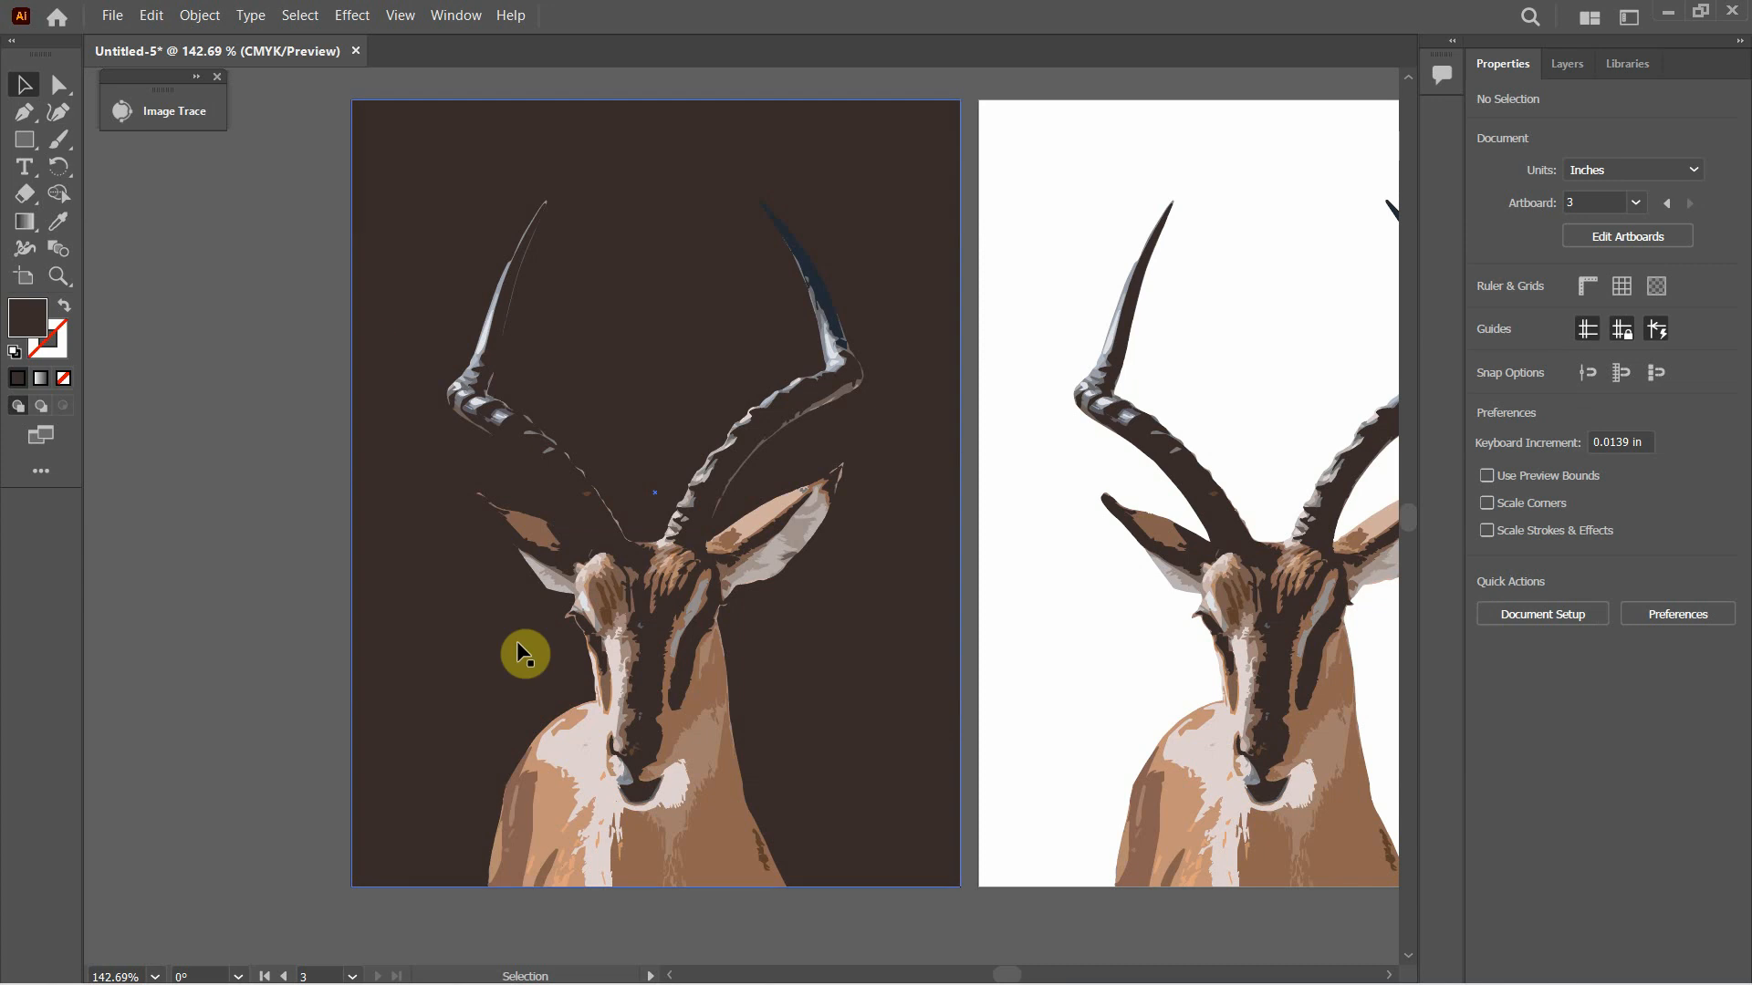
Delete the pale pink chest and muzzle group and the tan neck patch from the antelope on the dark background
left_click(579, 770)
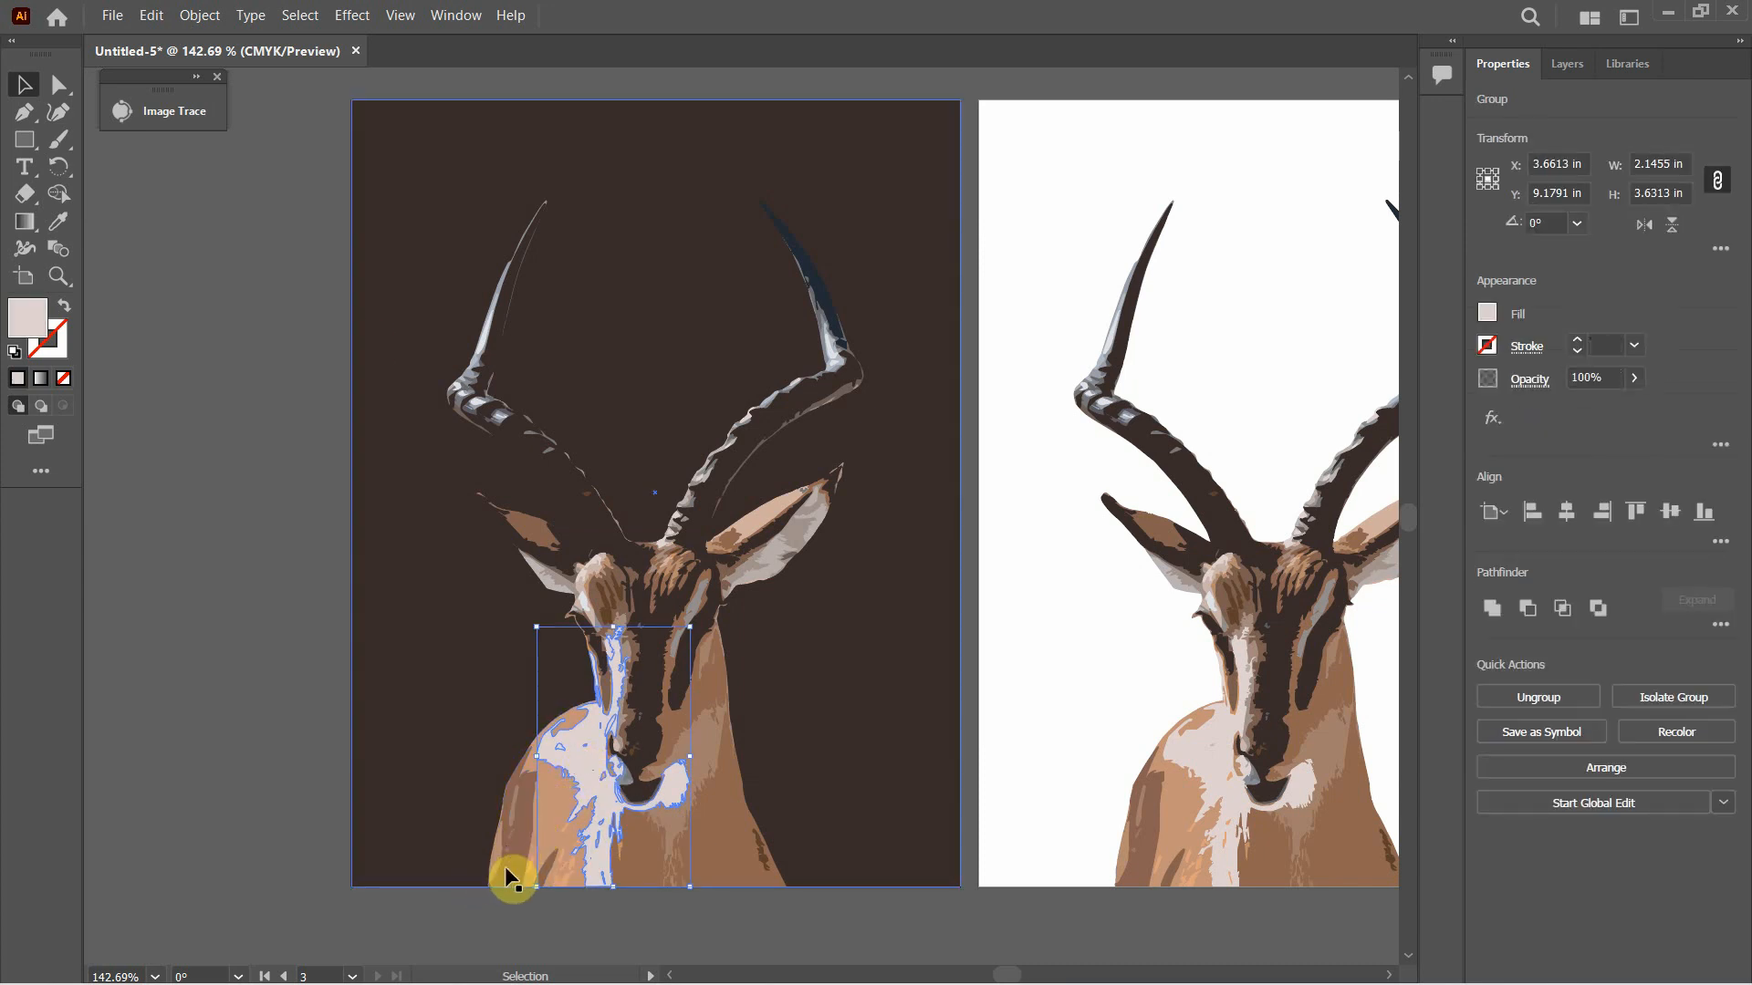
left_click(556, 801)
key("ctrl+z")
key("Delete")
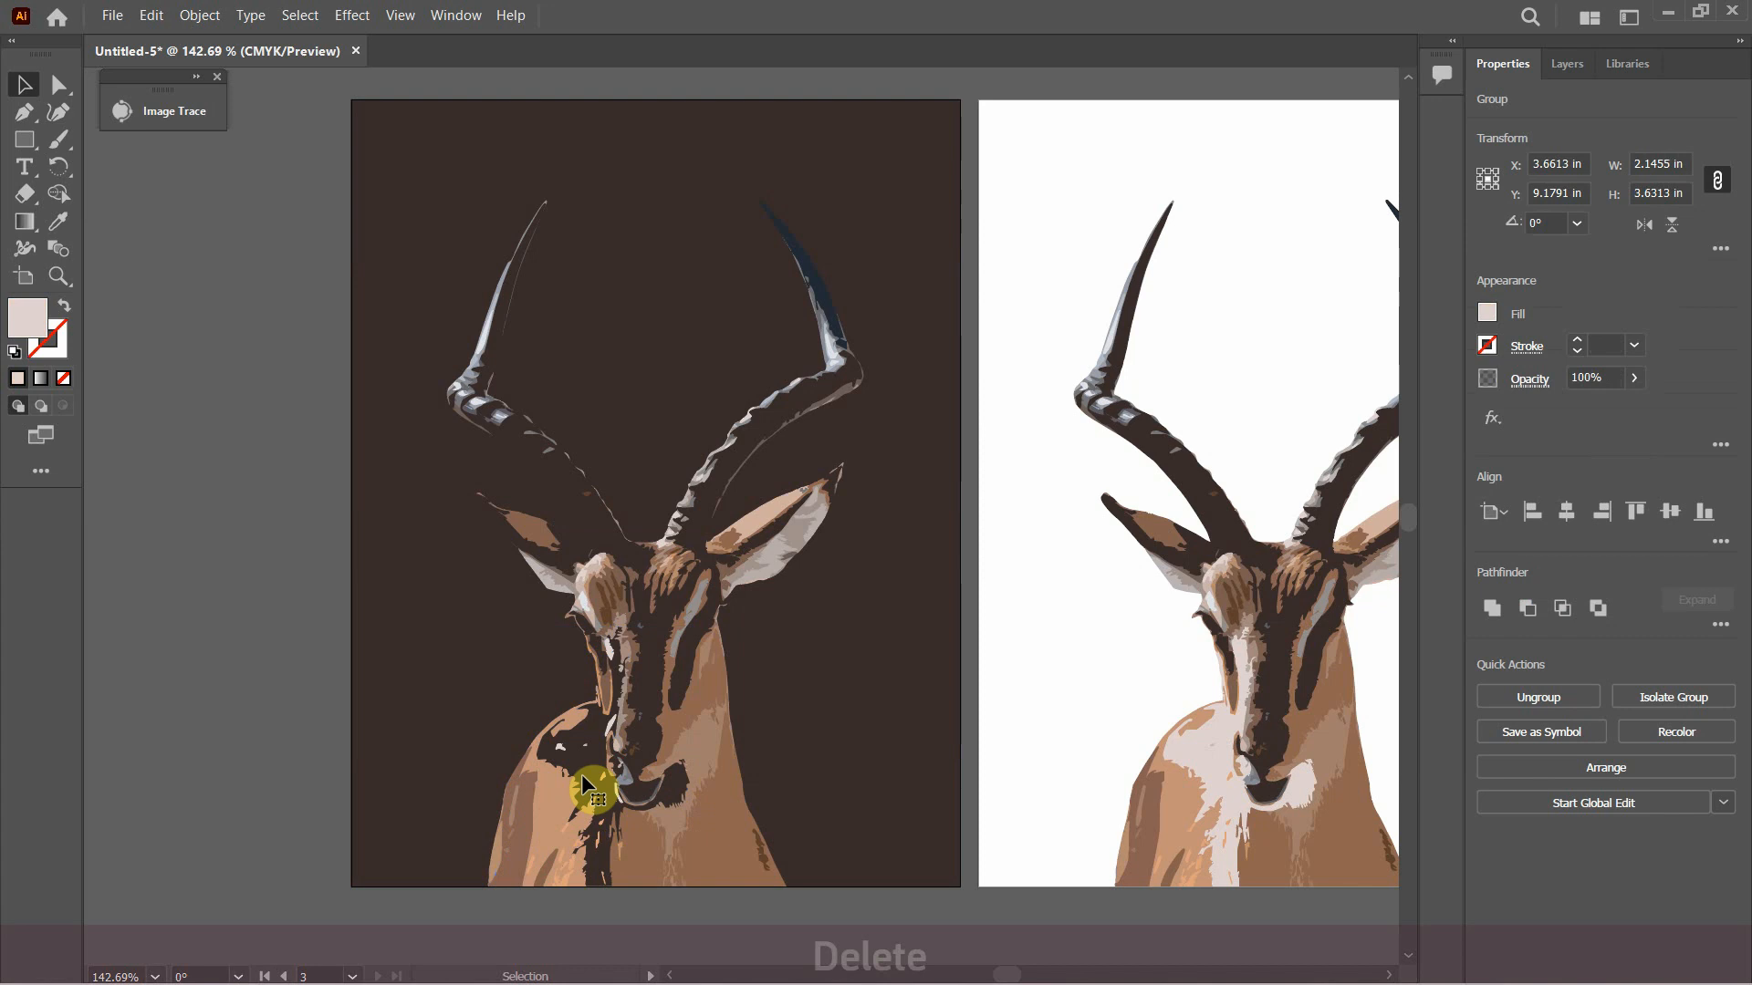
left_click(710, 762)
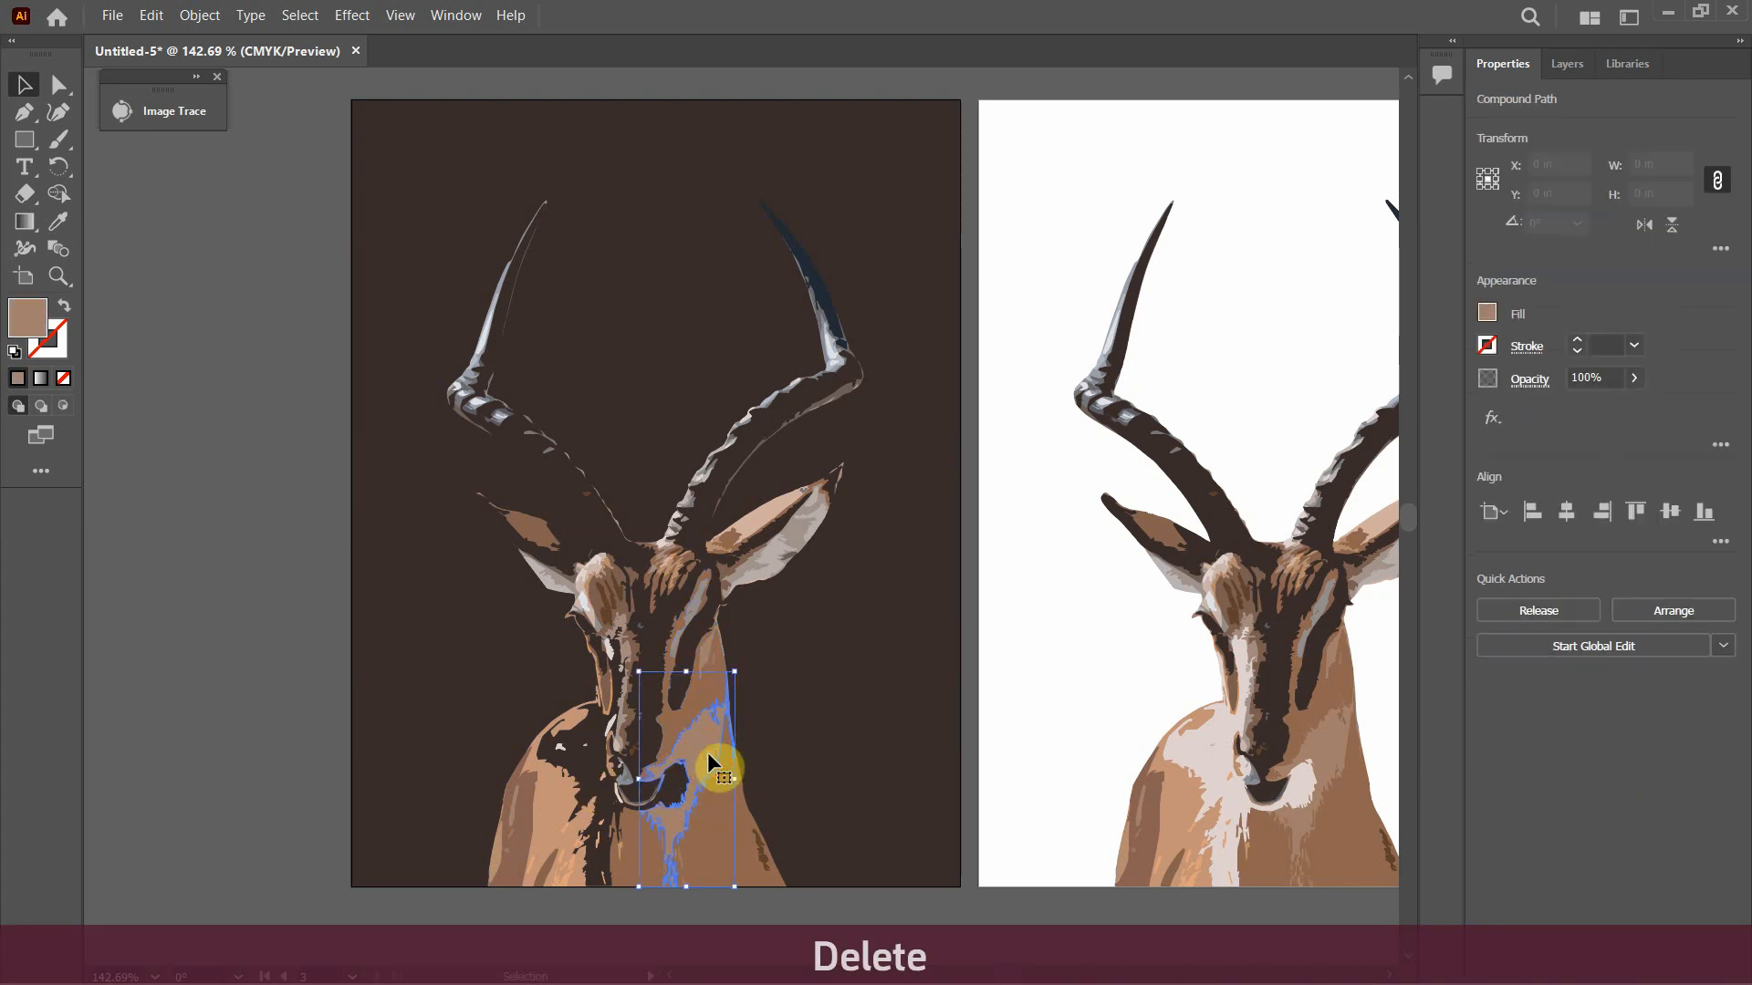
key("Delete")
Delete the pale inner shapes of both ears and select the small light patch beside the nose on the dark artboard
left_click(777, 558)
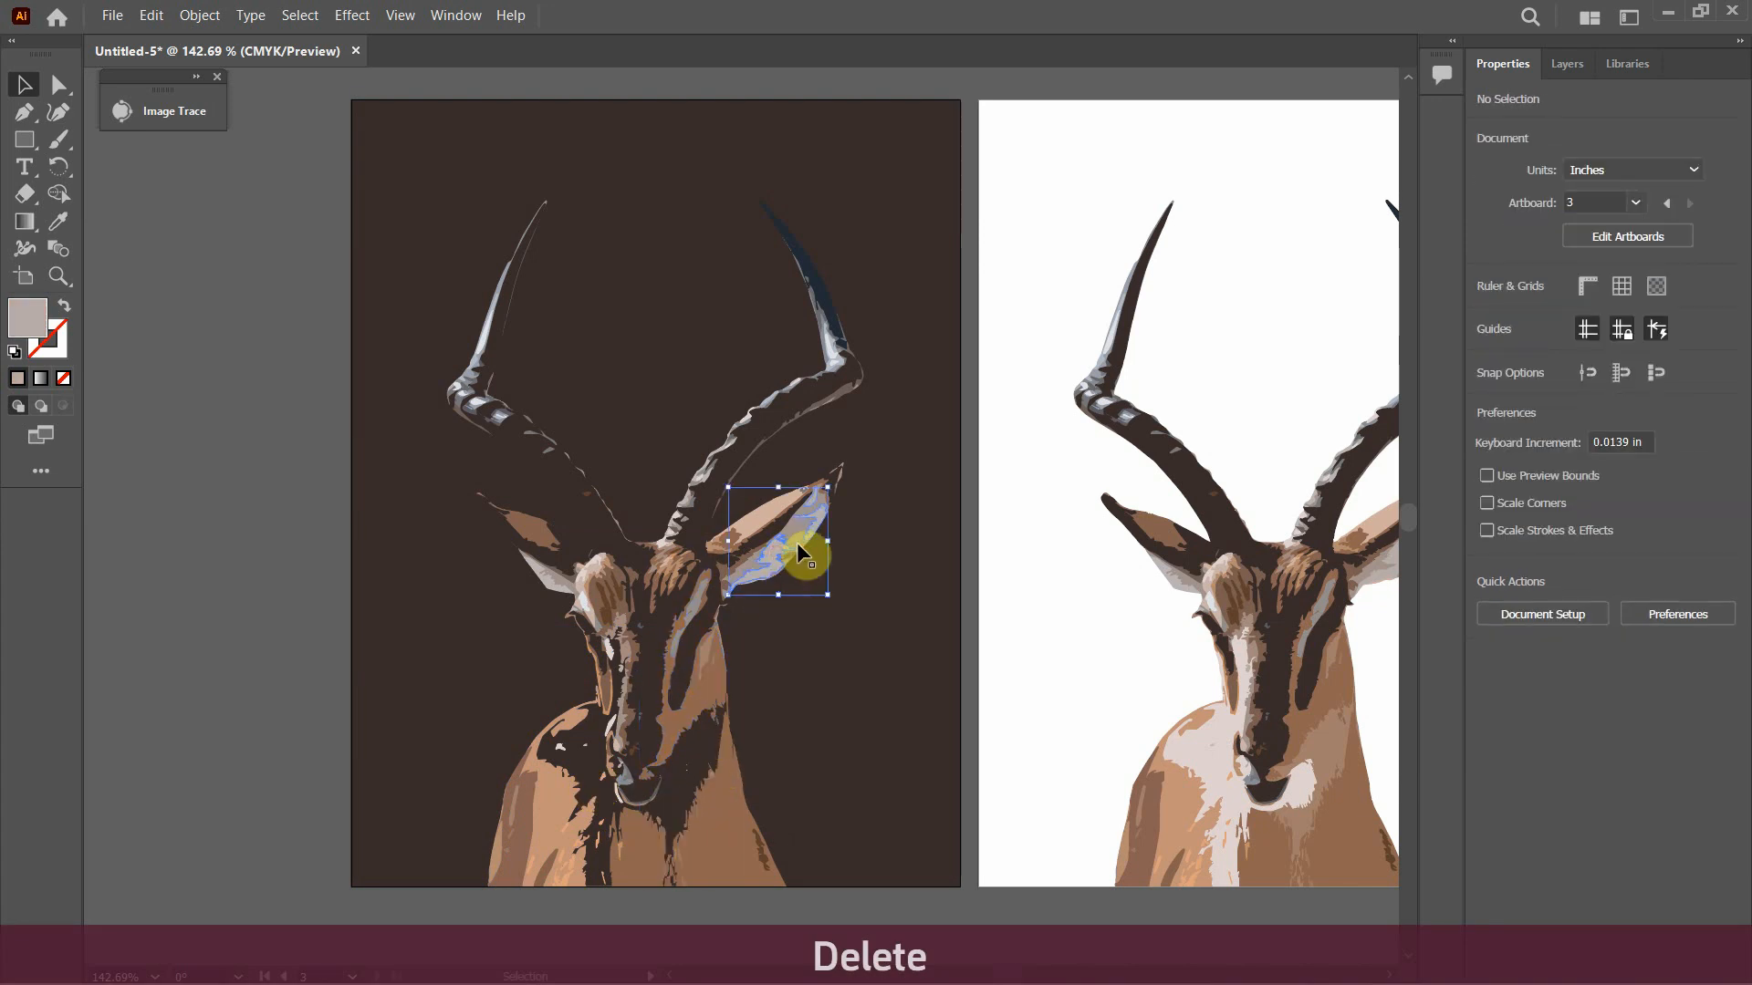
key("Delete")
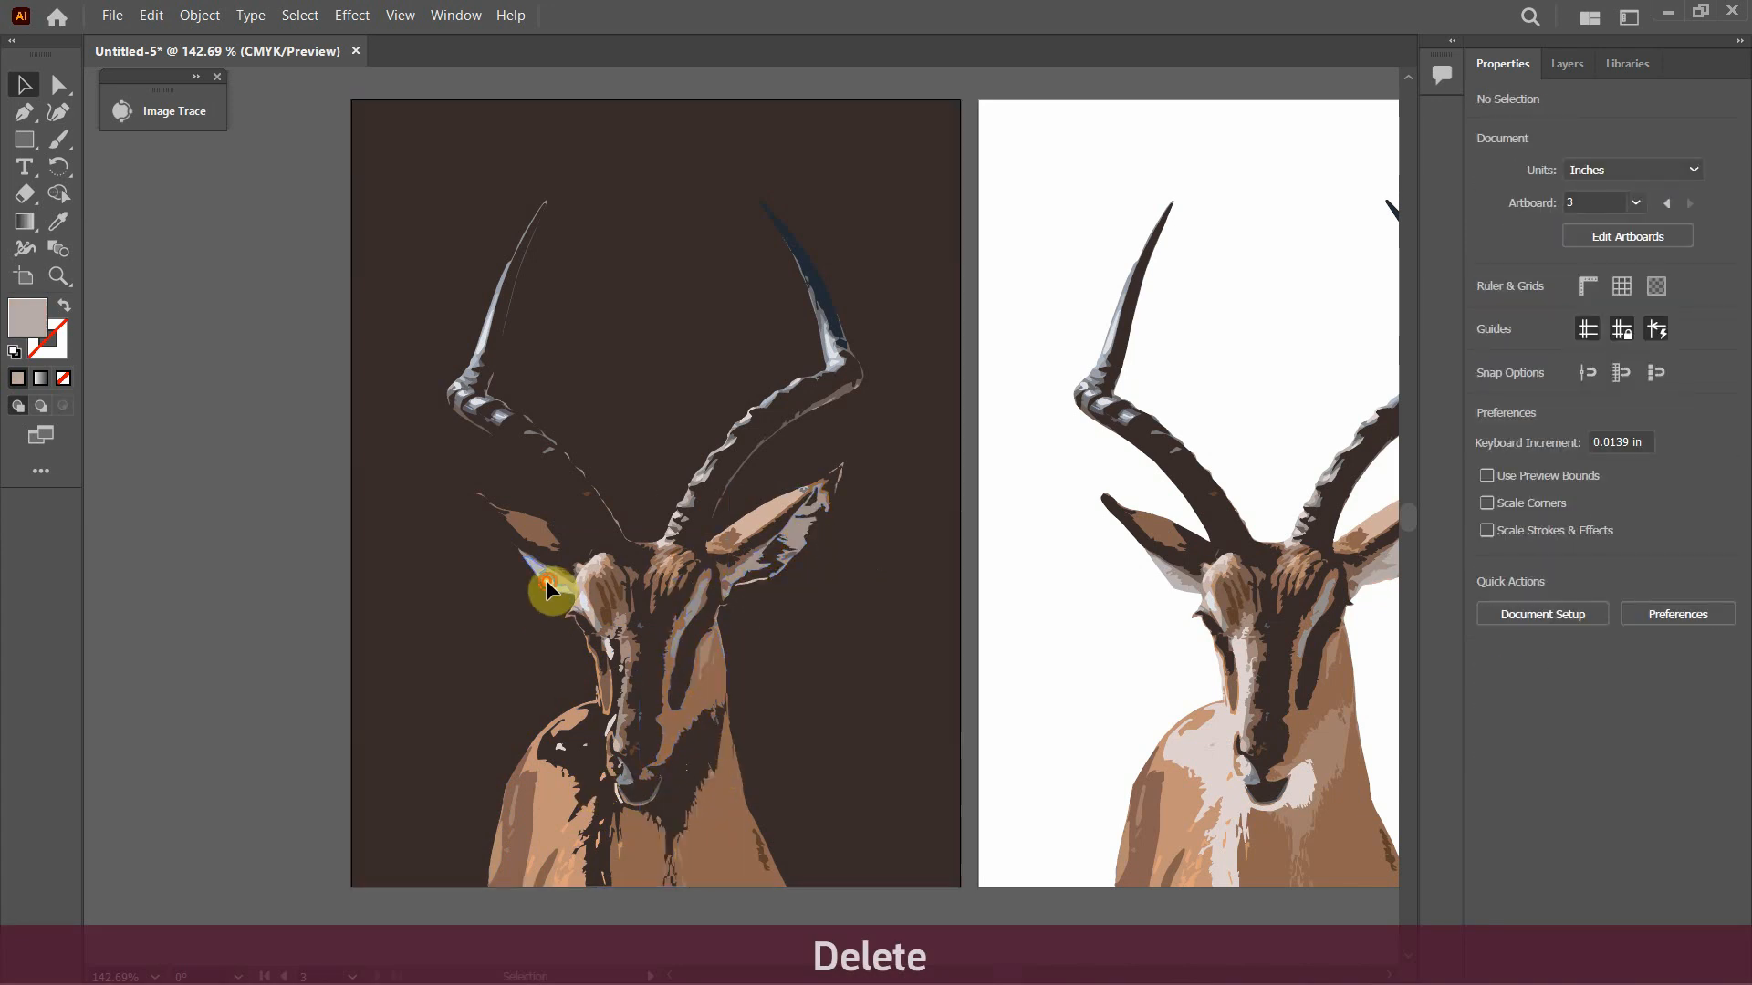
left_click(547, 595)
key("Delete")
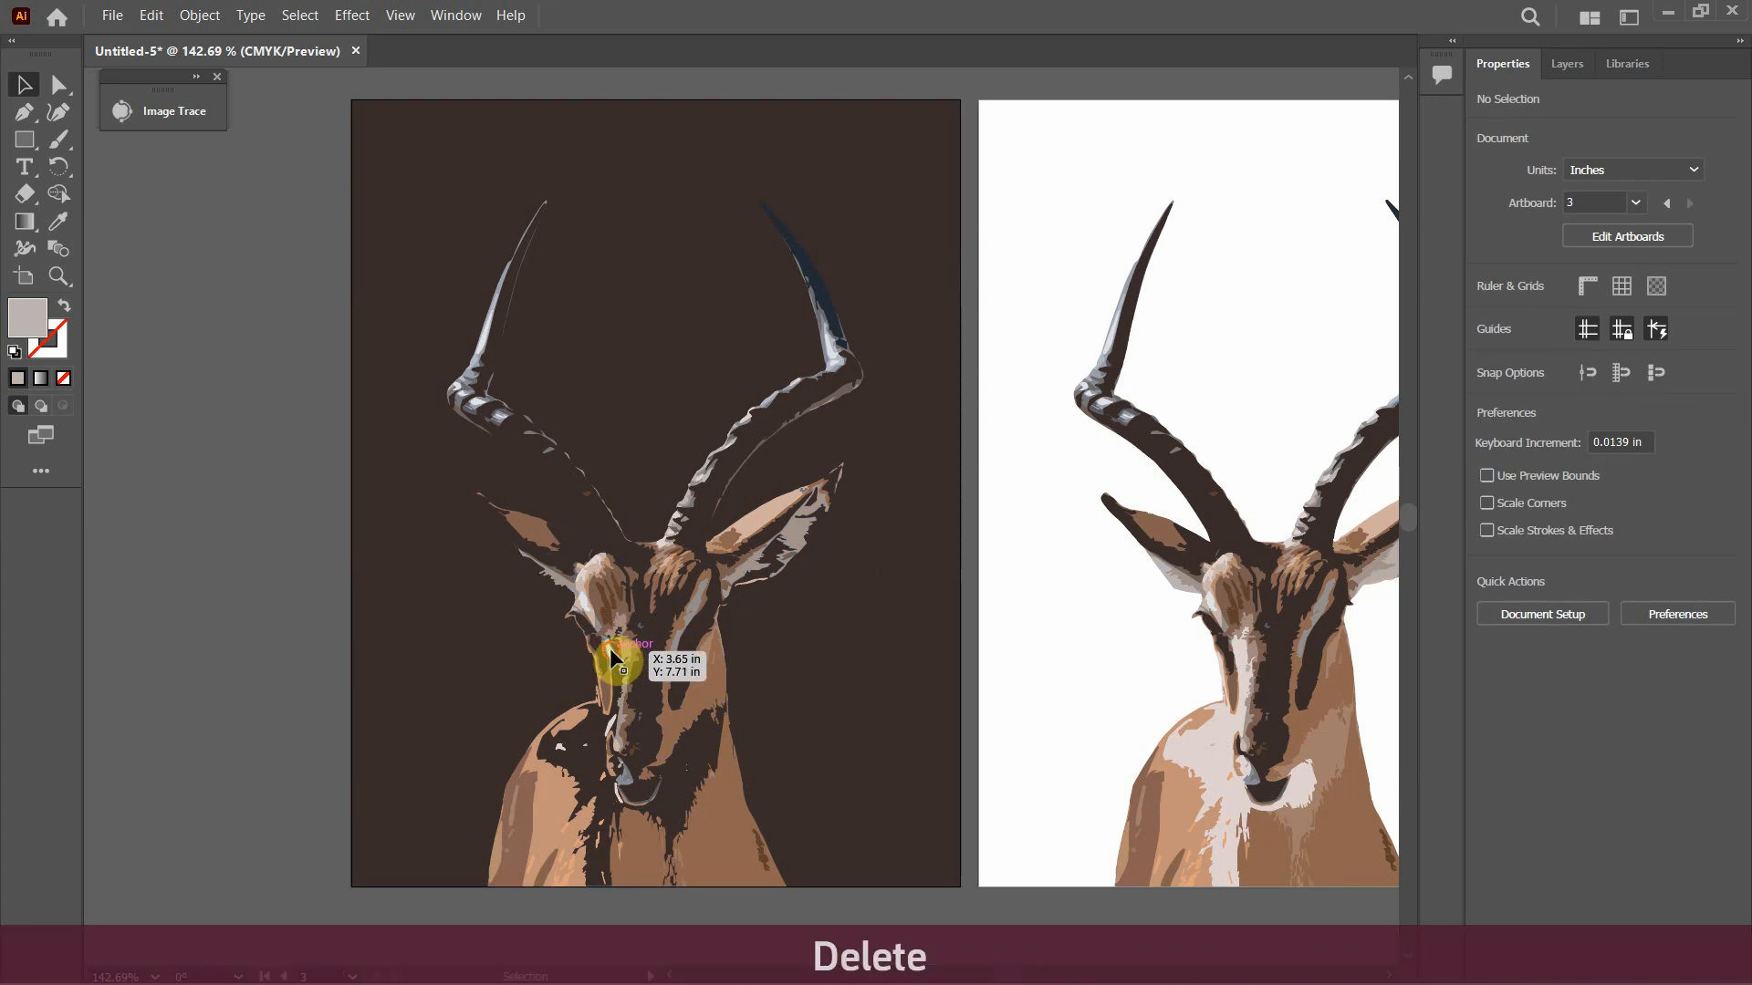
left_click(613, 656)
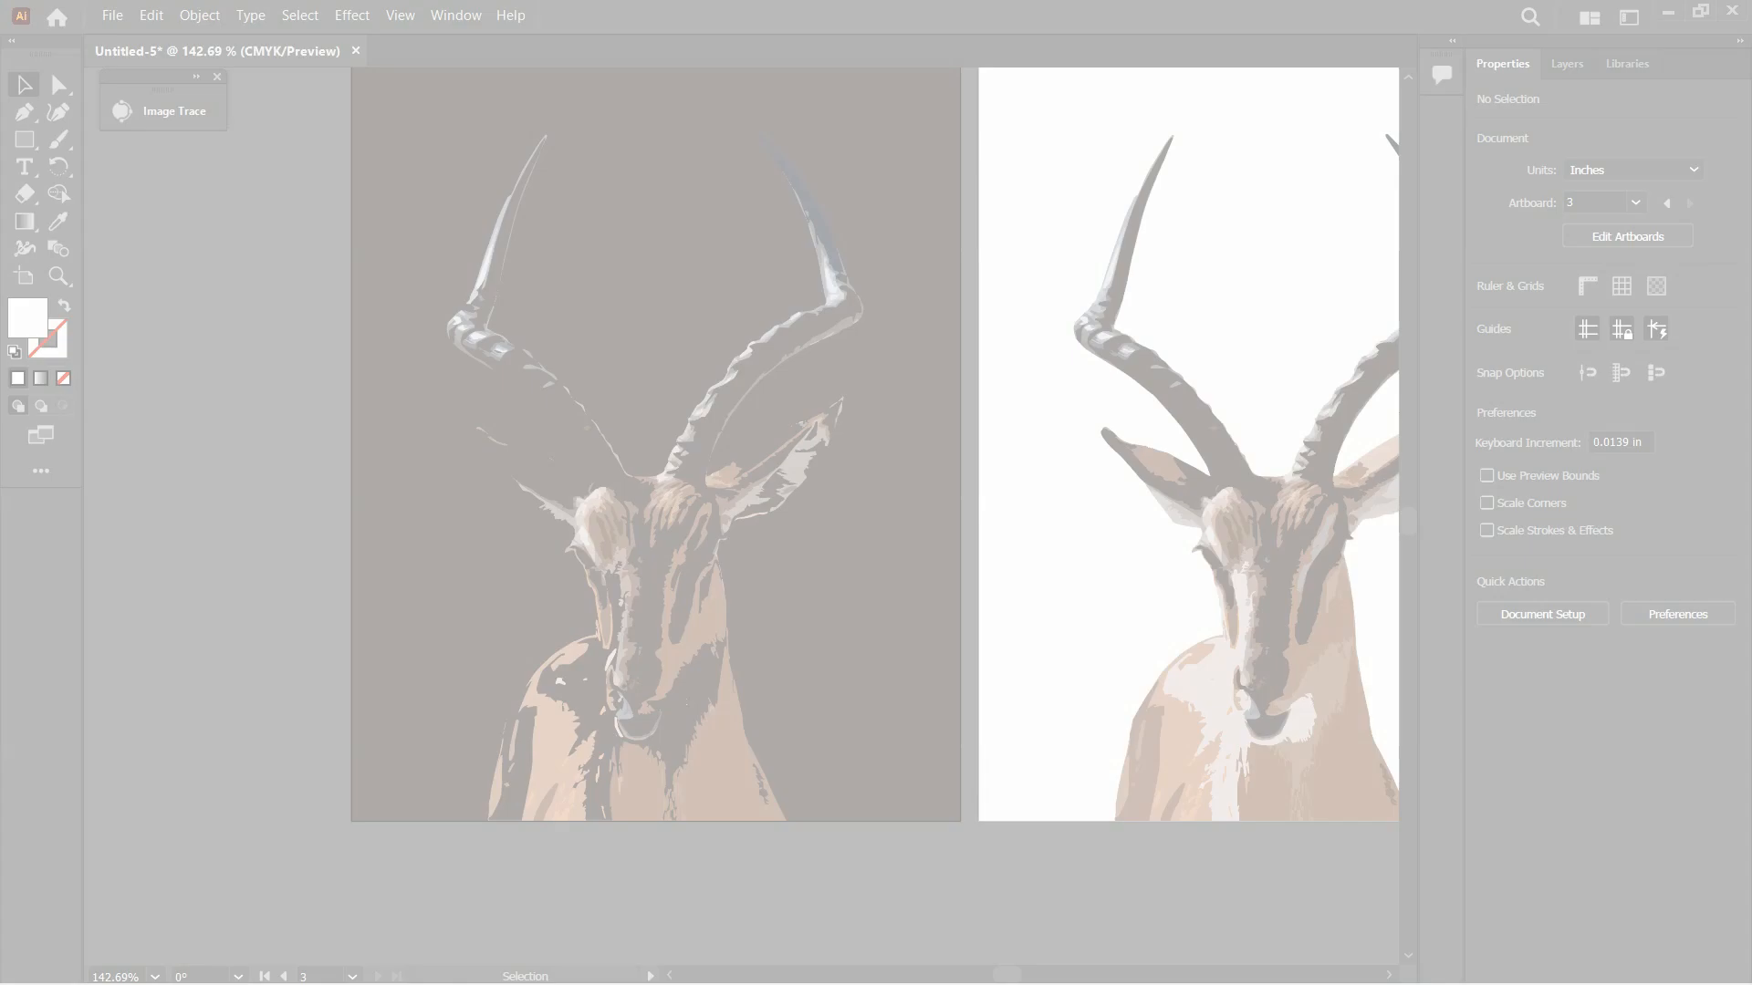
Select the remaining lighter antelope shapes on the dark artboard, excluding the background, and fill them with white
scroll(299, 117, "up", 1)
mouse_move(299, 117)
left_mouse_down()
mouse_move(631, 516)
mouse_move(855, 921)
left_mouse_up()
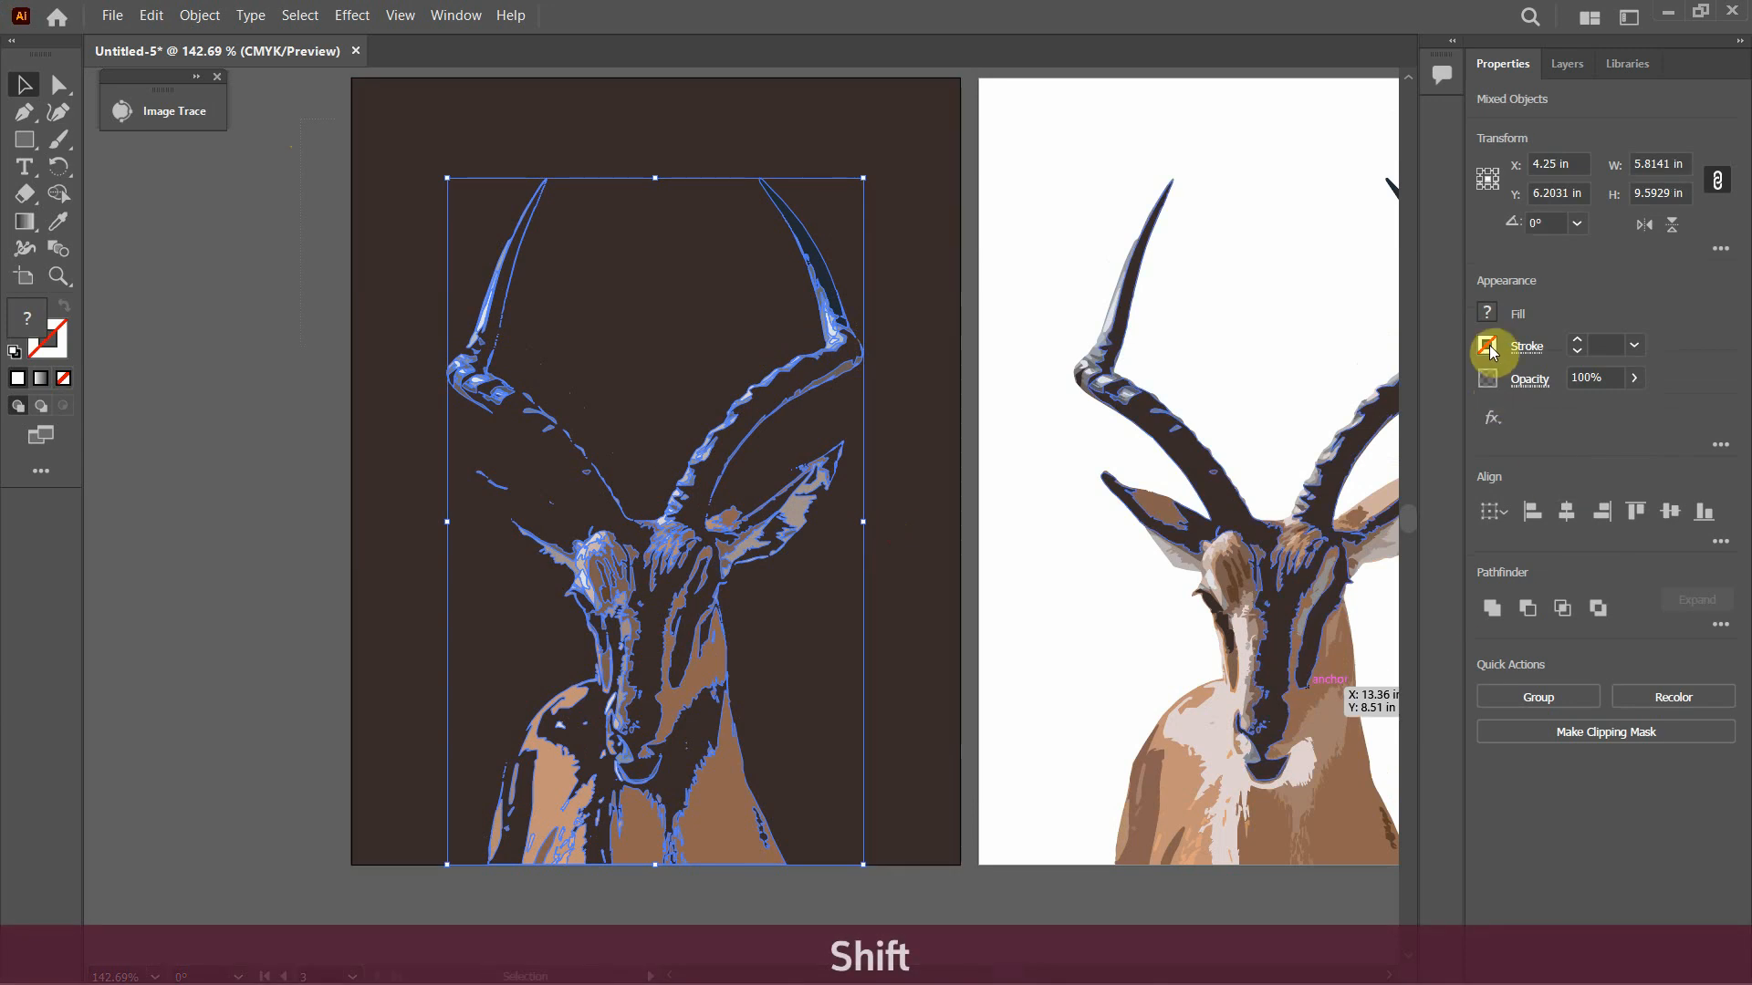
left_click(1487, 313)
left_click(1270, 396)
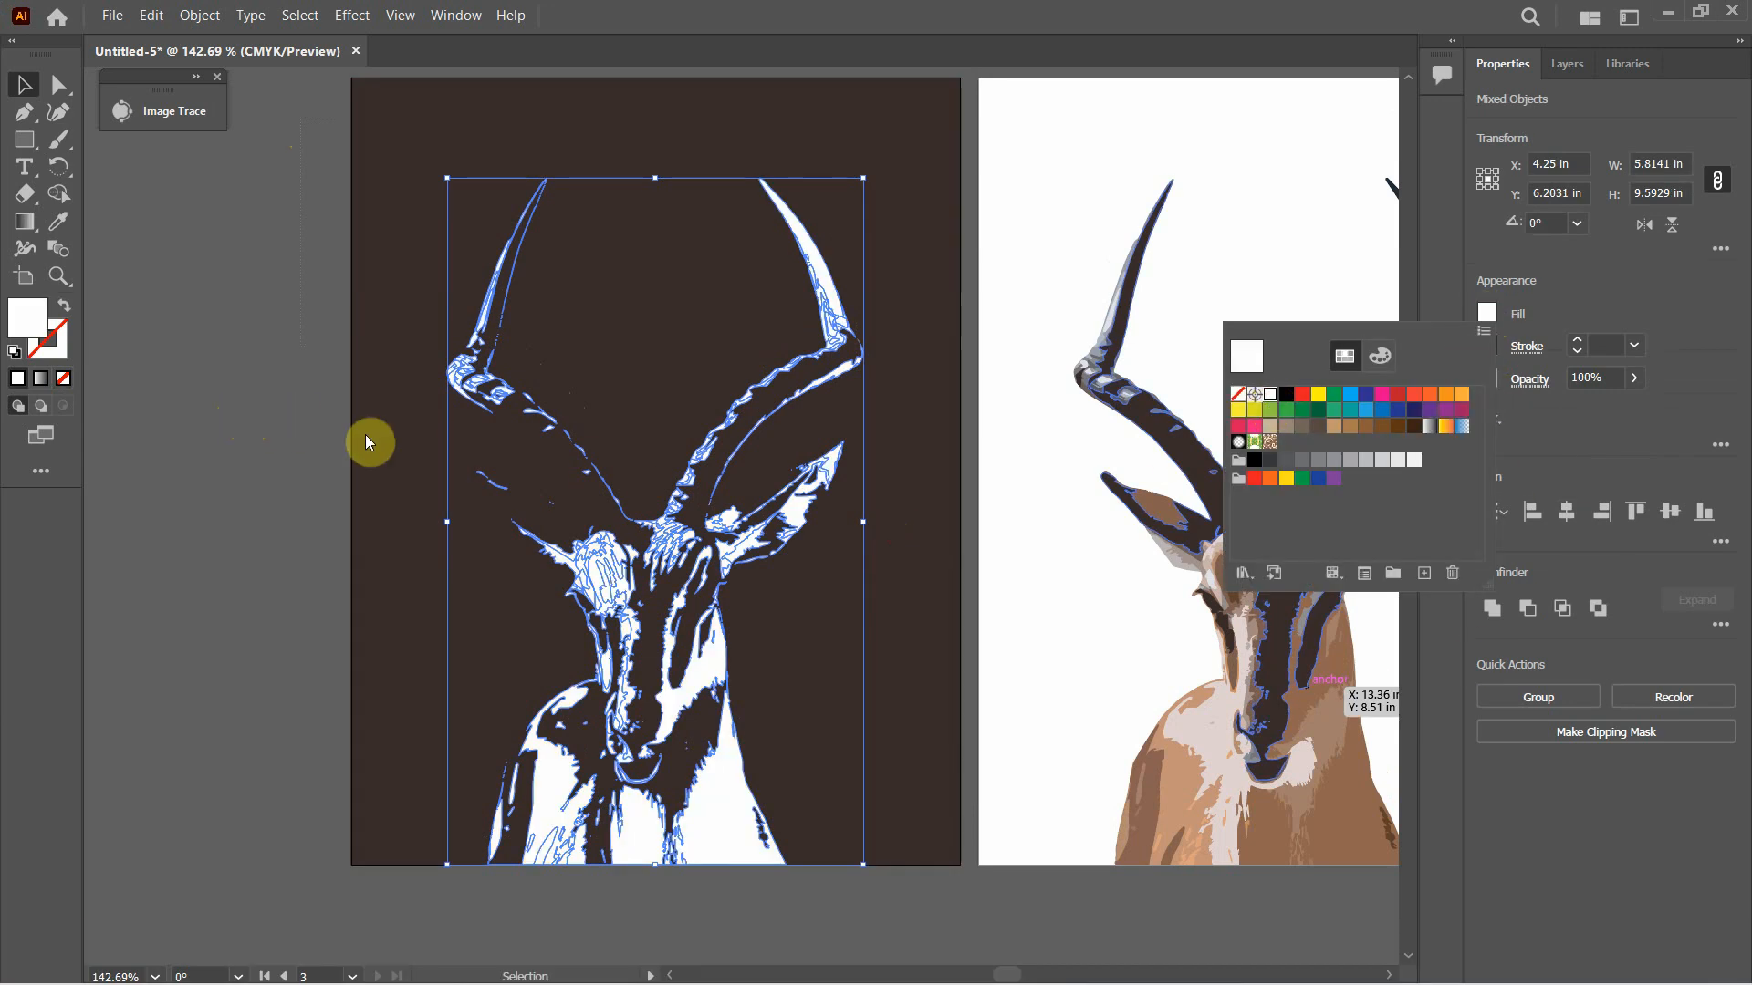
Group the white antelope shapes, deselect them and fit all three artboards in view
left_click(701, 686)
right_click(698, 680)
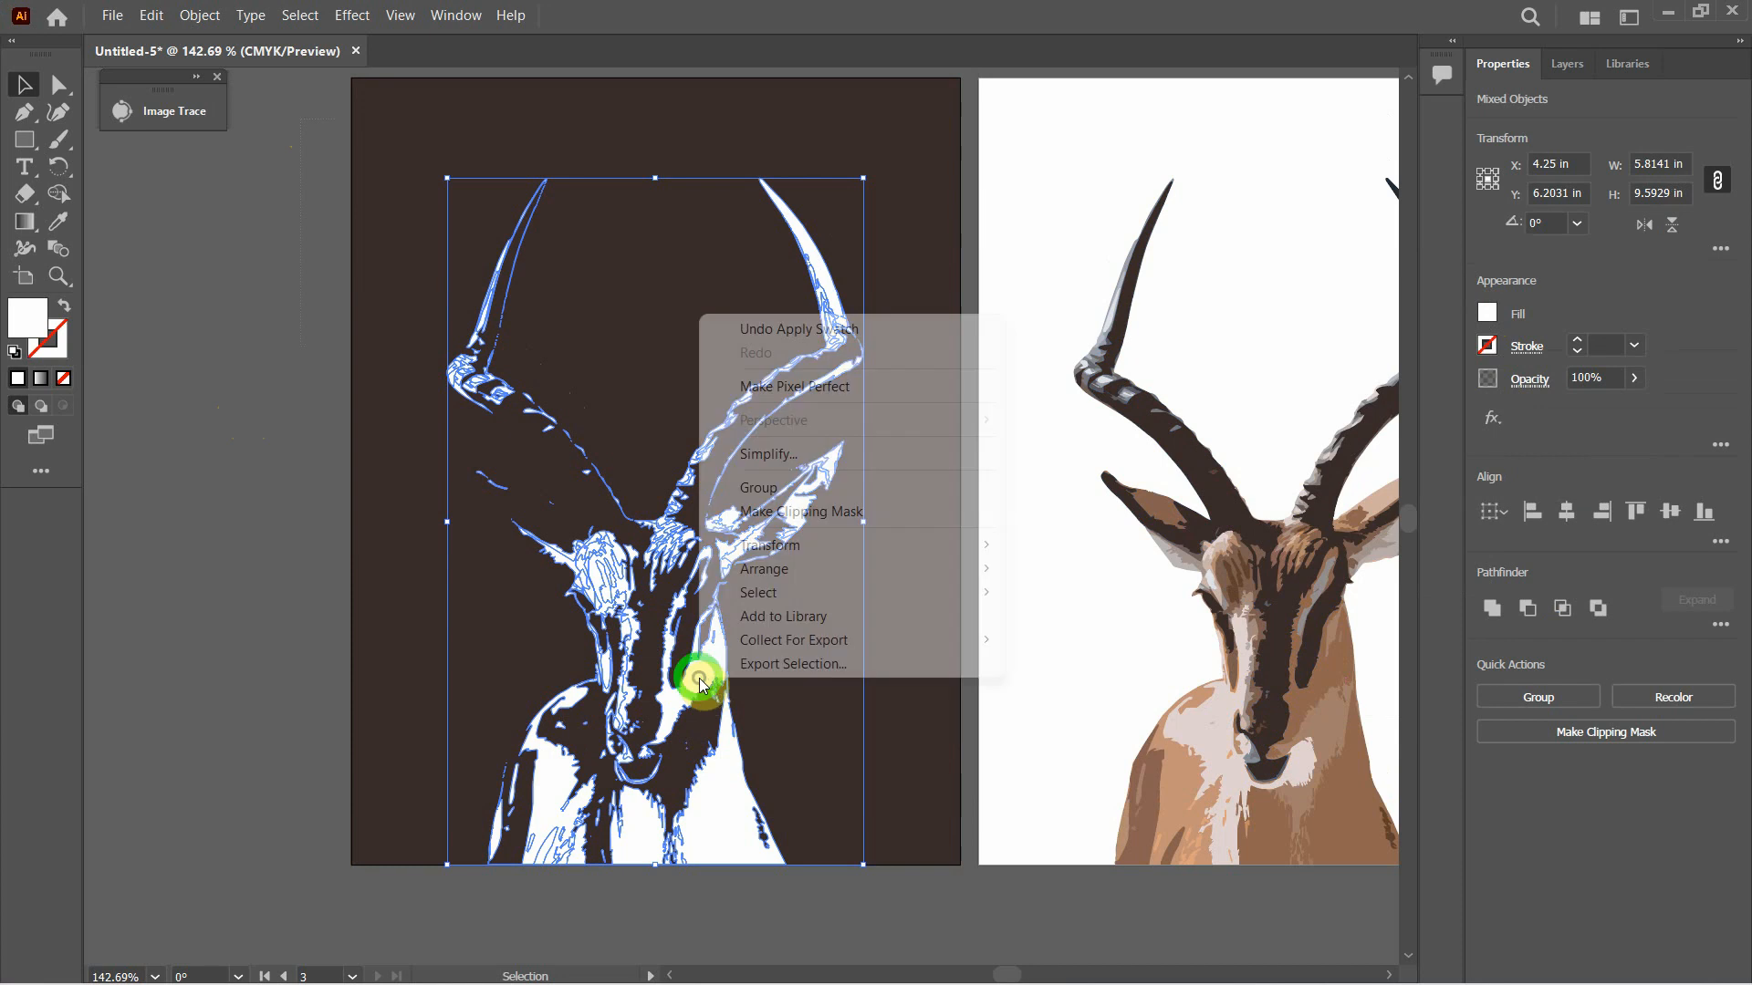
left_click(778, 488)
left_click(271, 515)
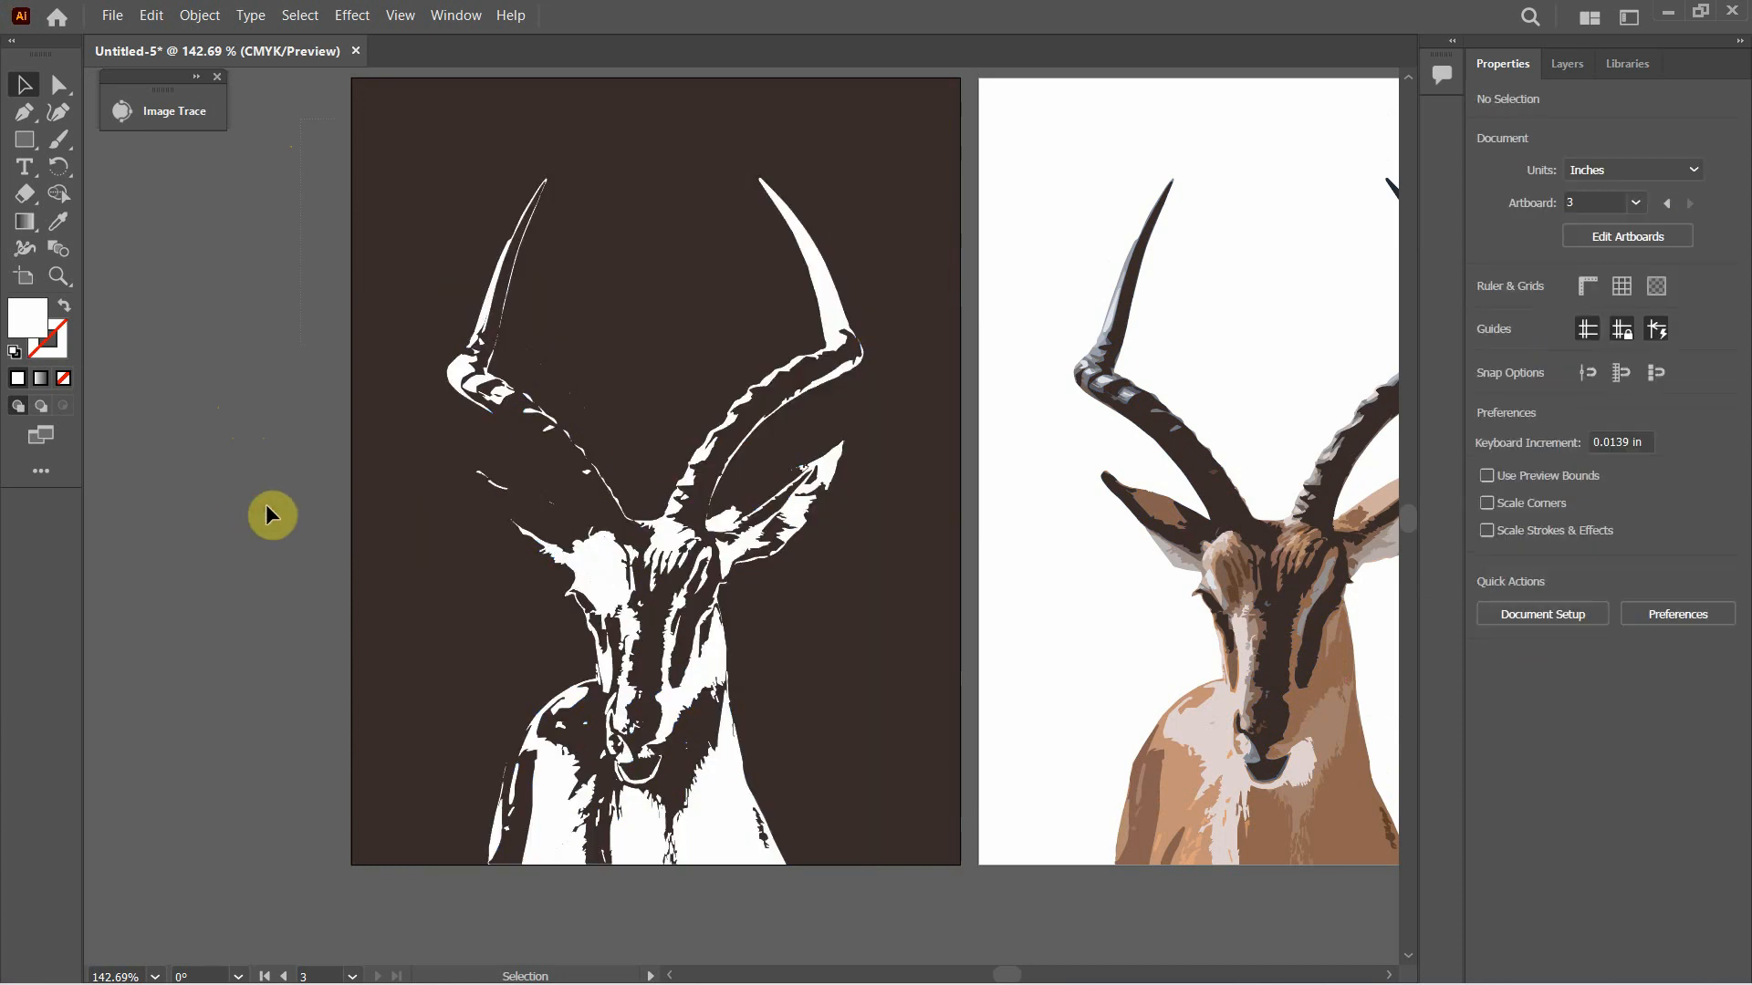
key("ctrl+alt+0")
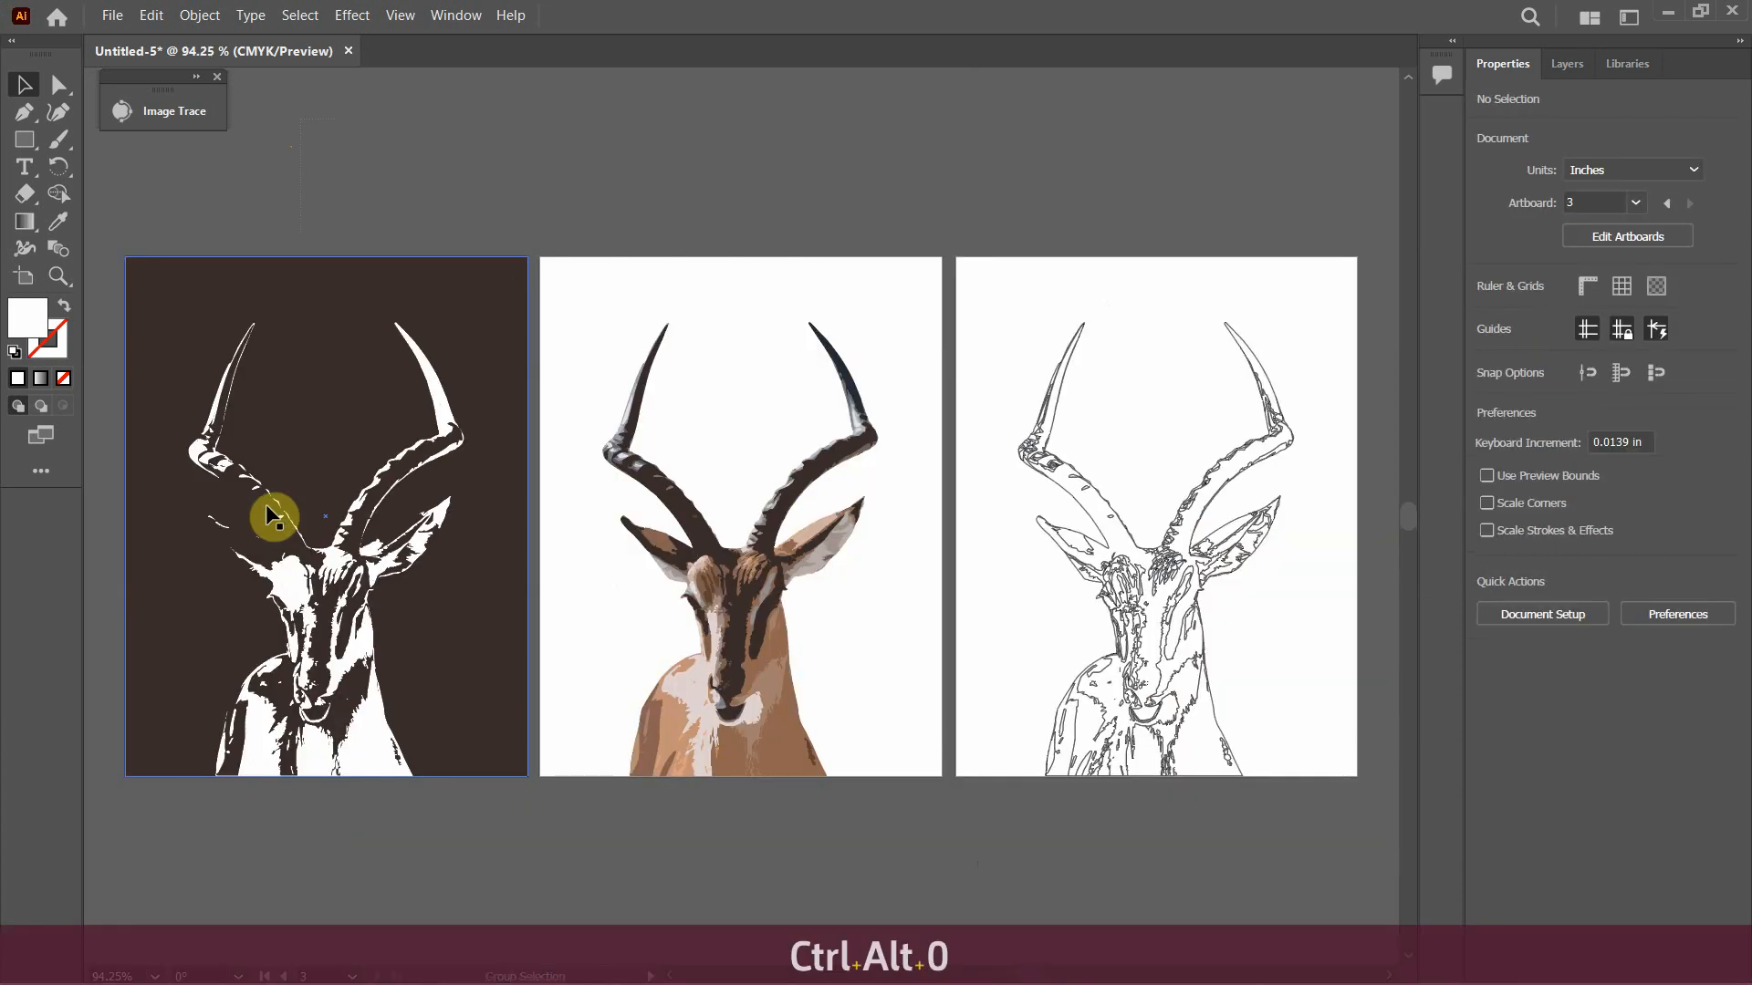